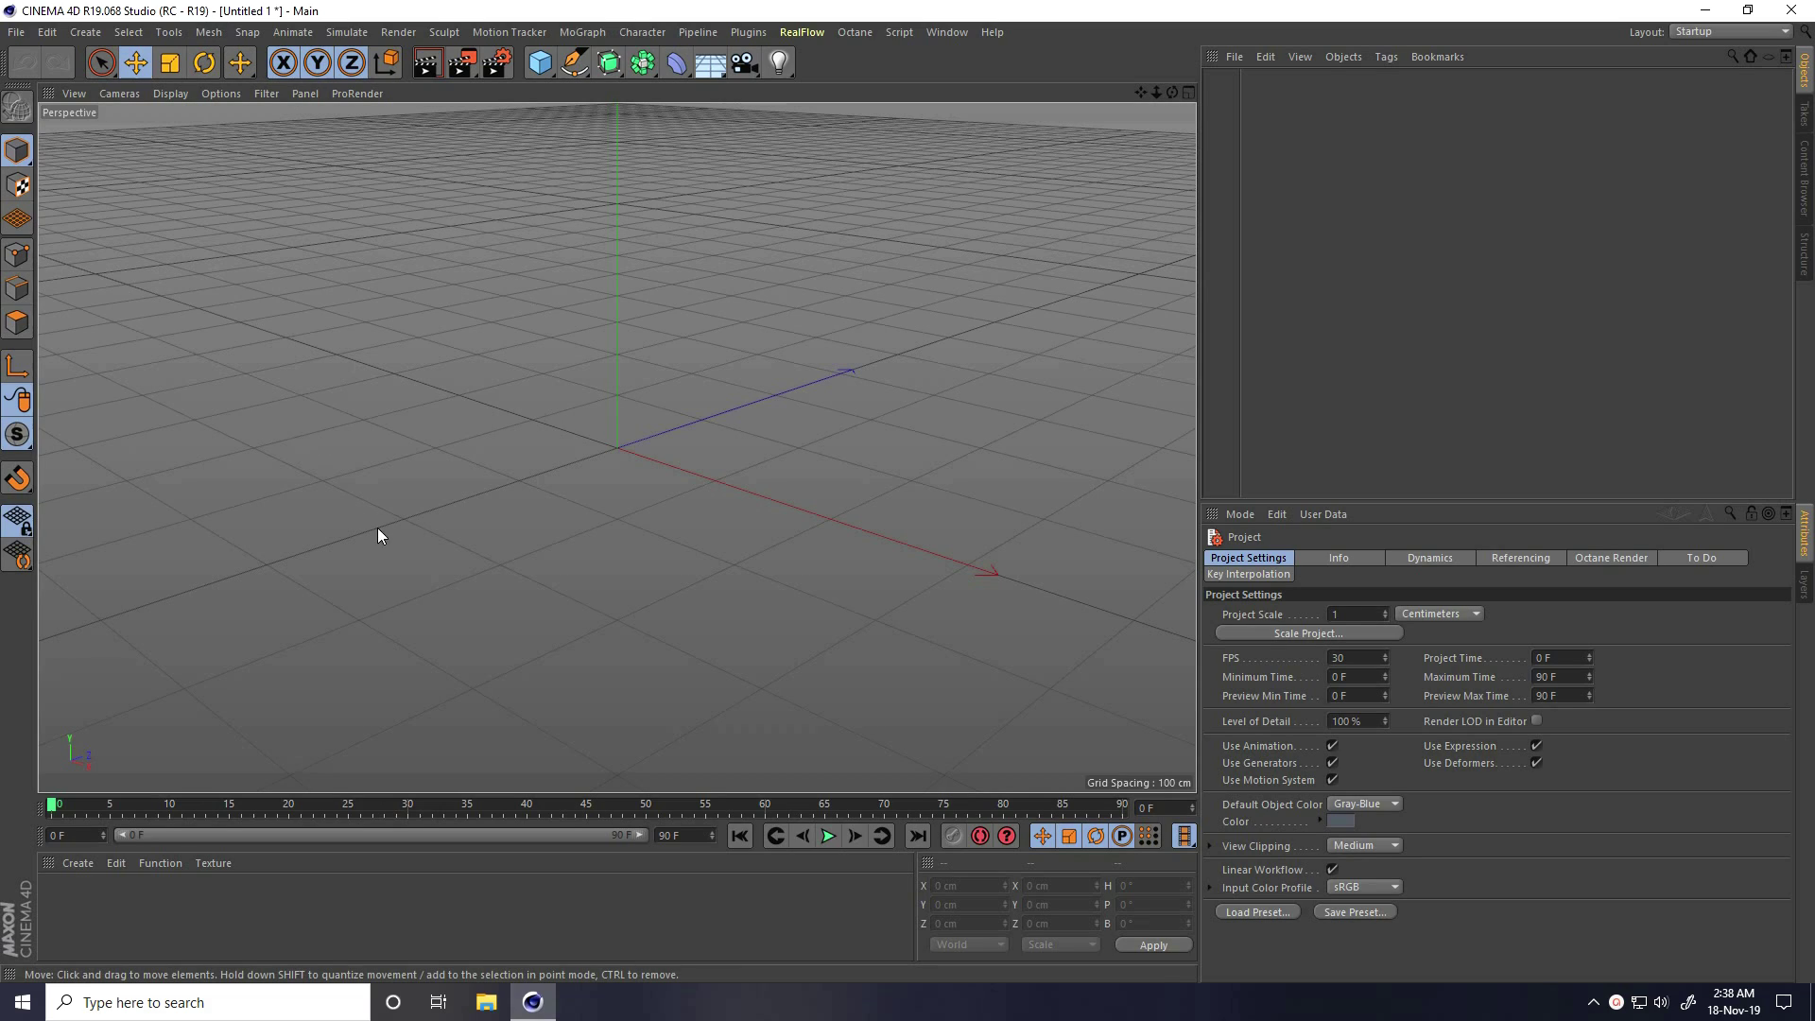
- Open the MoGraph menu to list its objects over the empty scene
click(583, 32)
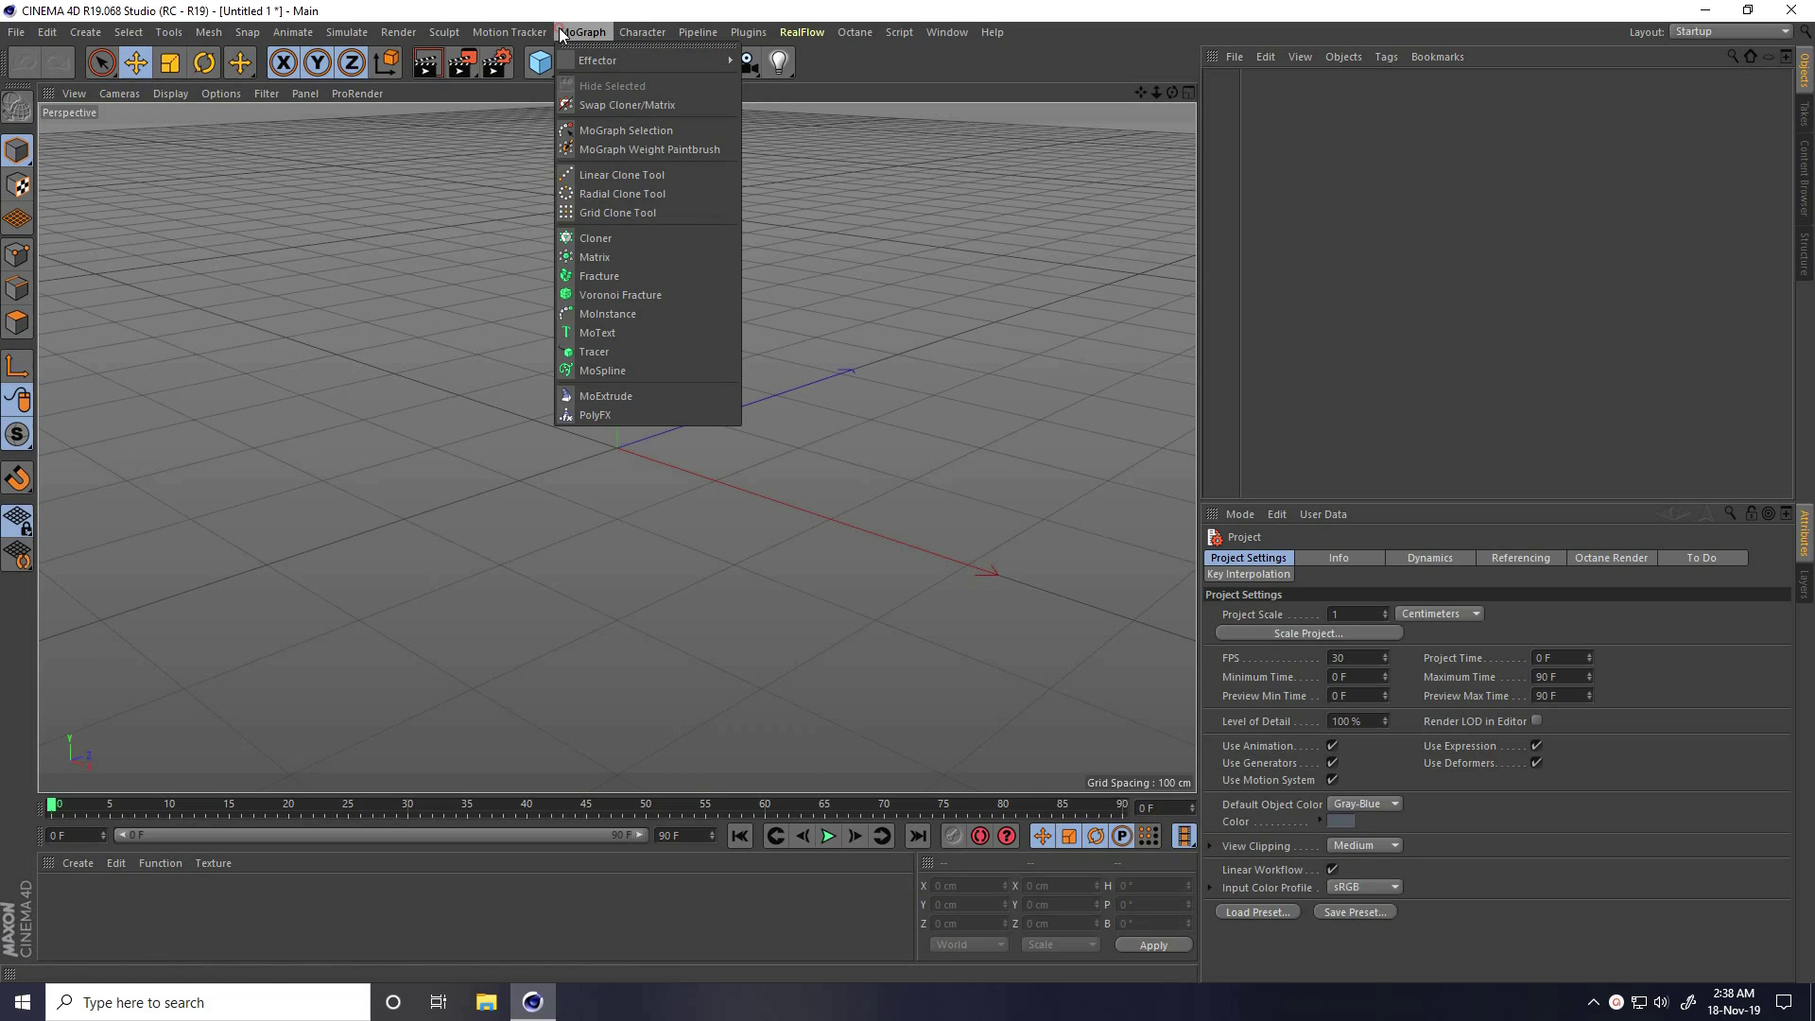
- Add a MoText object and replace its default text with the letter S
click(649, 333)
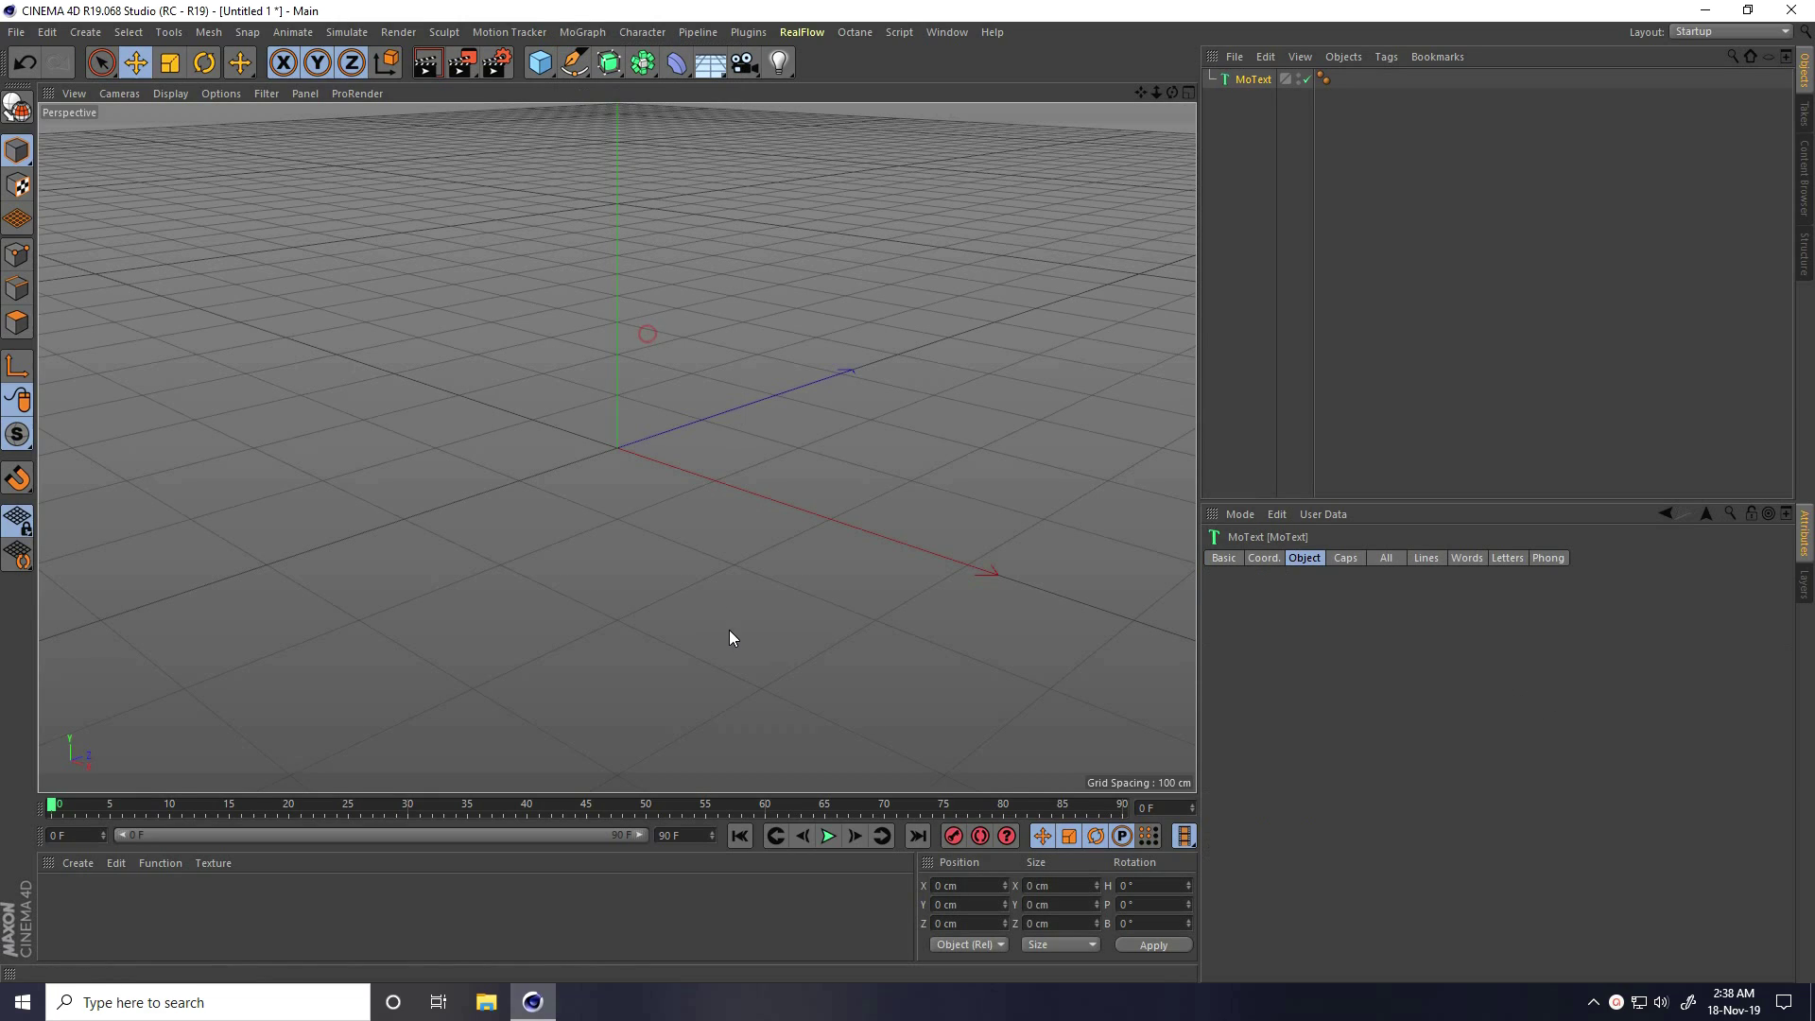
double_click(1291, 650)
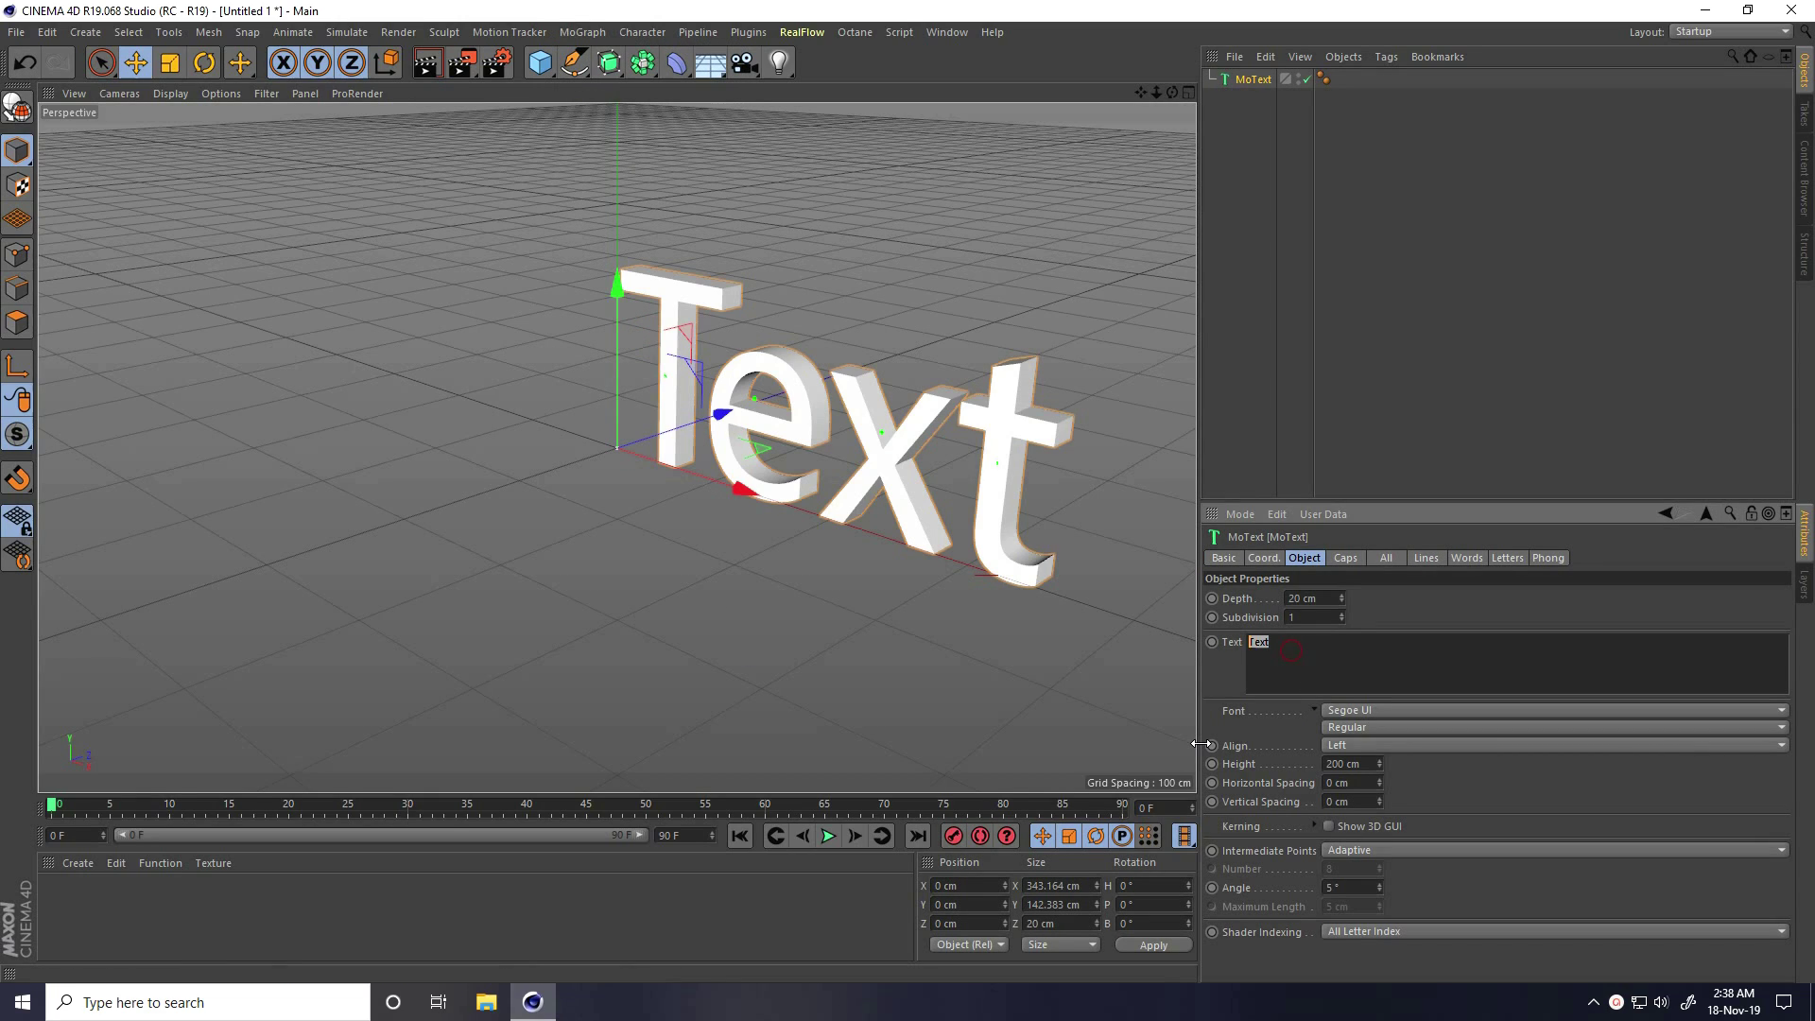
text(S)
click(1344, 745)
- Centre-align the S to Middle and set its font to Arial Black
click(1348, 781)
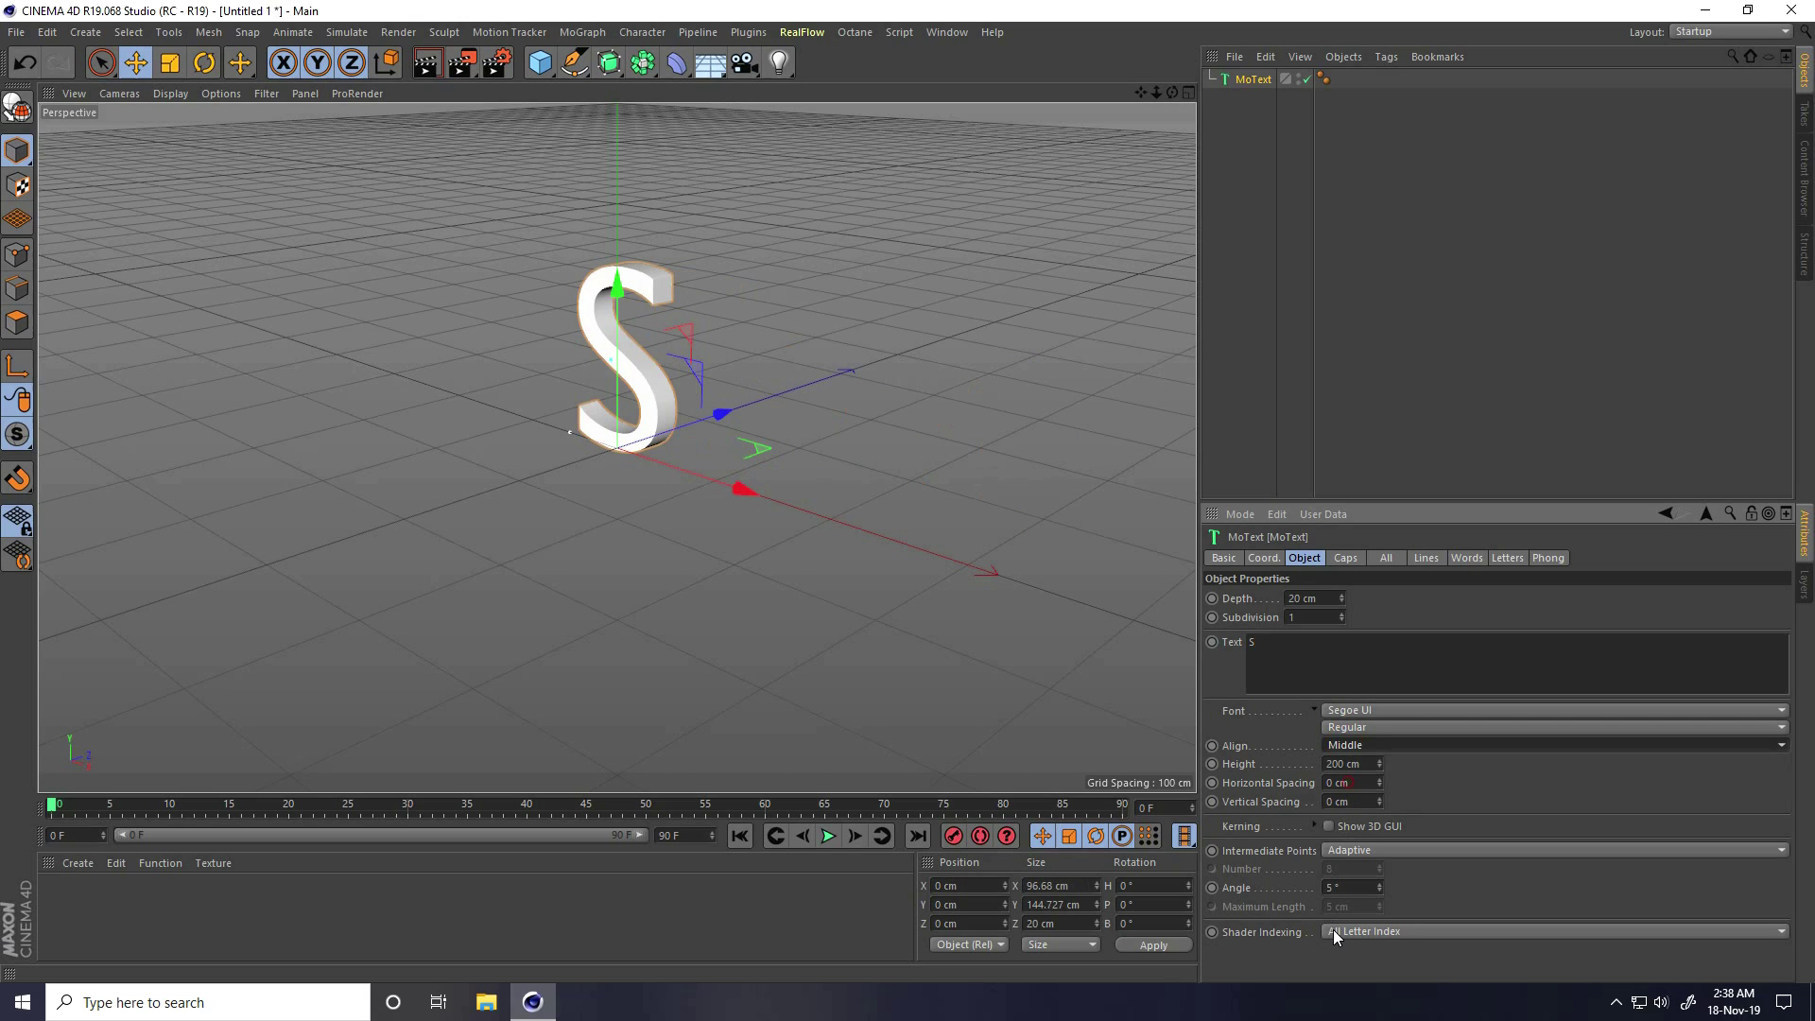
click(1349, 718)
scroll(1370, 701, up, 15)
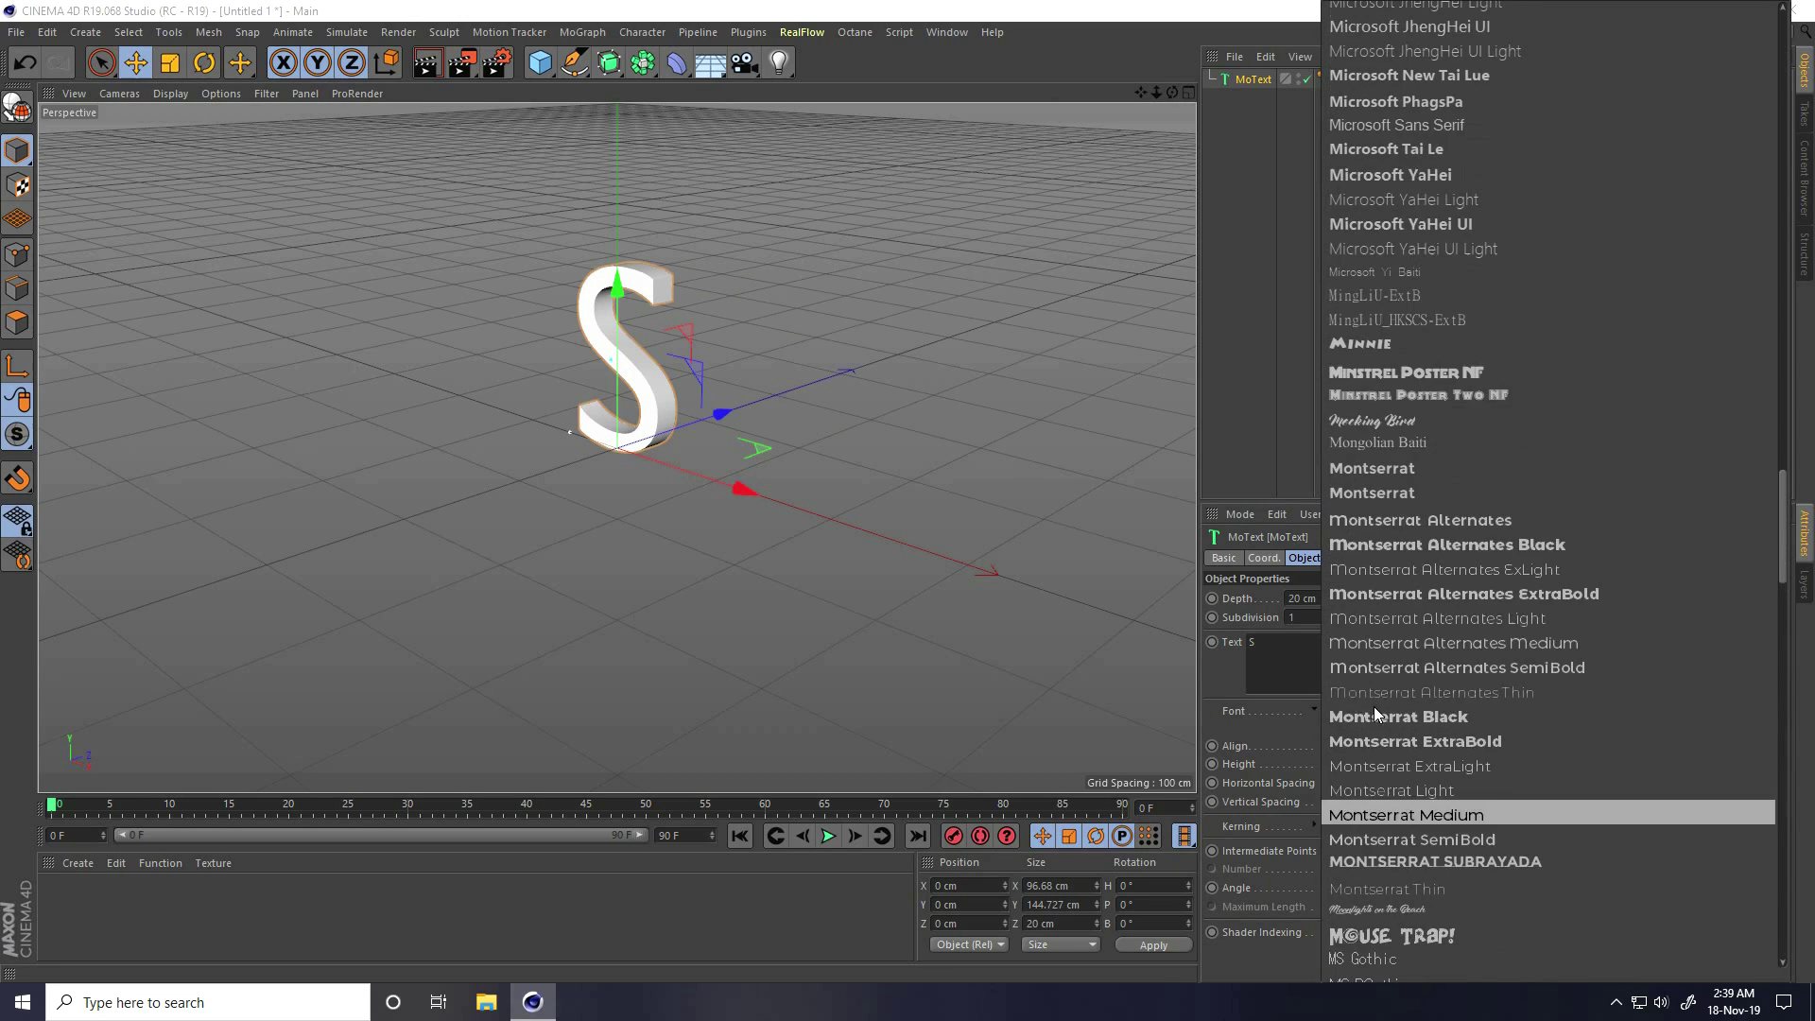
scroll(1425, 688, up, 20)
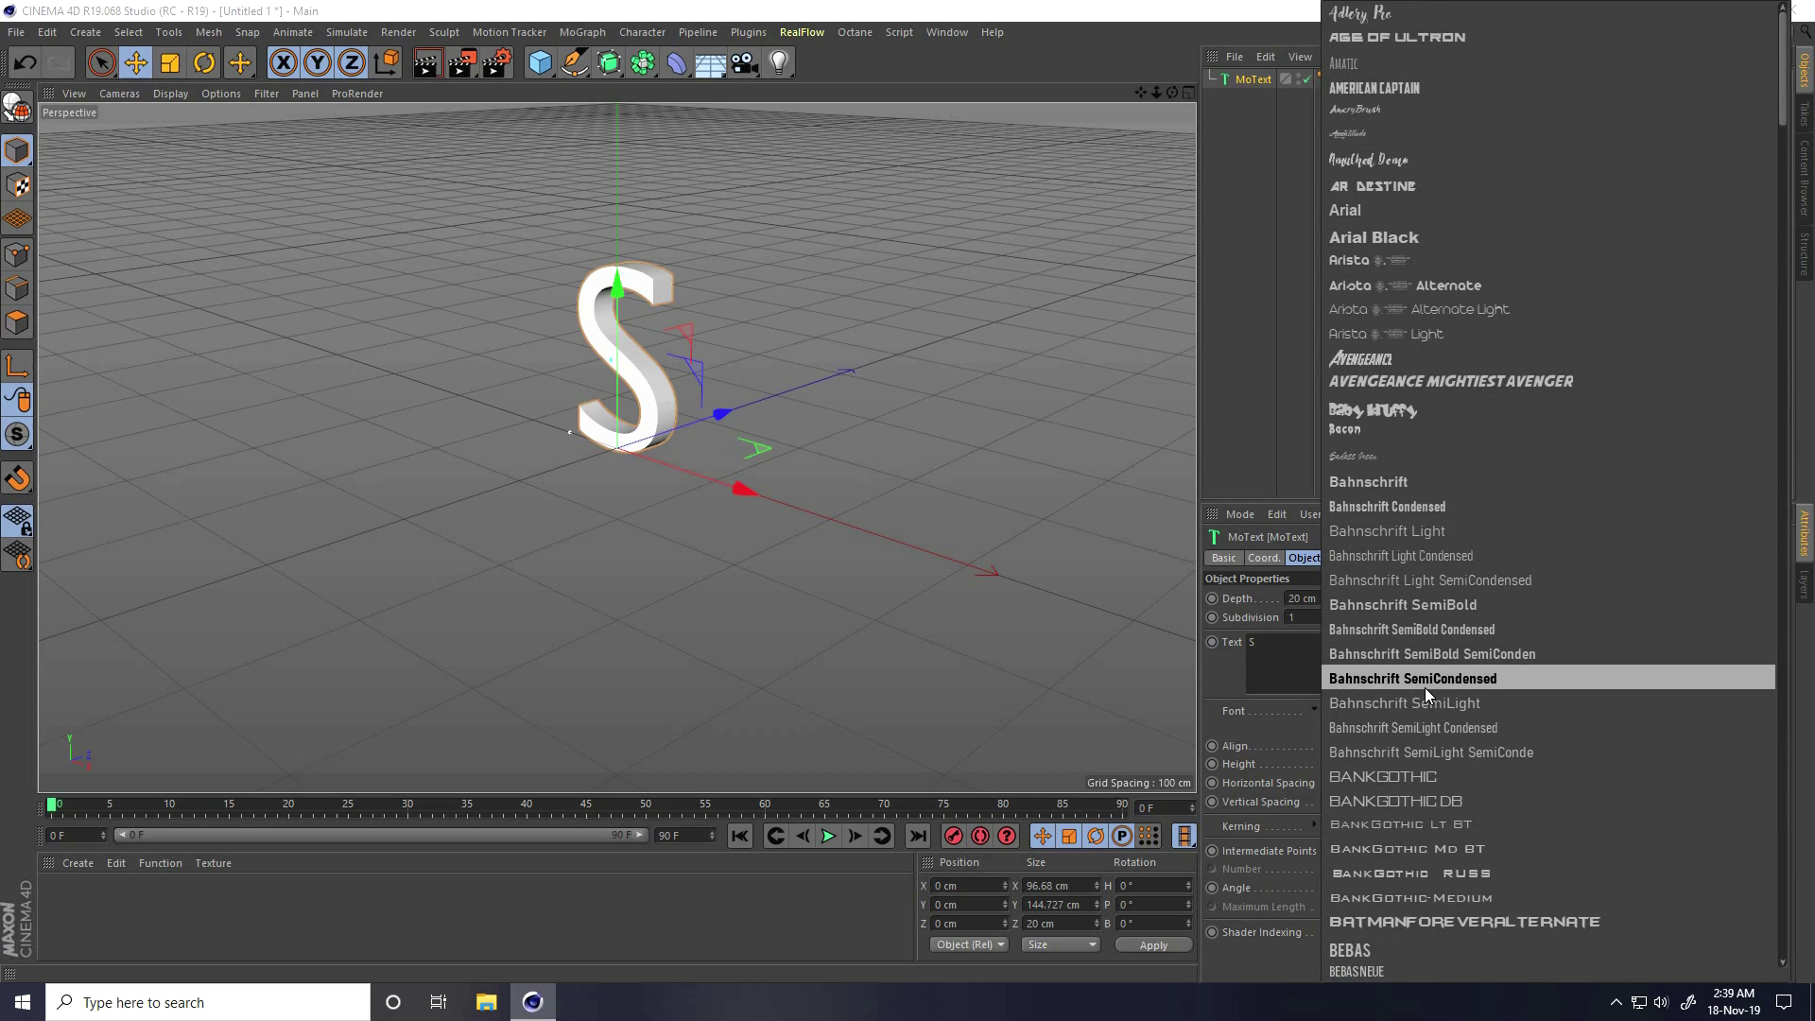
click(1417, 237)
scroll(746, 278, up, 5)
scroll(747, 284, up, 4)
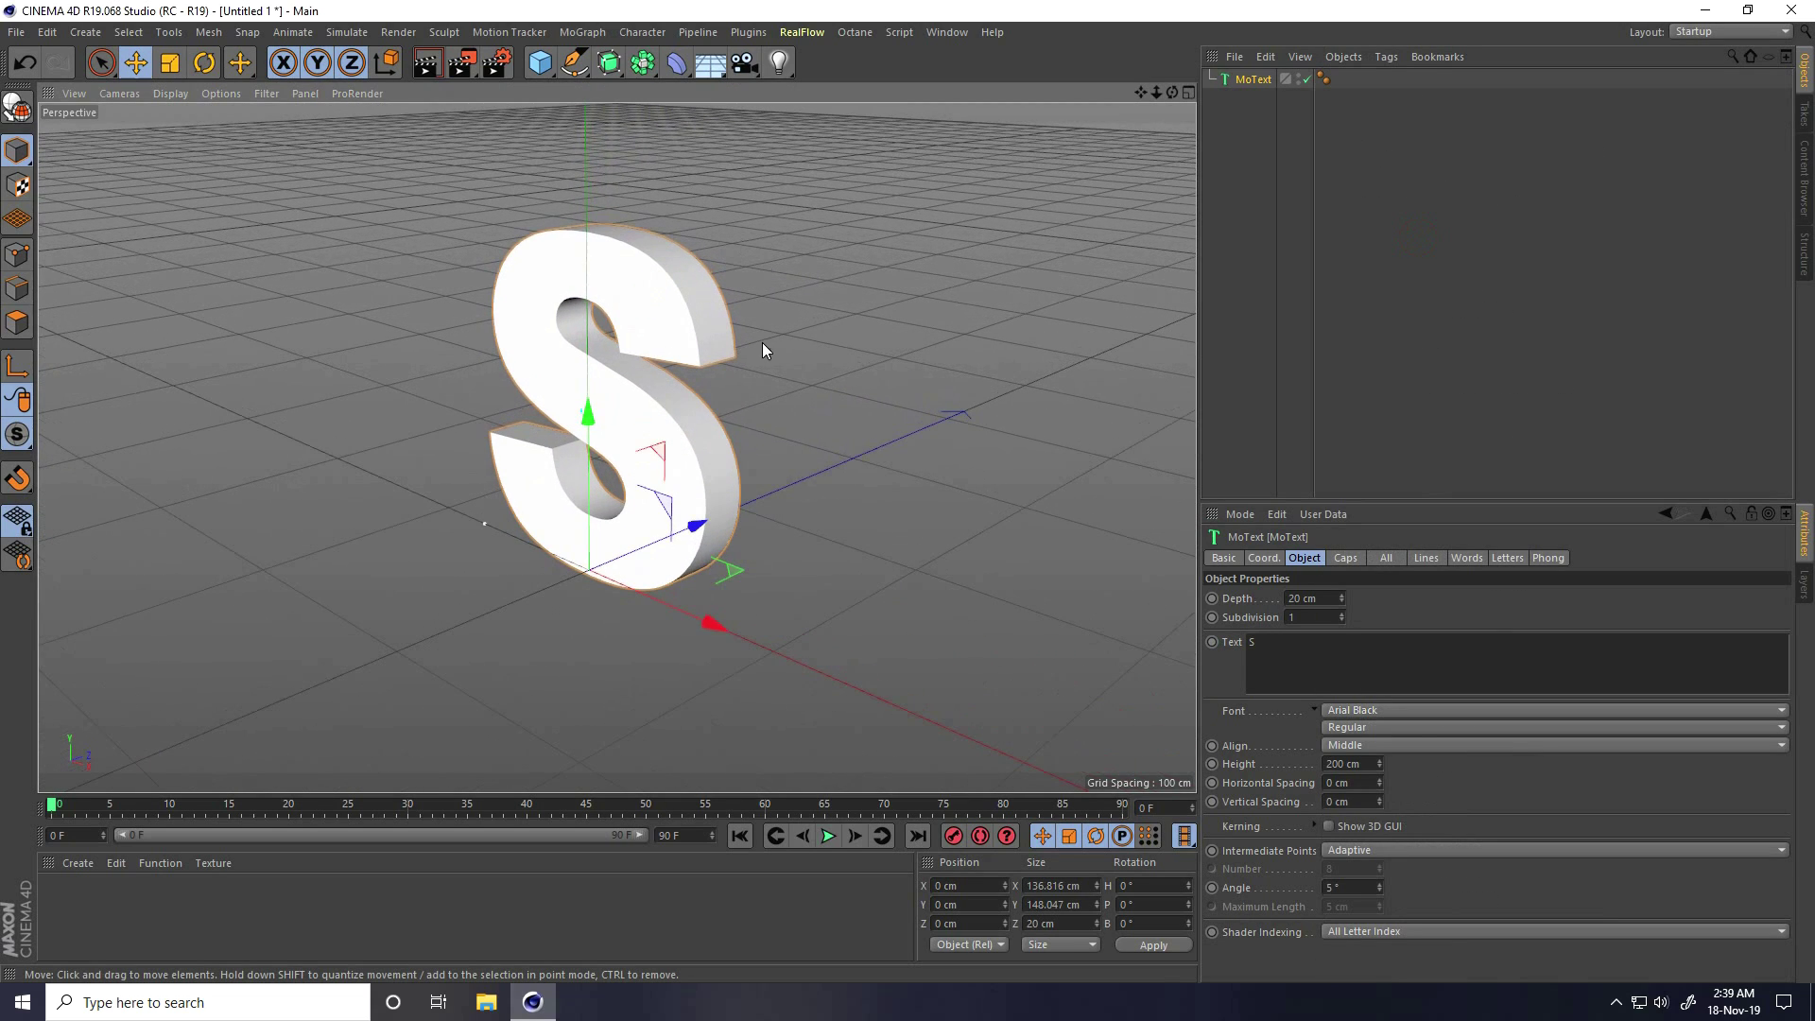
- Set the S text to 60 cm depth and 400 cm height
click(1326, 598)
text(60)
key(Return)
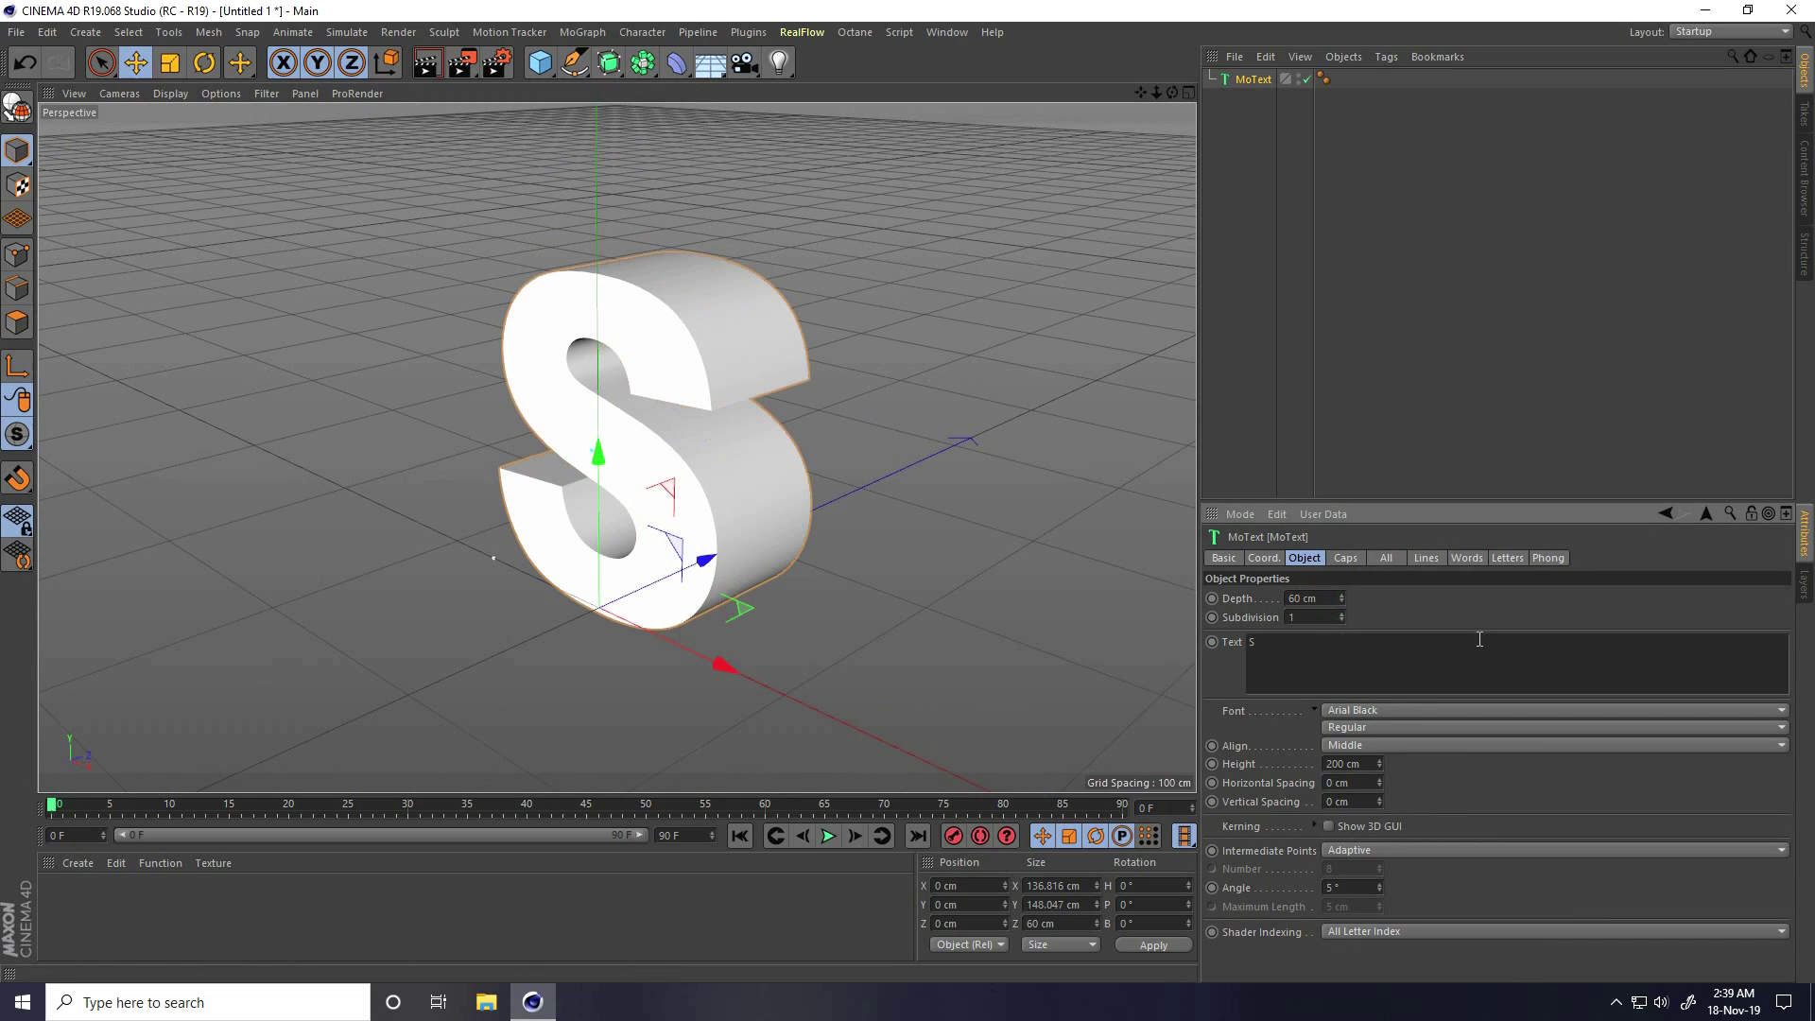
alt+drag(851, 485, 781, 473)
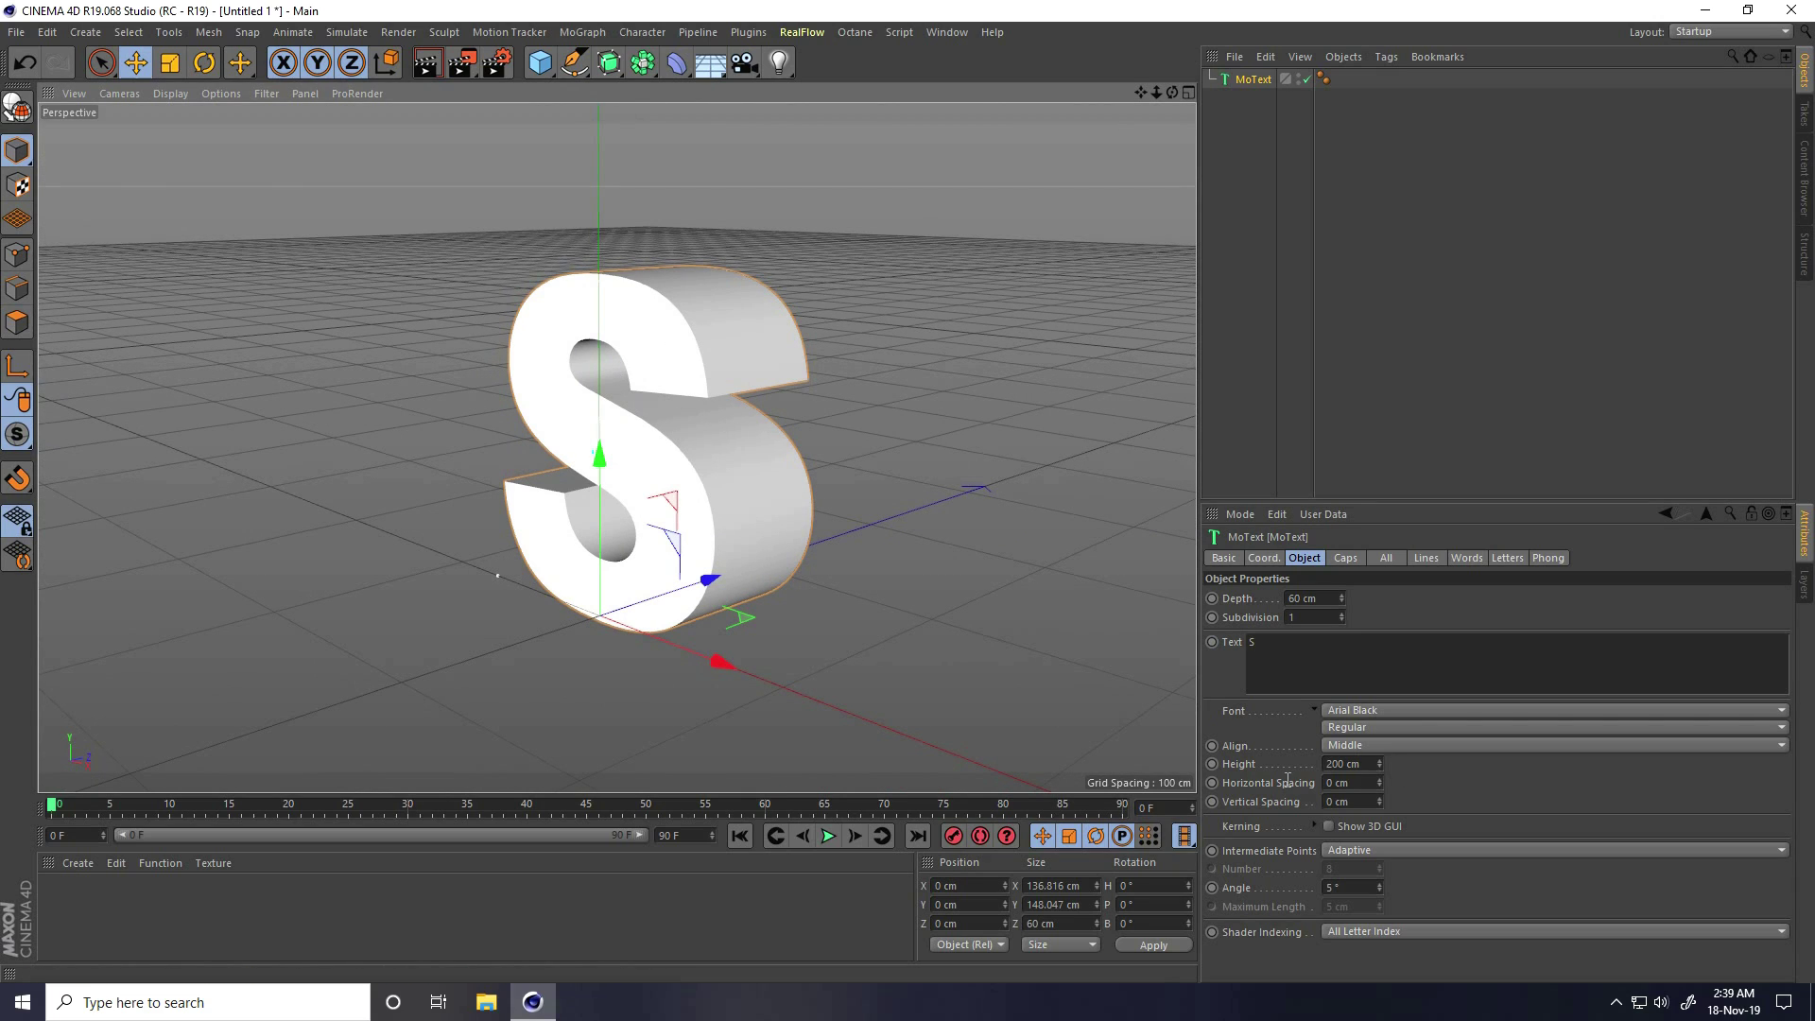
click(1366, 763)
text(400)
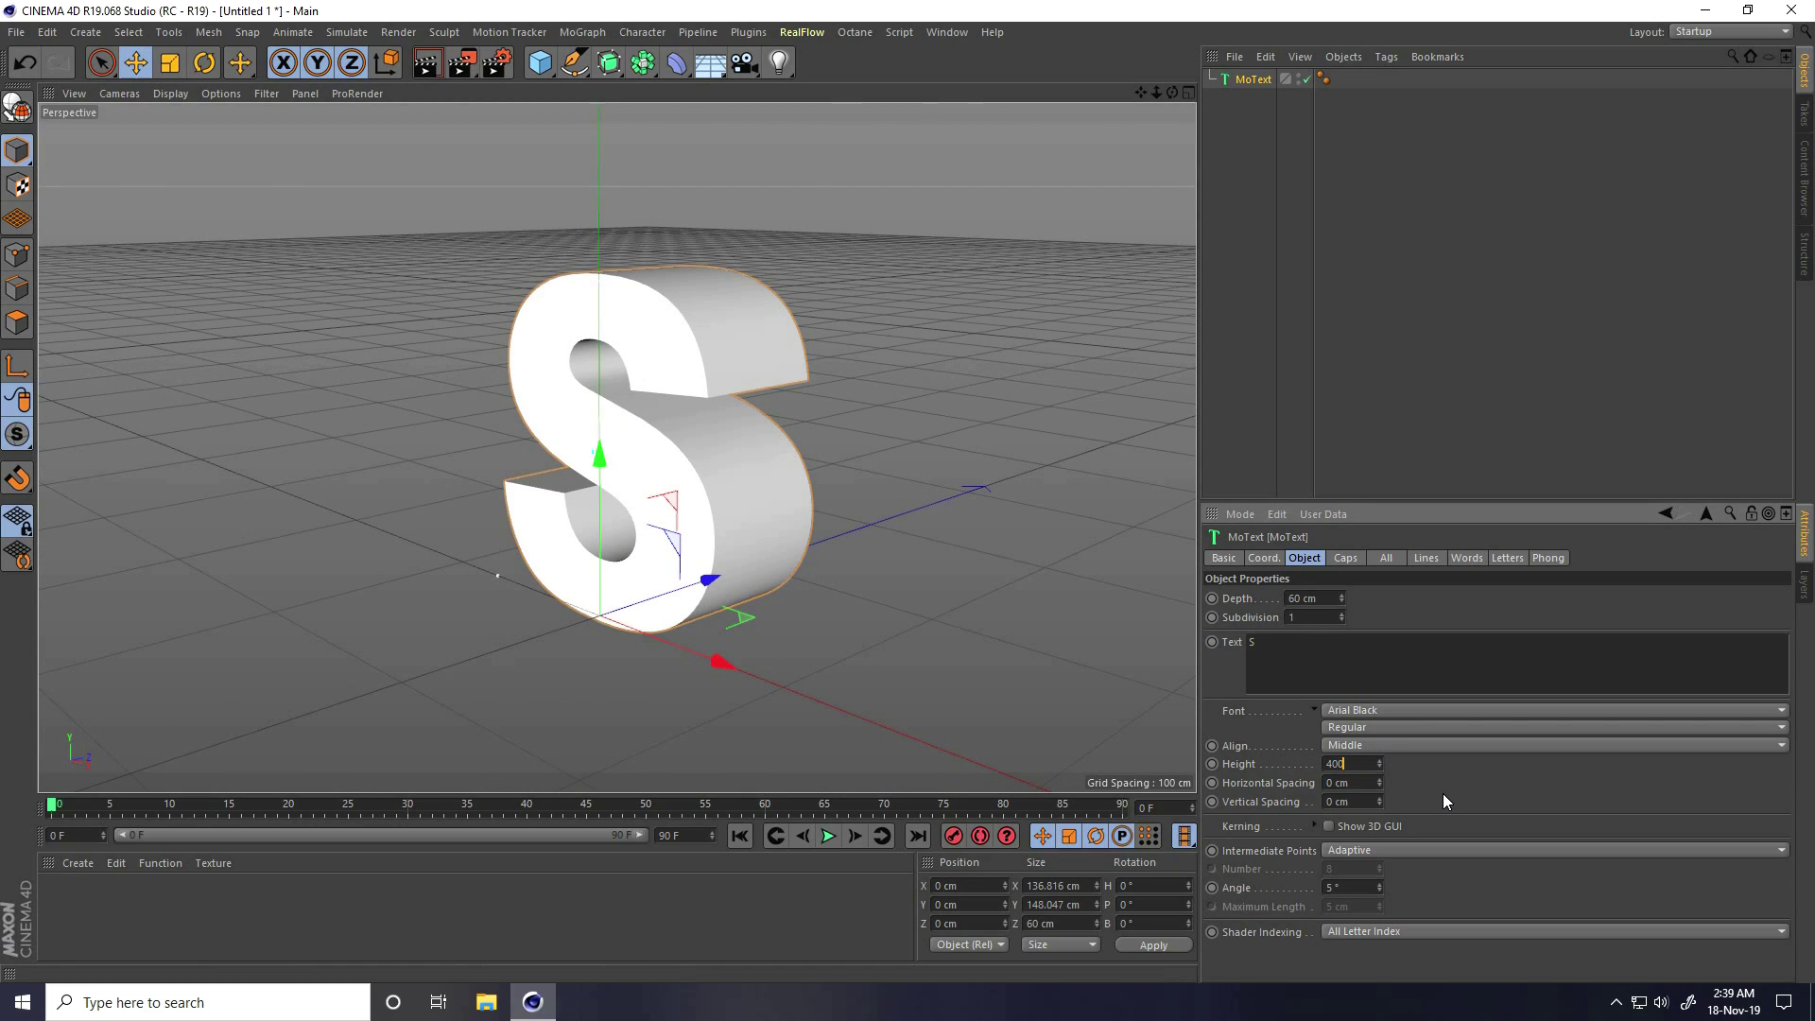
key(Return)
scroll(789, 549, down, 5)
alt+drag(789, 548, 631, 456)
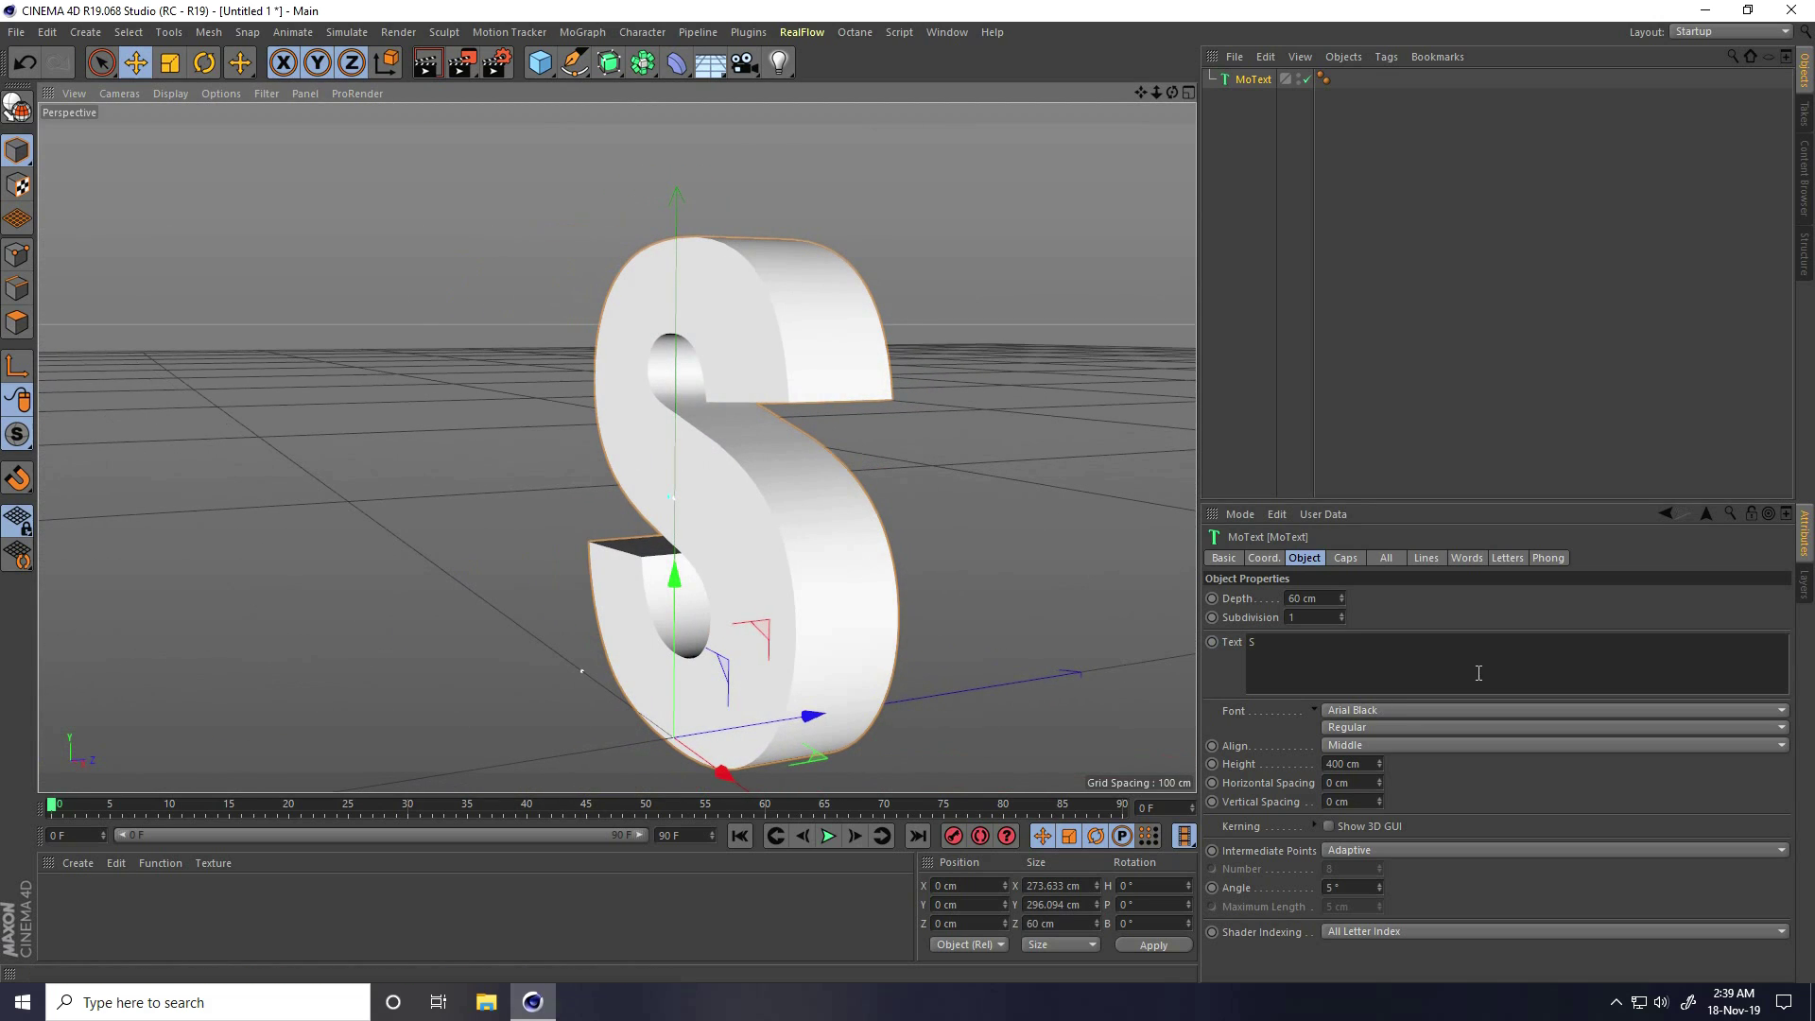
- Turn on Create Single Object in the MoText Caps settings
click(1345, 559)
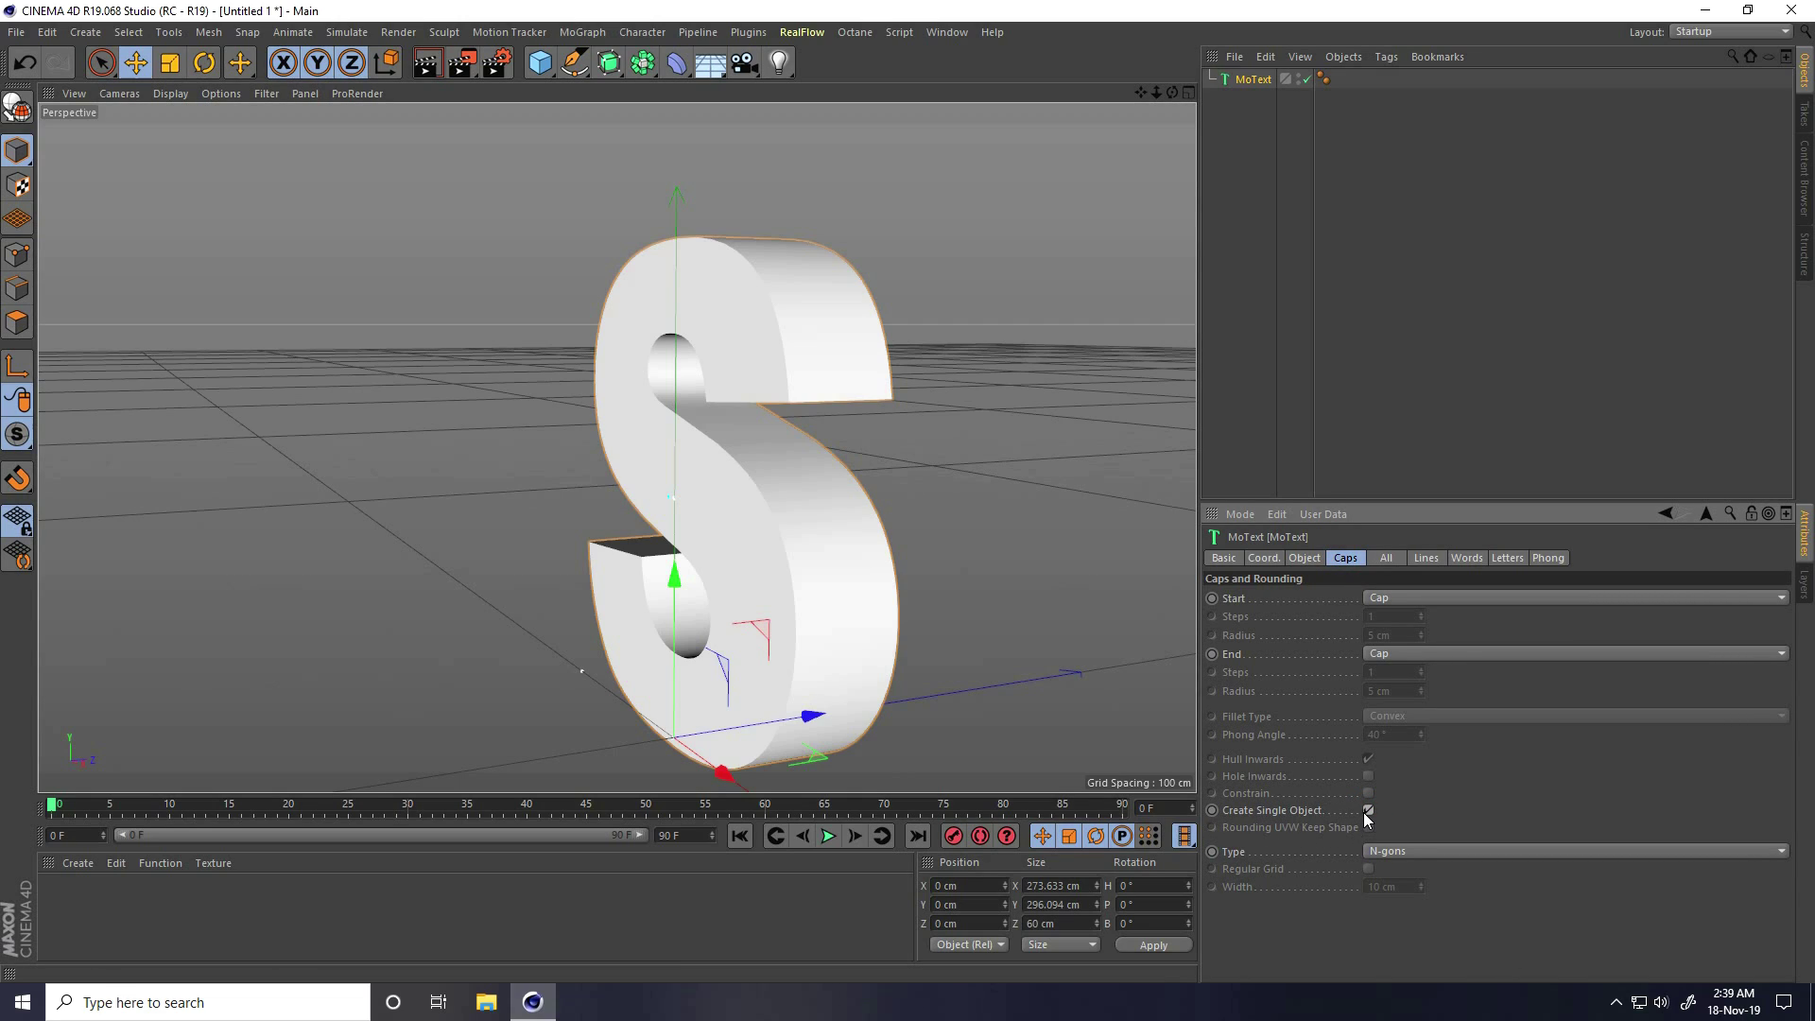
alt+drag(724, 574, 860, 576)
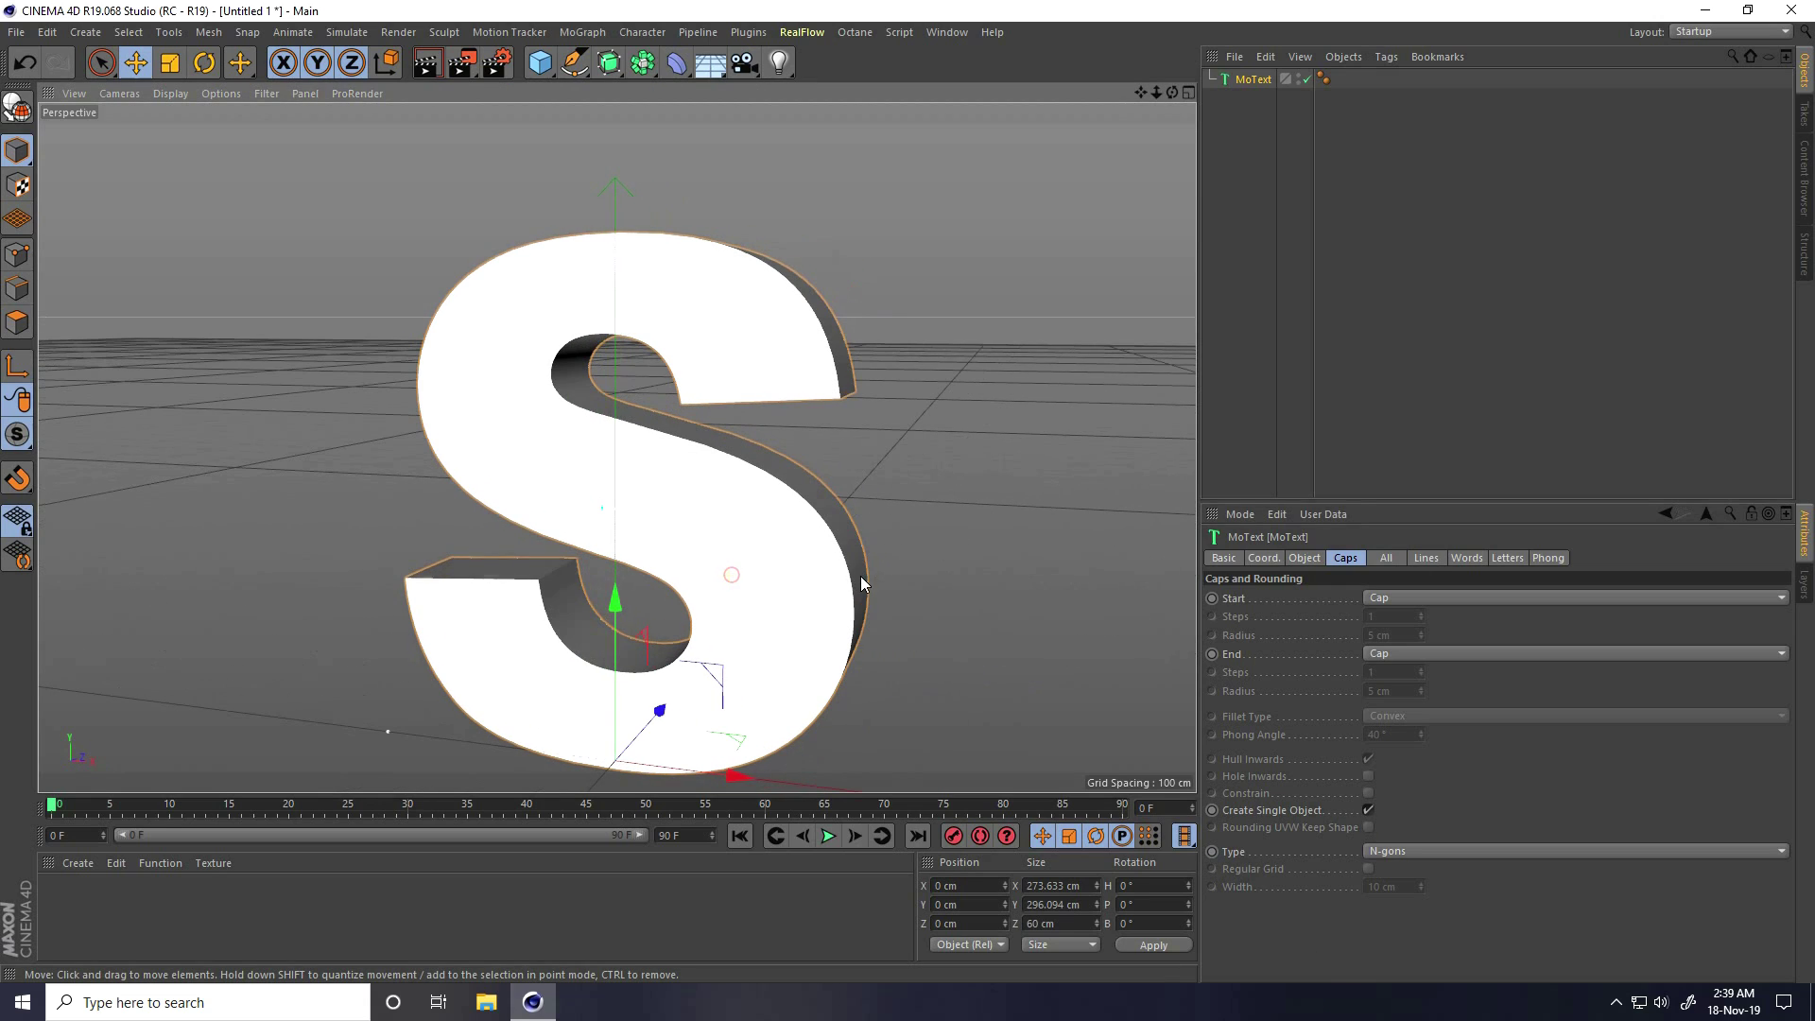
click(584, 34)
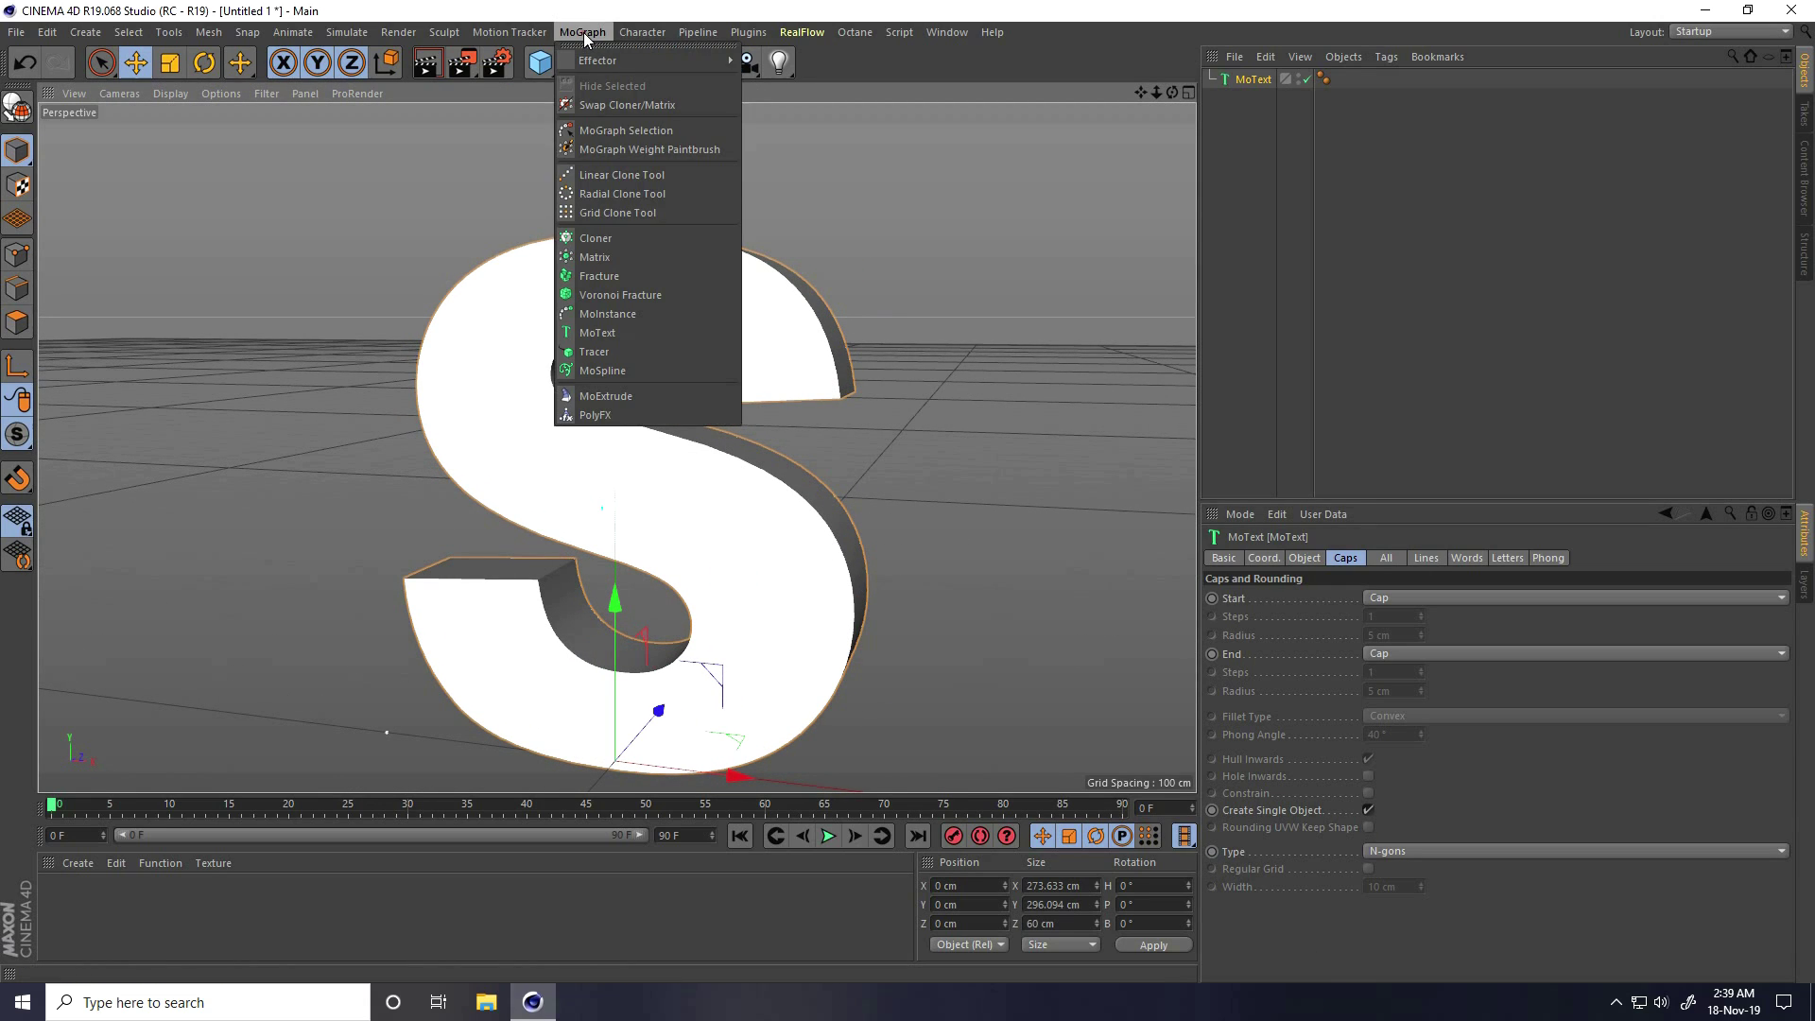
- Add a Voronoi Fracture and nest the MoText S inside it
click(671, 297)
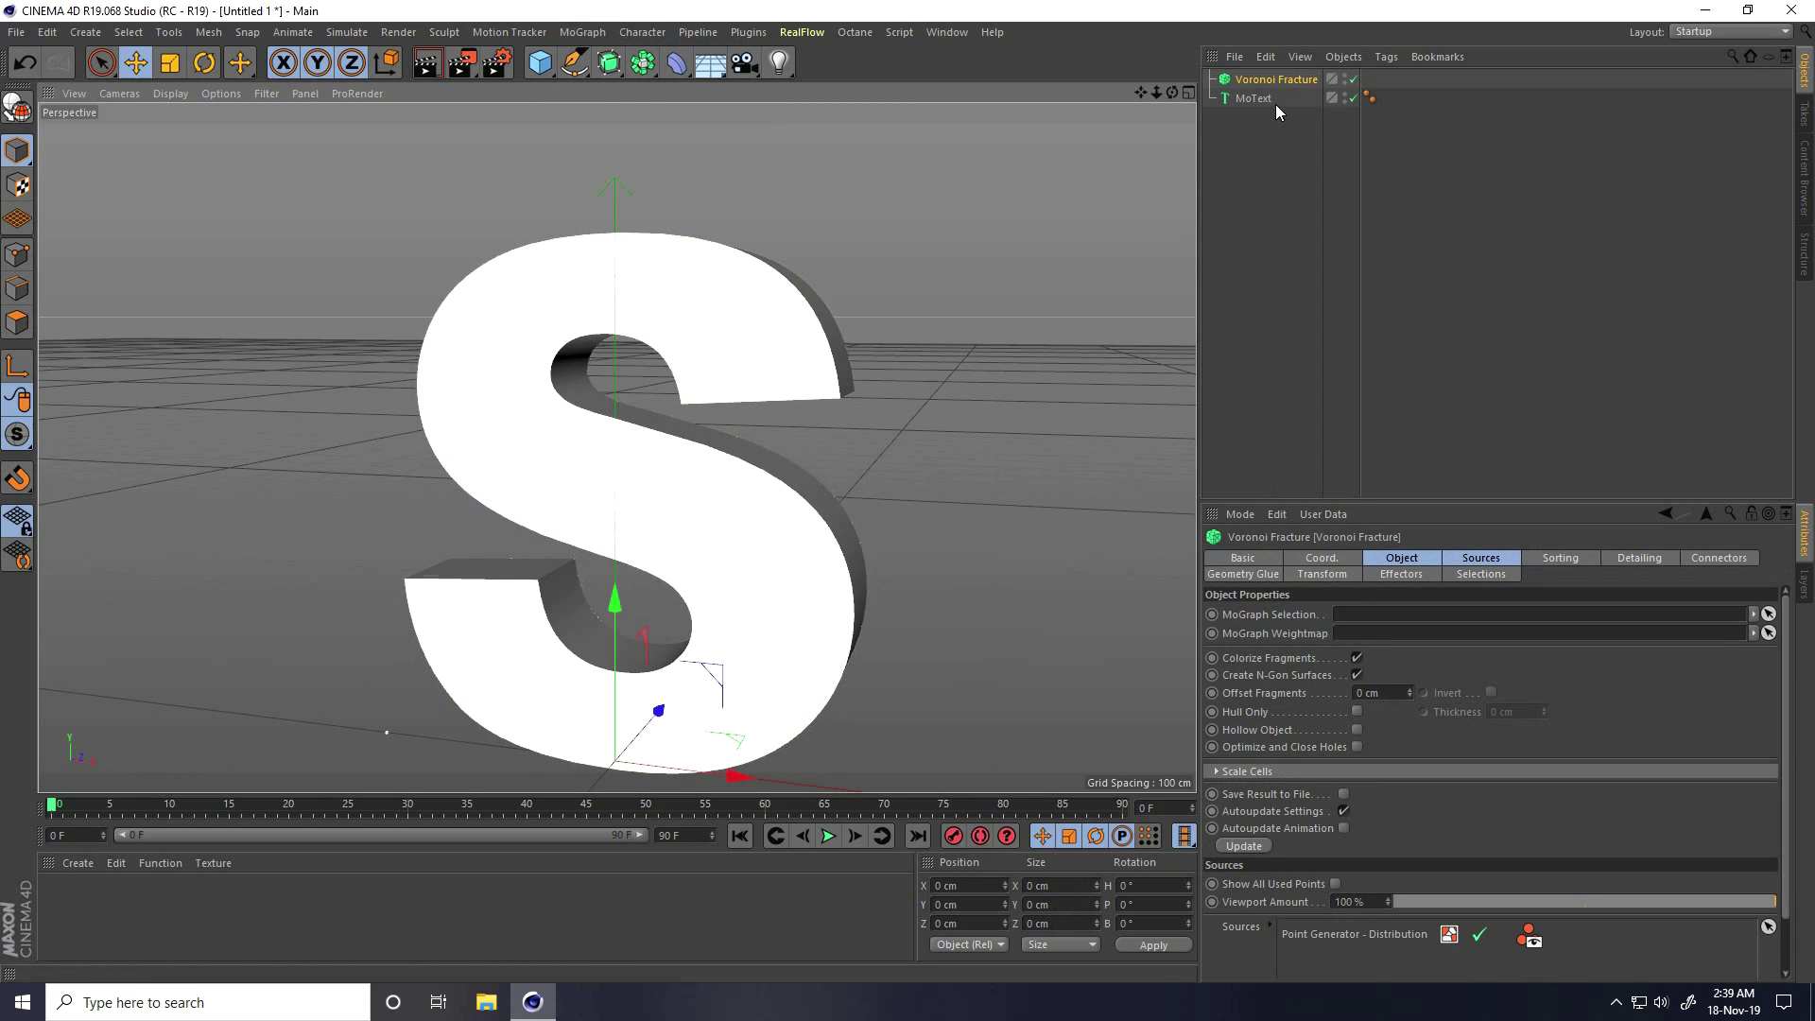
mouse_move(1254, 100)
mouse_down()
mouse_move(1270, 95)
mouse_move(1256, 81)
mouse_up()
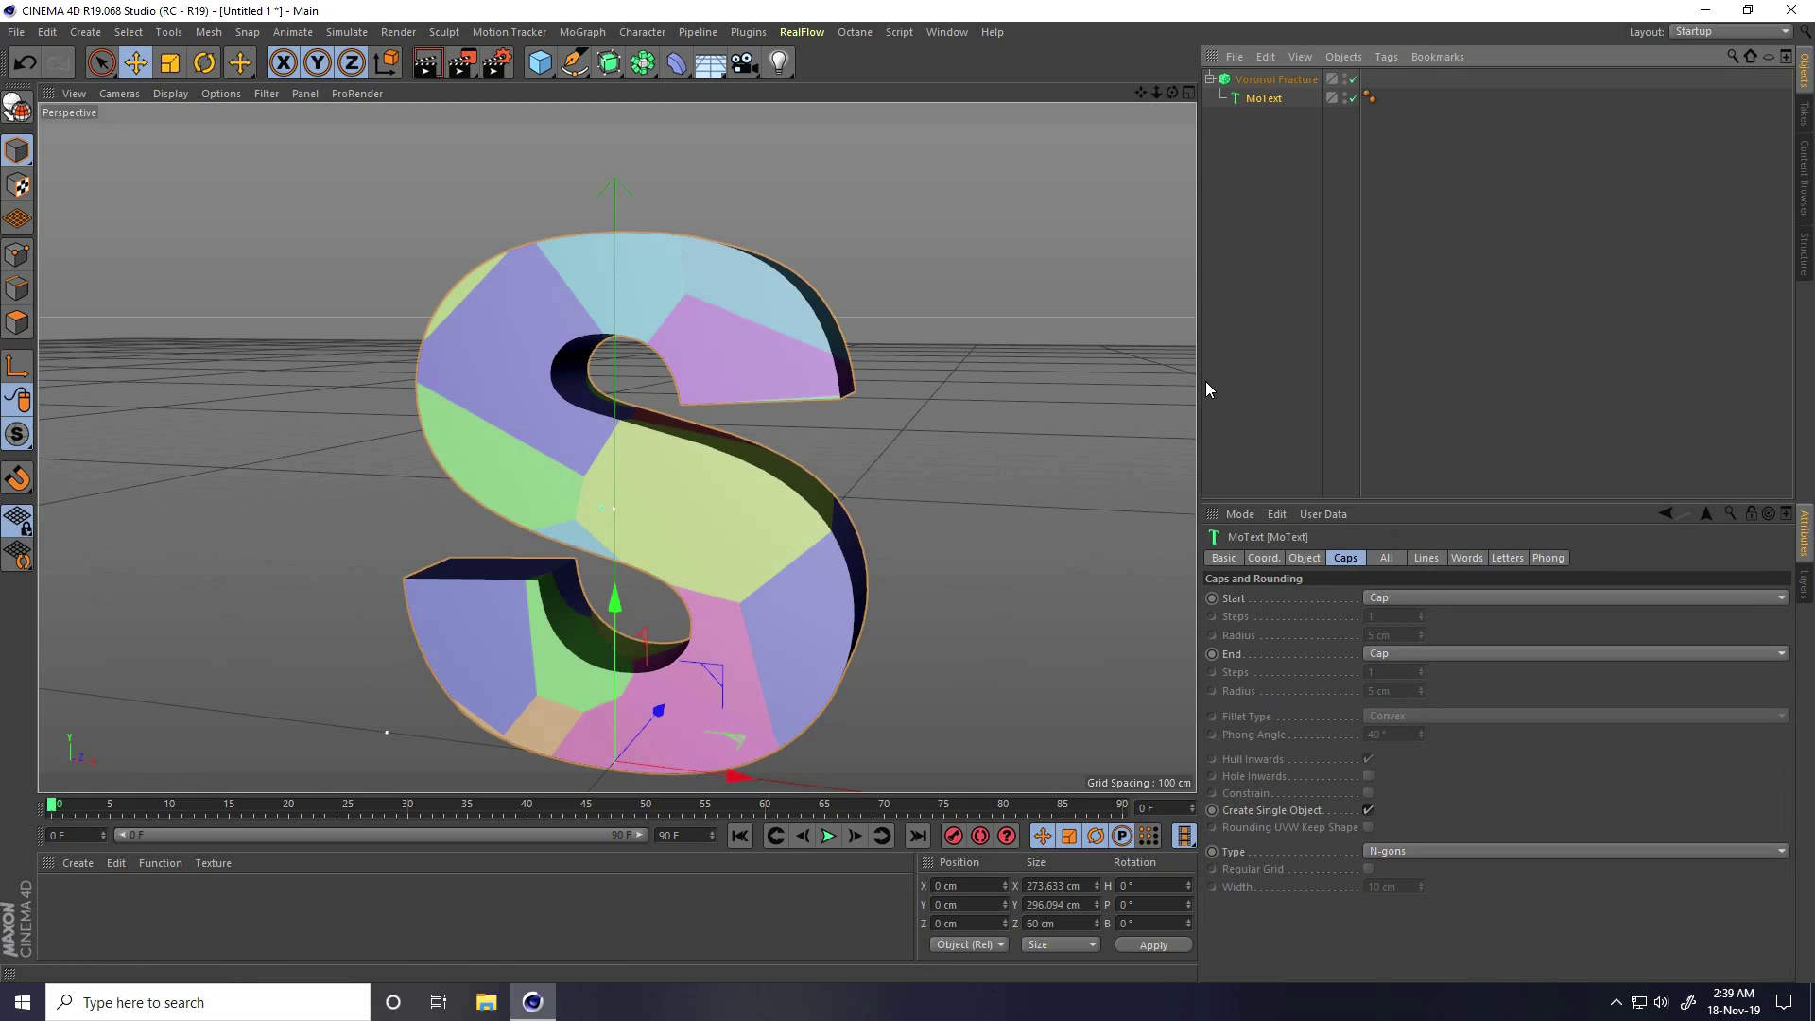
click(1293, 87)
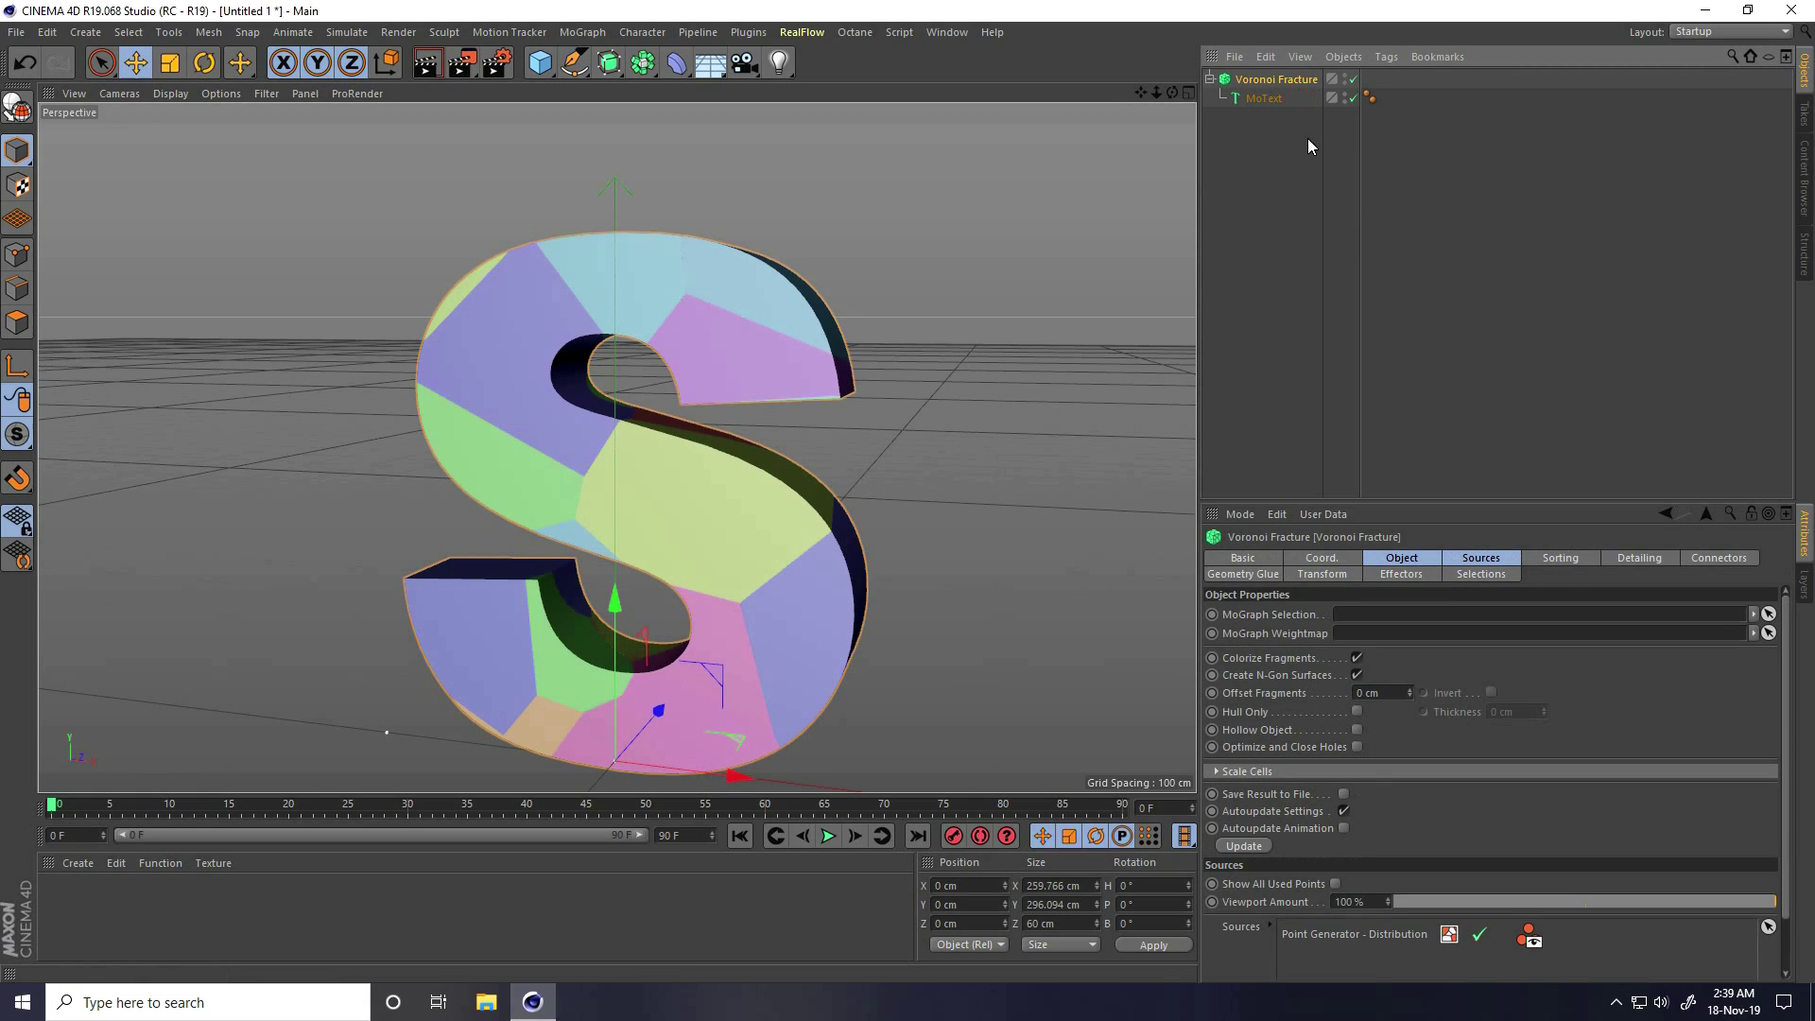
click(1480, 558)
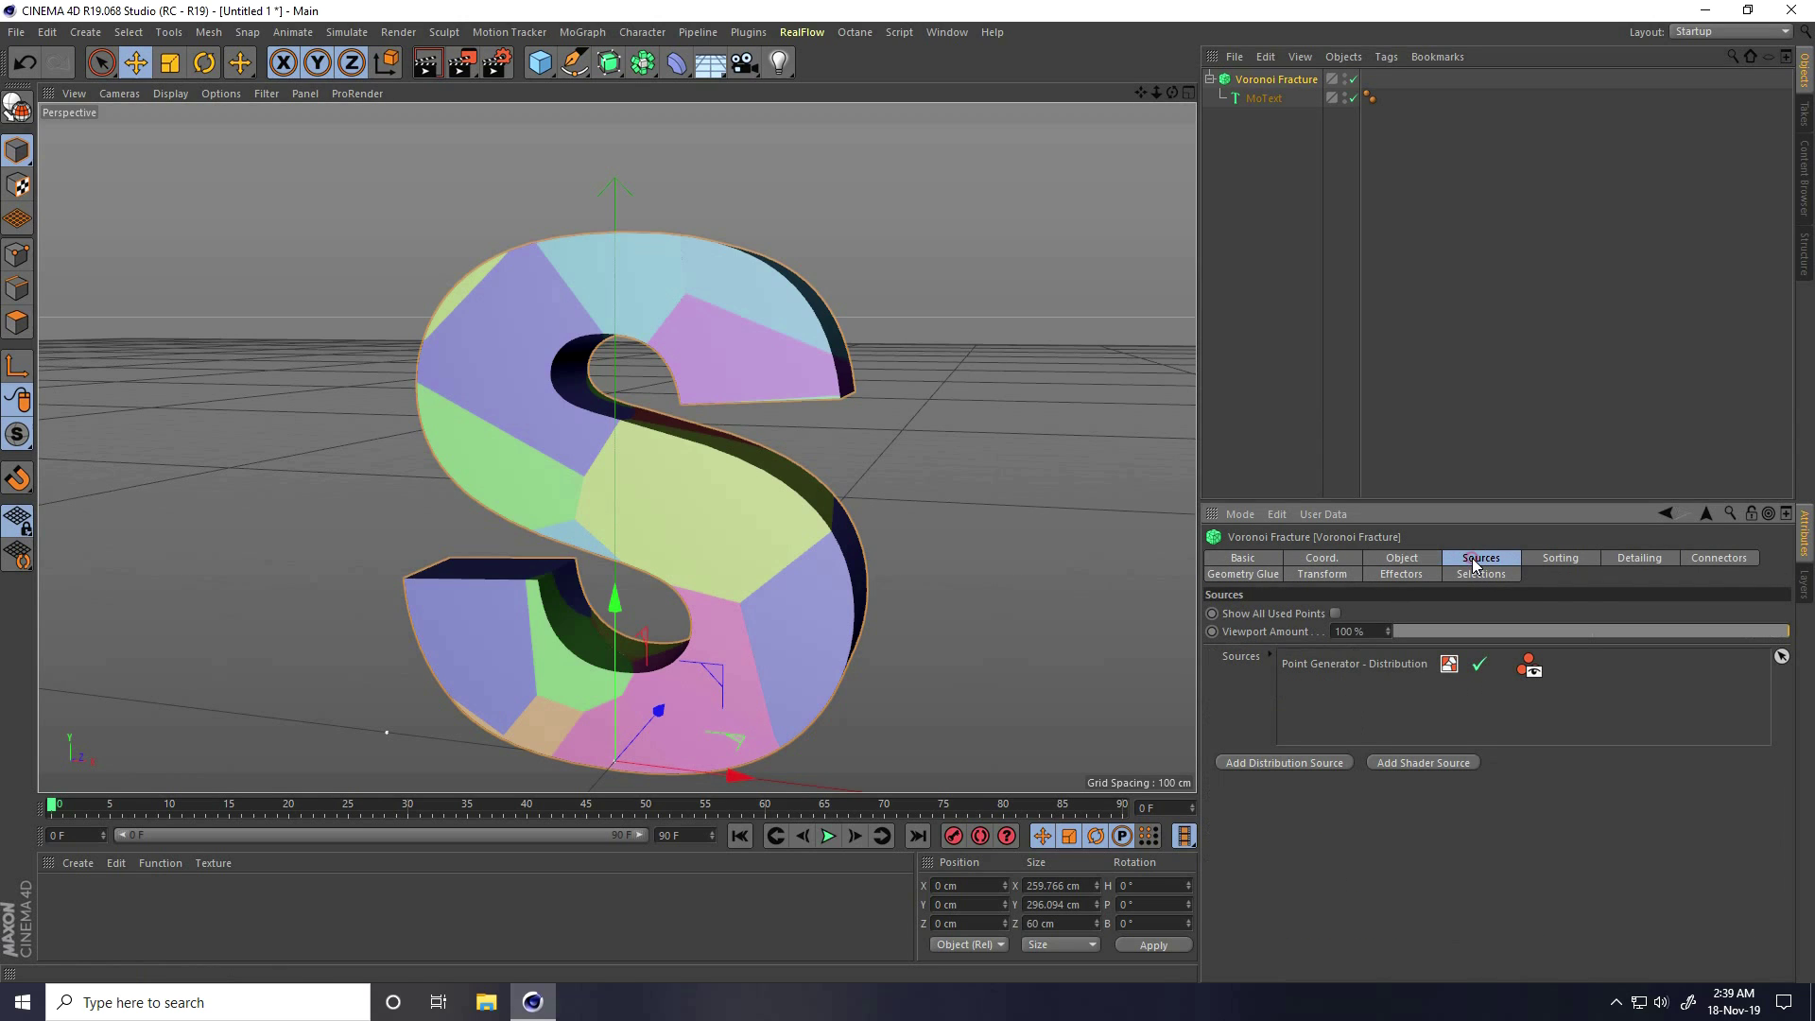
scroll(592, 429, up, 8)
alt+drag(644, 418, 705, 466)
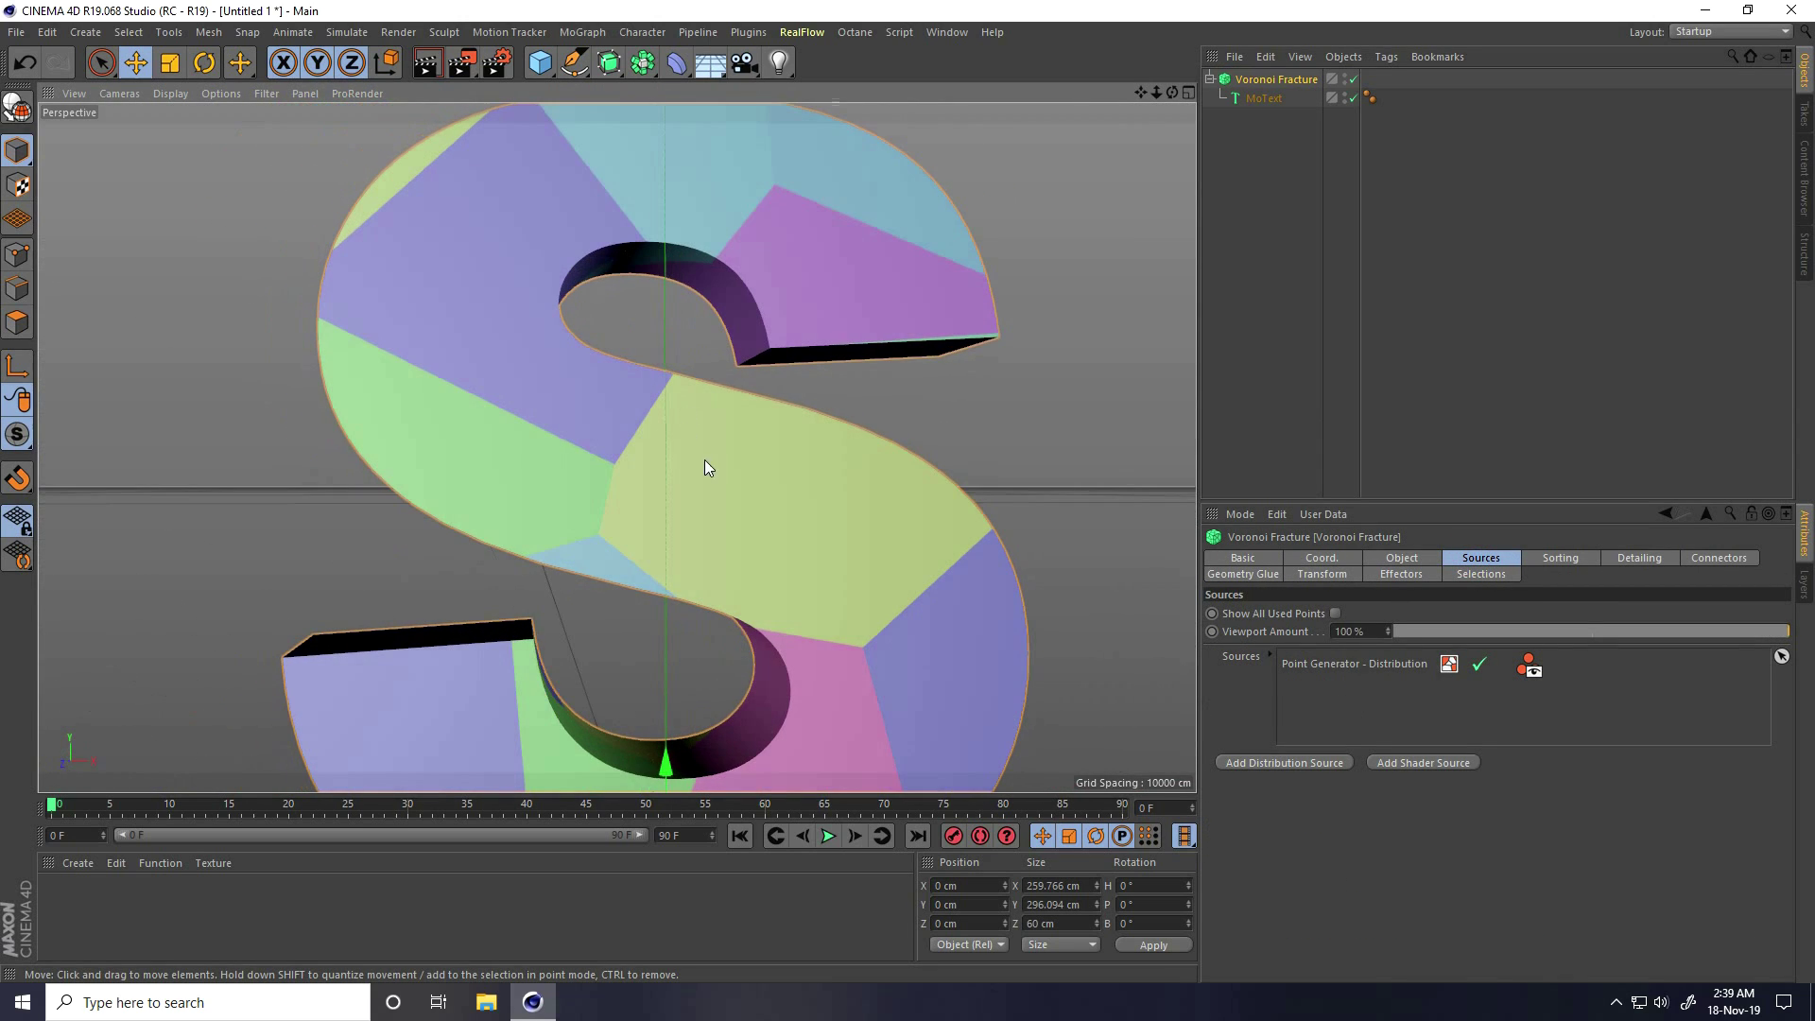
- Set the Point Generator - Distribution source's Point Amount to 60
click(1324, 664)
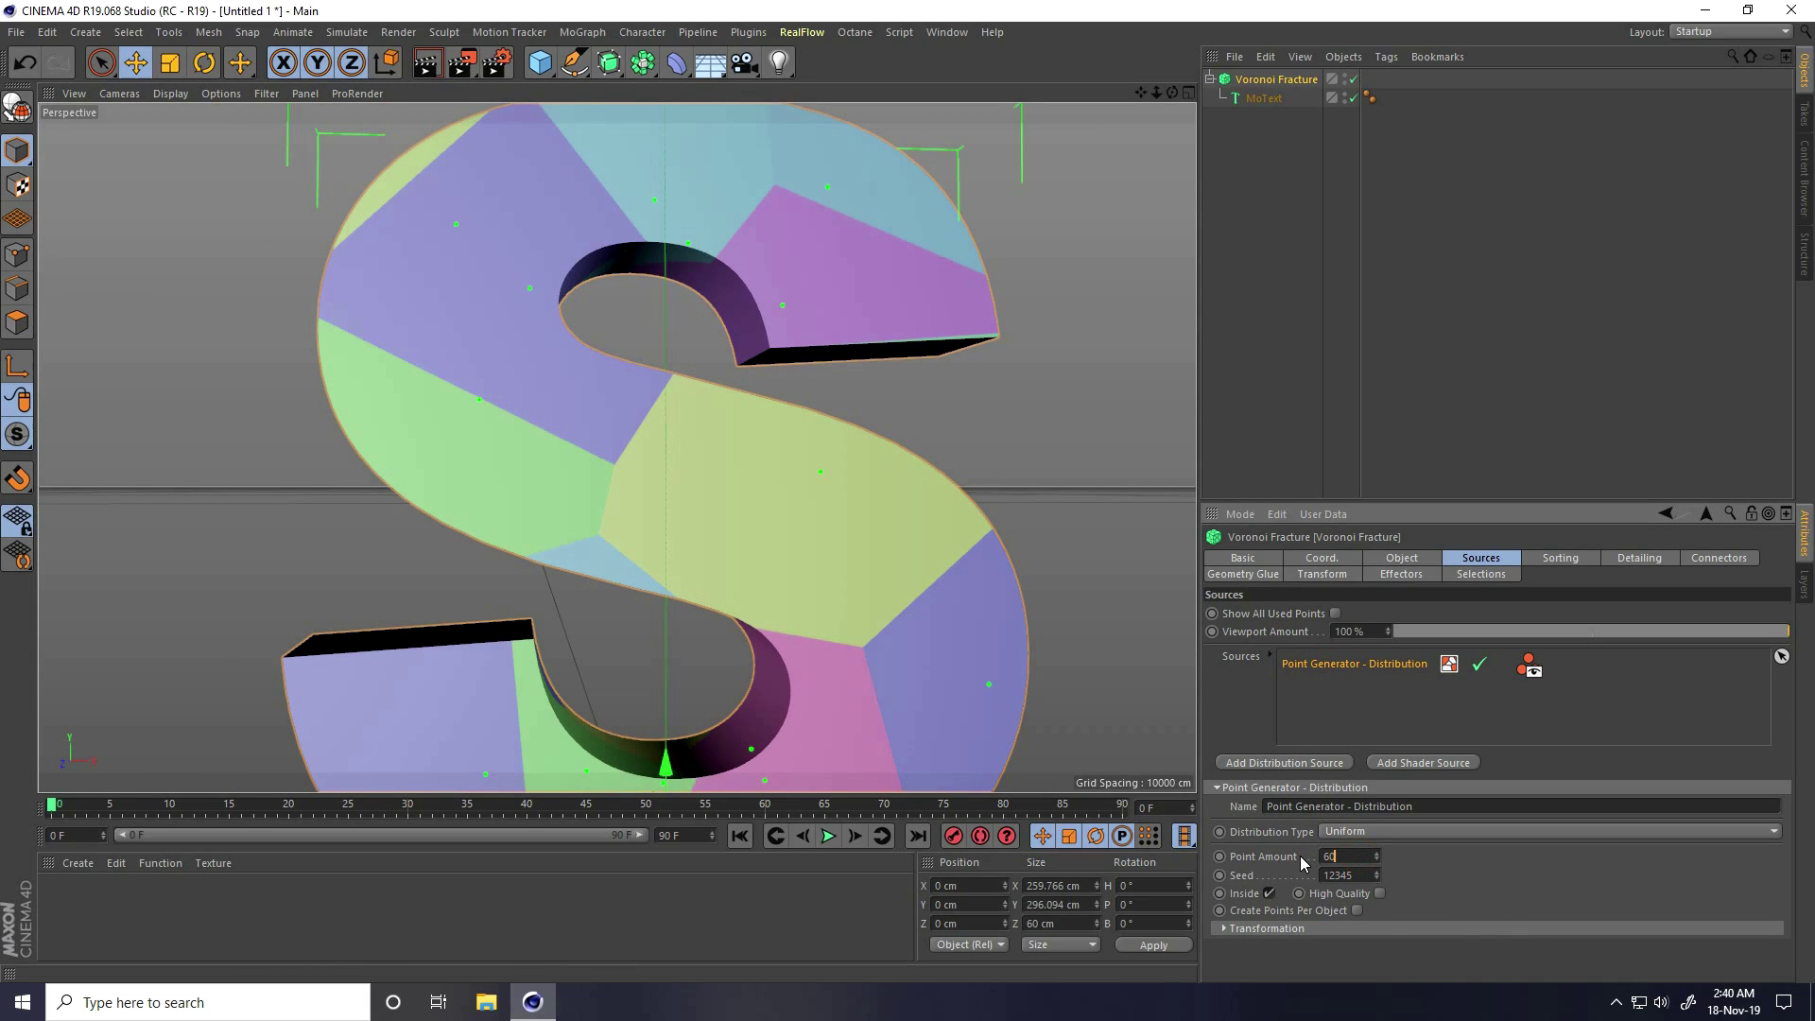
text(60)
key(Return)
alt+drag(491, 446, 615, 473)
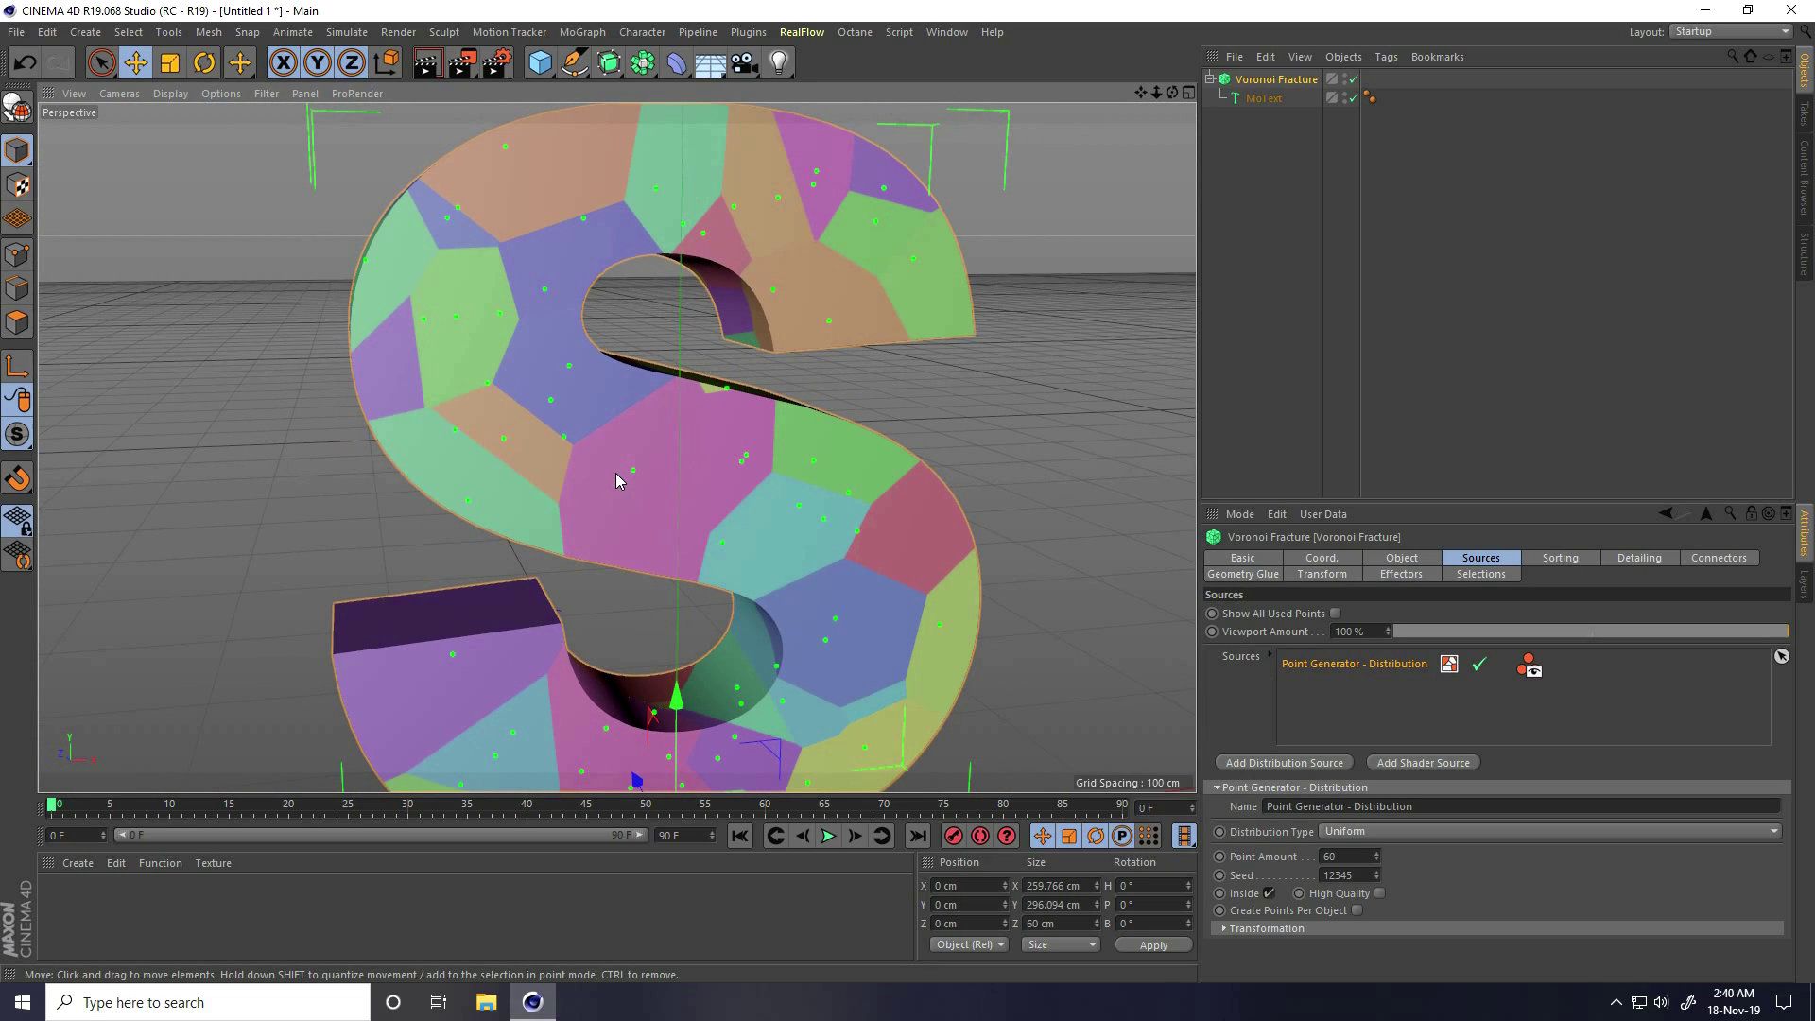
click(643, 63)
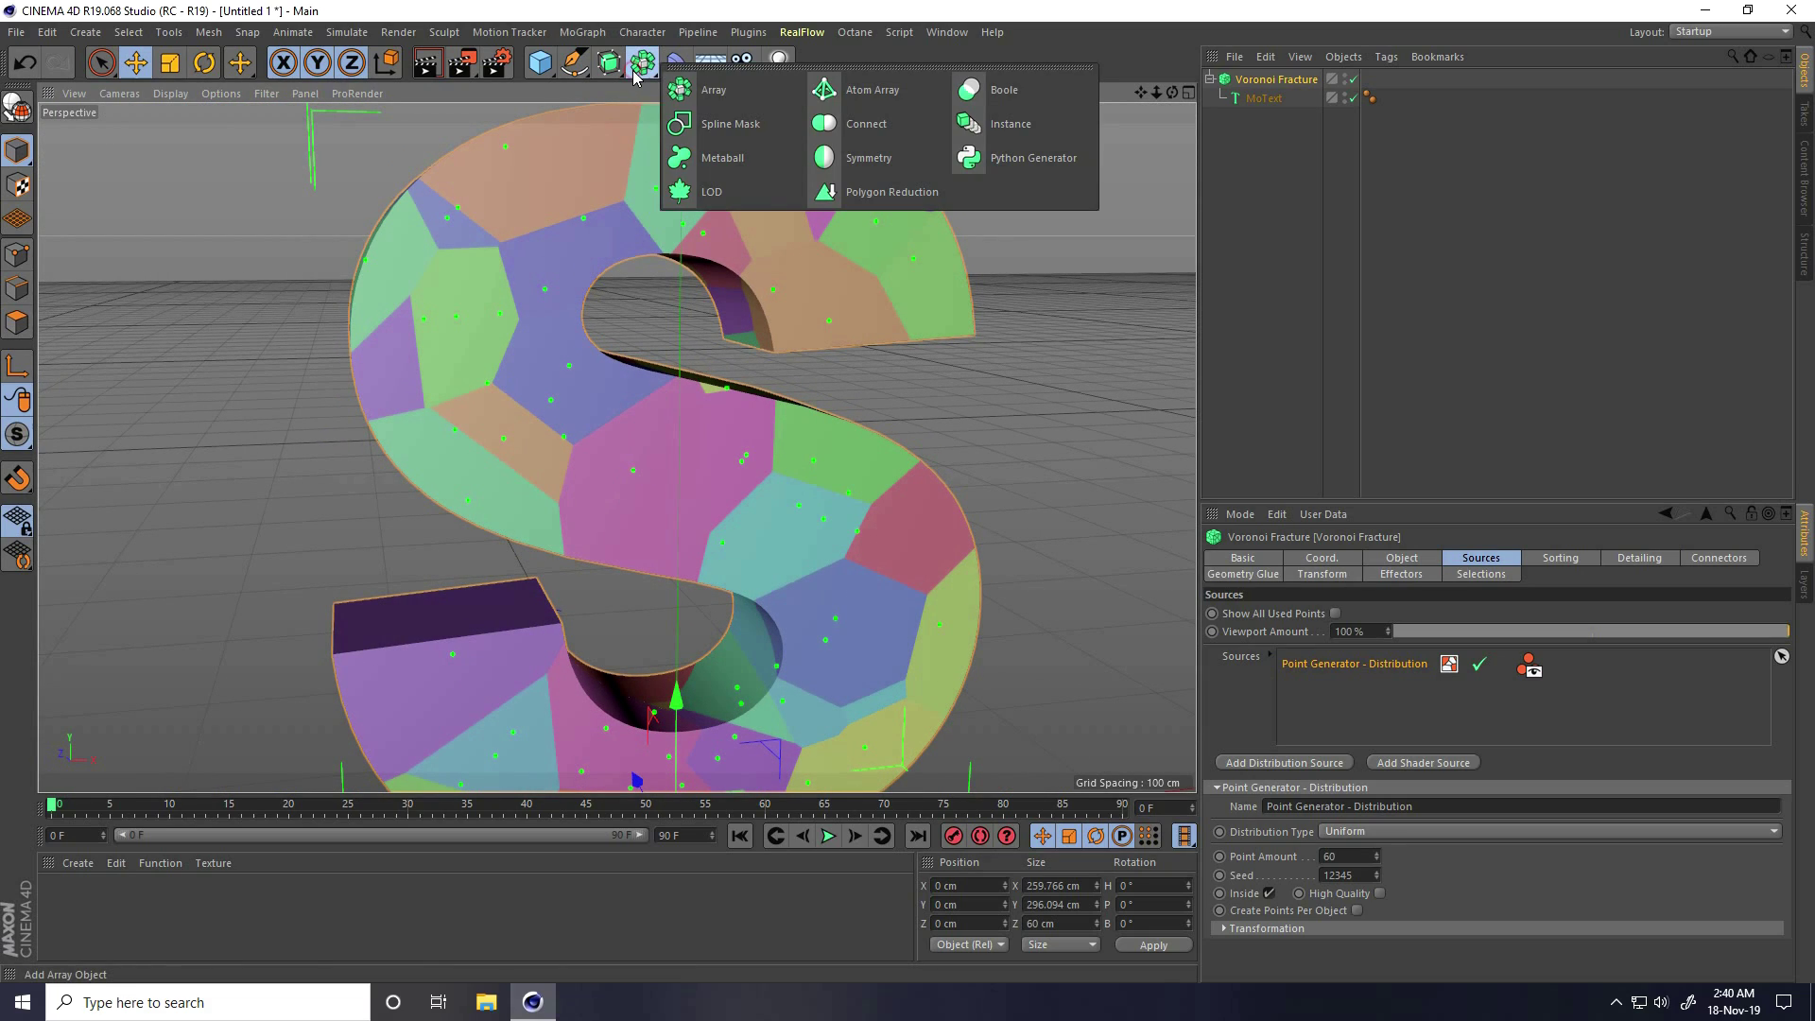
- Add a Connect generator and nest the Voronoi Fracture inside it
click(855, 120)
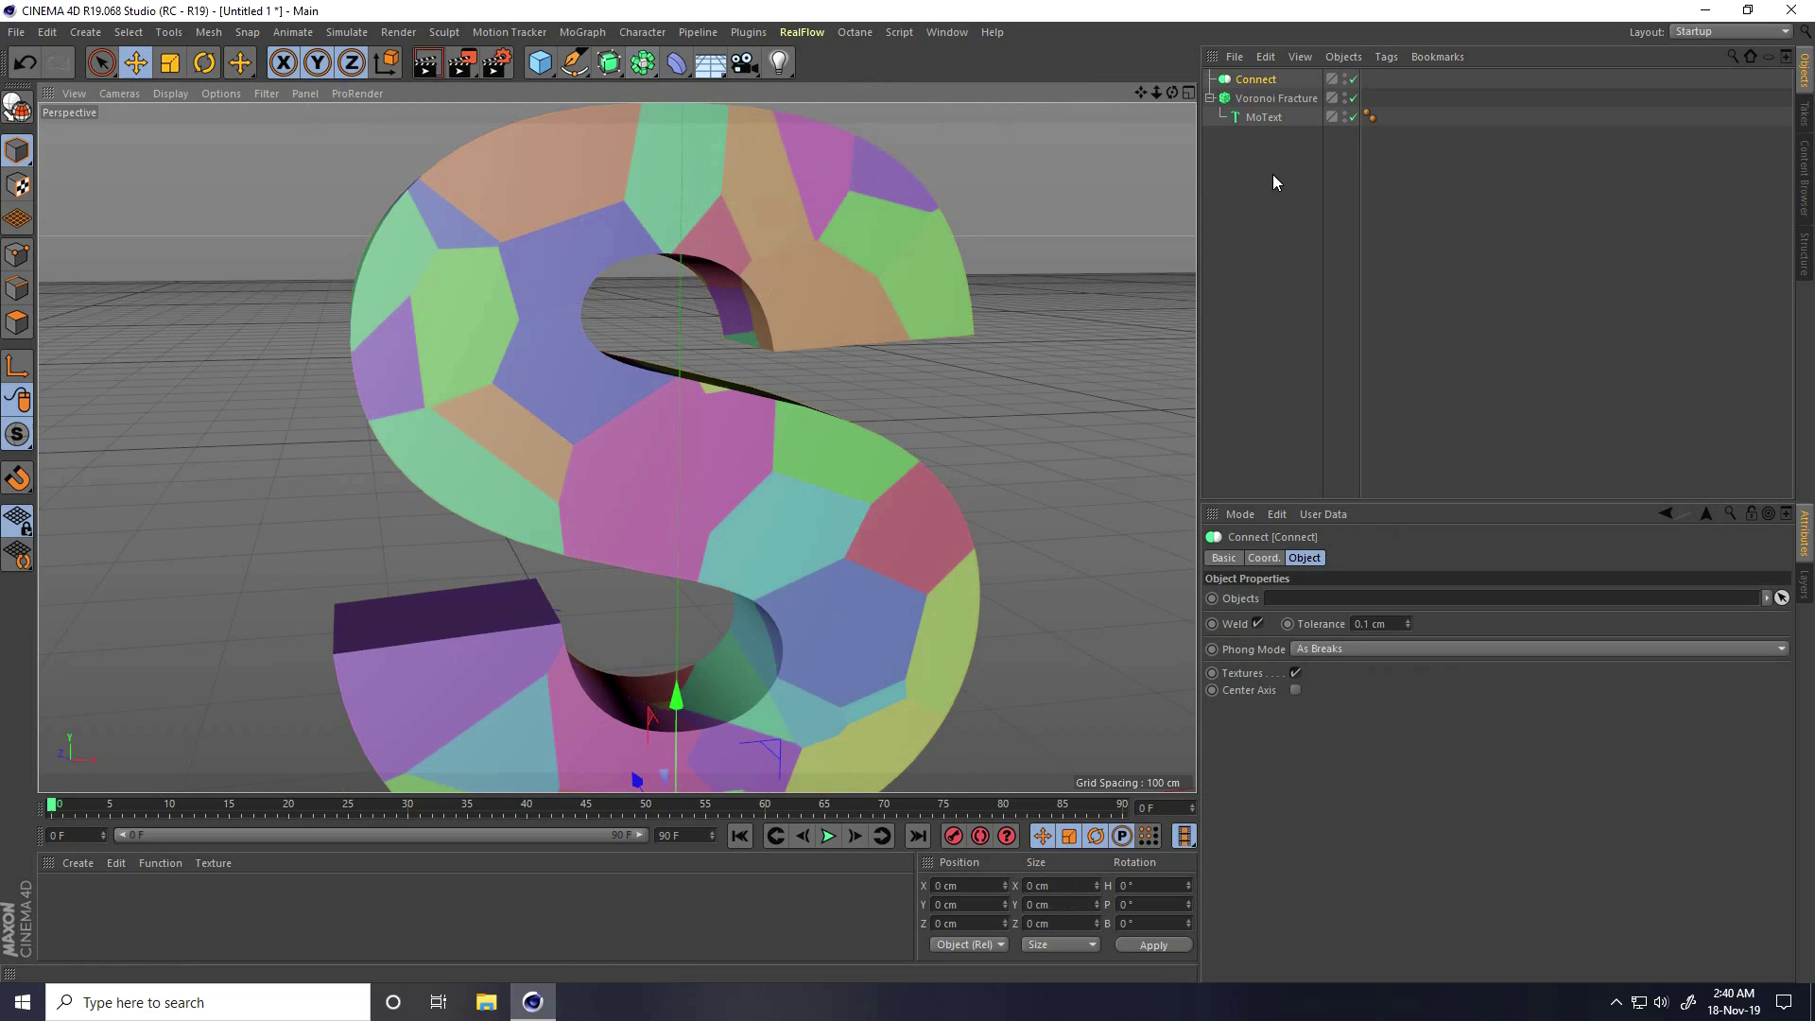
mouse_move(1250, 104)
mouse_down()
mouse_move(1276, 107)
mouse_move(1252, 83)
mouse_up()
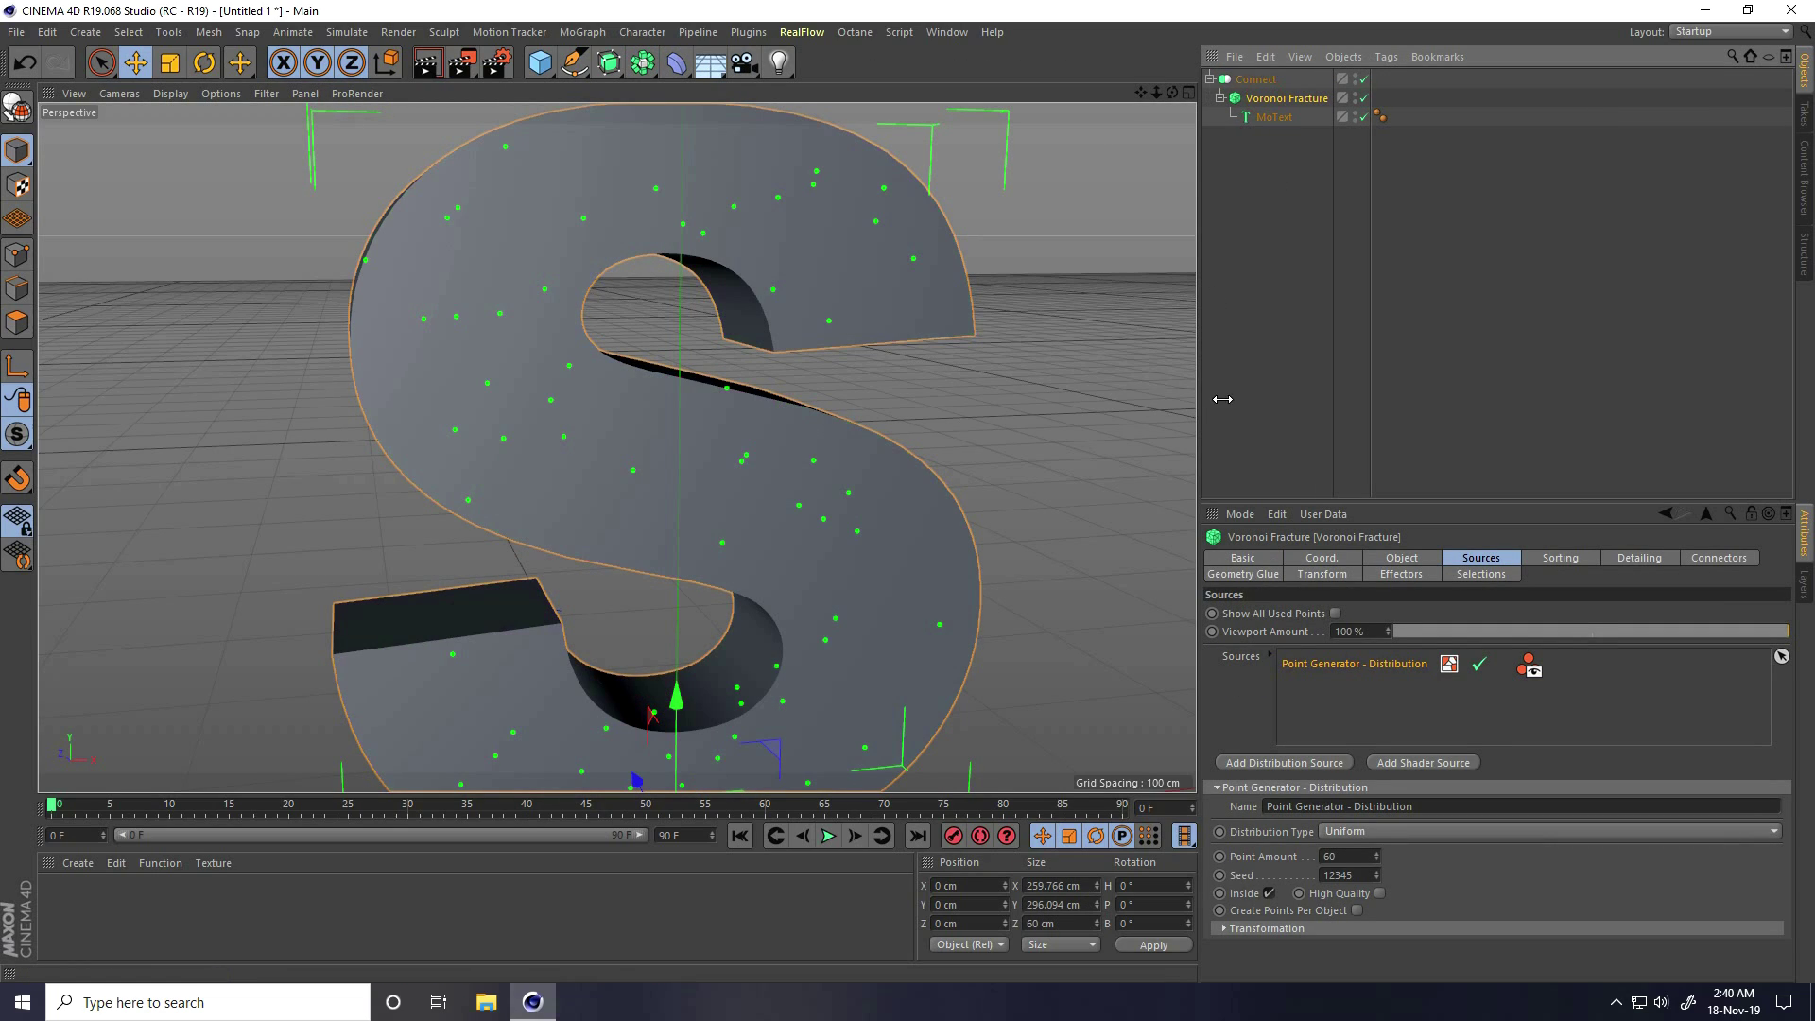
click(643, 64)
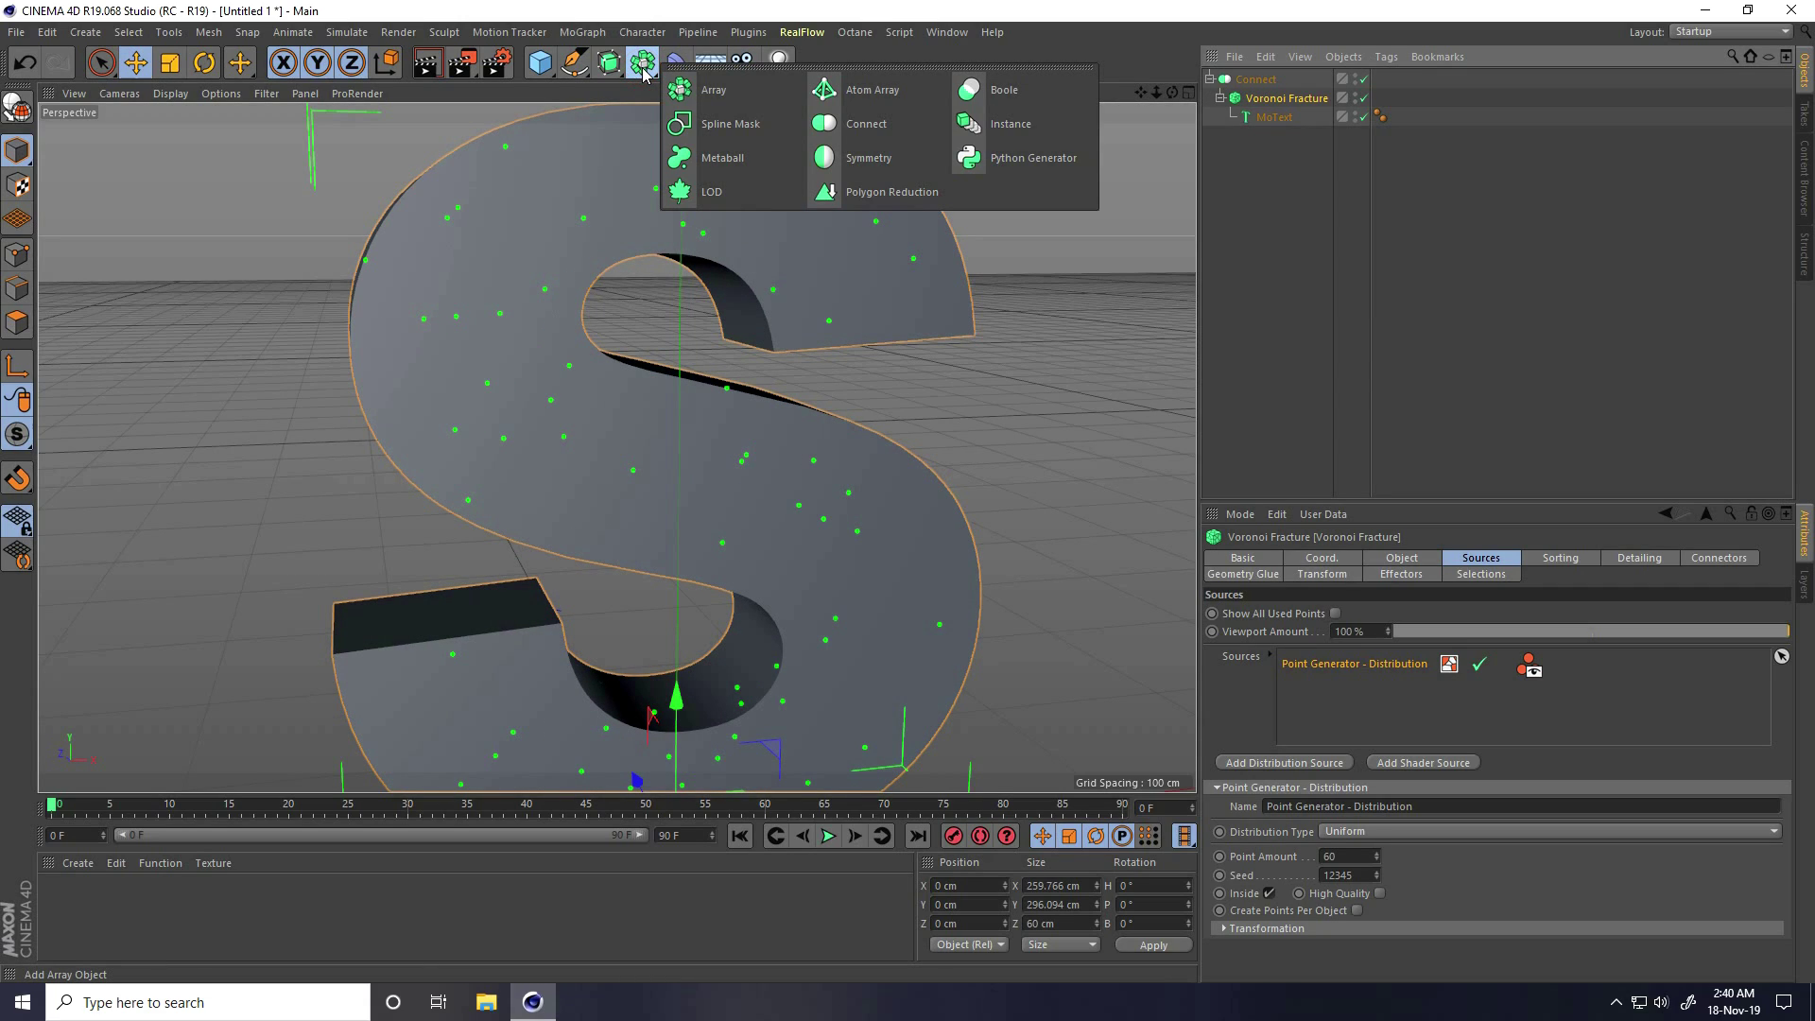
- Add a Metaball object and nest the Connect generator inside it
click(722, 161)
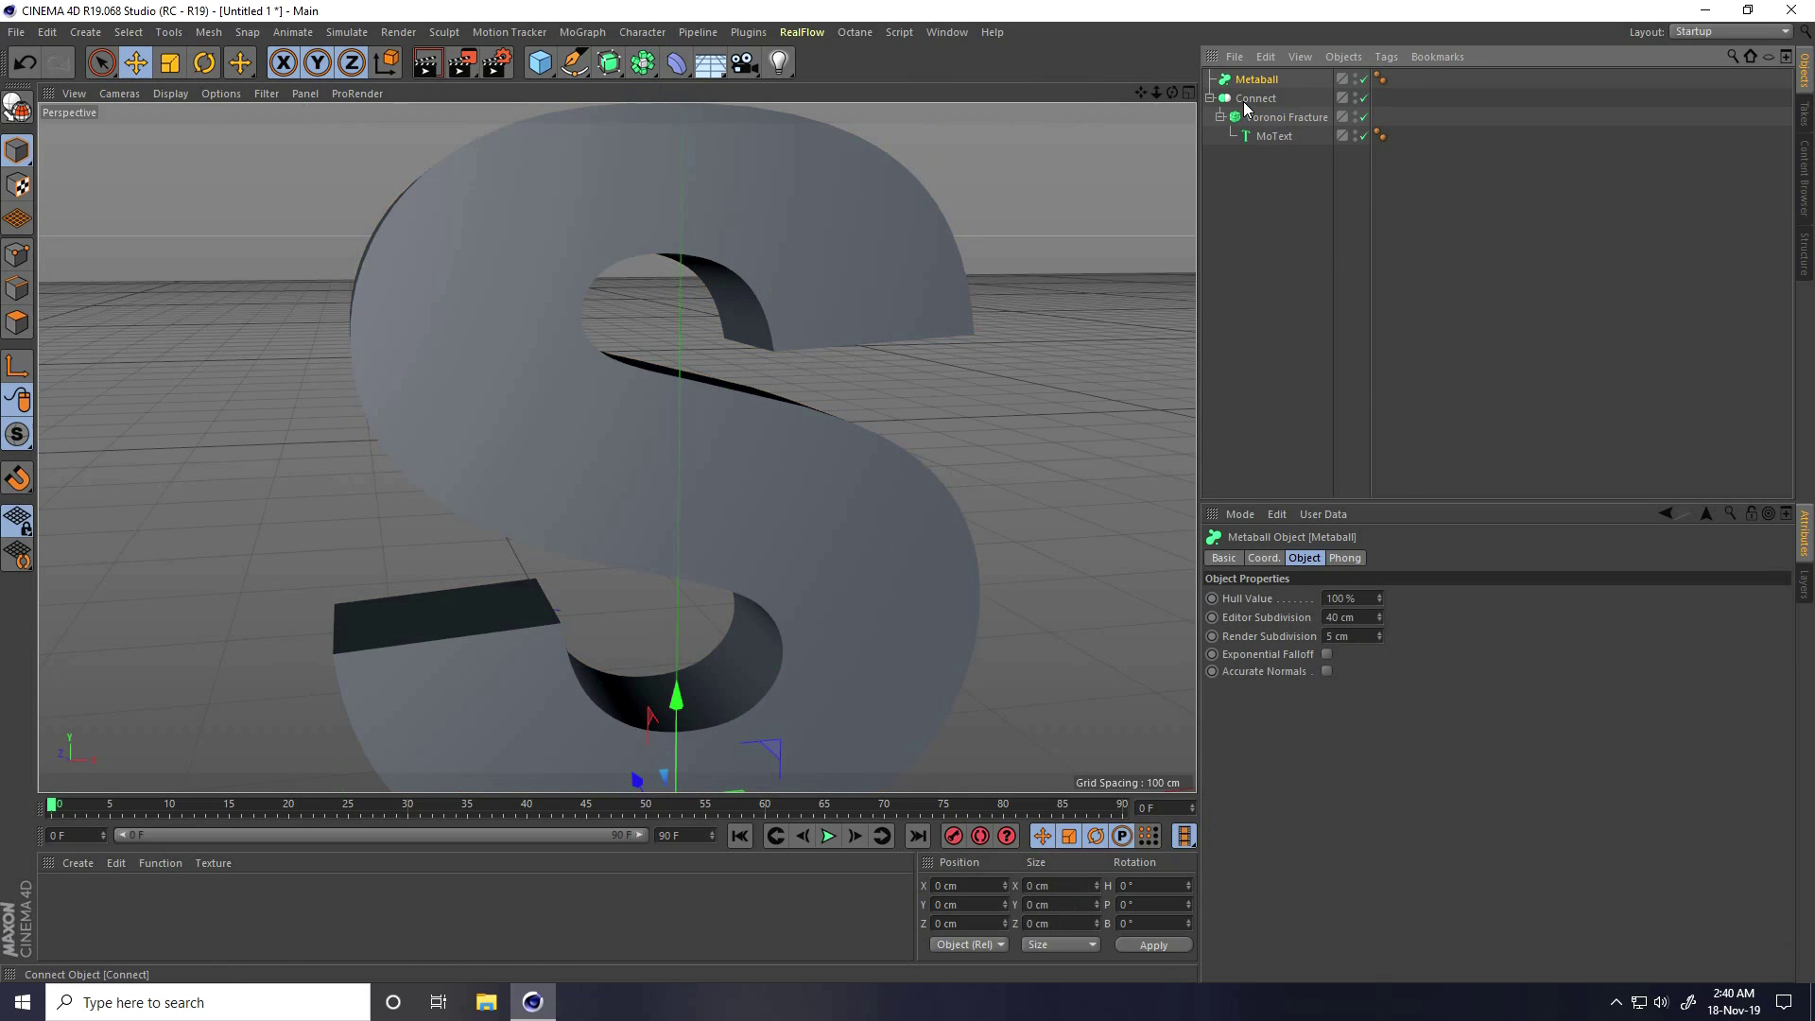
mouse_move(1248, 99)
mouse_down()
mouse_move(1272, 104)
mouse_move(1258, 81)
mouse_up()
scroll(1062, 357, down, 5)
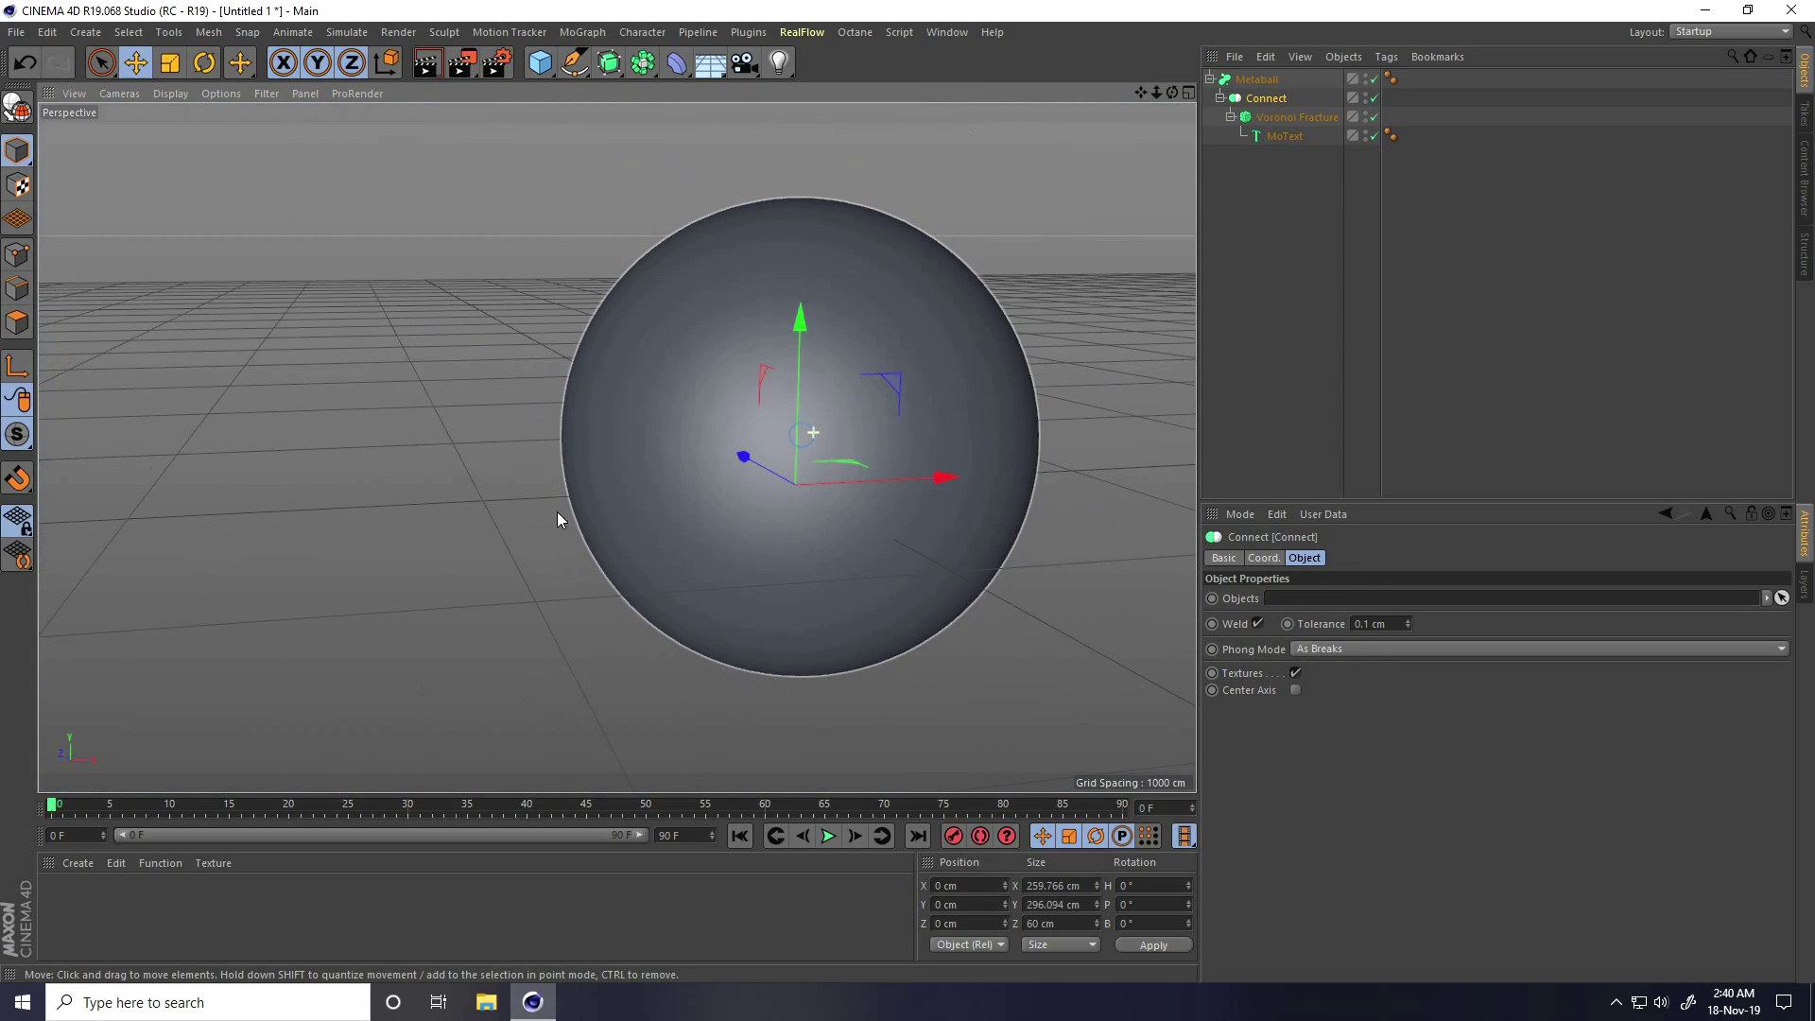
click(1249, 83)
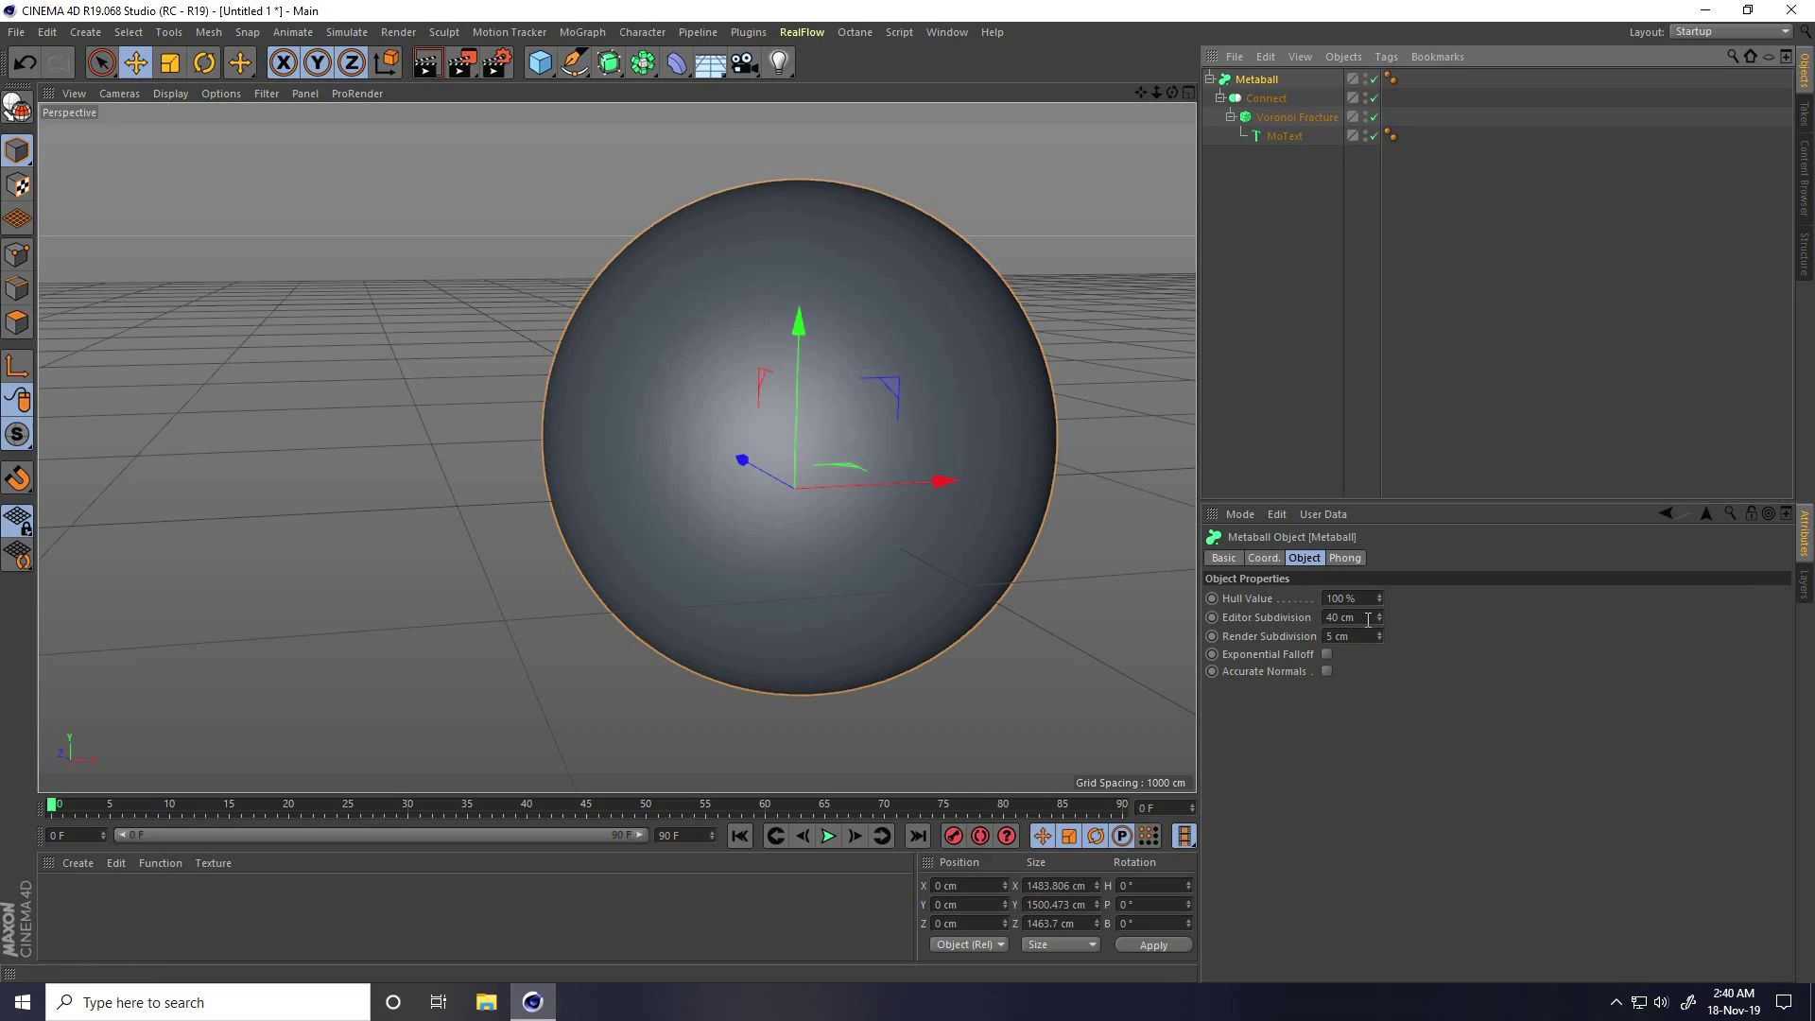
- Adjust the Metaball's Editor Subdivision to 4 cm, then select the Connect object
drag(1368, 620, 1303, 621)
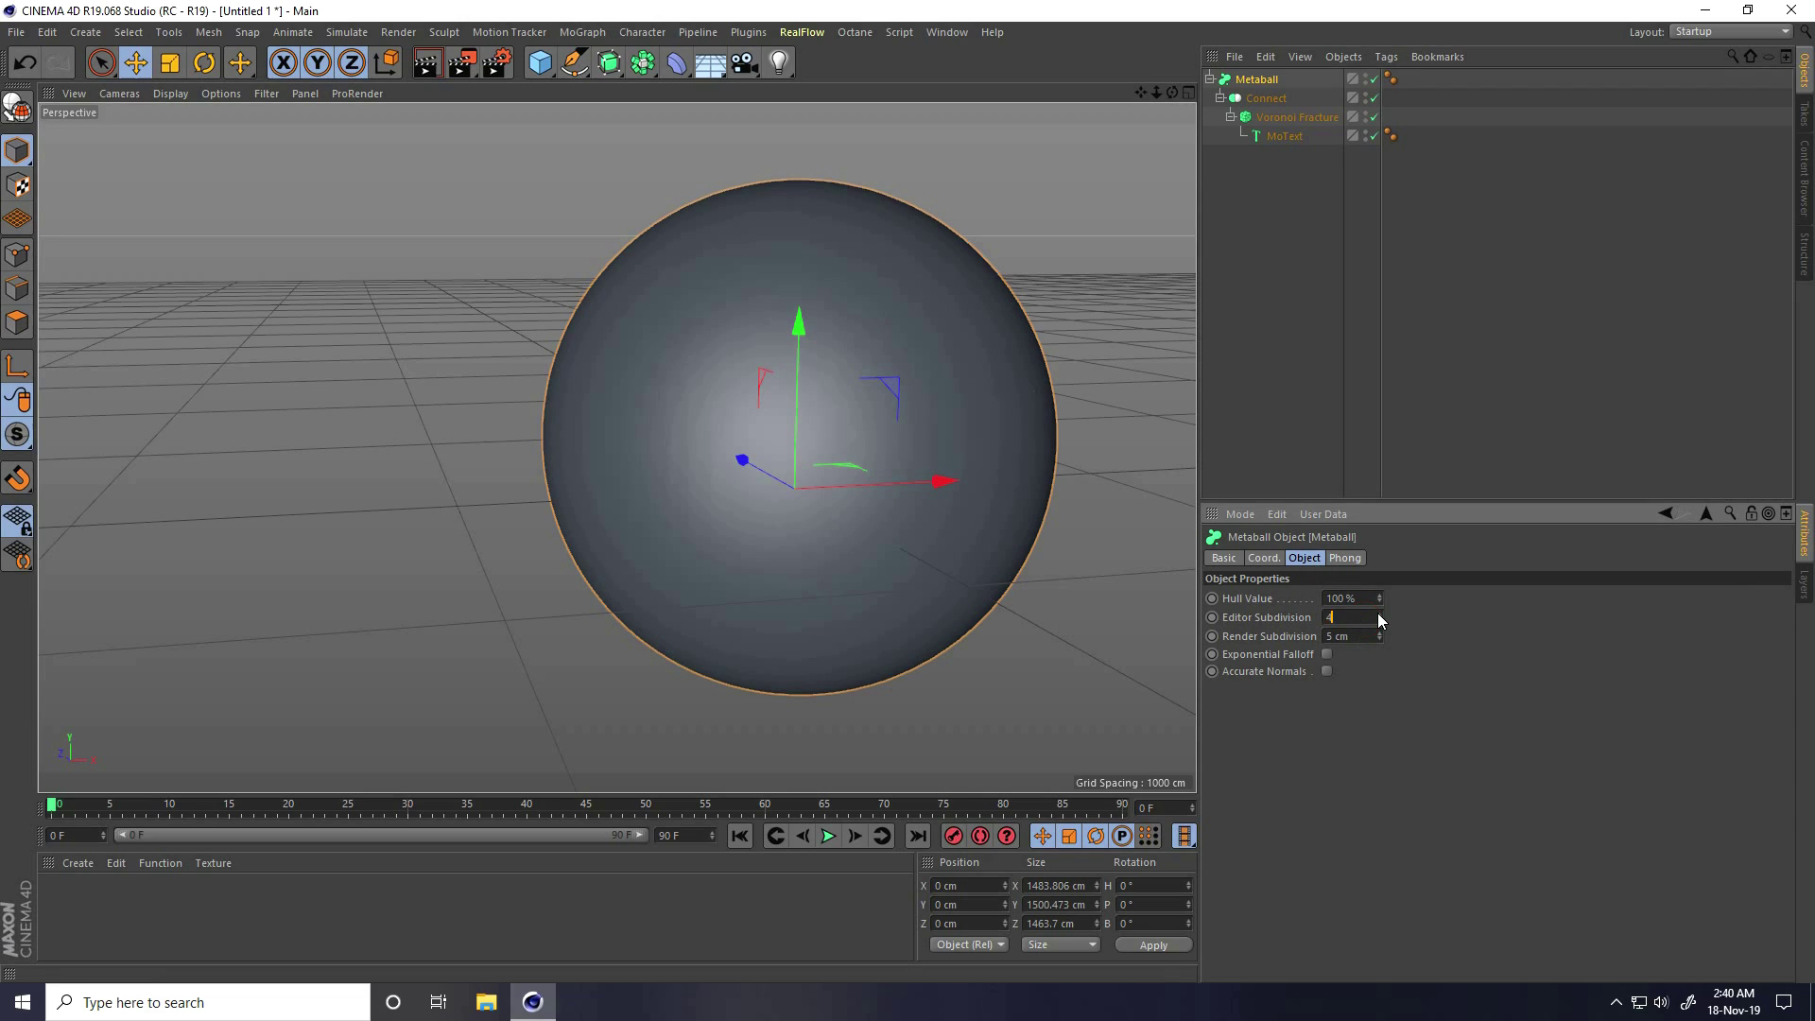
click(1055, 582)
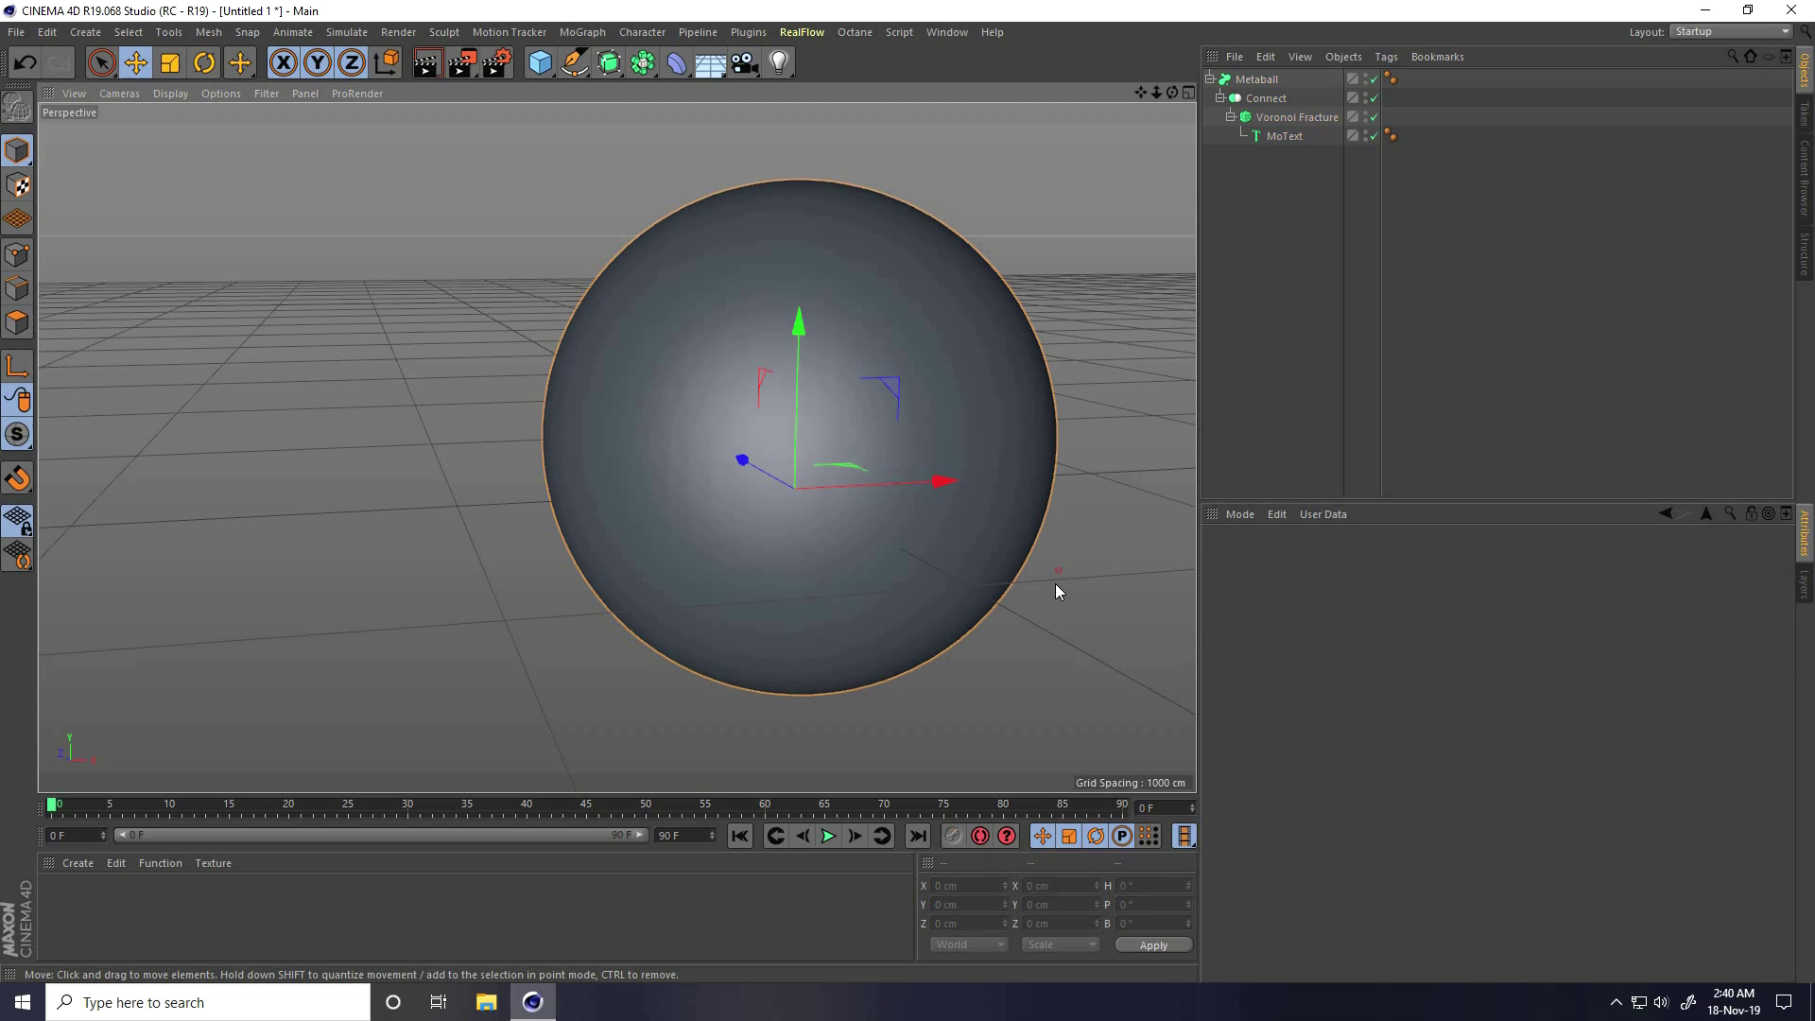
click(1257, 80)
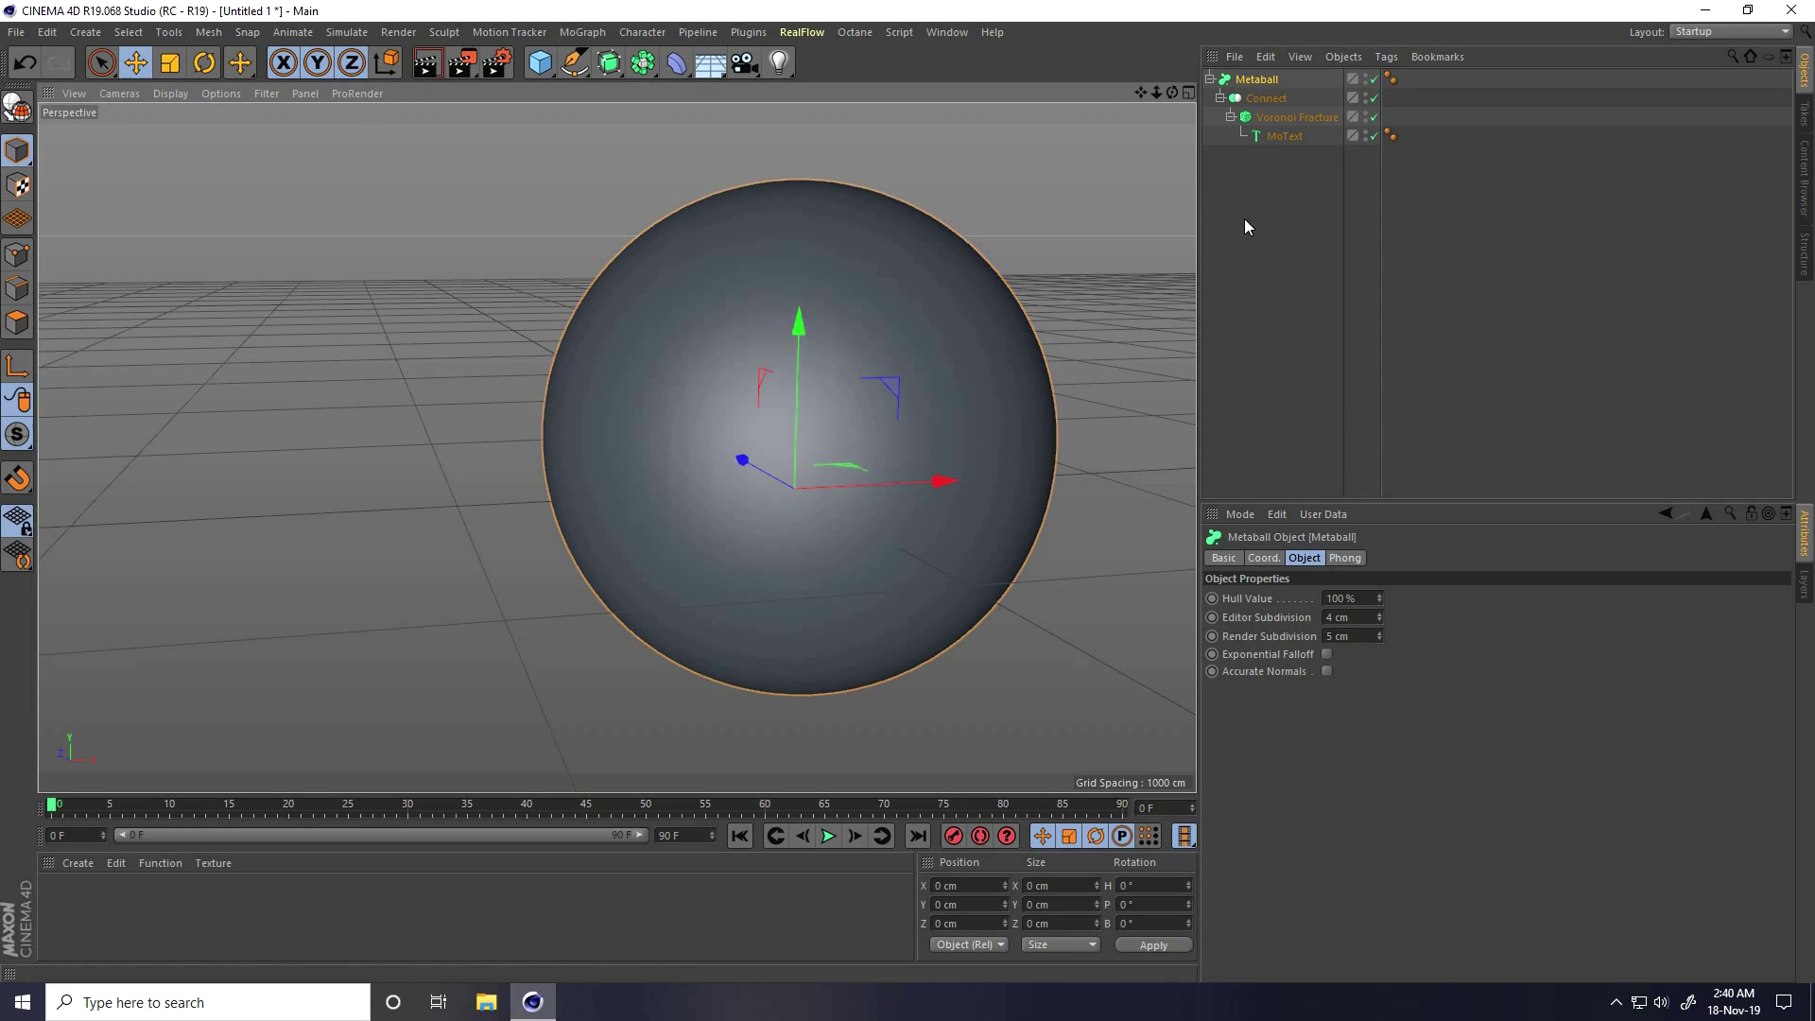
click(1269, 99)
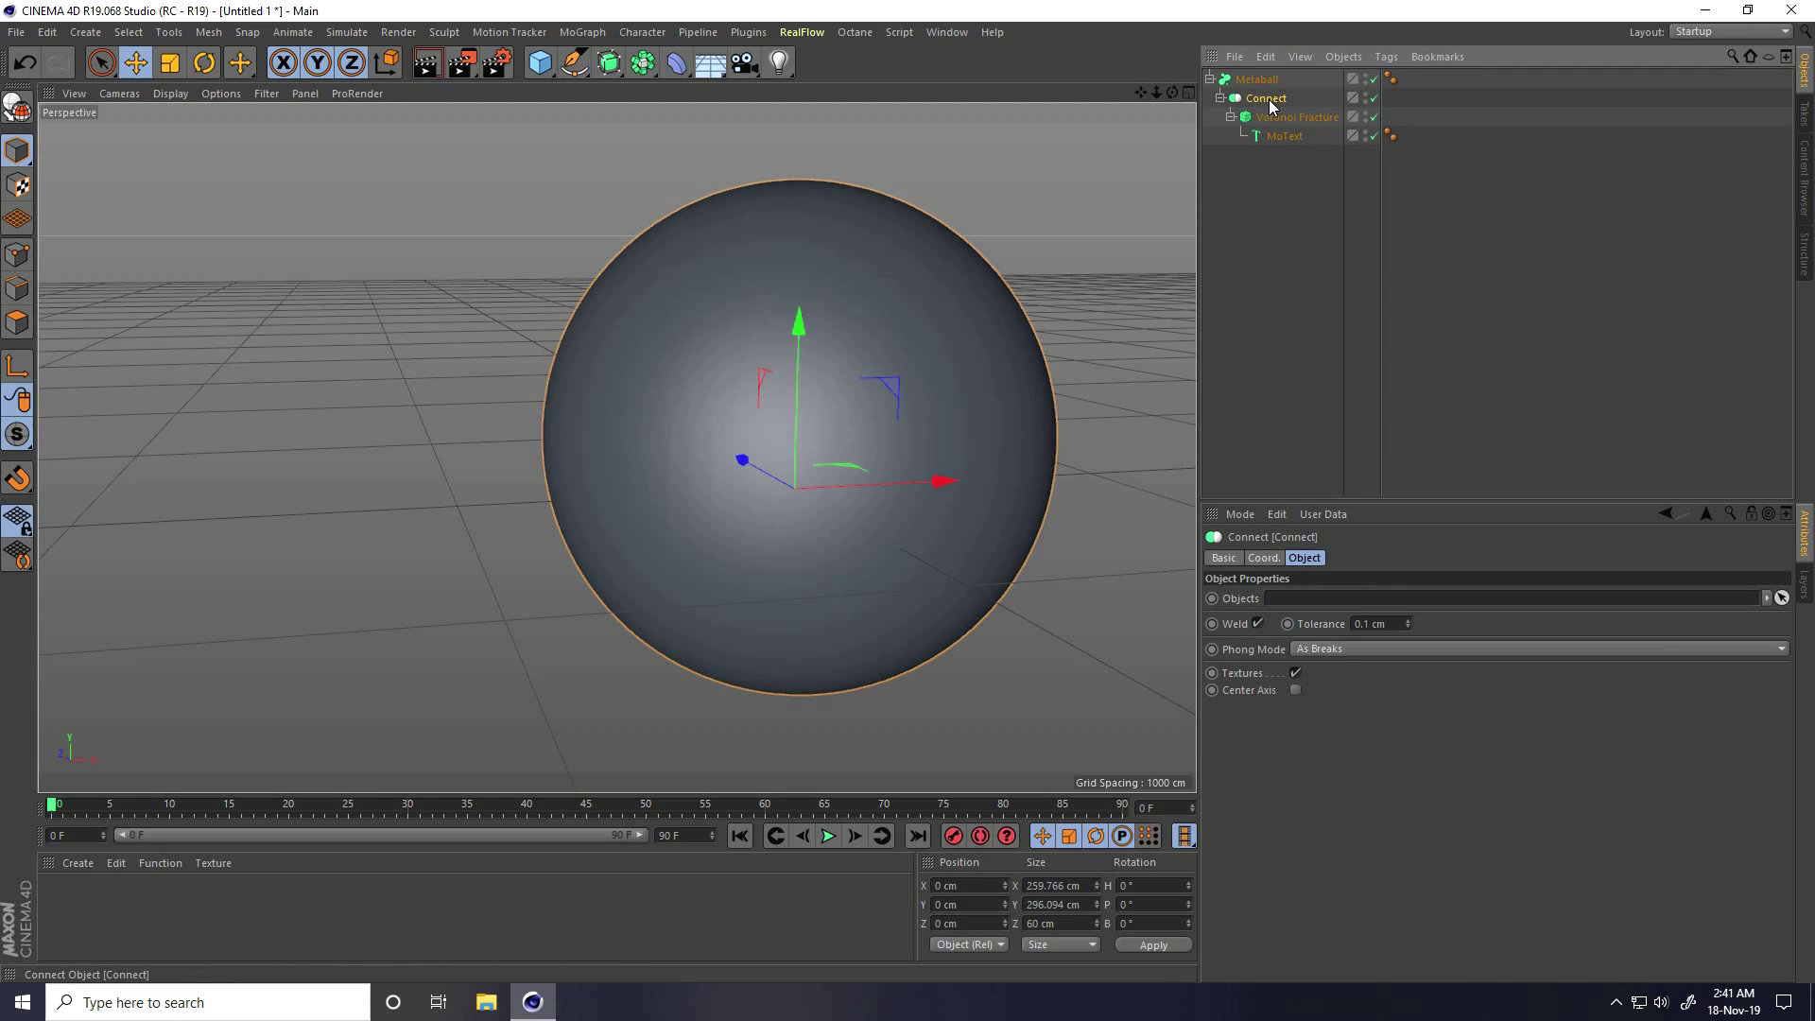
right_click(1269, 106)
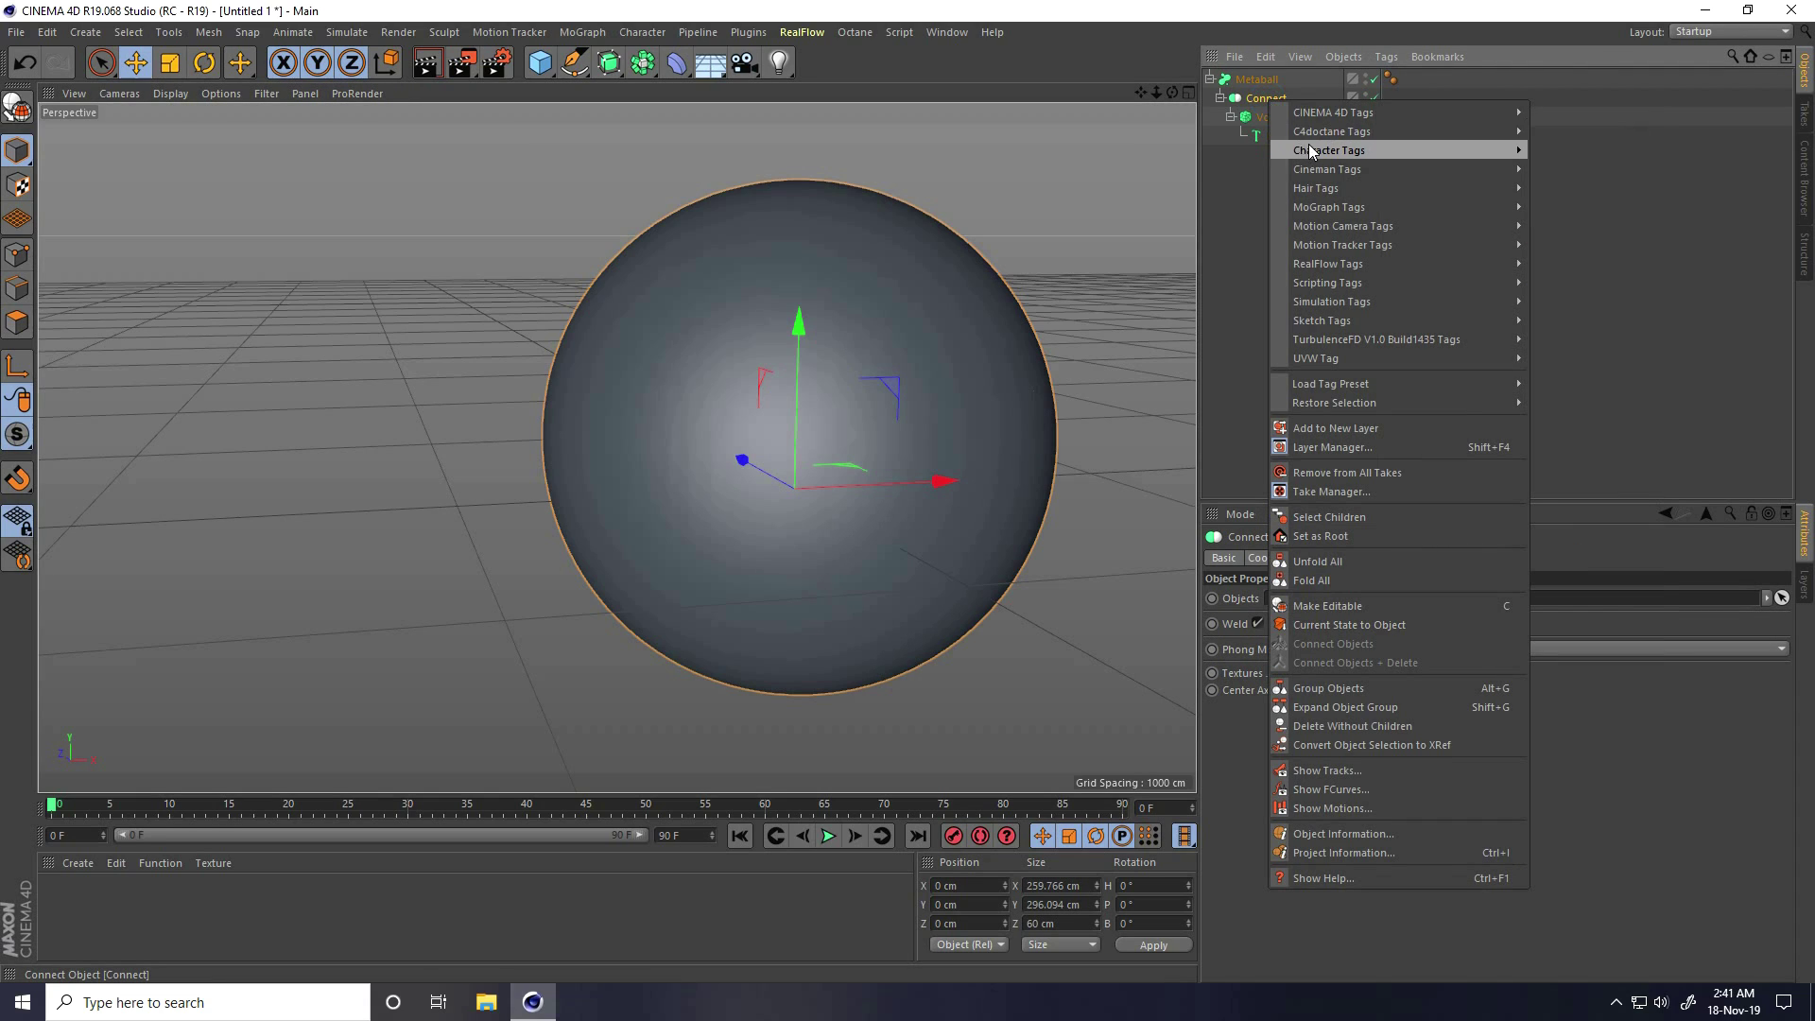
- Add a Metaball tag to Connect and set its Strength to 19 %
mouse_move(1340, 115)
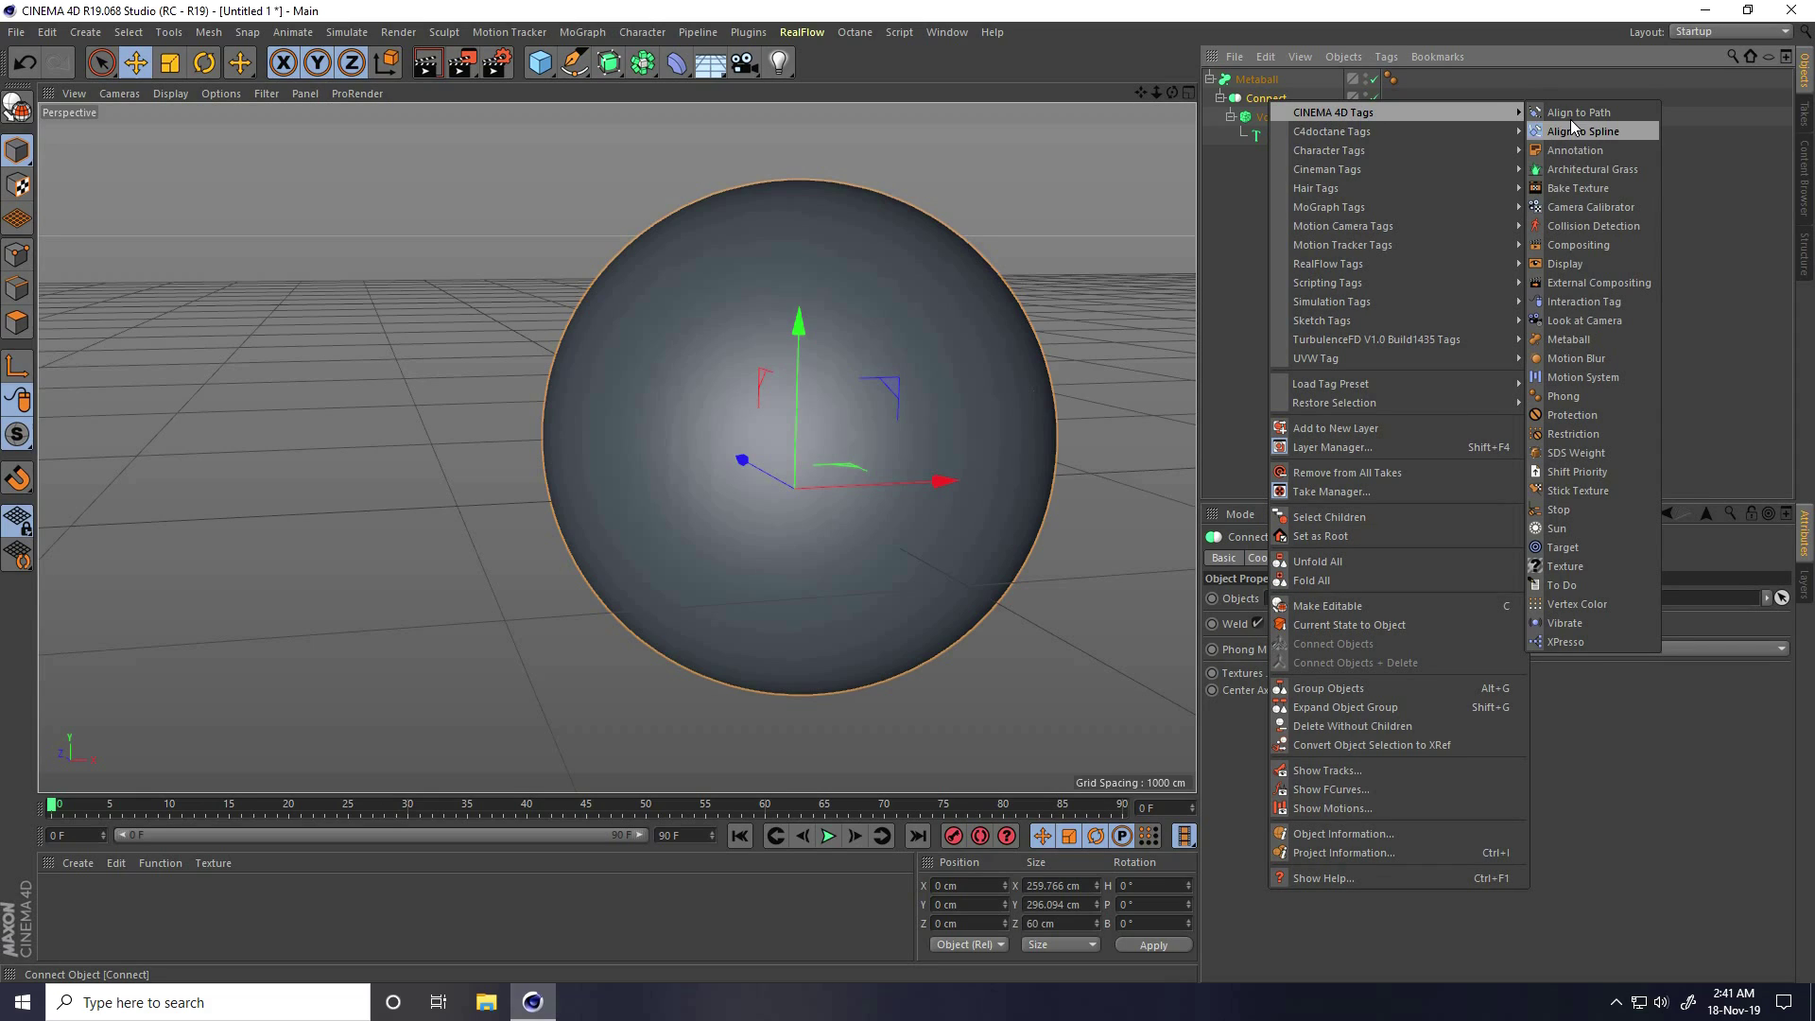
click(1602, 337)
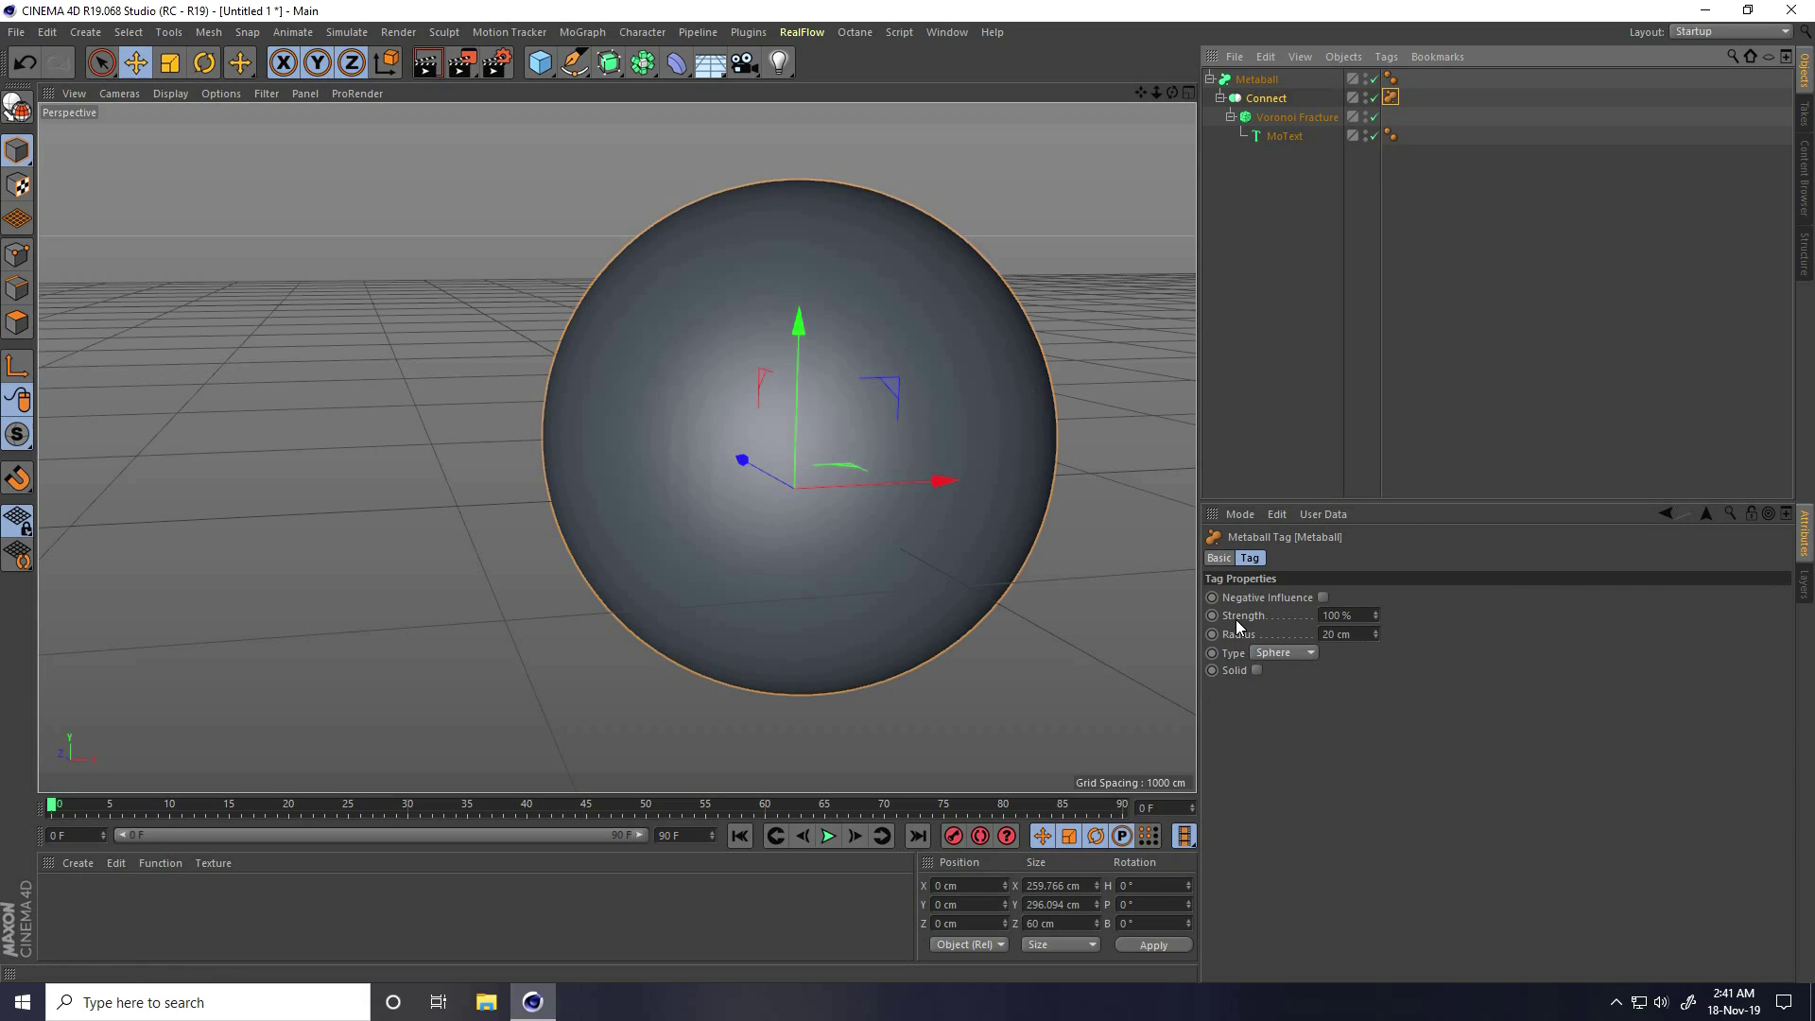
click(1369, 615)
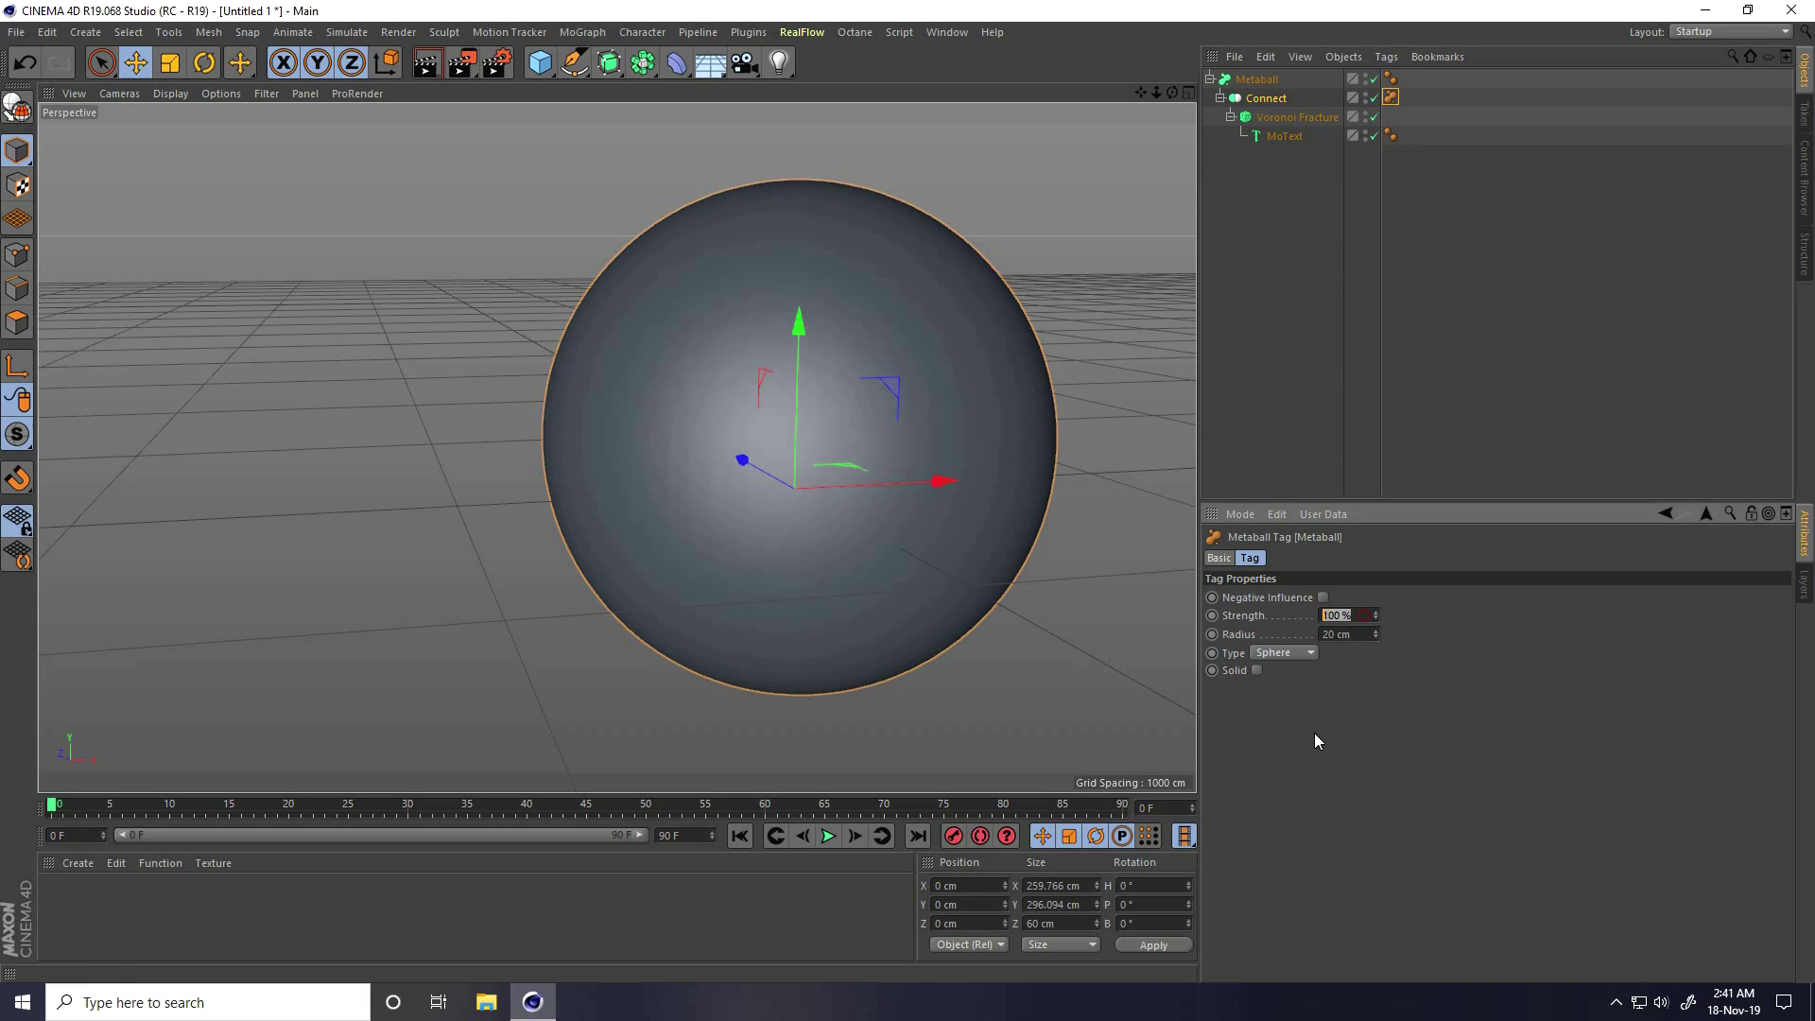
text(20)
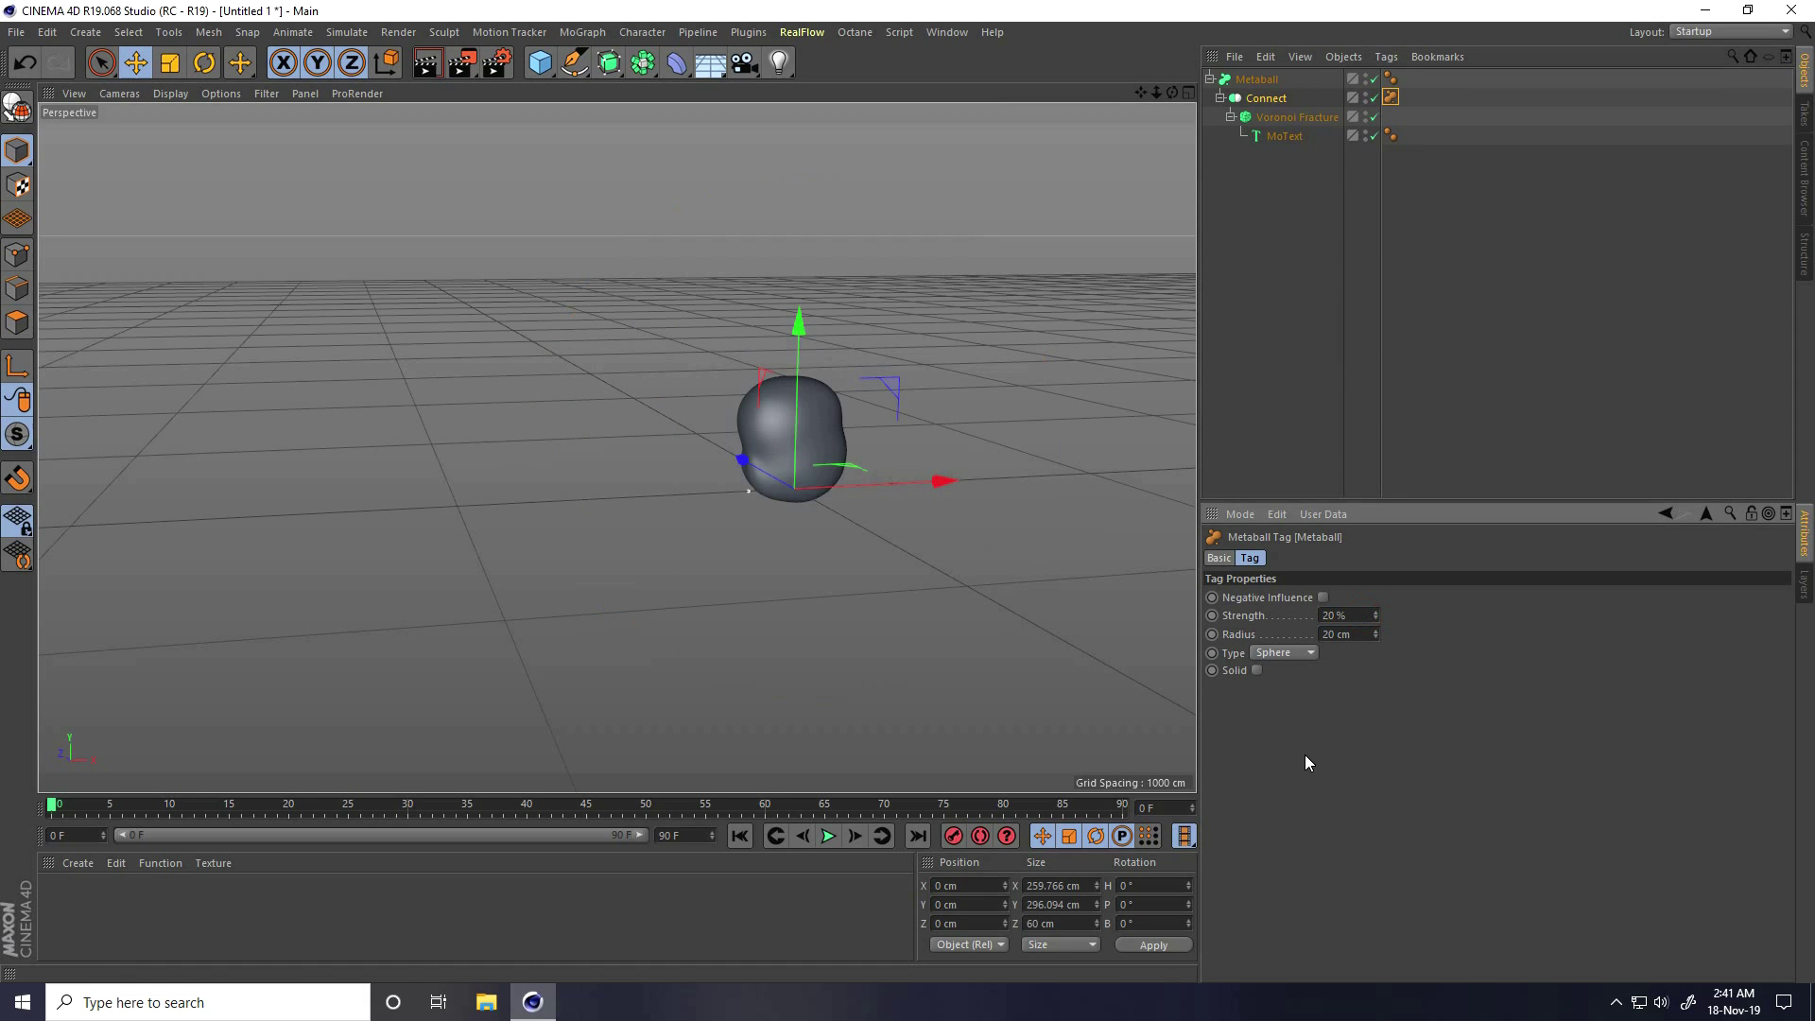
scroll(874, 440, up, 5)
scroll(1017, 397, down, 3)
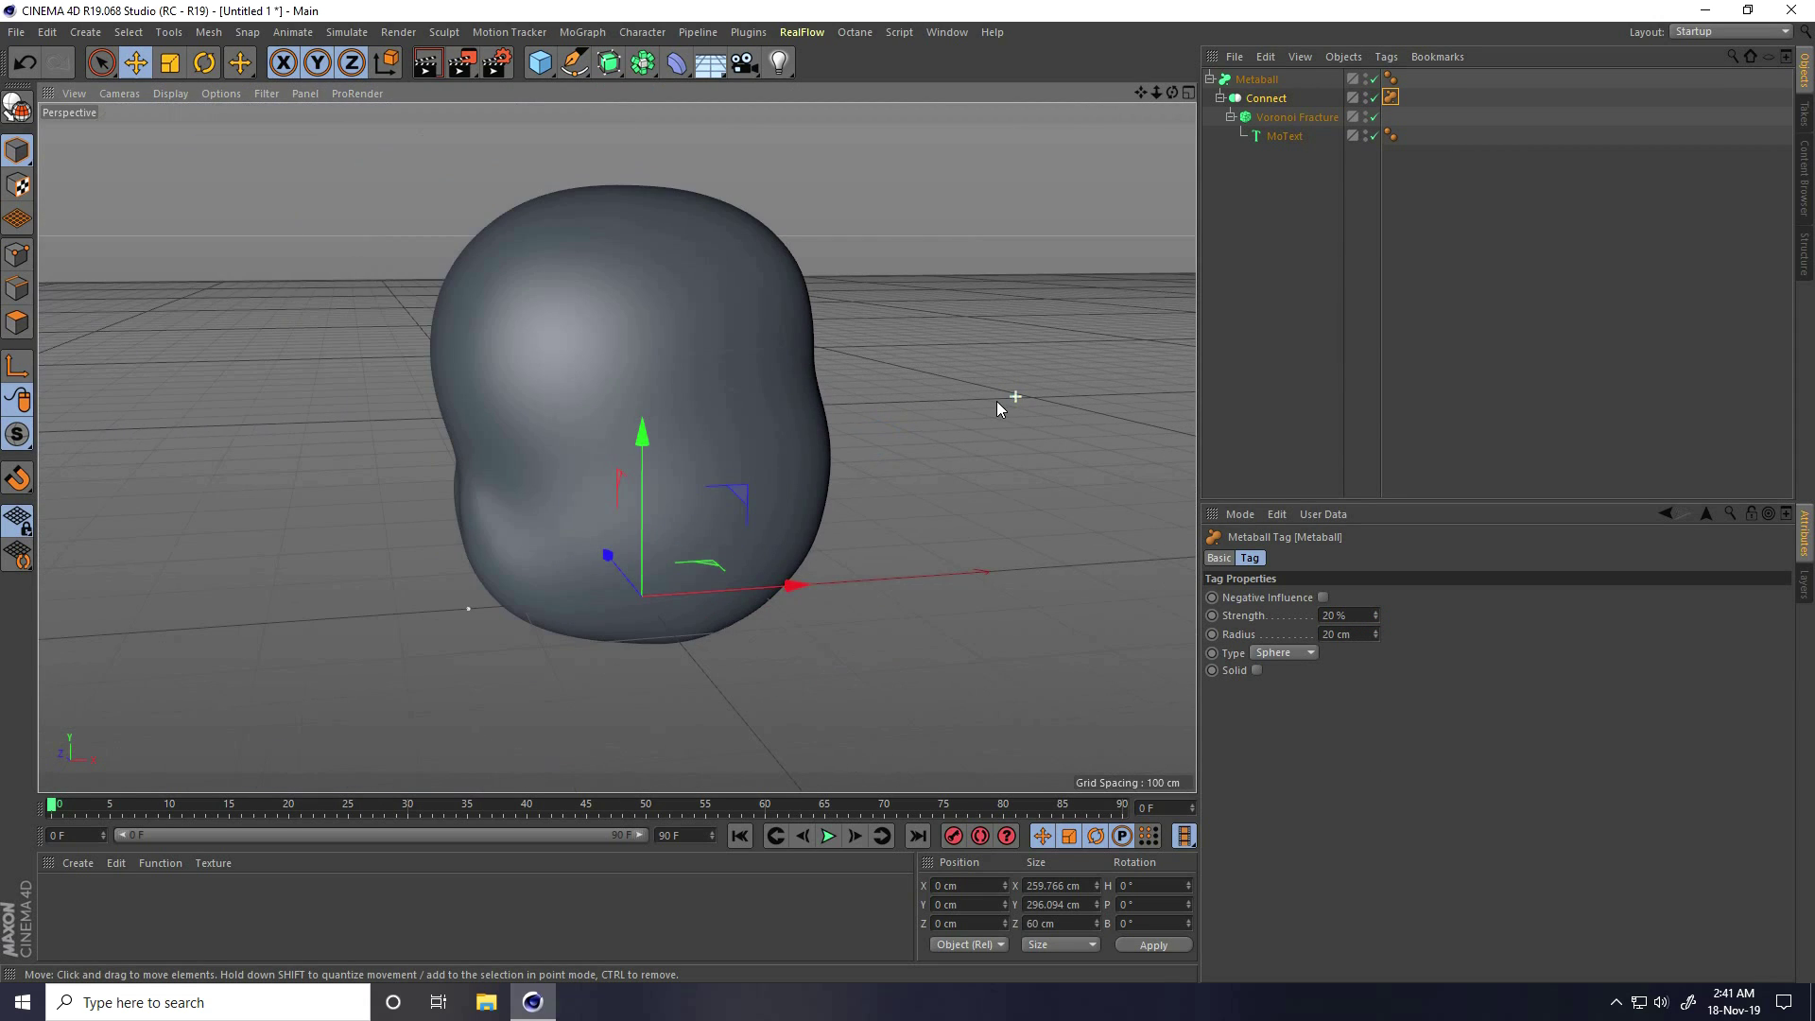
alt+drag(588, 371, 611, 405)
scroll(633, 315, up, 4)
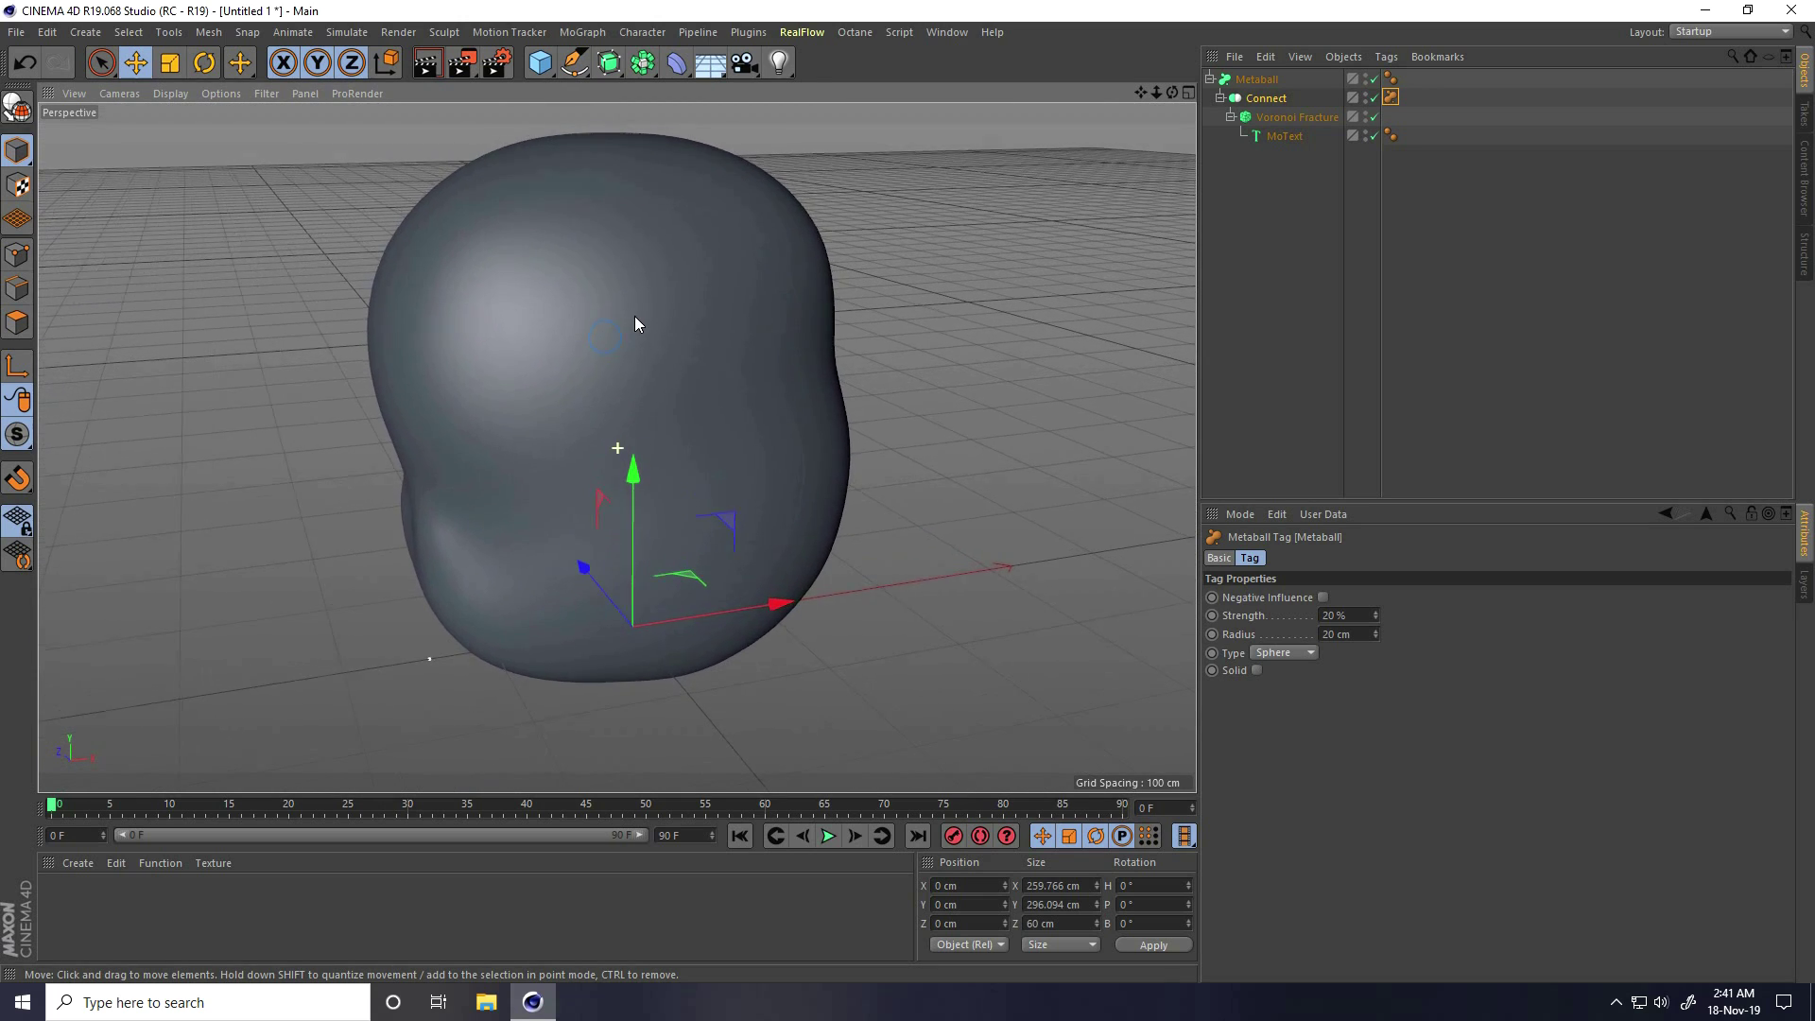
click(1376, 618)
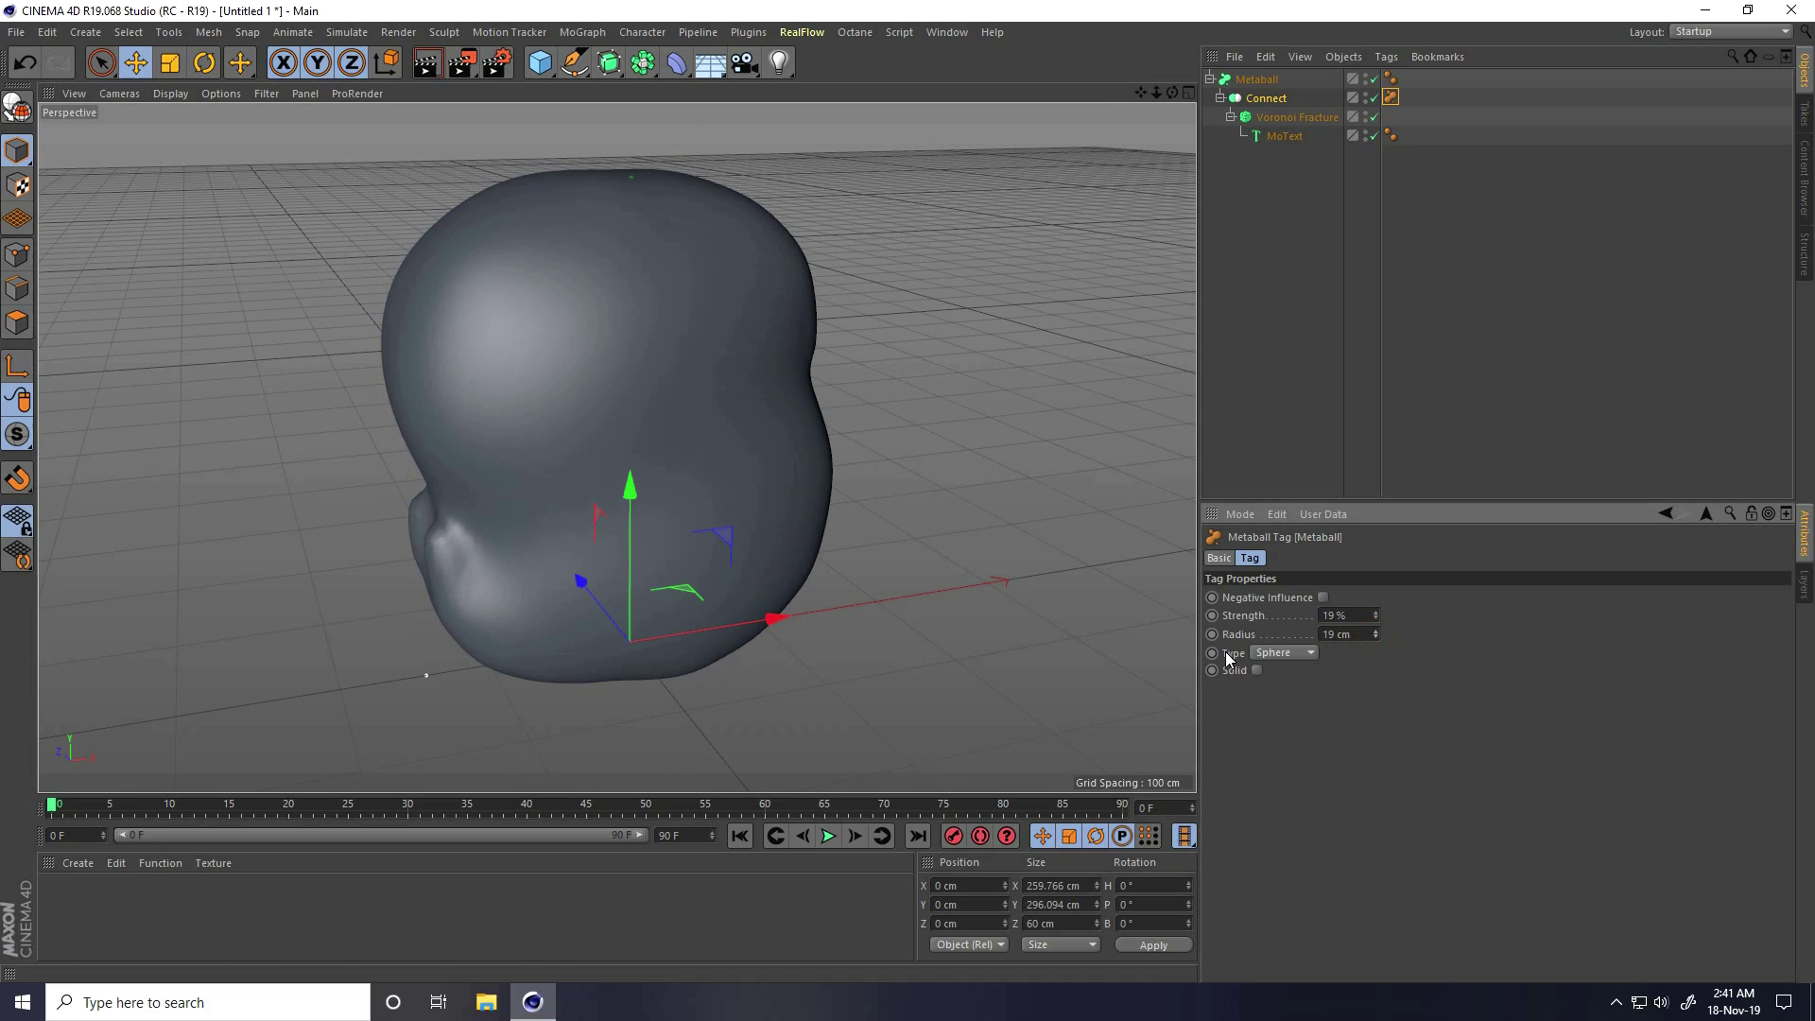
click(1311, 653)
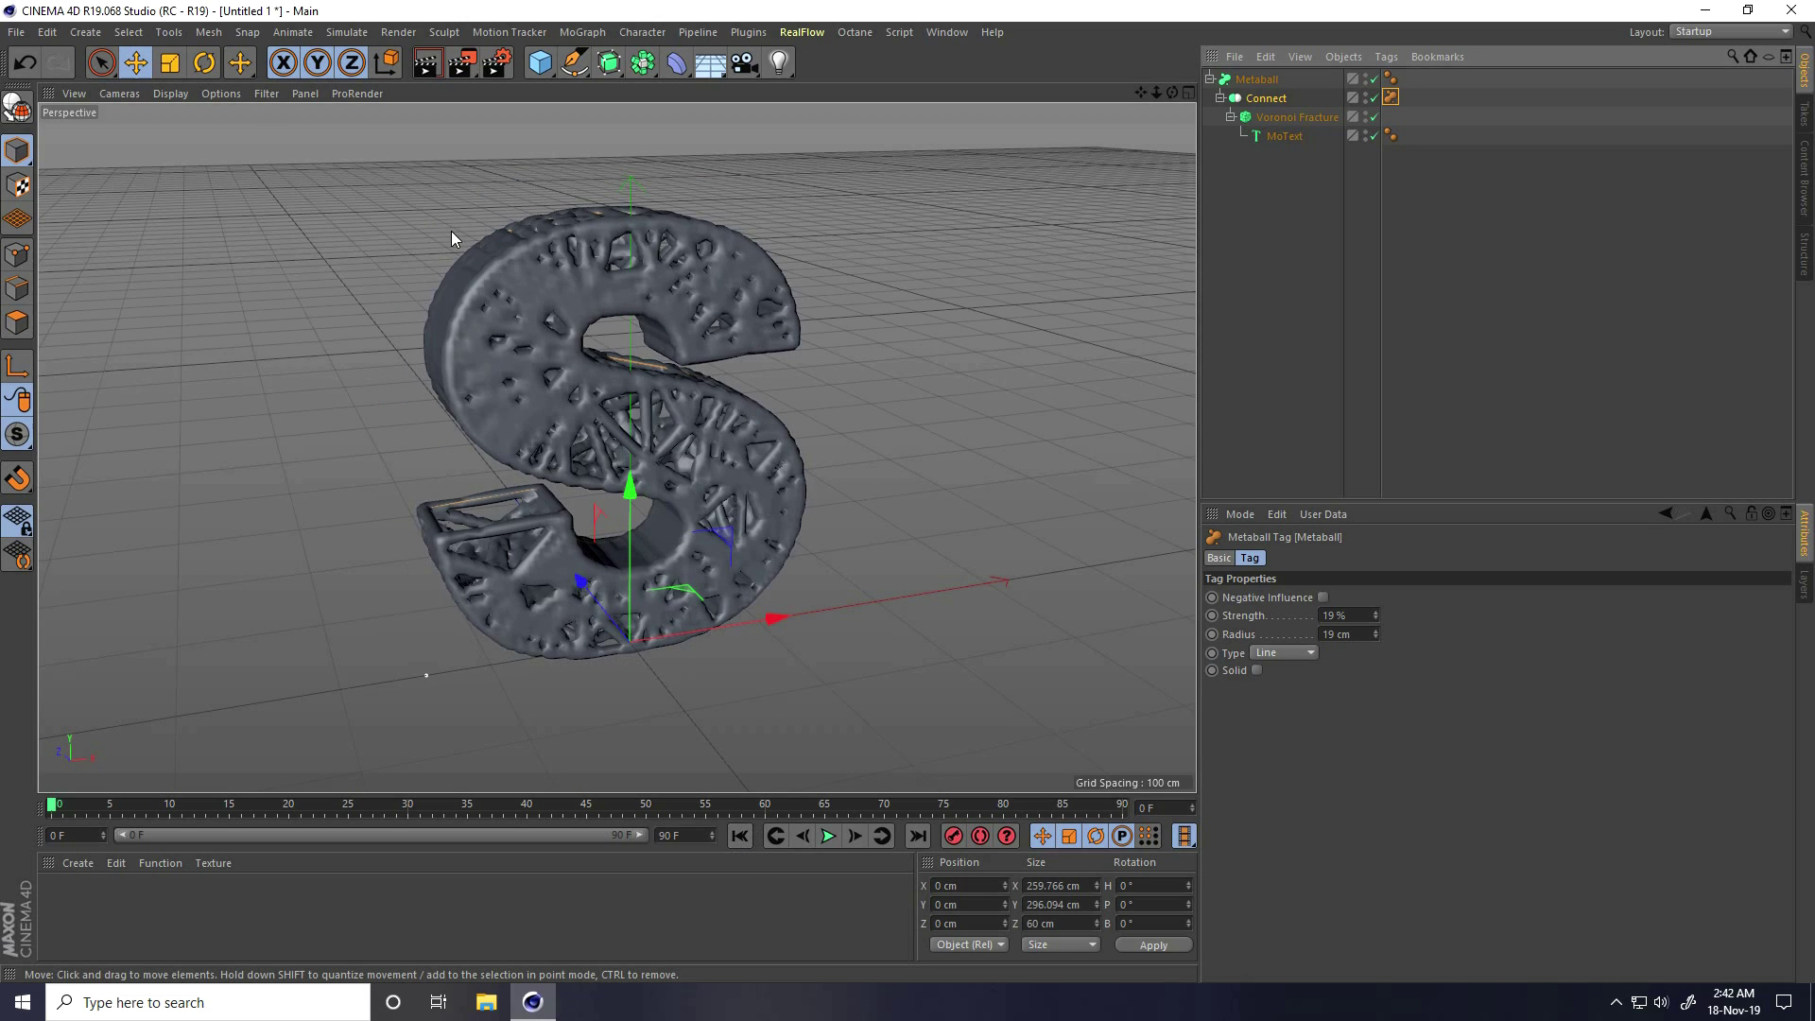
- Switch the metaball tag to Line type and display the viewport with Gouraud Shading (Lines)
scroll(556, 321, up, 8)
alt+drag(688, 388, 745, 422)
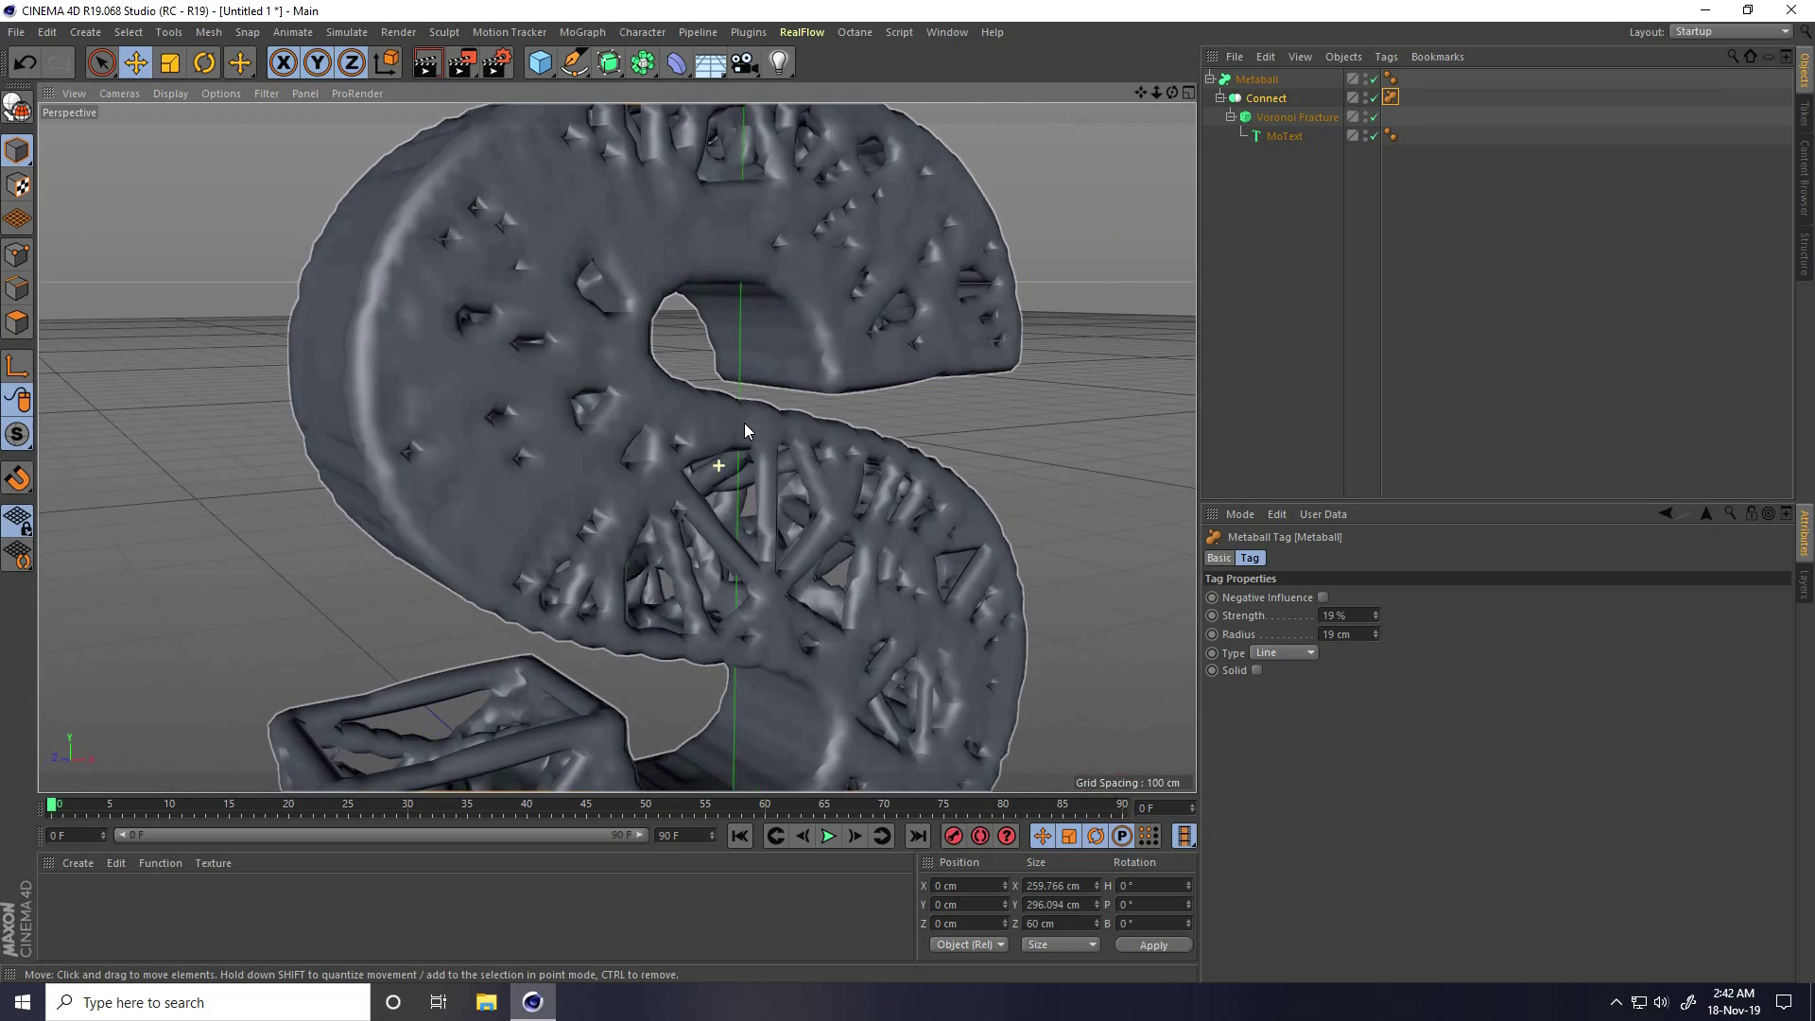
click(162, 94)
click(182, 142)
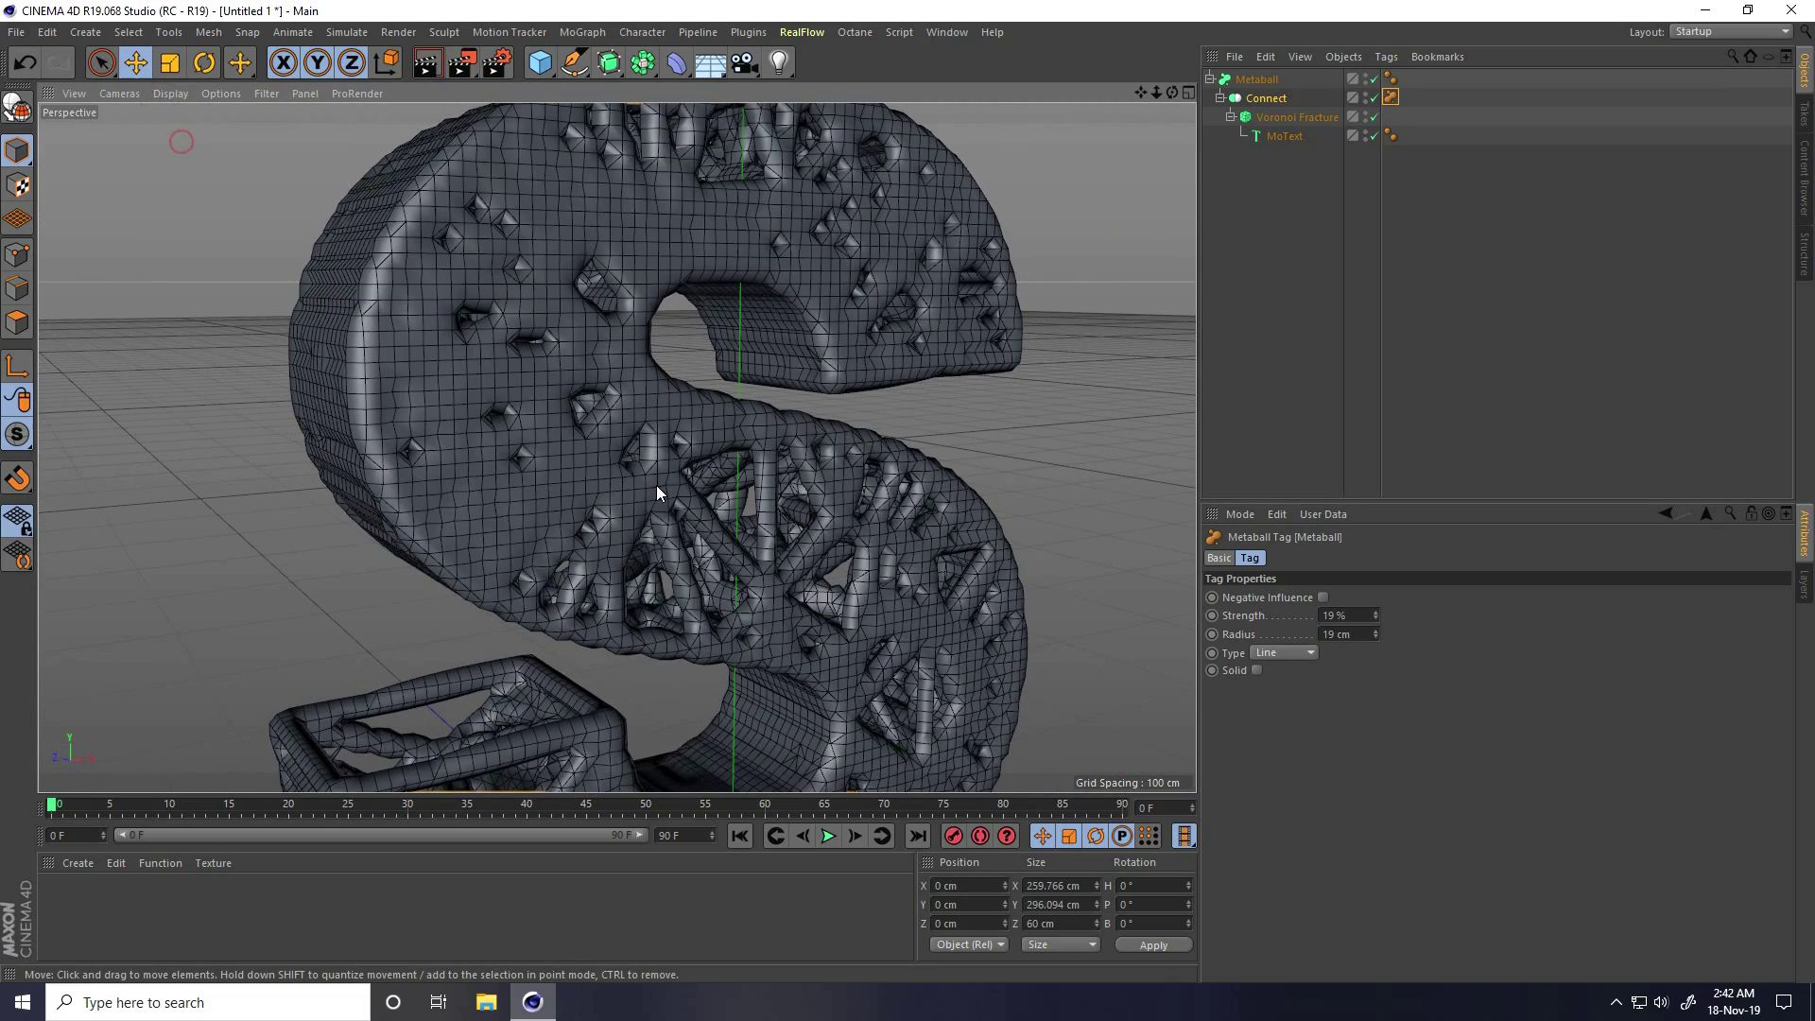
scroll(729, 481, up, 3)
scroll(730, 480, down, 8)
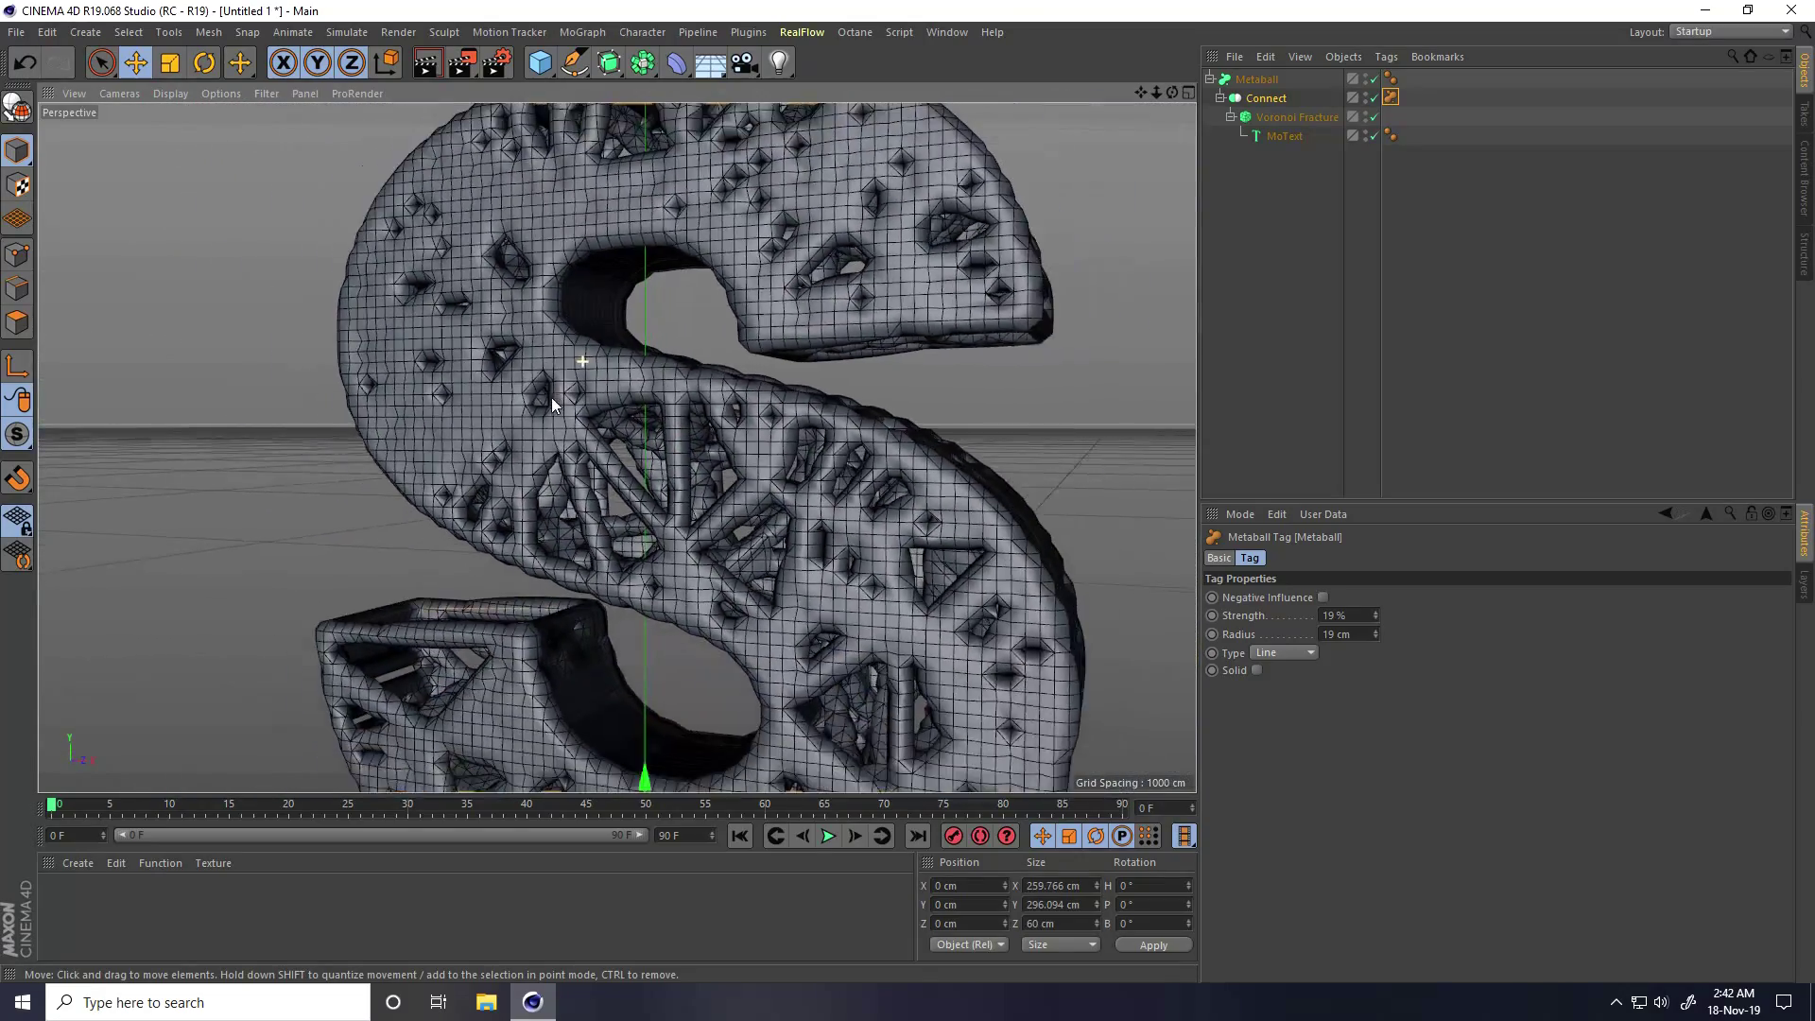
alt+drag(529, 514, 667, 496)
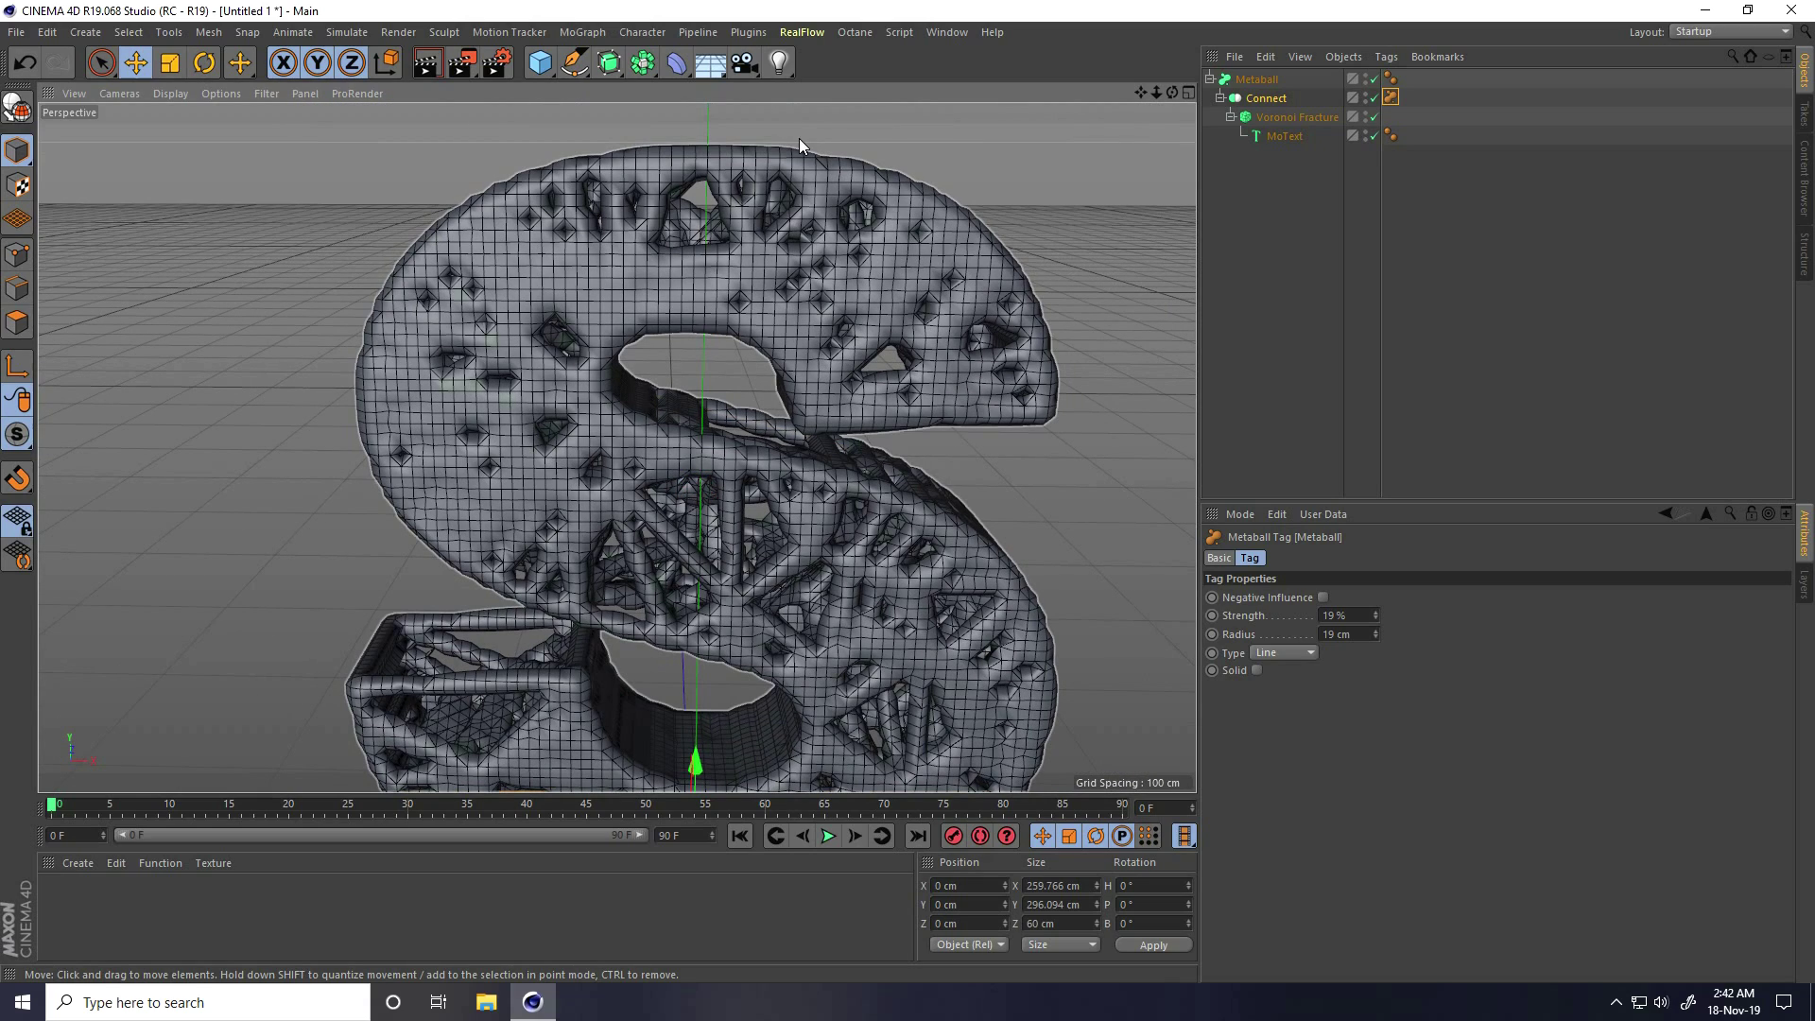
click(677, 74)
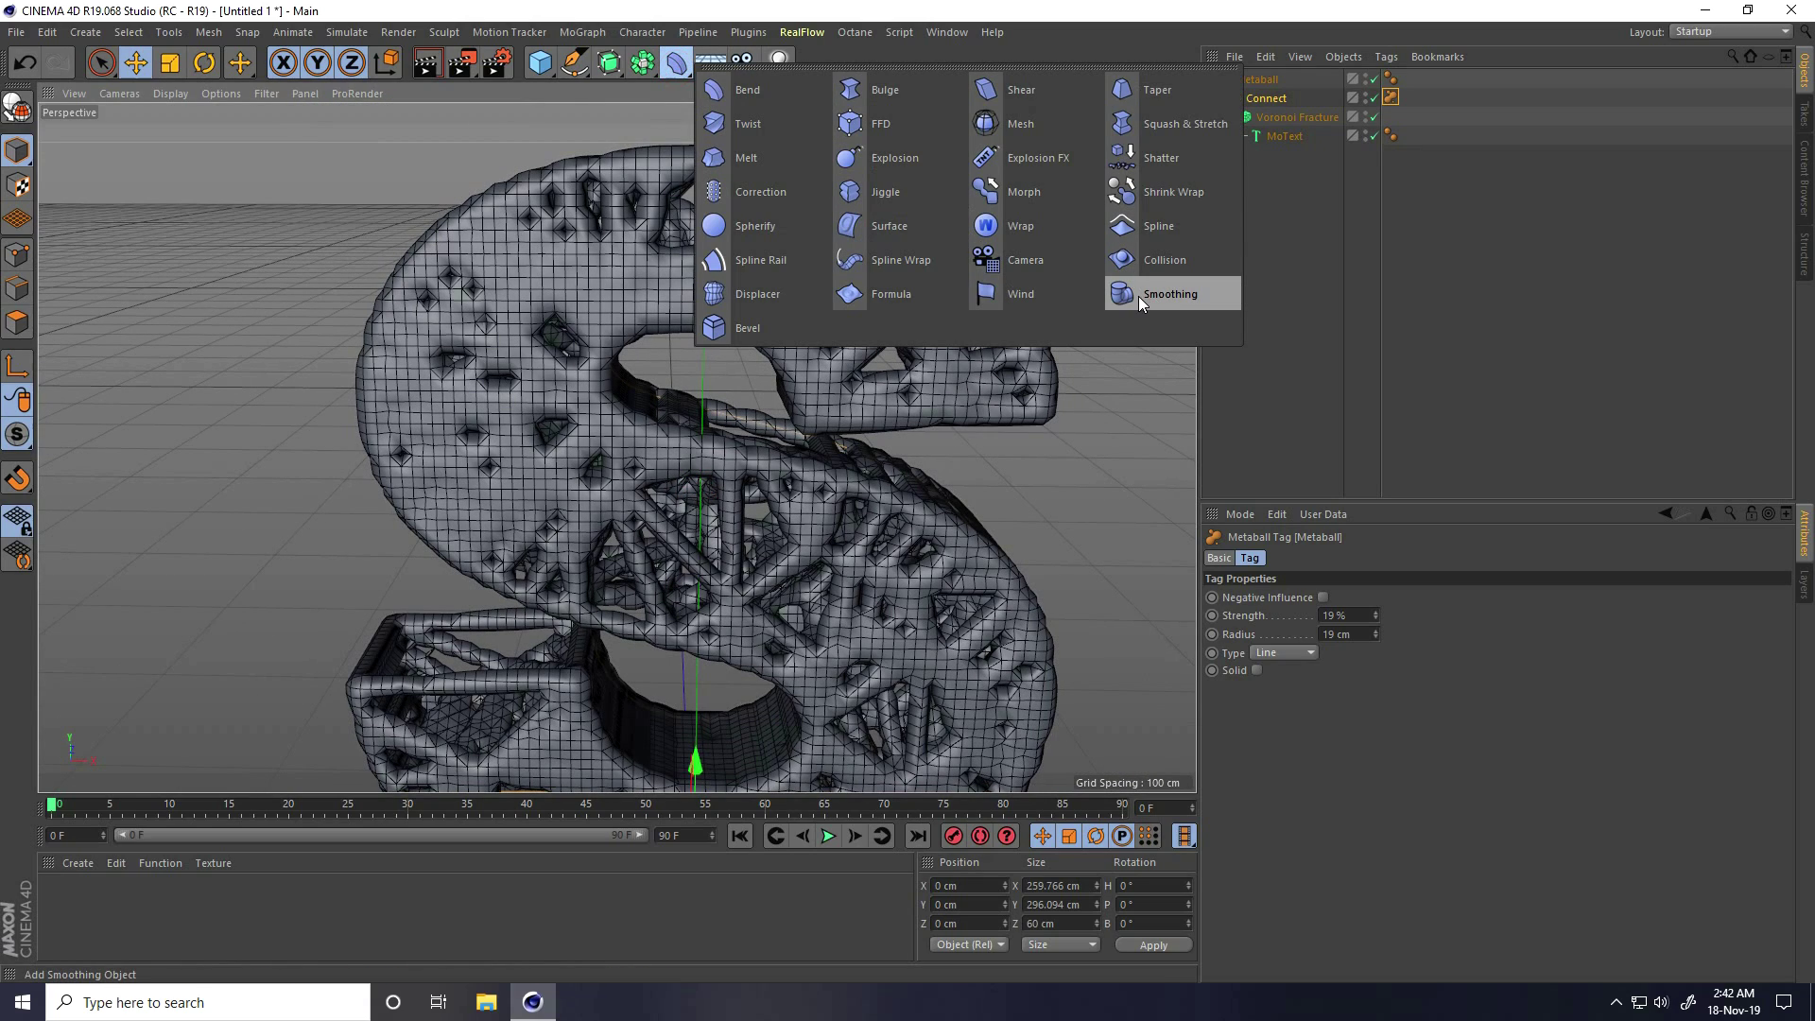
- Add a Smoothing deformer and put the Metaball under it
click(1199, 295)
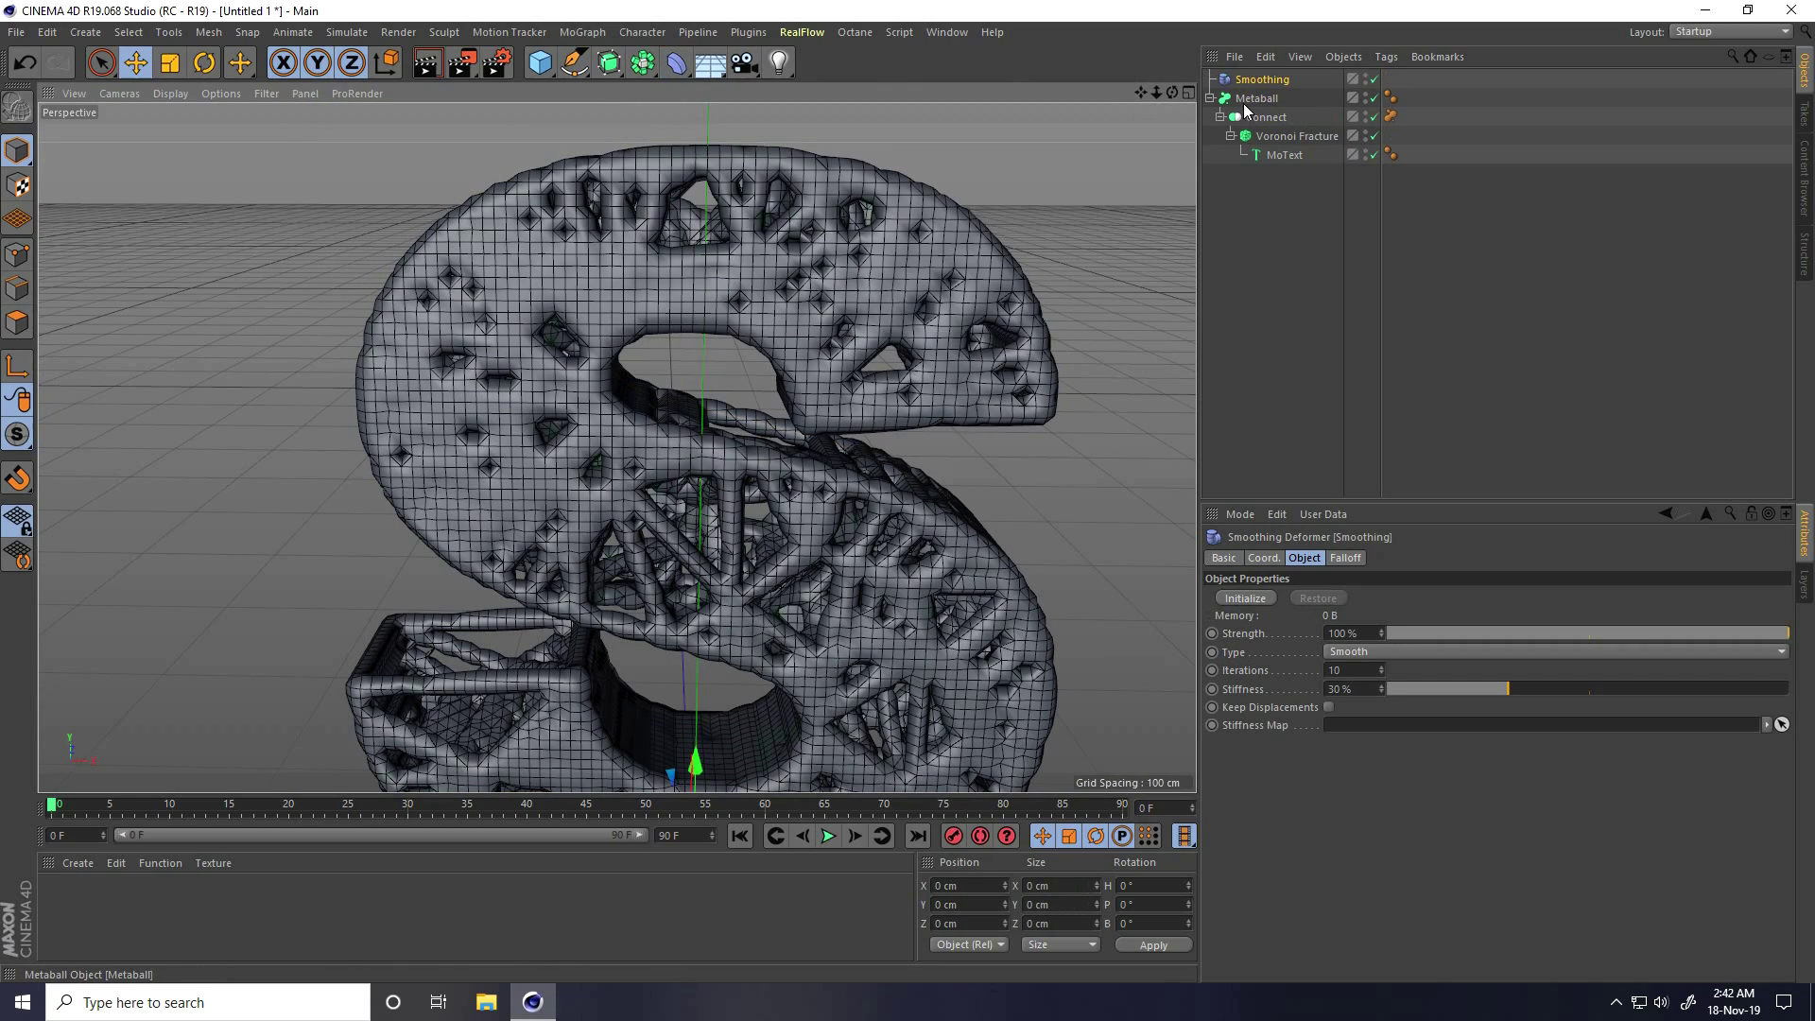
drag(1260, 105, 1259, 81)
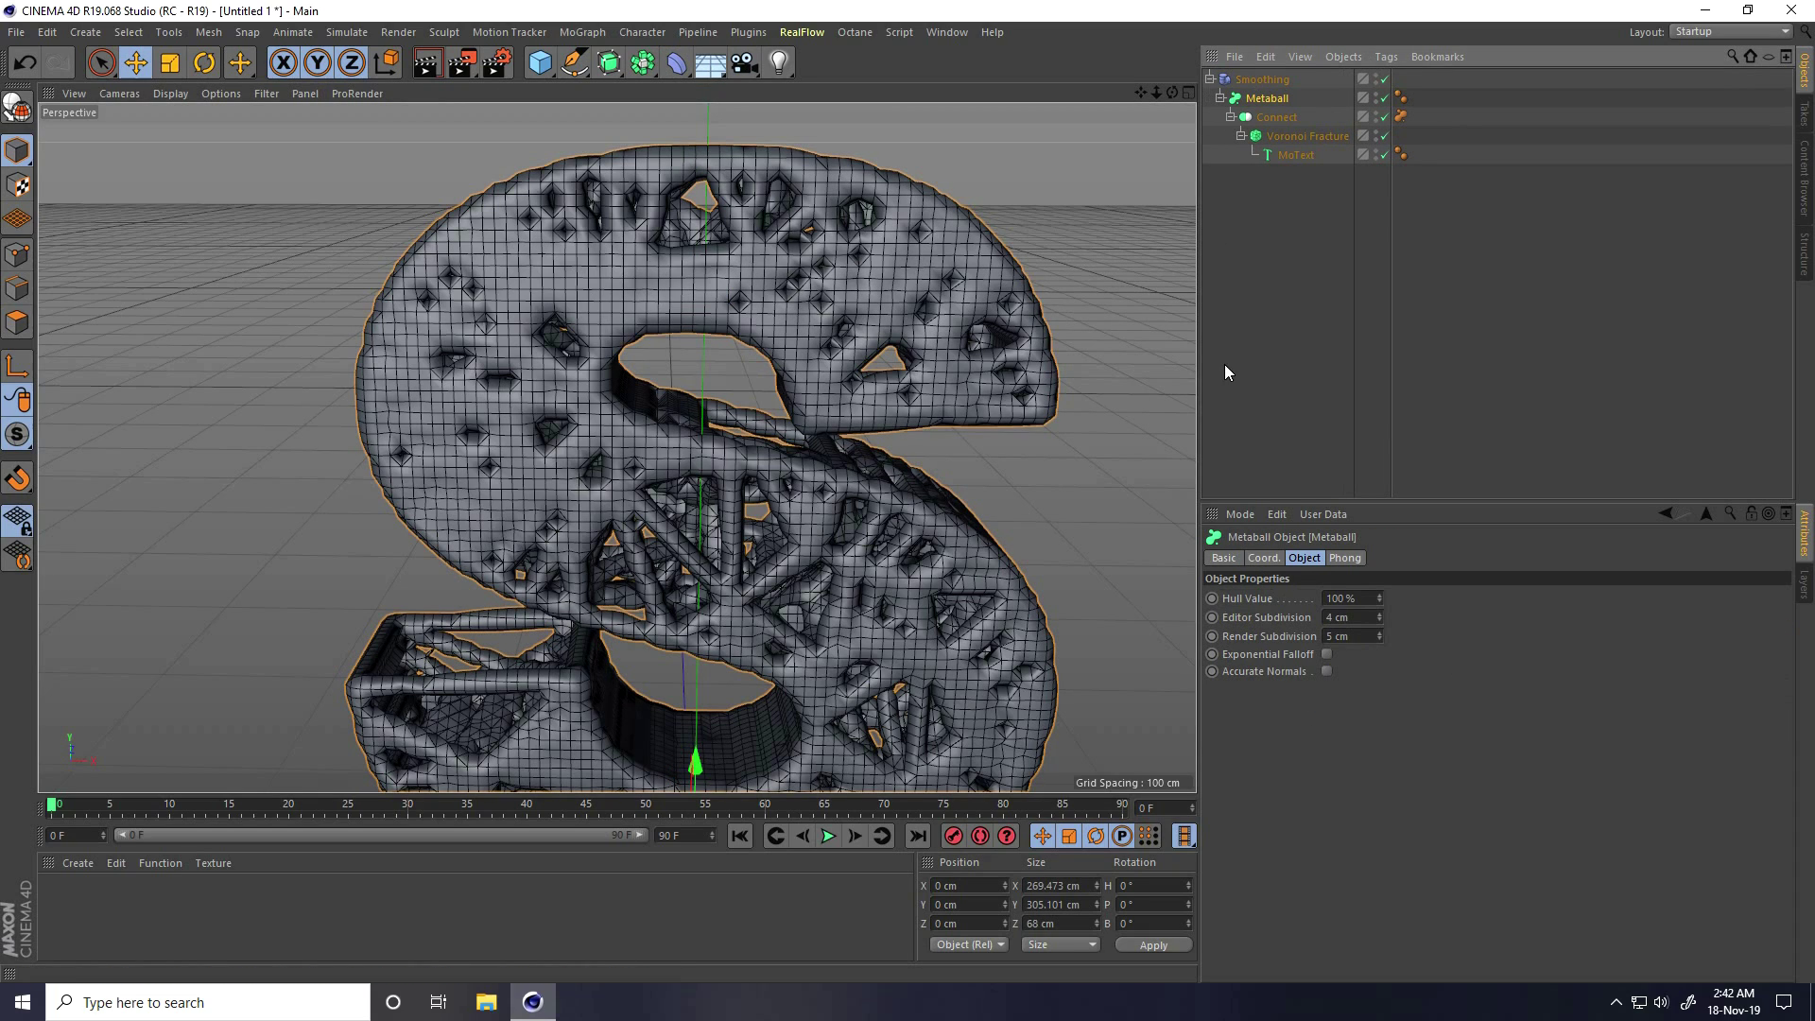
scroll(752, 325, up, 3)
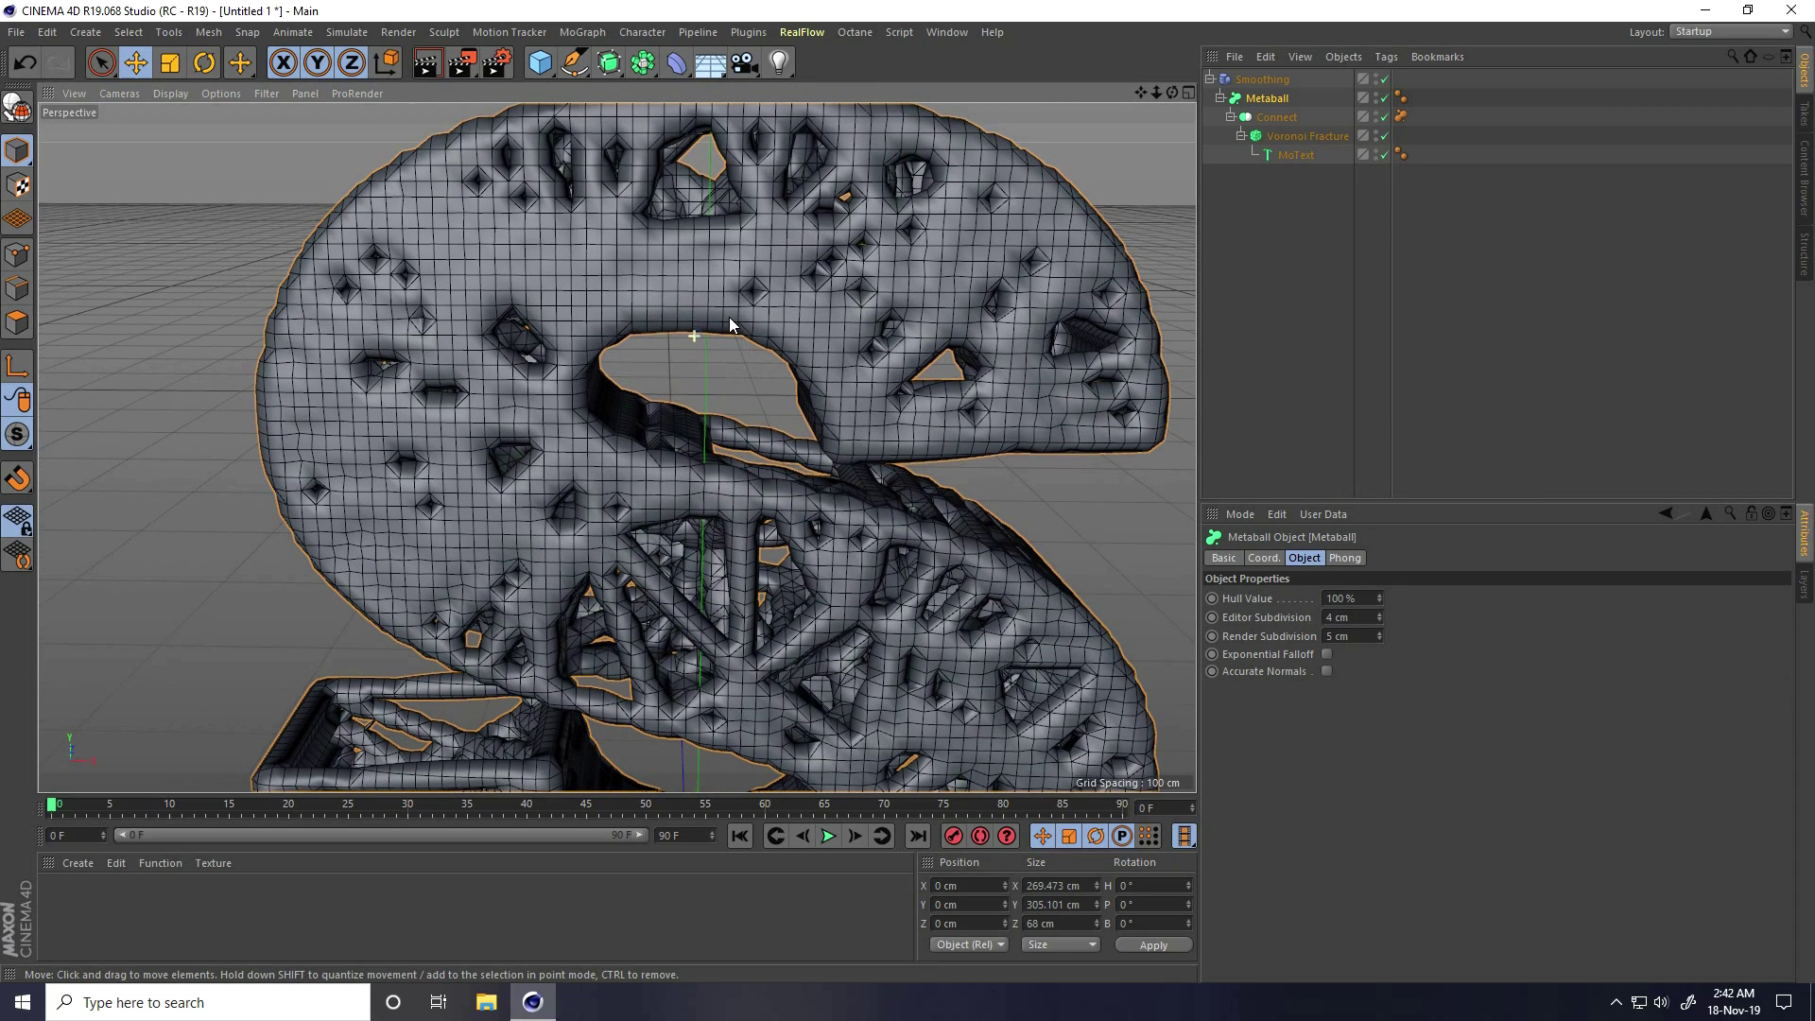
- Group the Smoothing deformer and Metaball under a new Null object
click(539, 75)
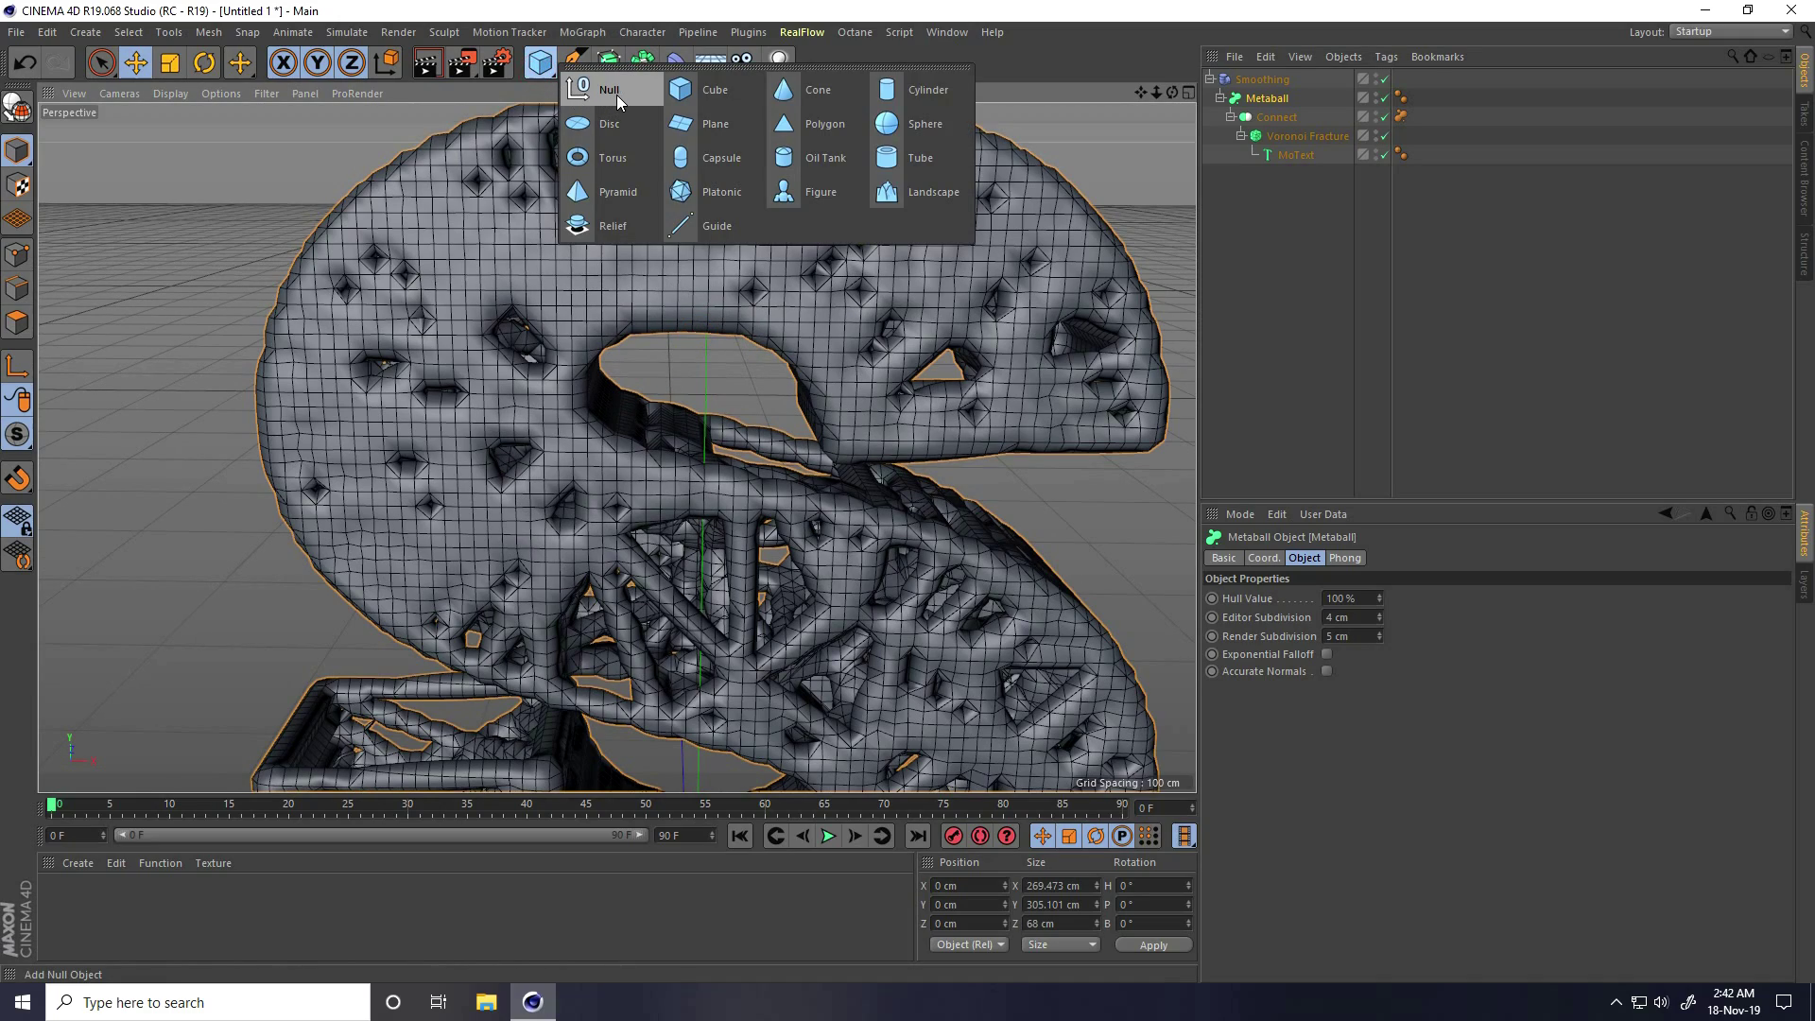
click(615, 92)
click(1248, 106)
drag(1259, 98, 1247, 82)
click(715, 405)
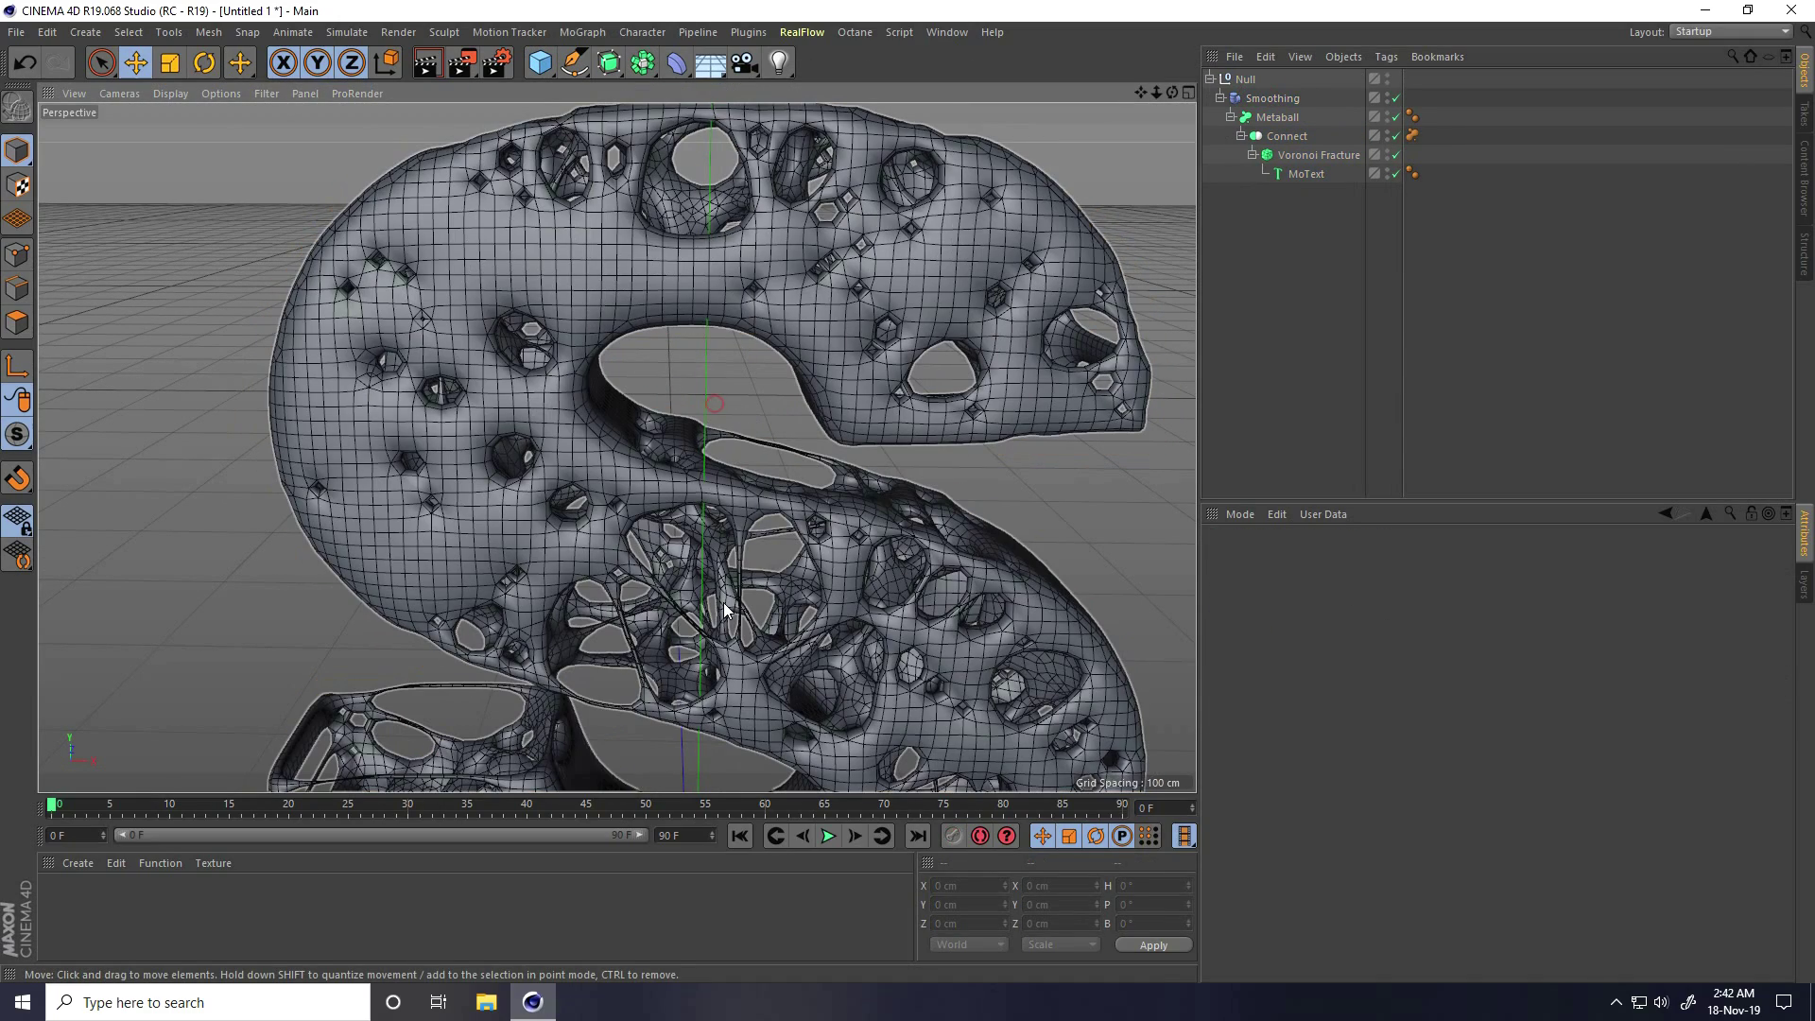
scroll(723, 603, up, 5)
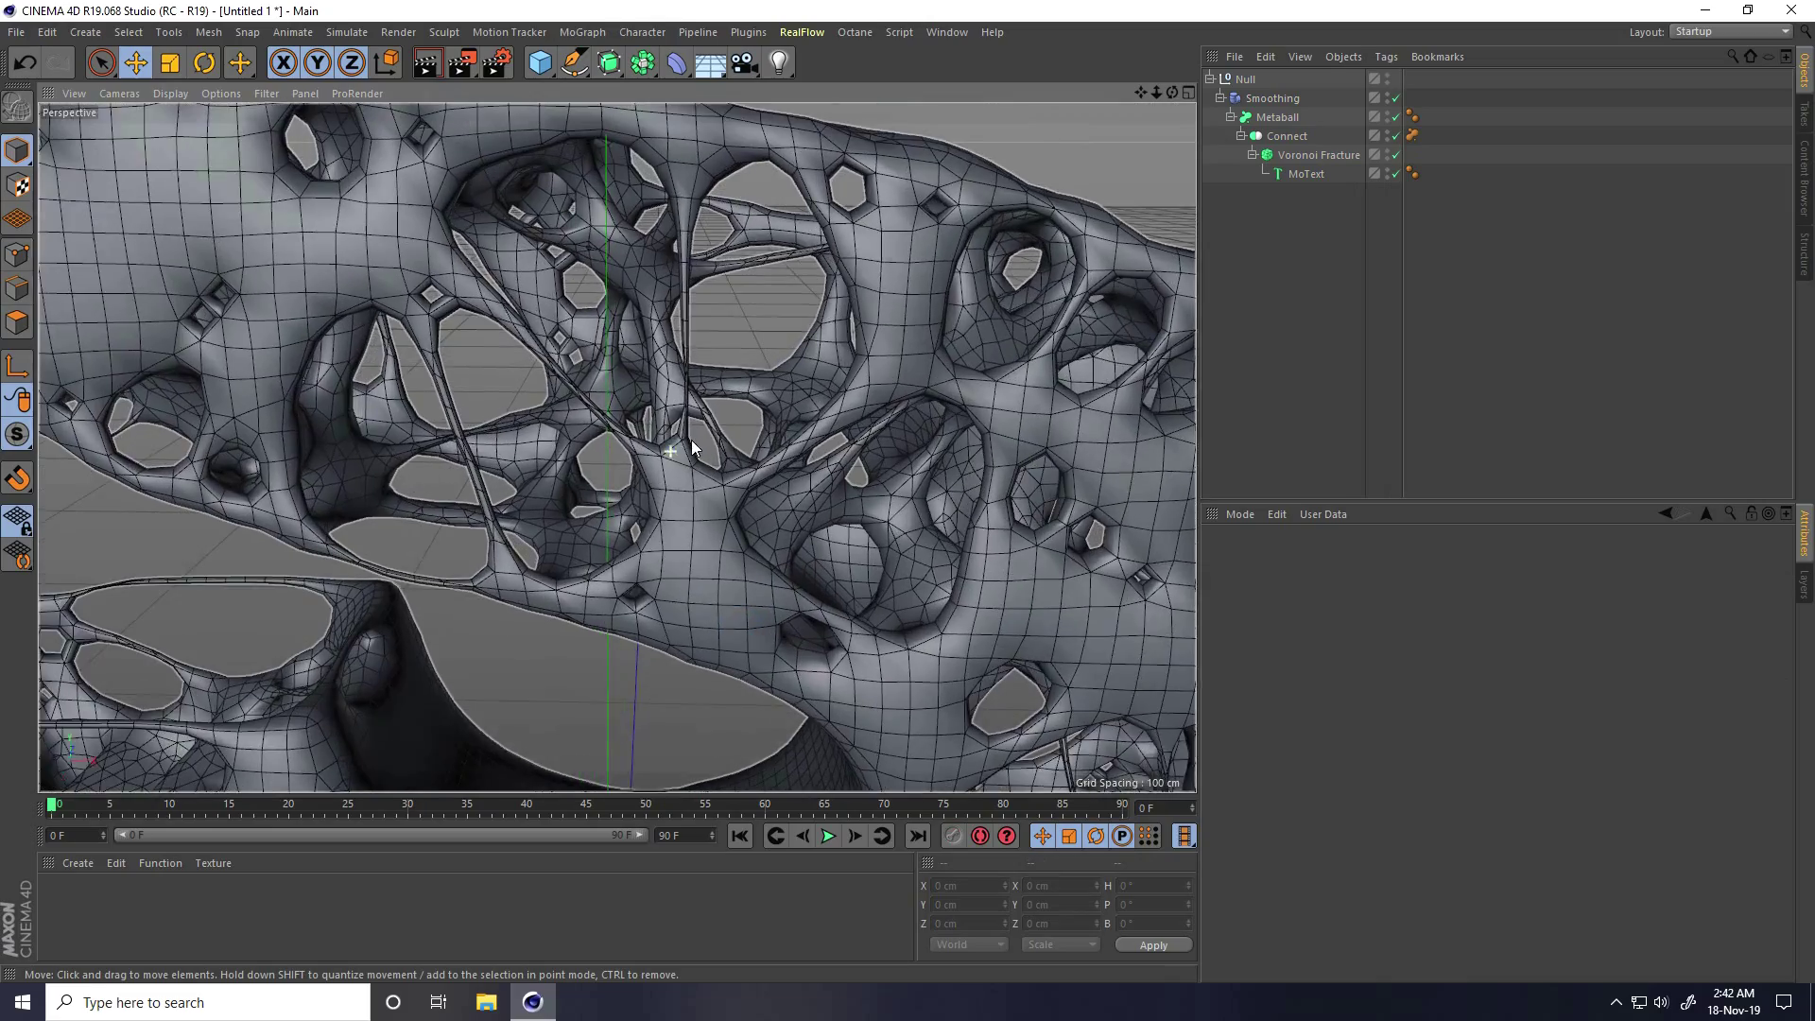
alt+drag(690, 440, 605, 397)
scroll(705, 343, up, 5)
scroll(707, 346, up, 3)
alt+drag(717, 355, 604, 455)
click(1276, 98)
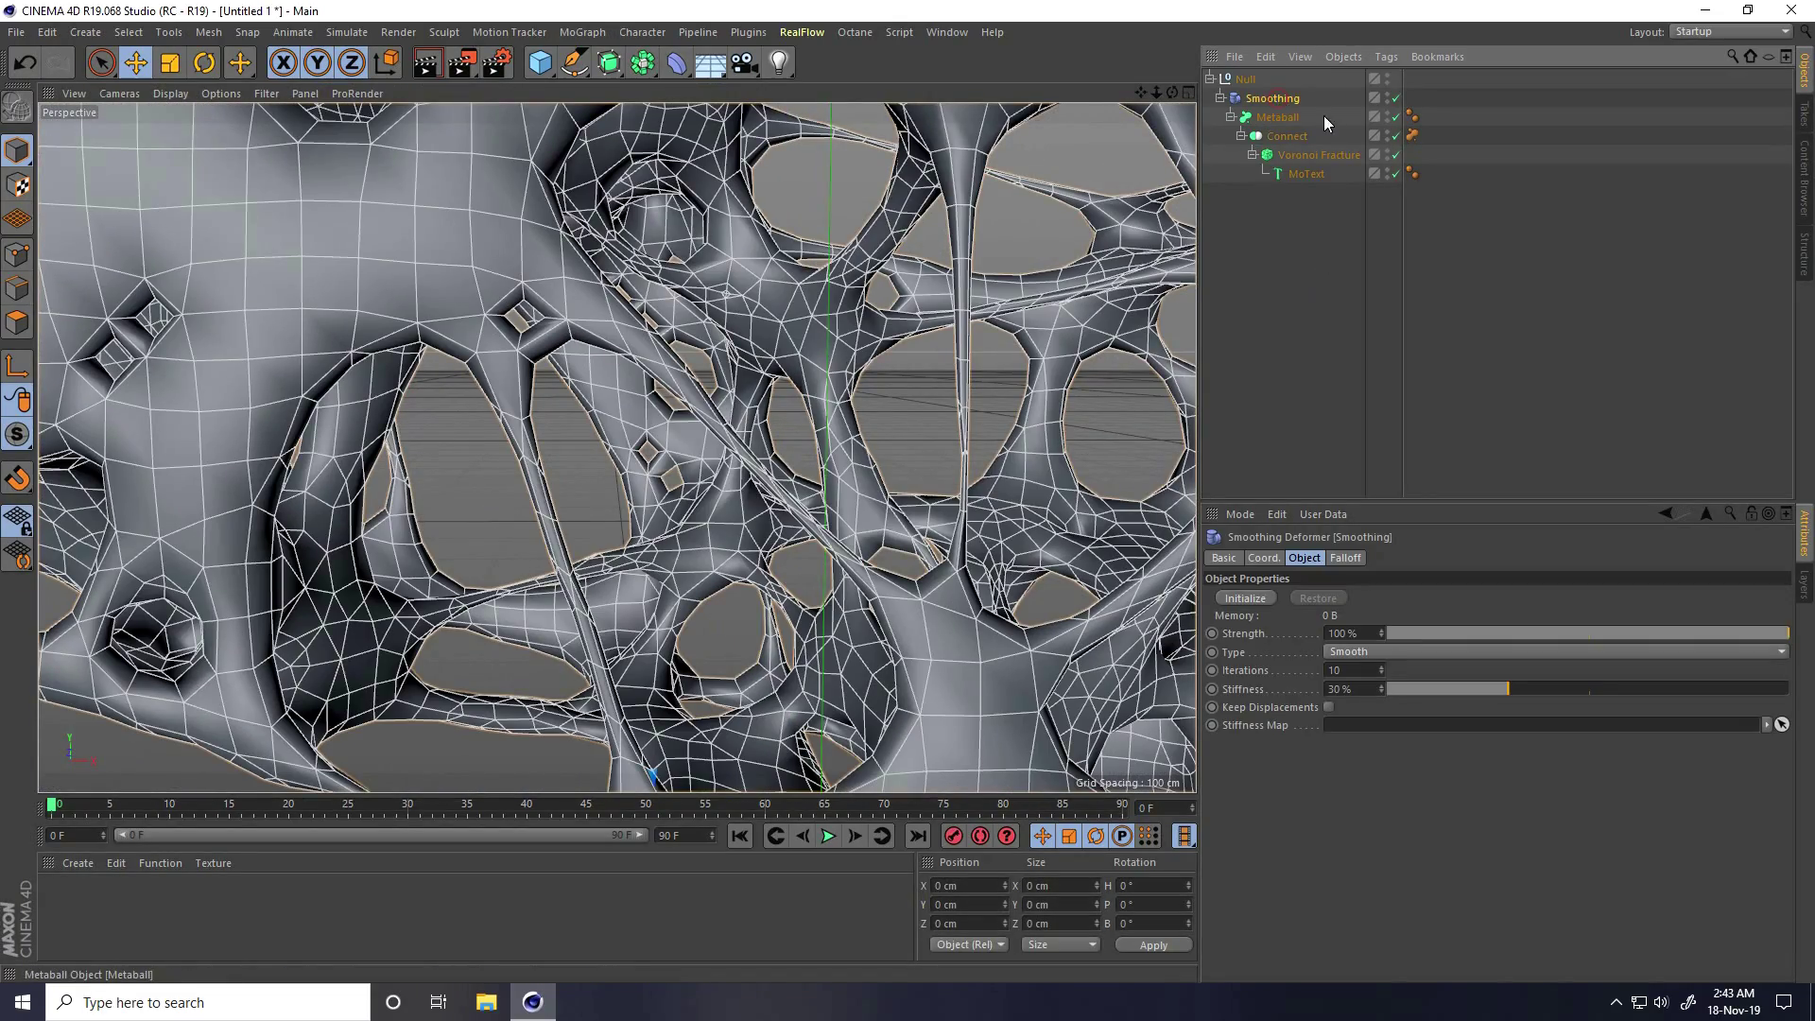
- Raise Smoothing stiffness to 50 % and nest the Null inside a new Subdivision Surface
drag(1527, 689, 1591, 692)
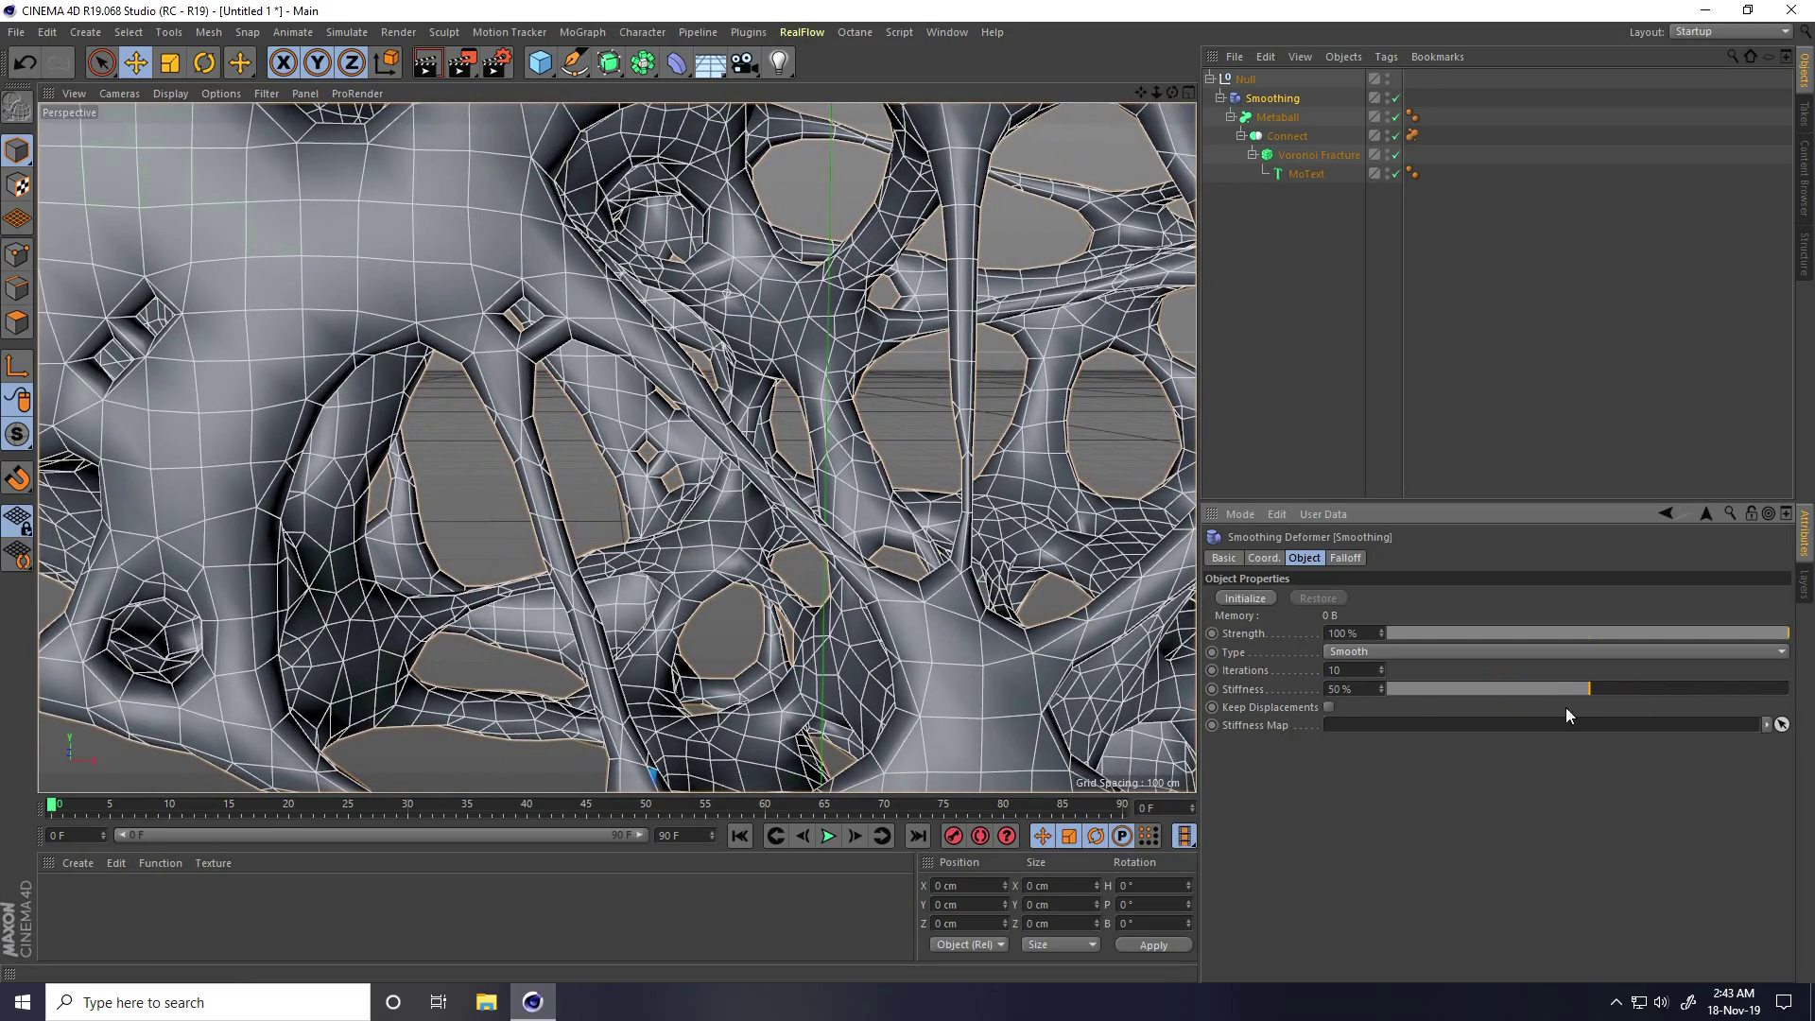
scroll(480, 490, down, 3)
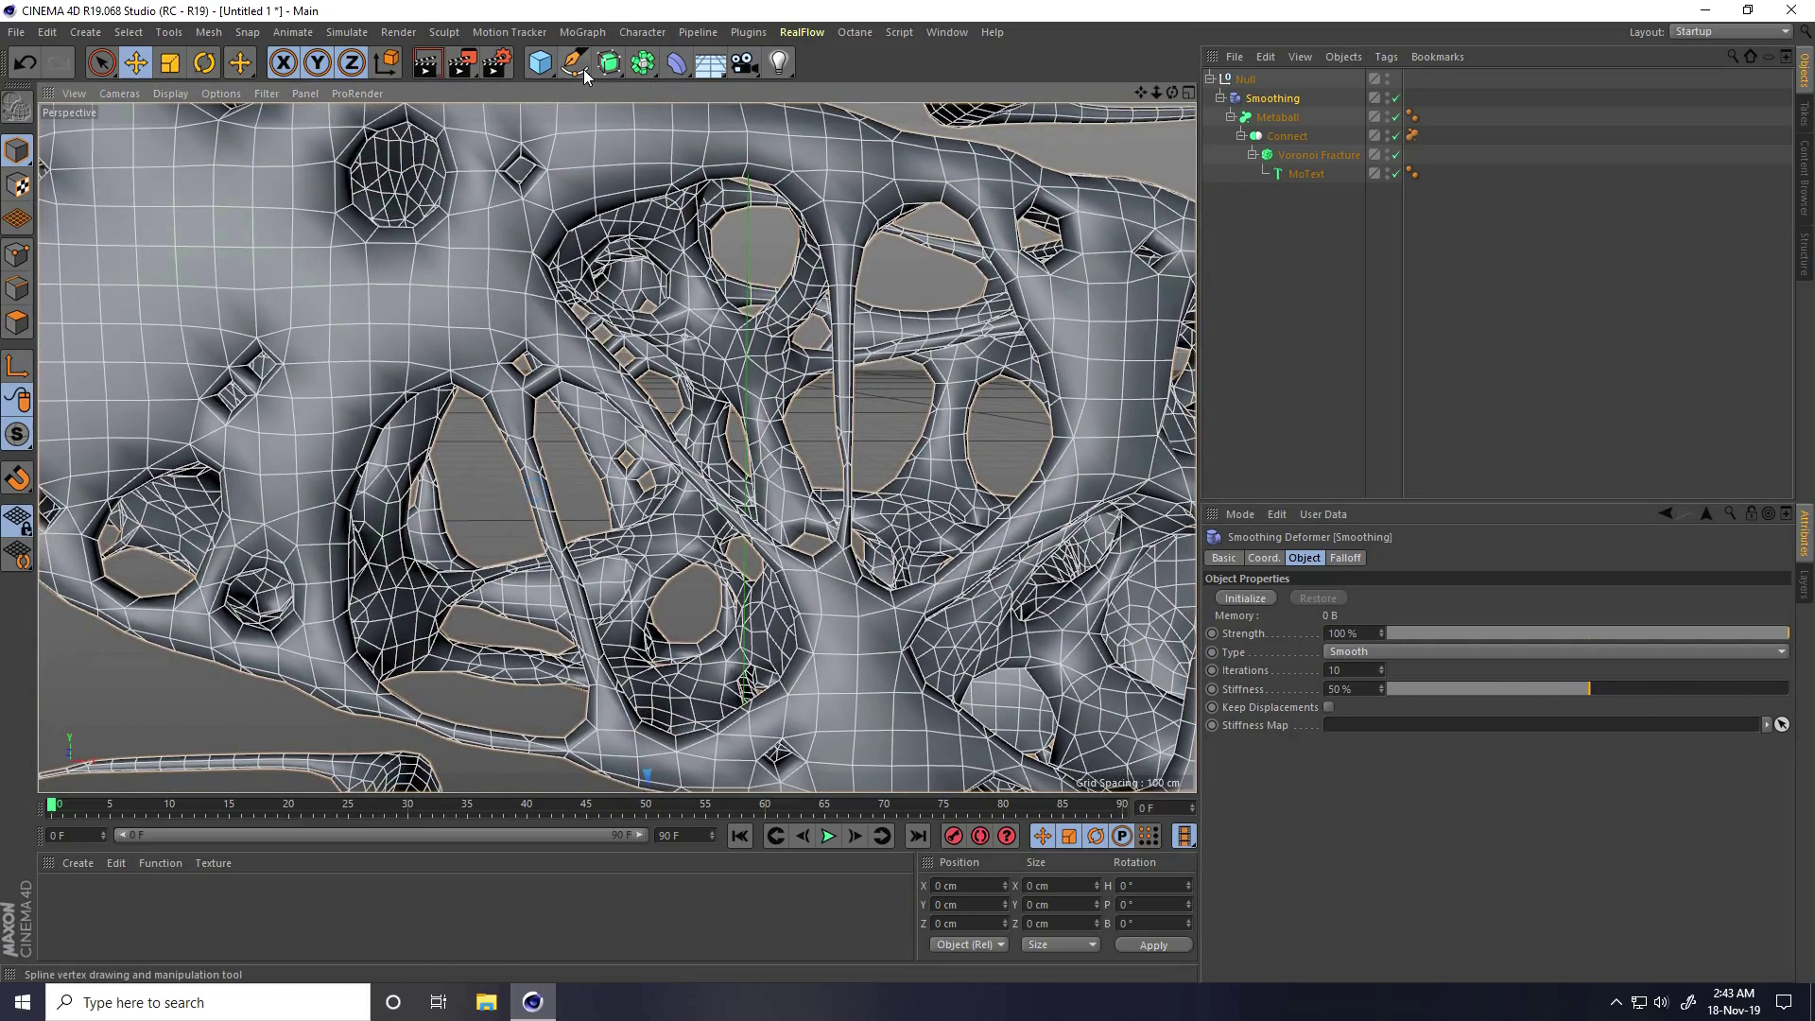
drag(598, 72, 690, 93)
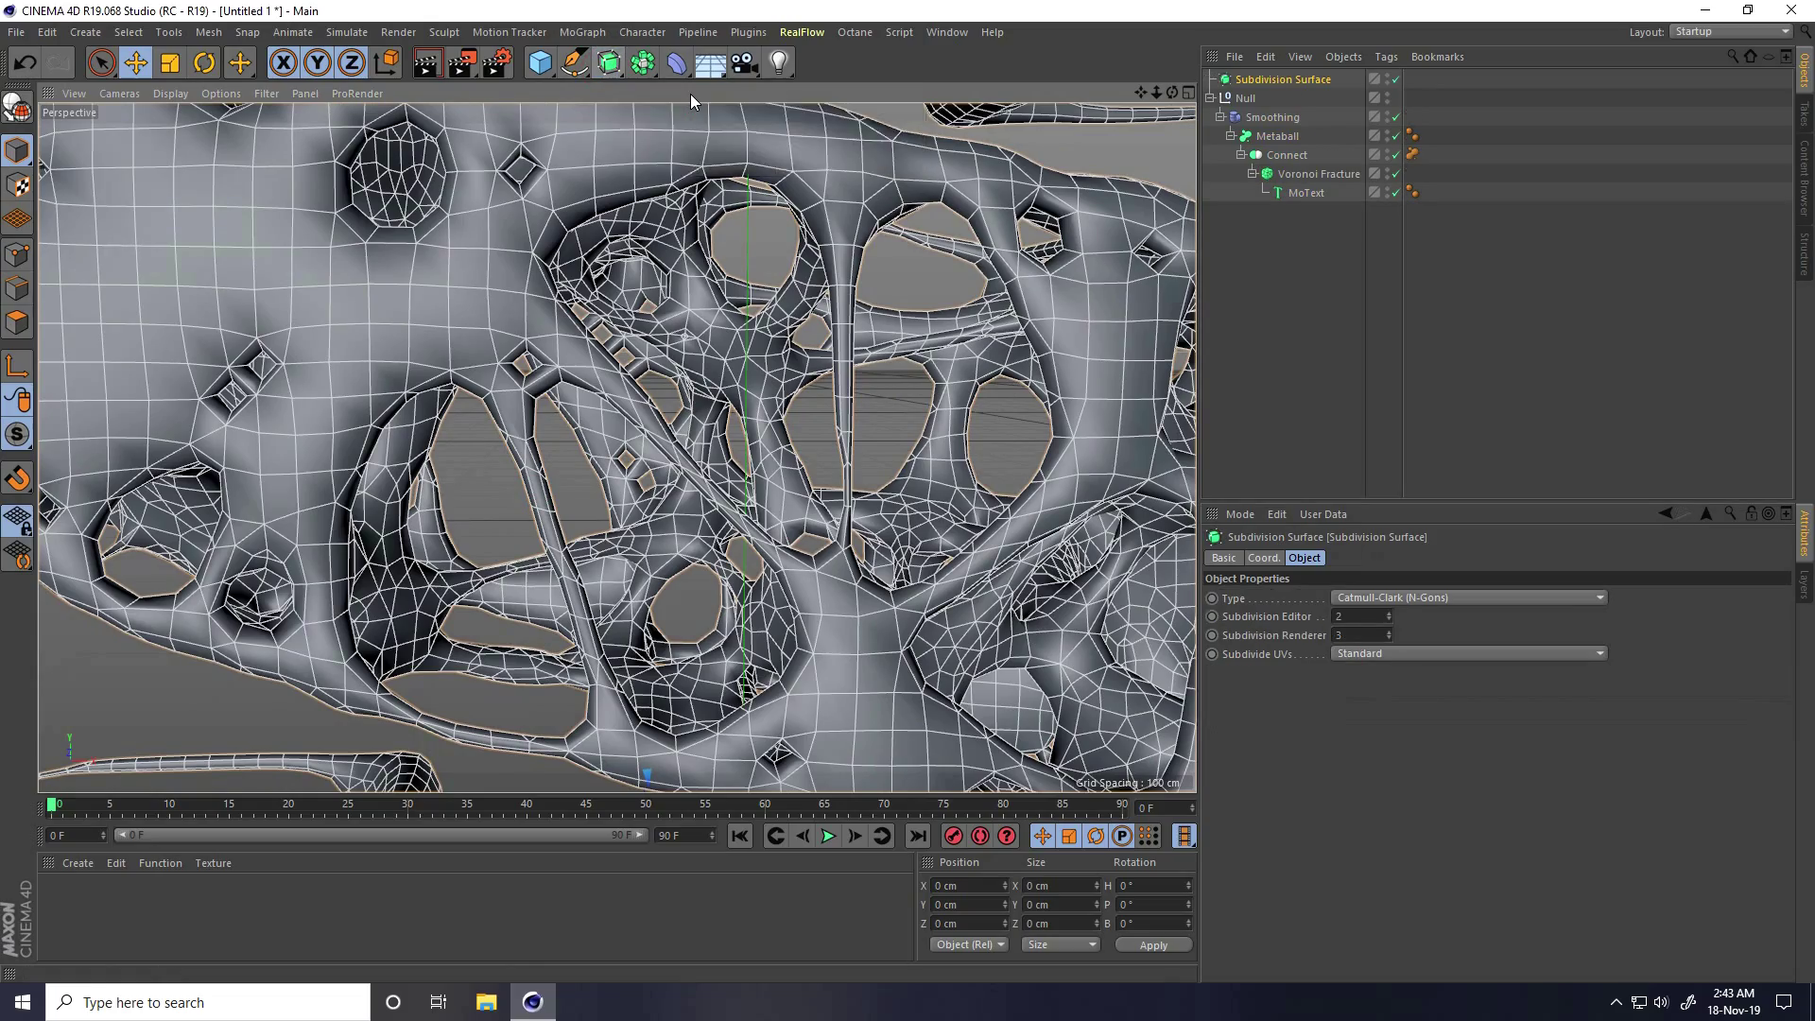
click(1250, 98)
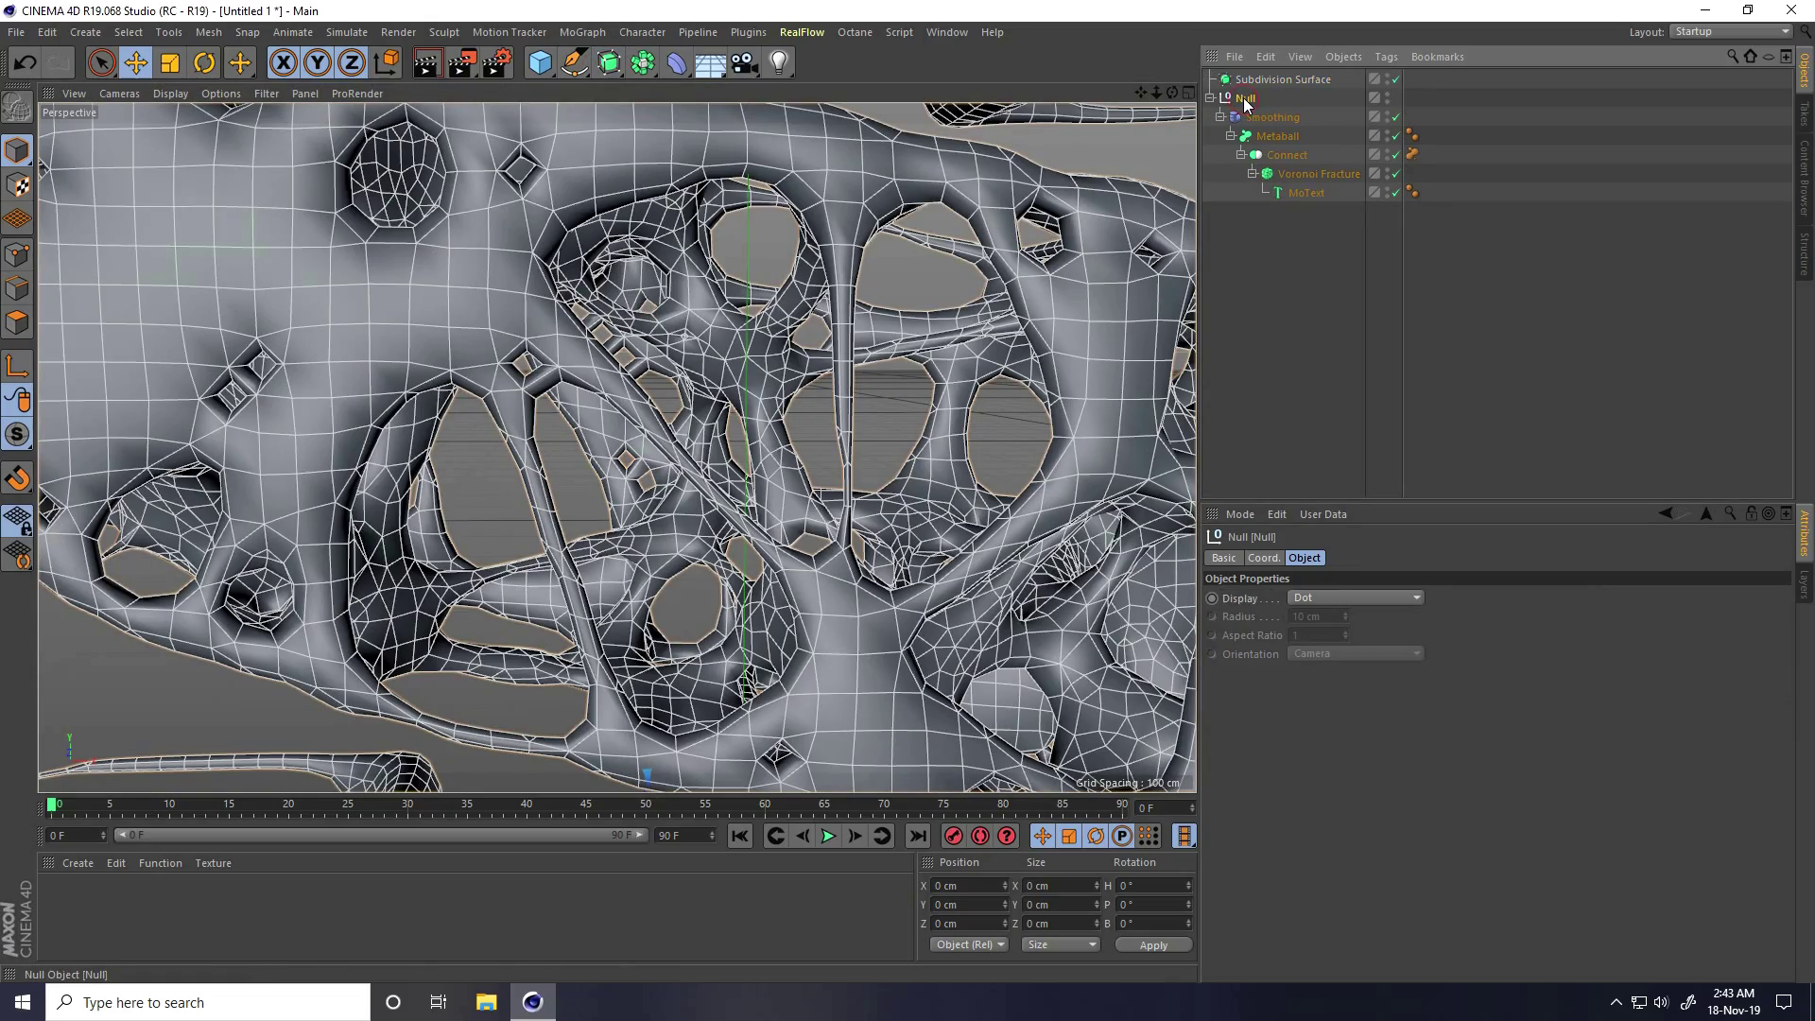
drag(1256, 77, 1255, 77)
click(633, 576)
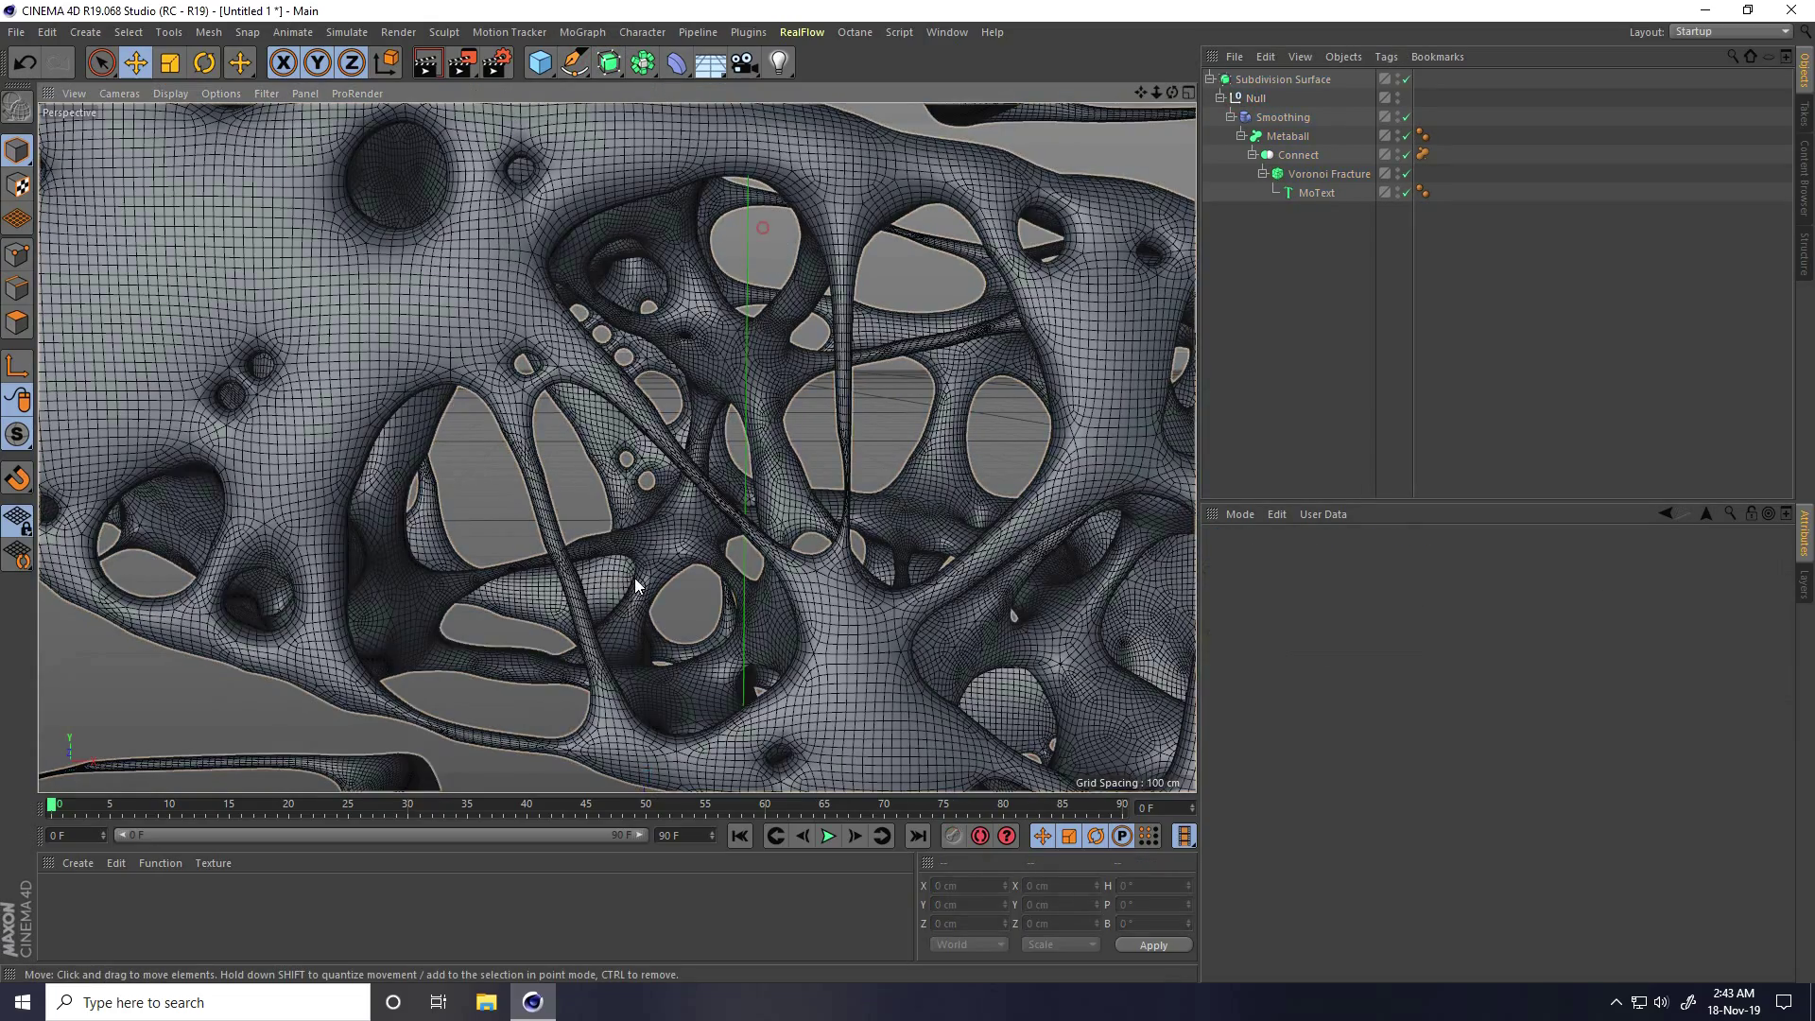
scroll(637, 542, down, 3)
scroll(889, 448, up, 8)
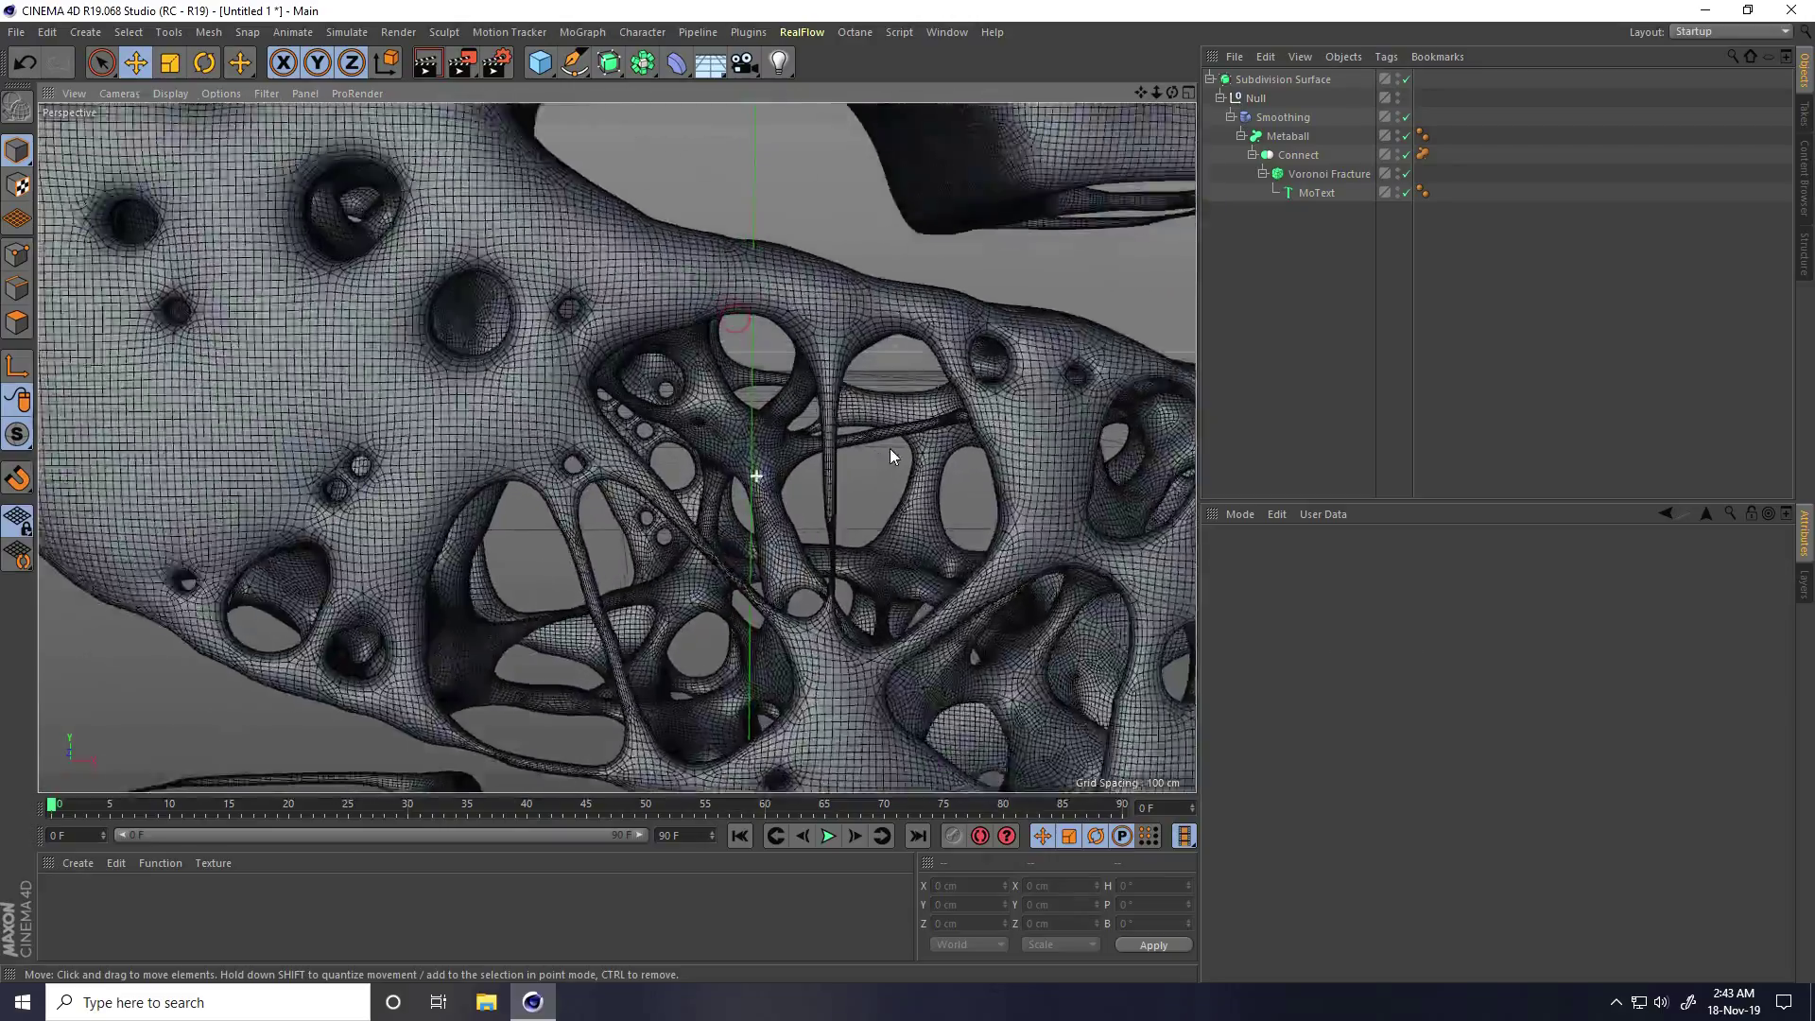
alt+drag(845, 538, 578, 424)
- Add a camera, view through it, and extend the animation and preview range to 300 frames
drag(745, 63, 806, 83)
click(1406, 80)
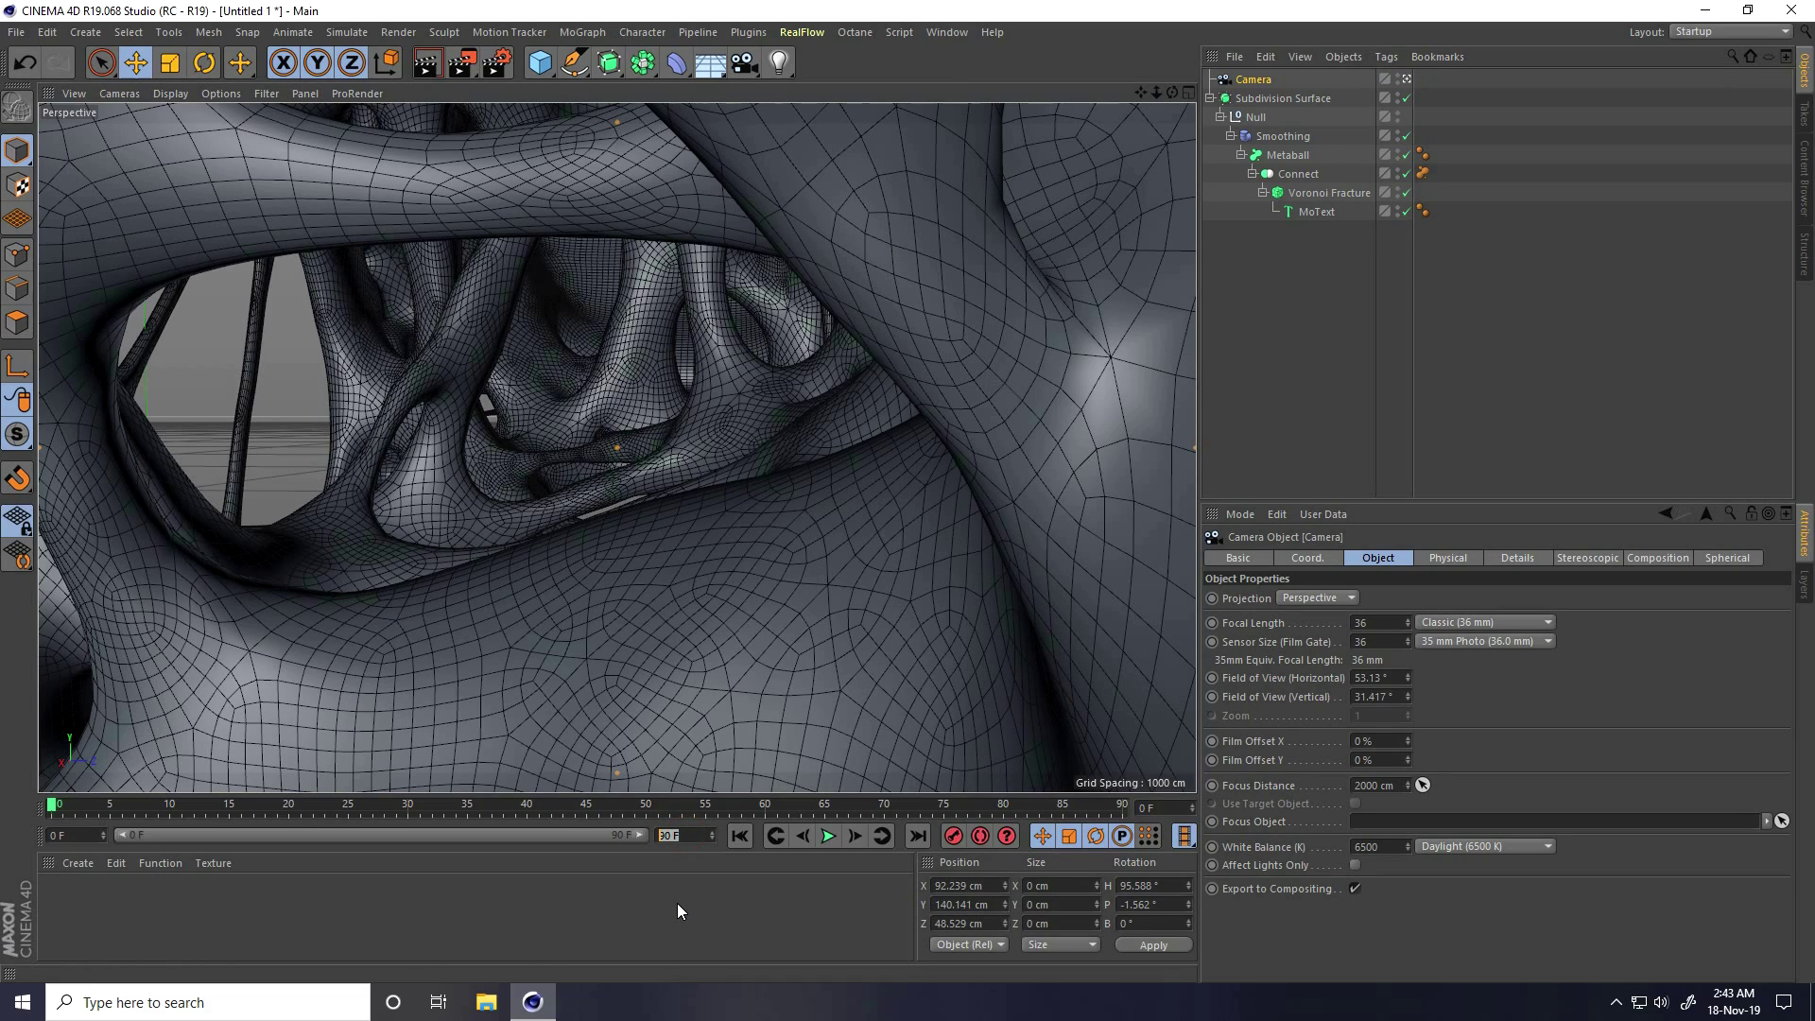
text(300)
key(Return)
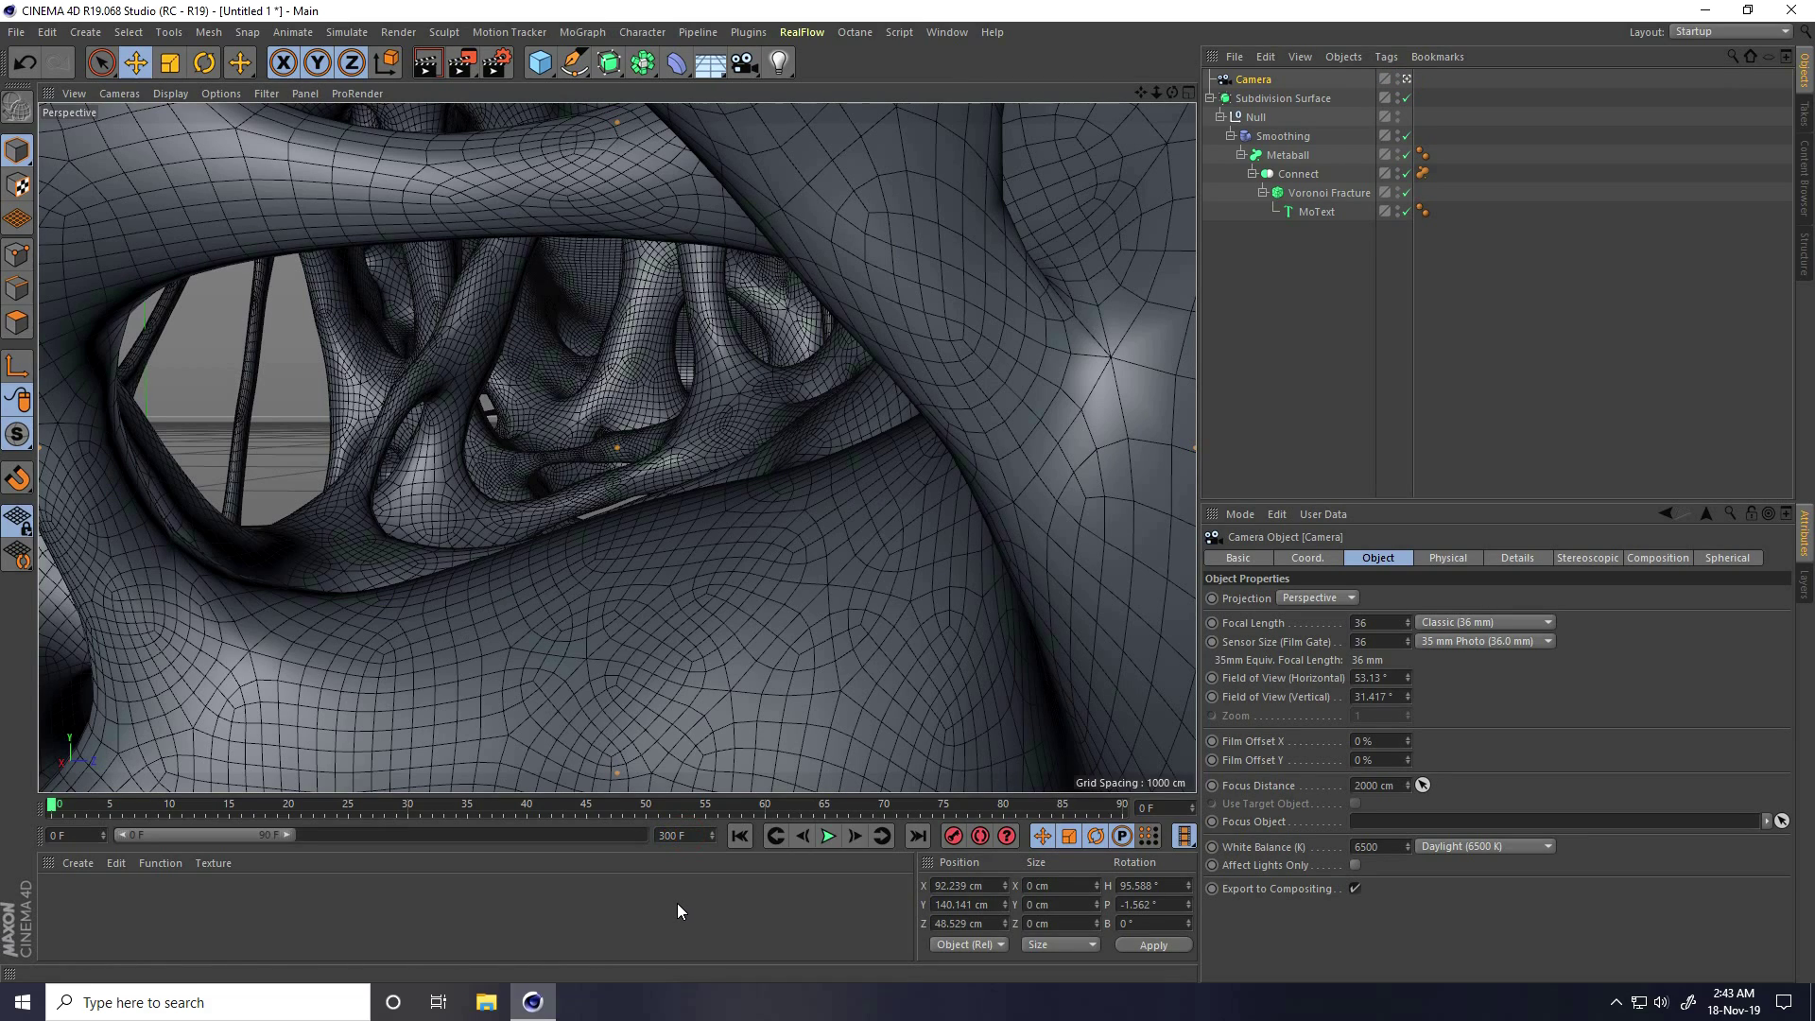
double_click(196, 839)
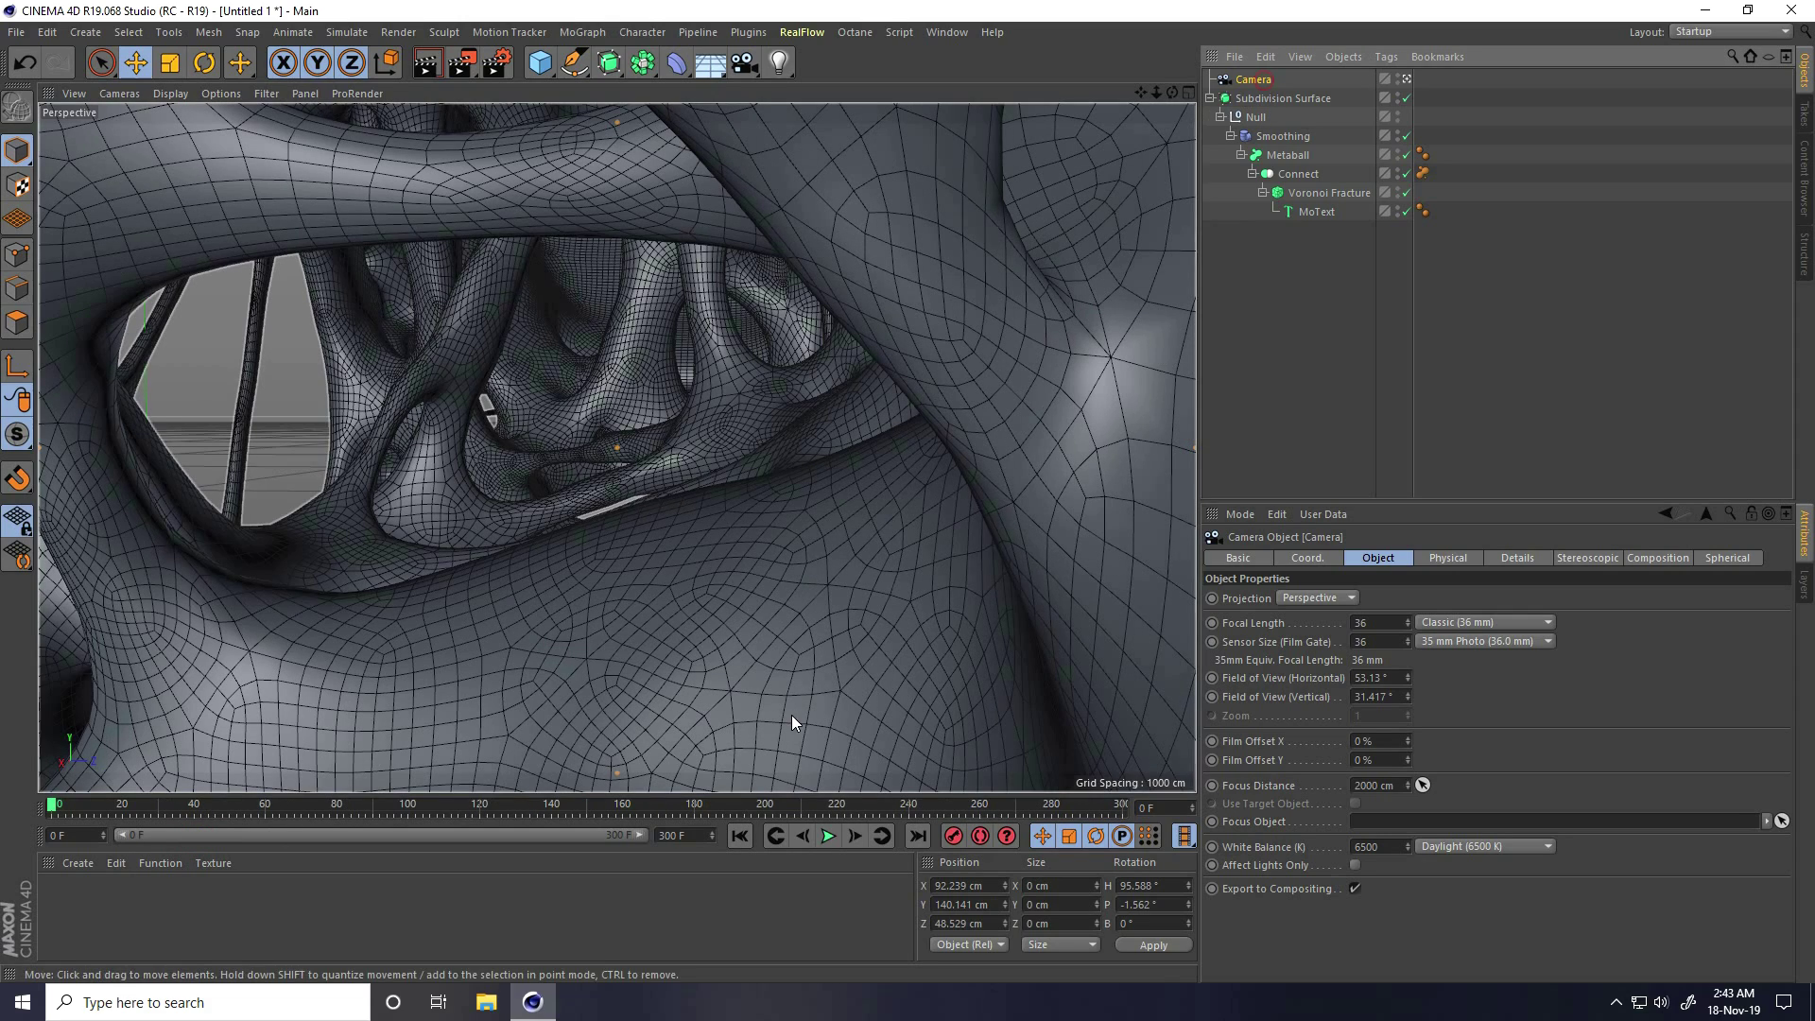
- Go to an early frame and move the view deep into the S mesh
click(59, 811)
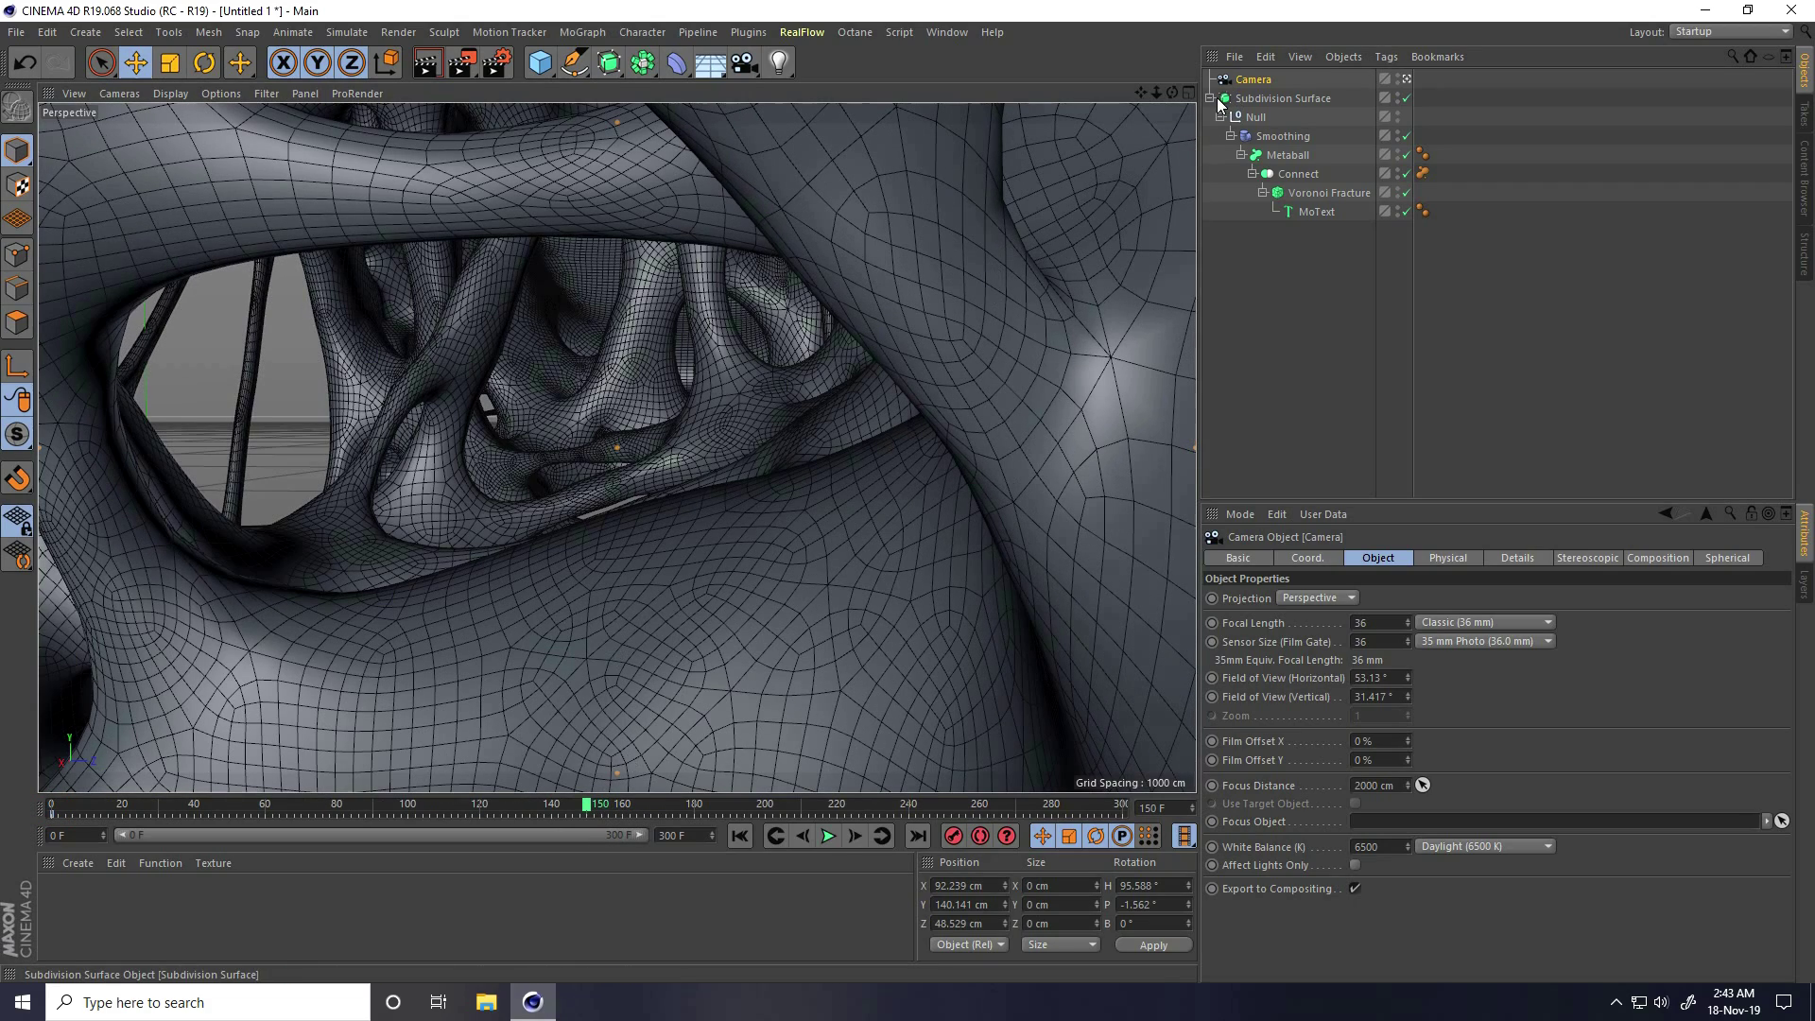
drag(1155, 97, 907, 491)
drag(1155, 90, 907, 491)
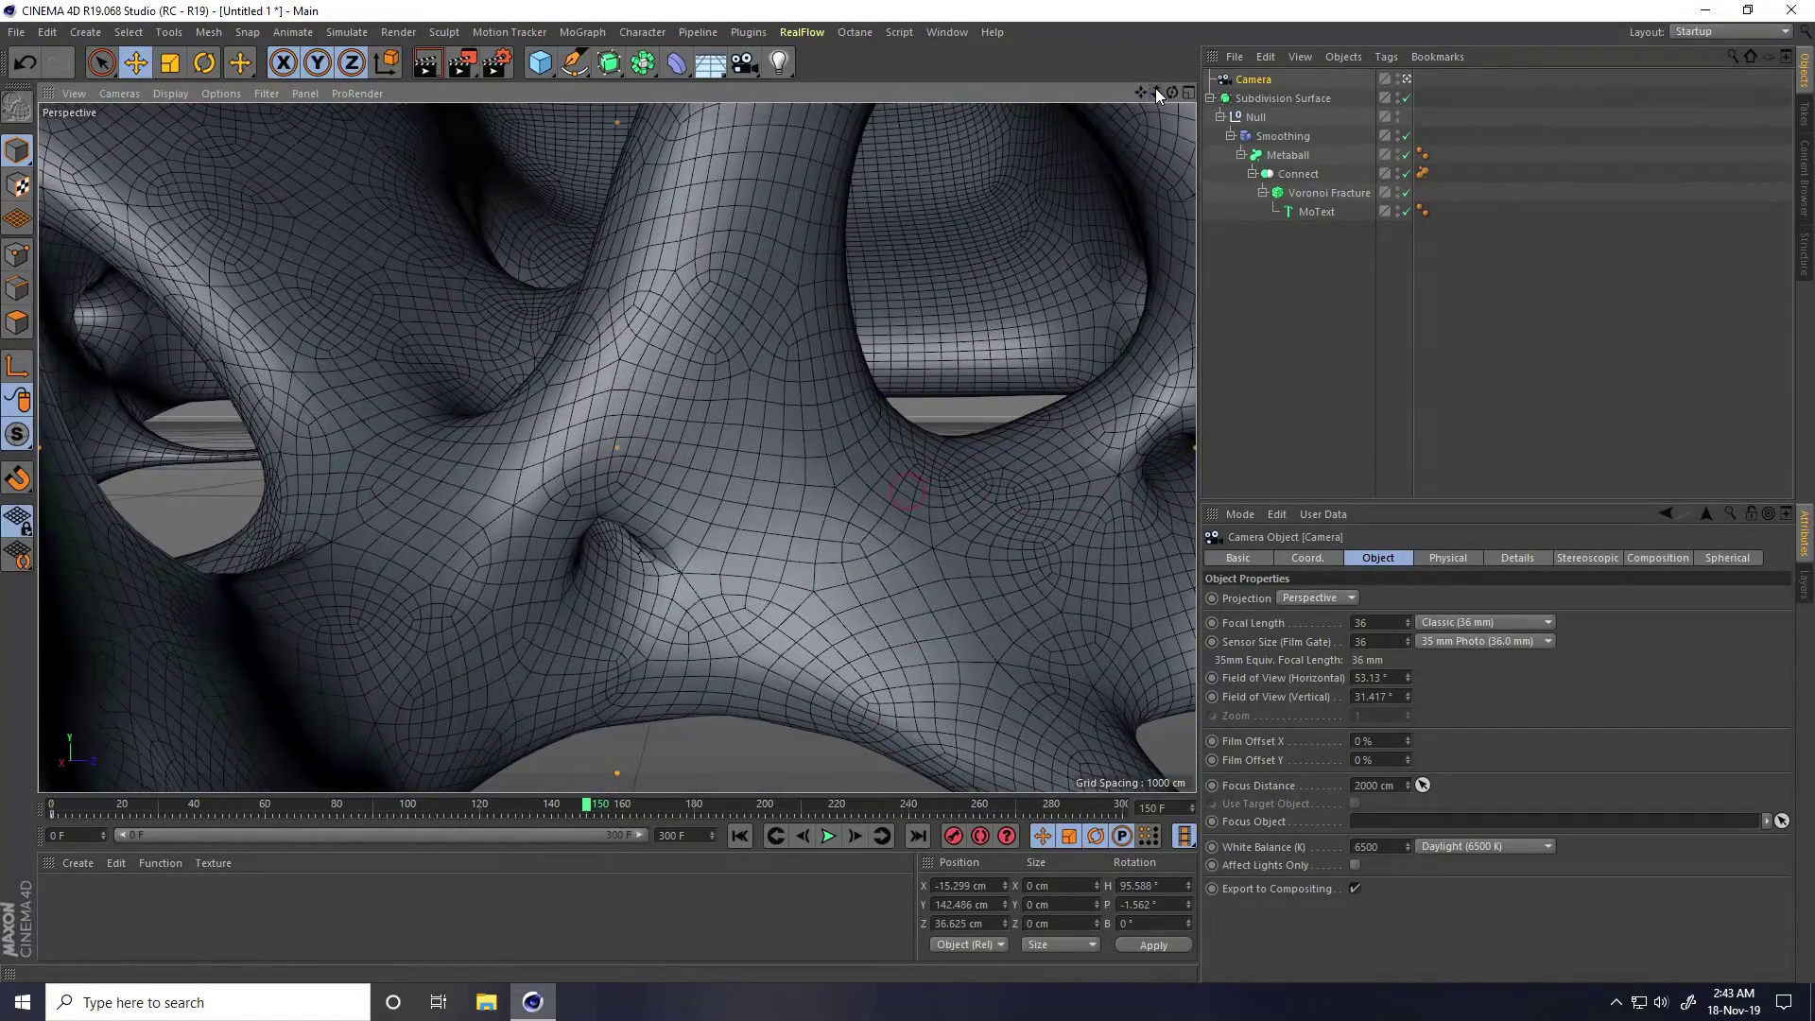
drag(1138, 88, 908, 491)
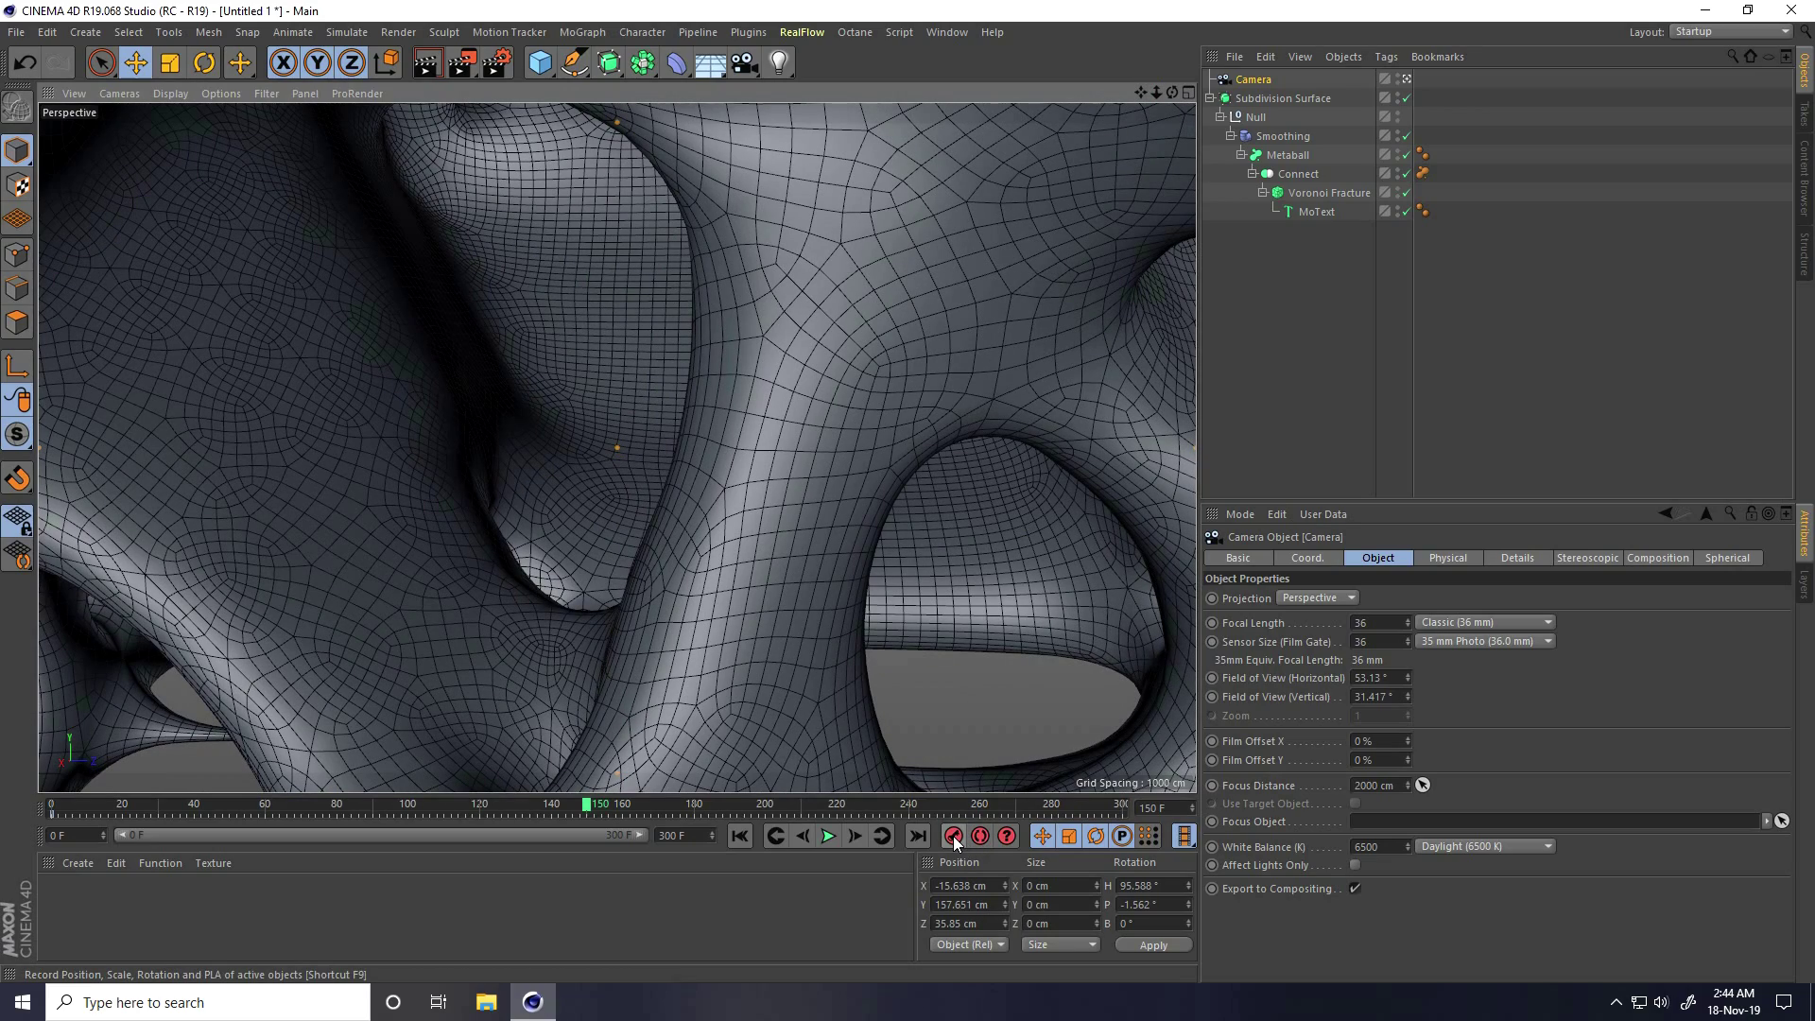
- At frame 151, orbit inside the holes and pull back to the S, then return to frame 0
click(591, 808)
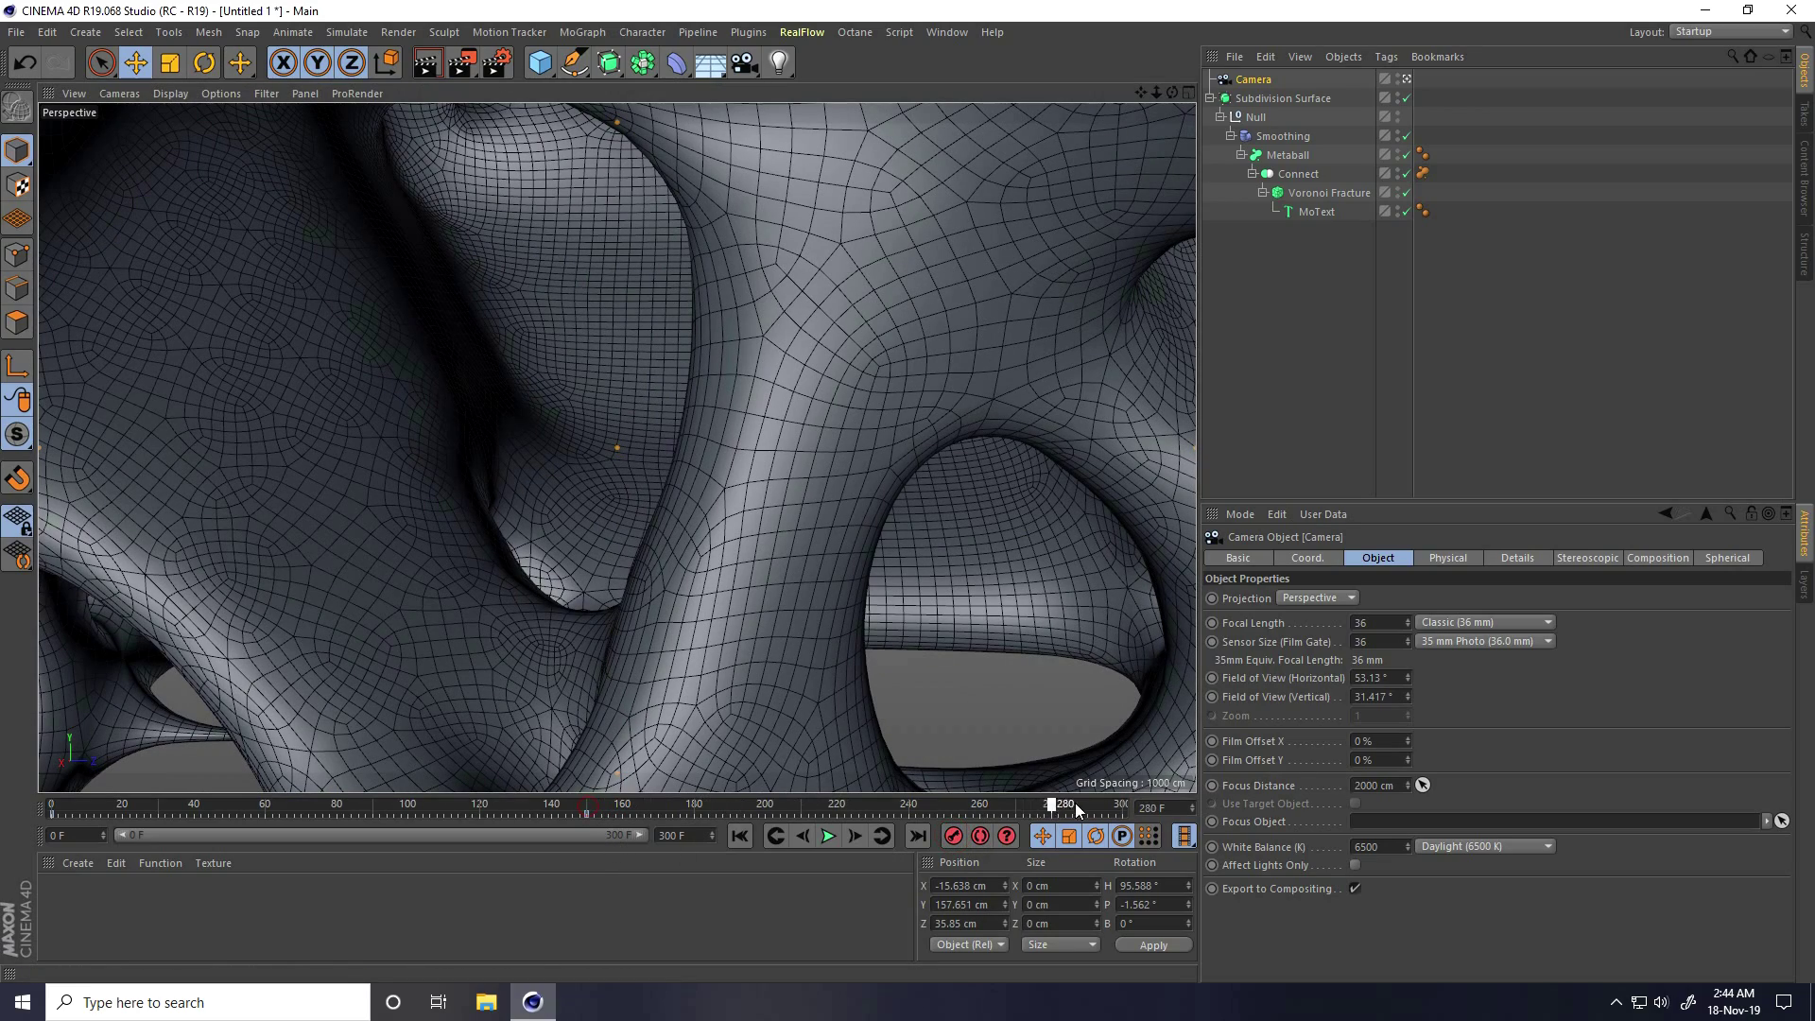
alt+drag(737, 467, 896, 490)
alt+middle_drag(896, 489, 230, 297)
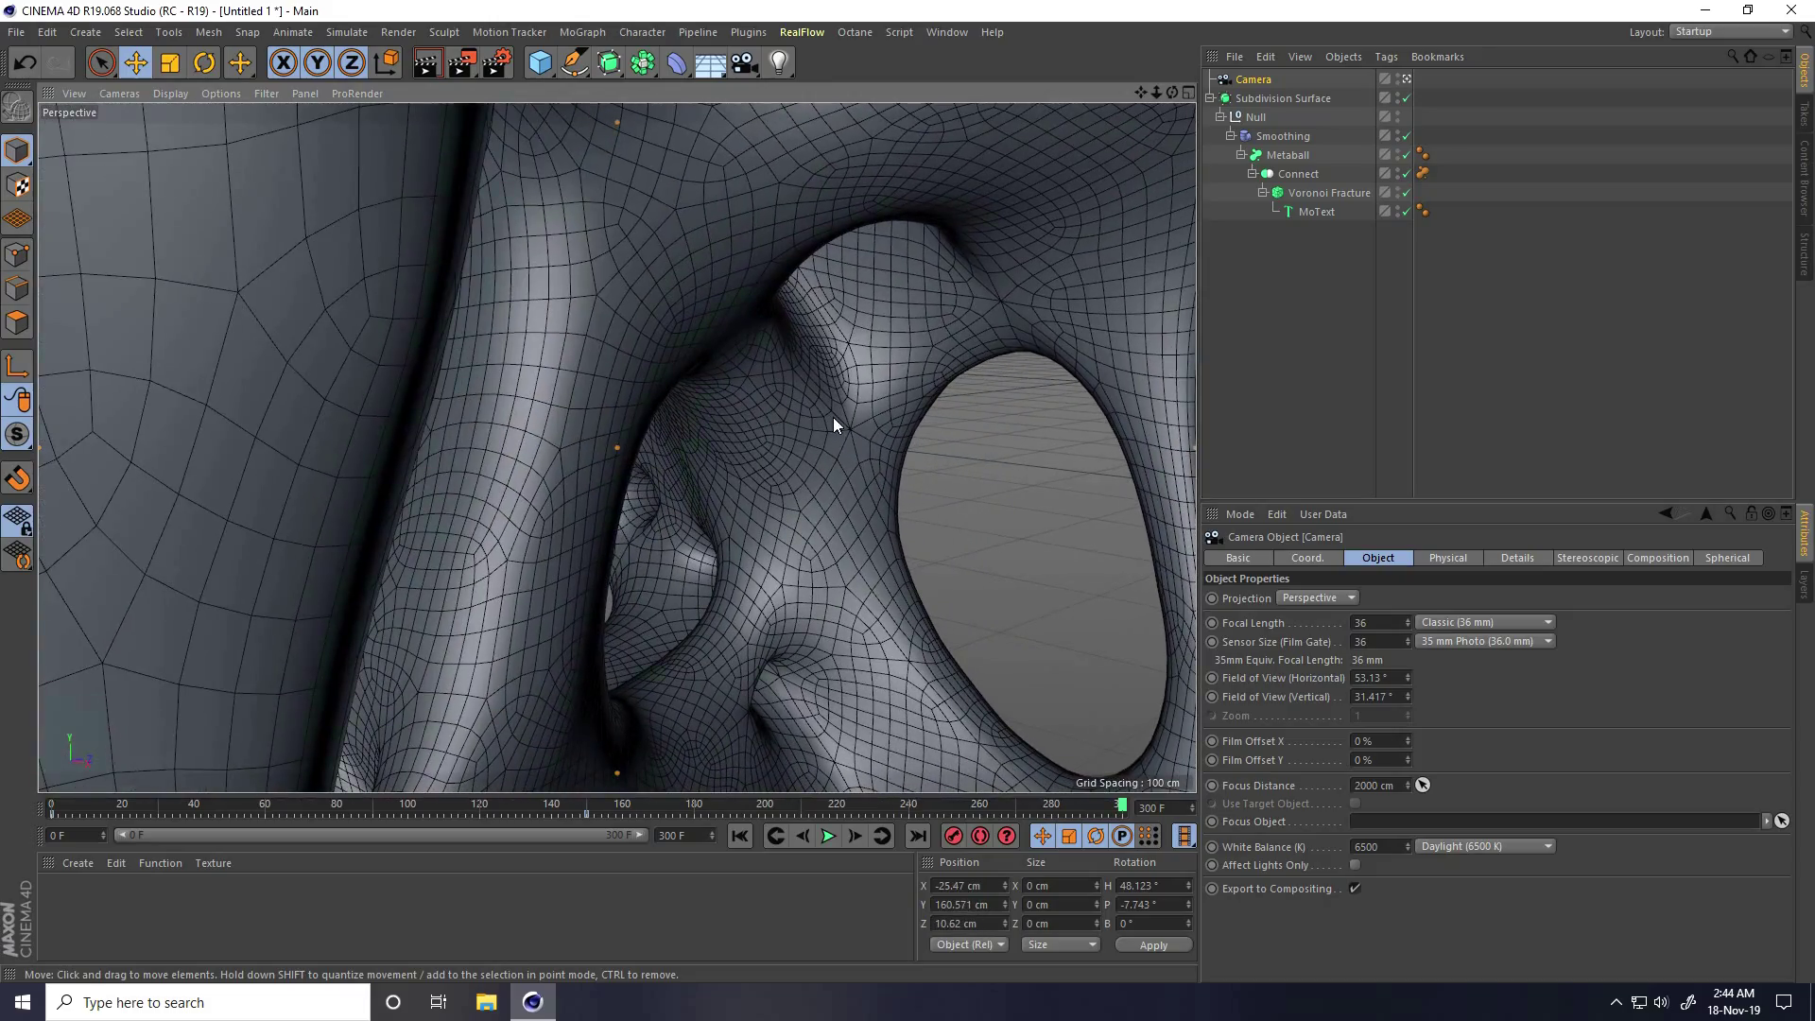
alt+drag(834, 419, 668, 437)
alt+right_drag(667, 437, 426, 595)
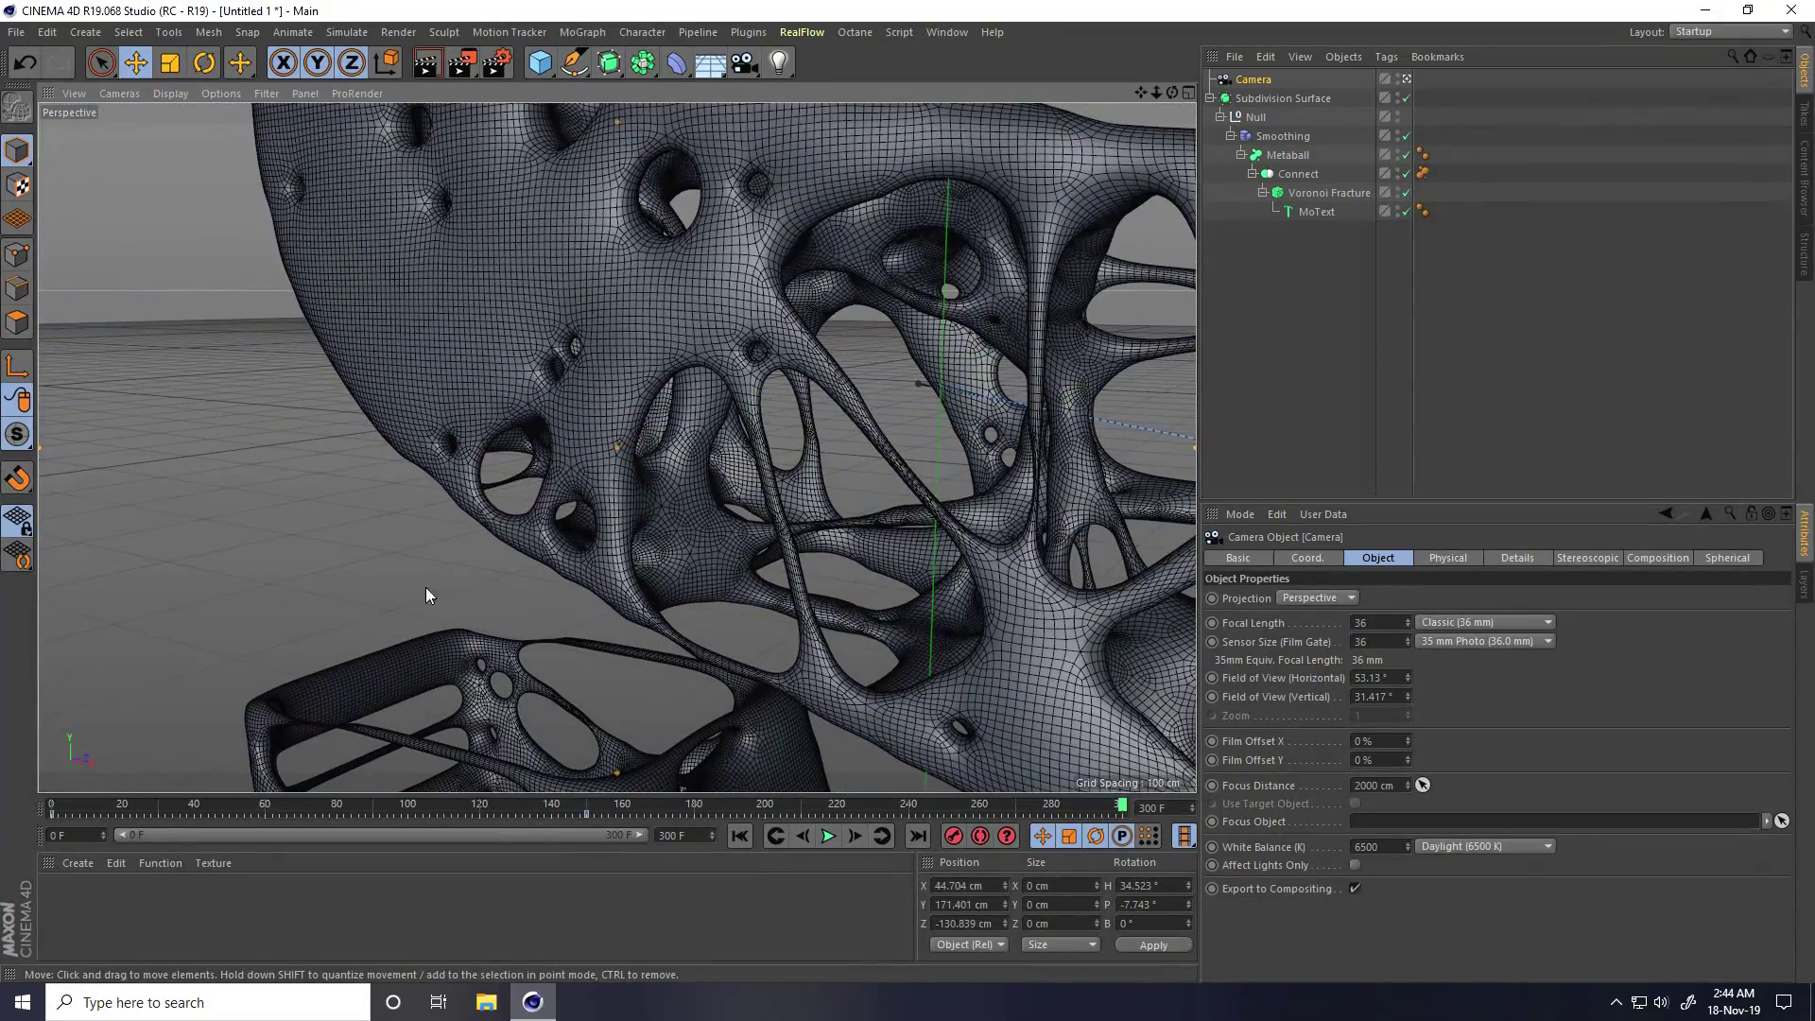
alt+right_drag(704, 532, 566, 508)
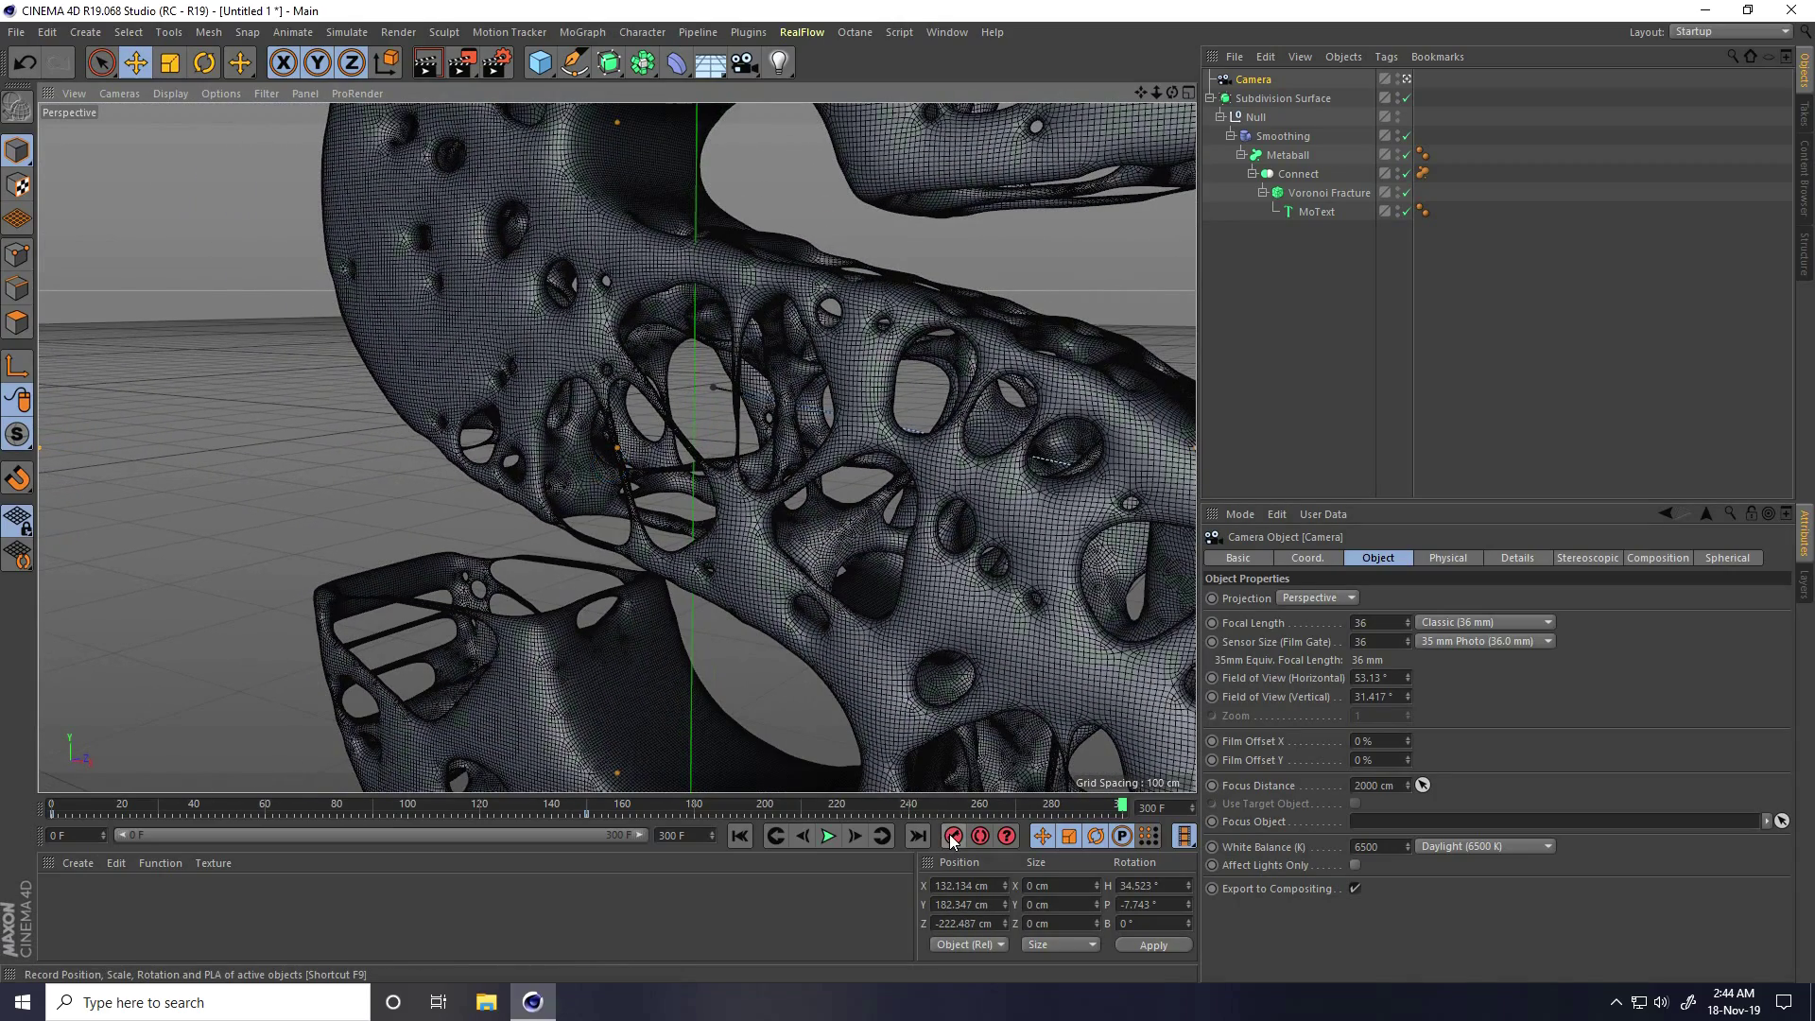
click(739, 836)
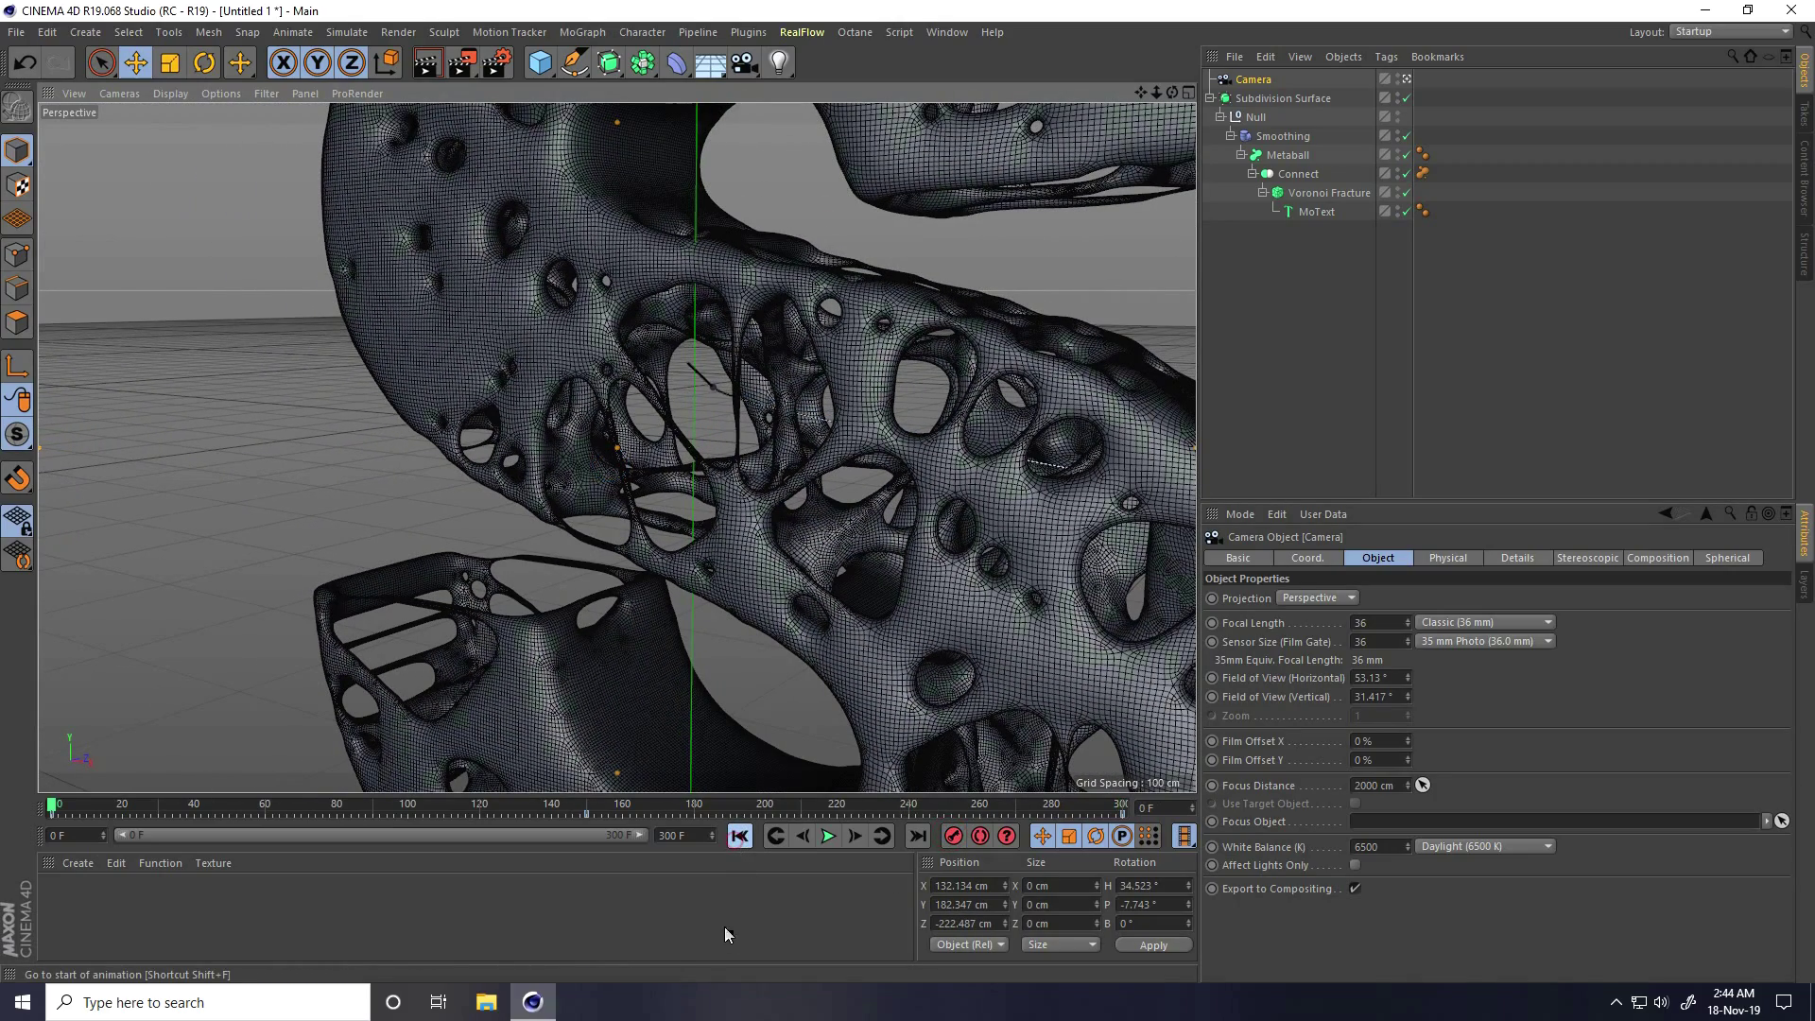
click(828, 835)
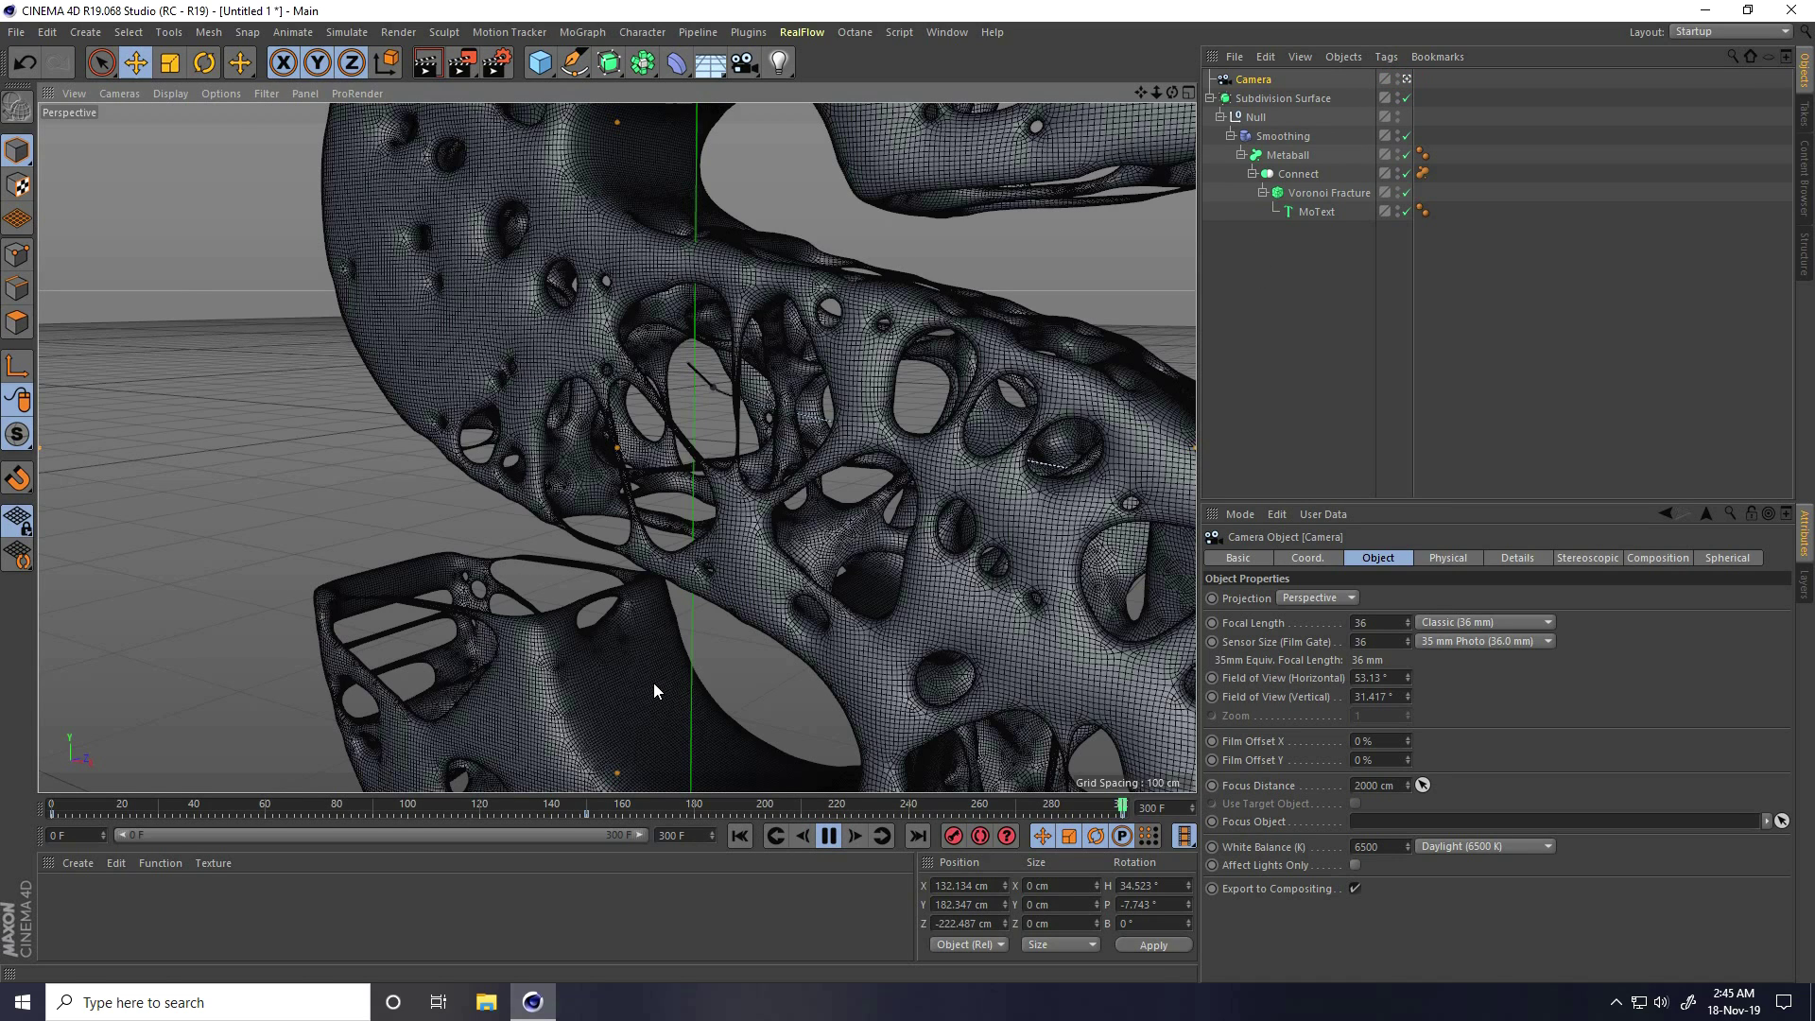
key(shift+f)
alt+drag(485, 500, 637, 435)
scroll(482, 463, up, 5)
scroll(832, 480, down, 3)
scroll(637, 435, down, 3)
click(445, 399)
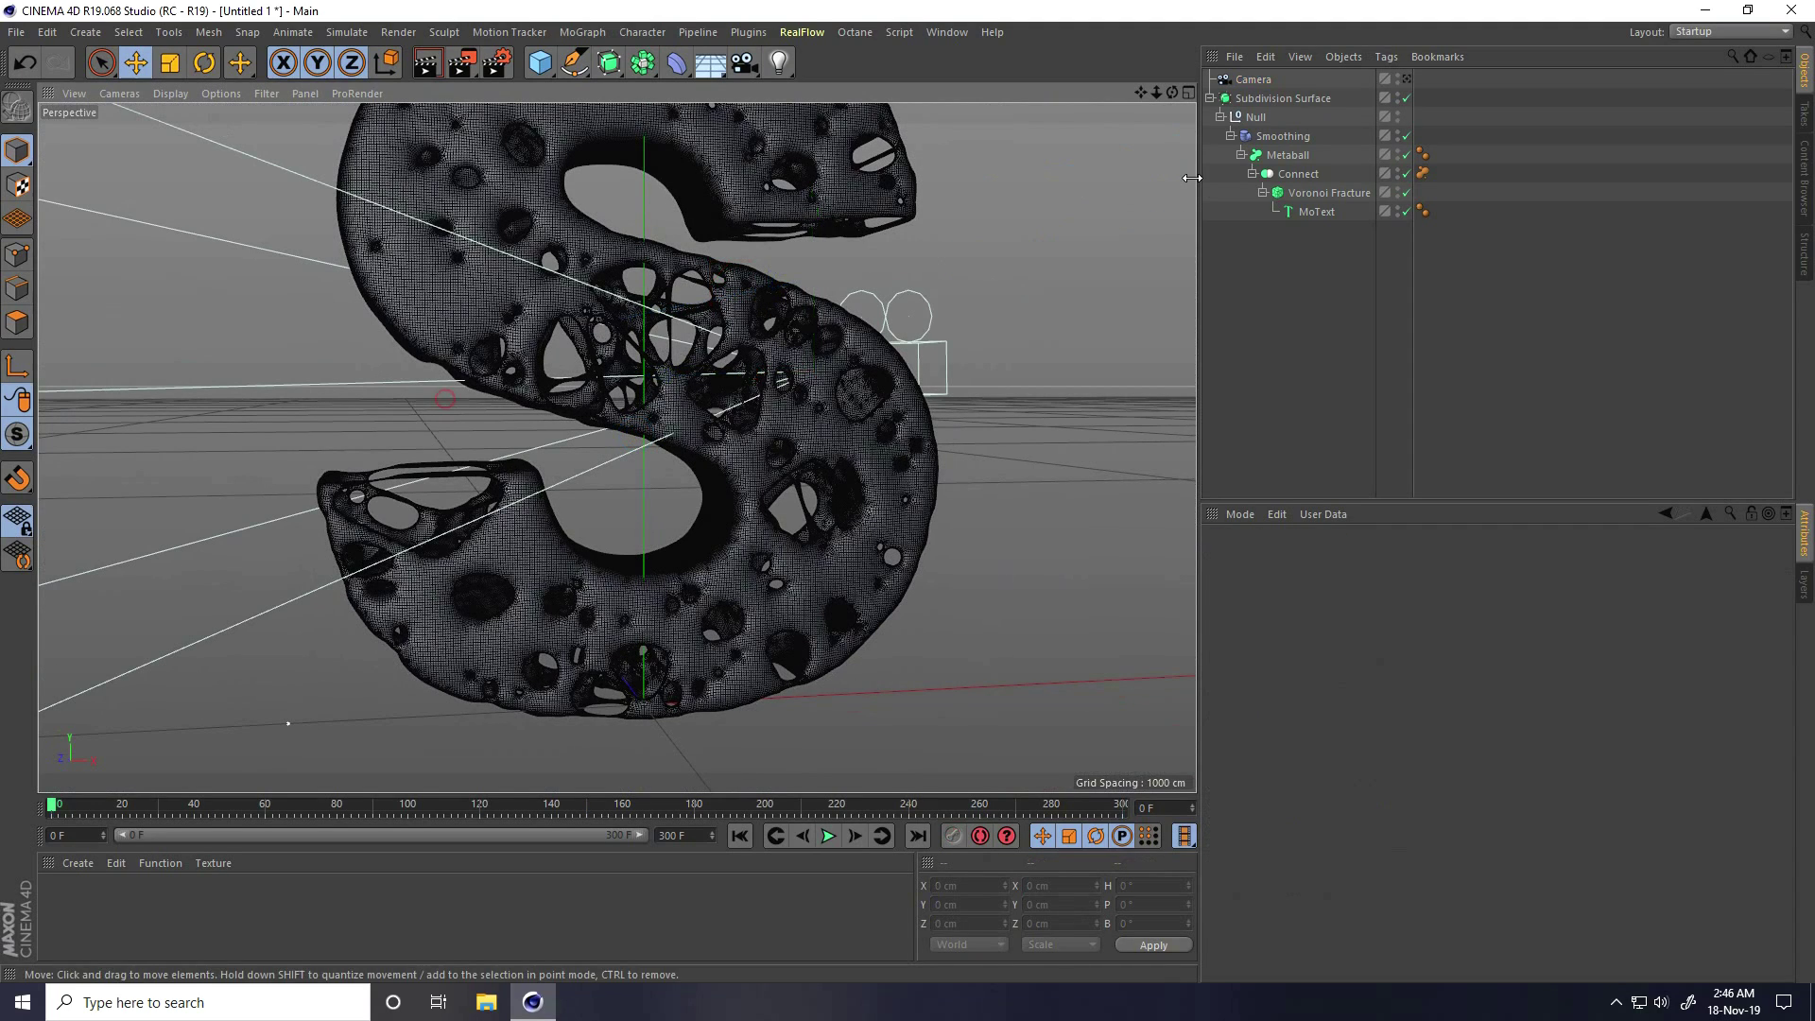
- Add a Null and group all the S-building objects inside it
click(541, 62)
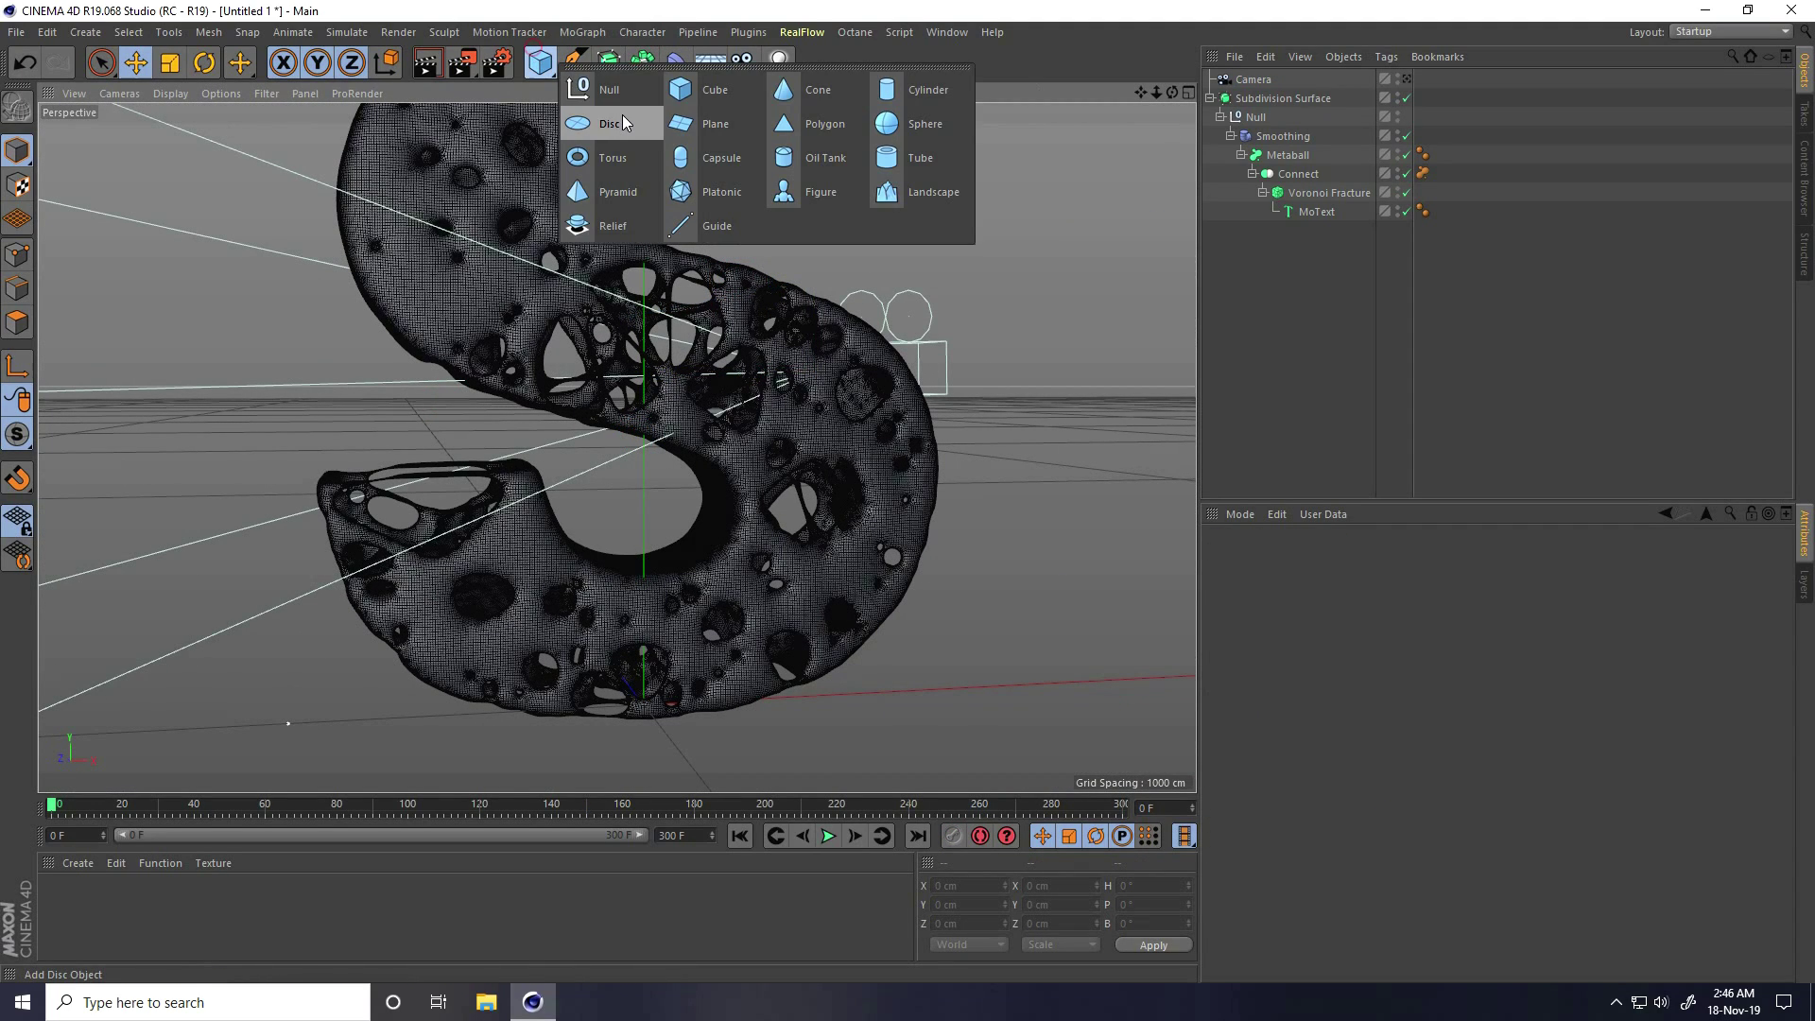
click(622, 92)
drag(1247, 79, 1257, 112)
drag(1257, 281, 1246, 98)
click(1210, 99)
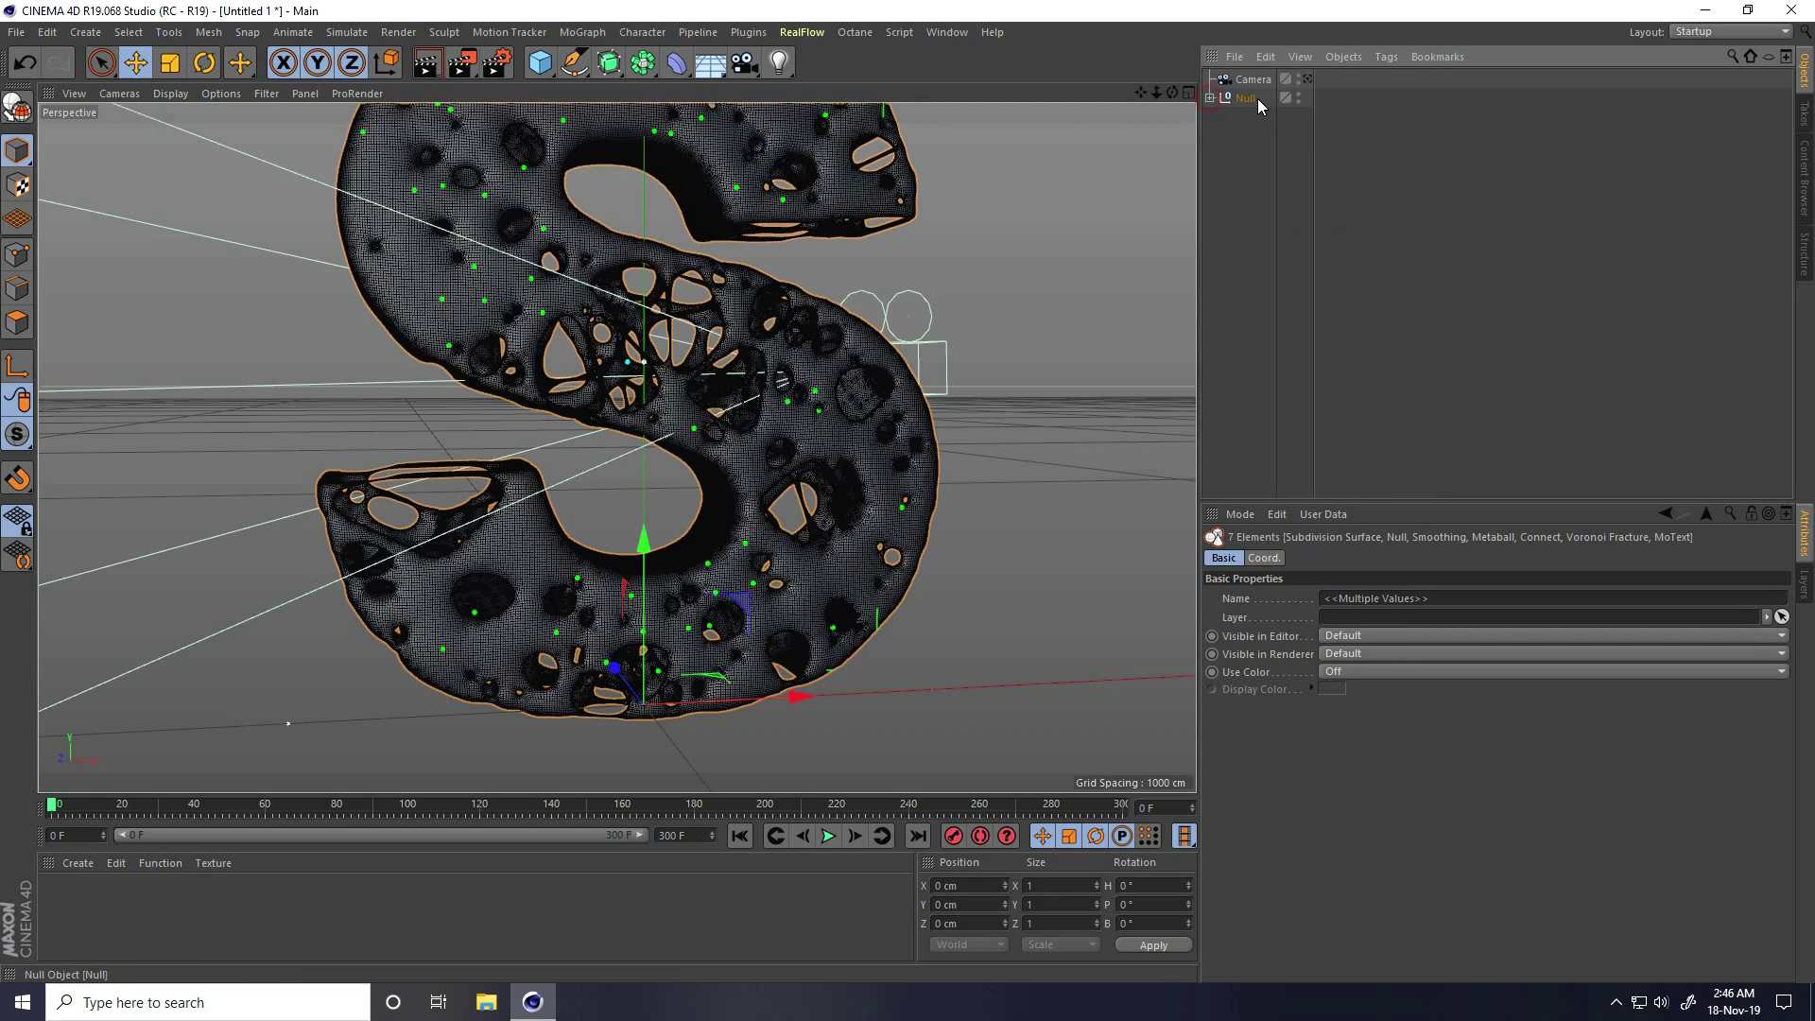
- Rename the Null to 'S' and hide it in both the viewport and render
double_click(1250, 98)
text(S)
key(Return)
click(1298, 96)
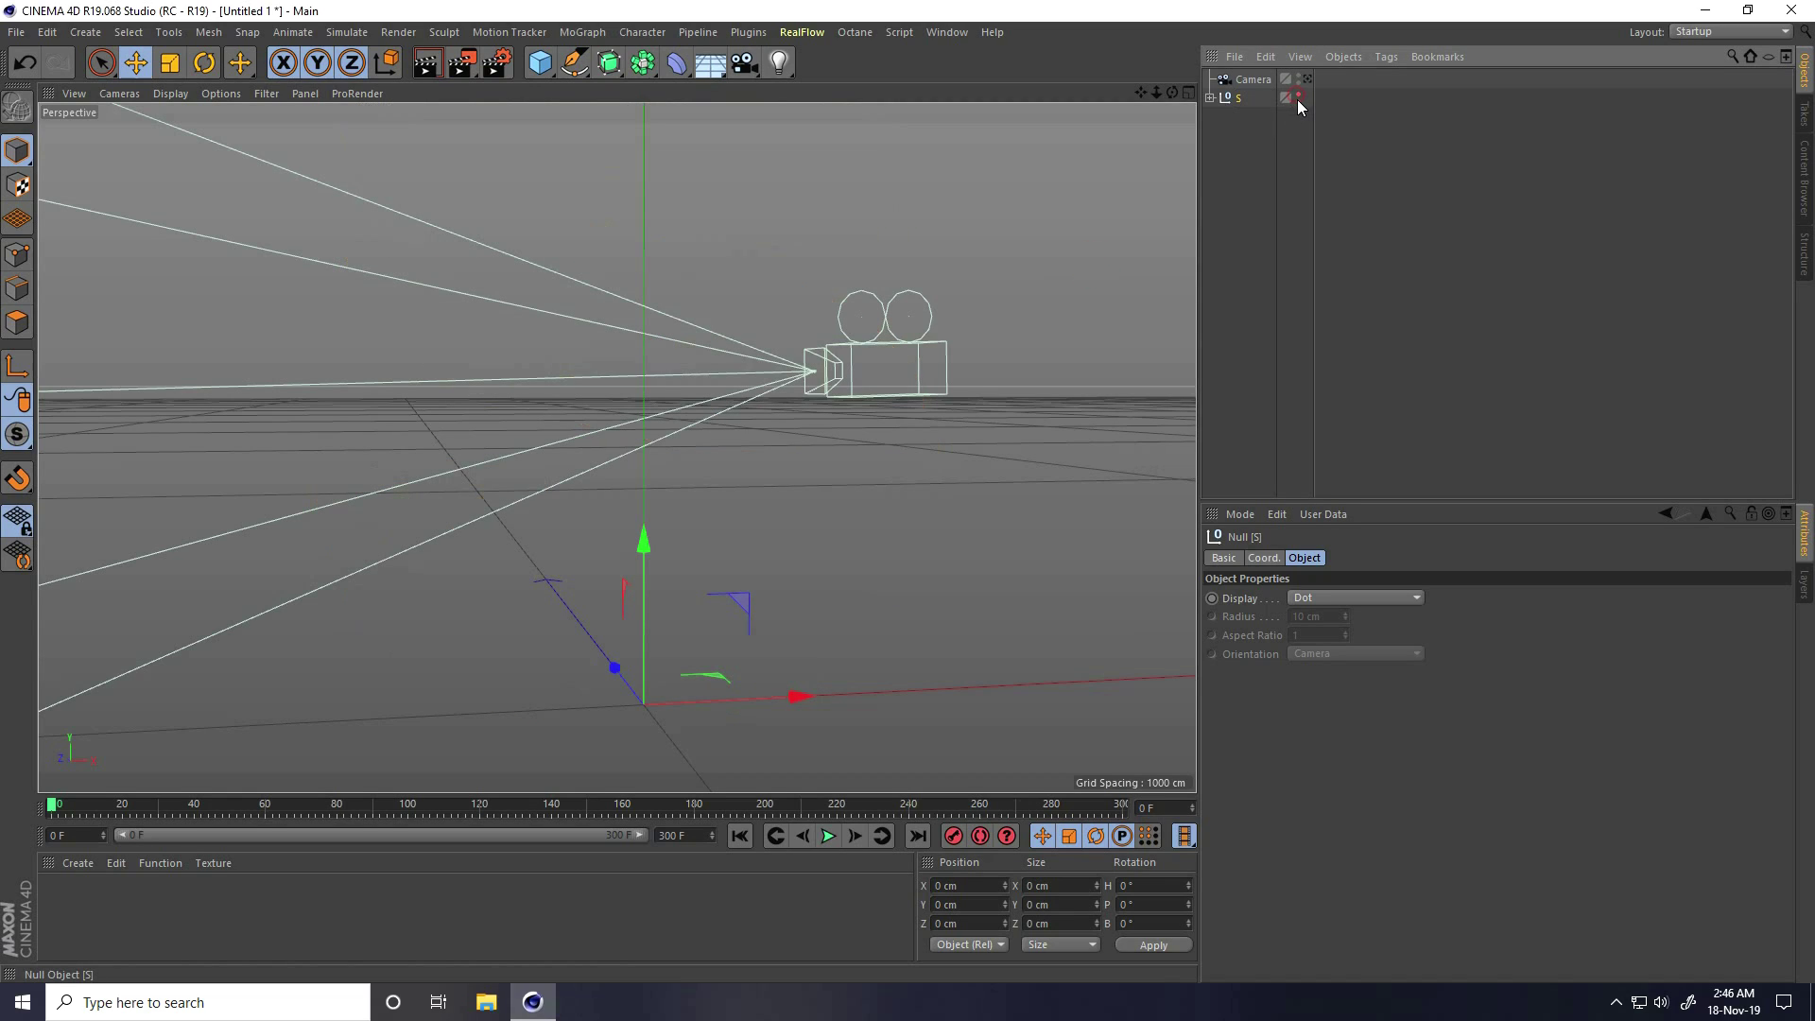
click(1298, 101)
alt+drag(768, 565, 720, 632)
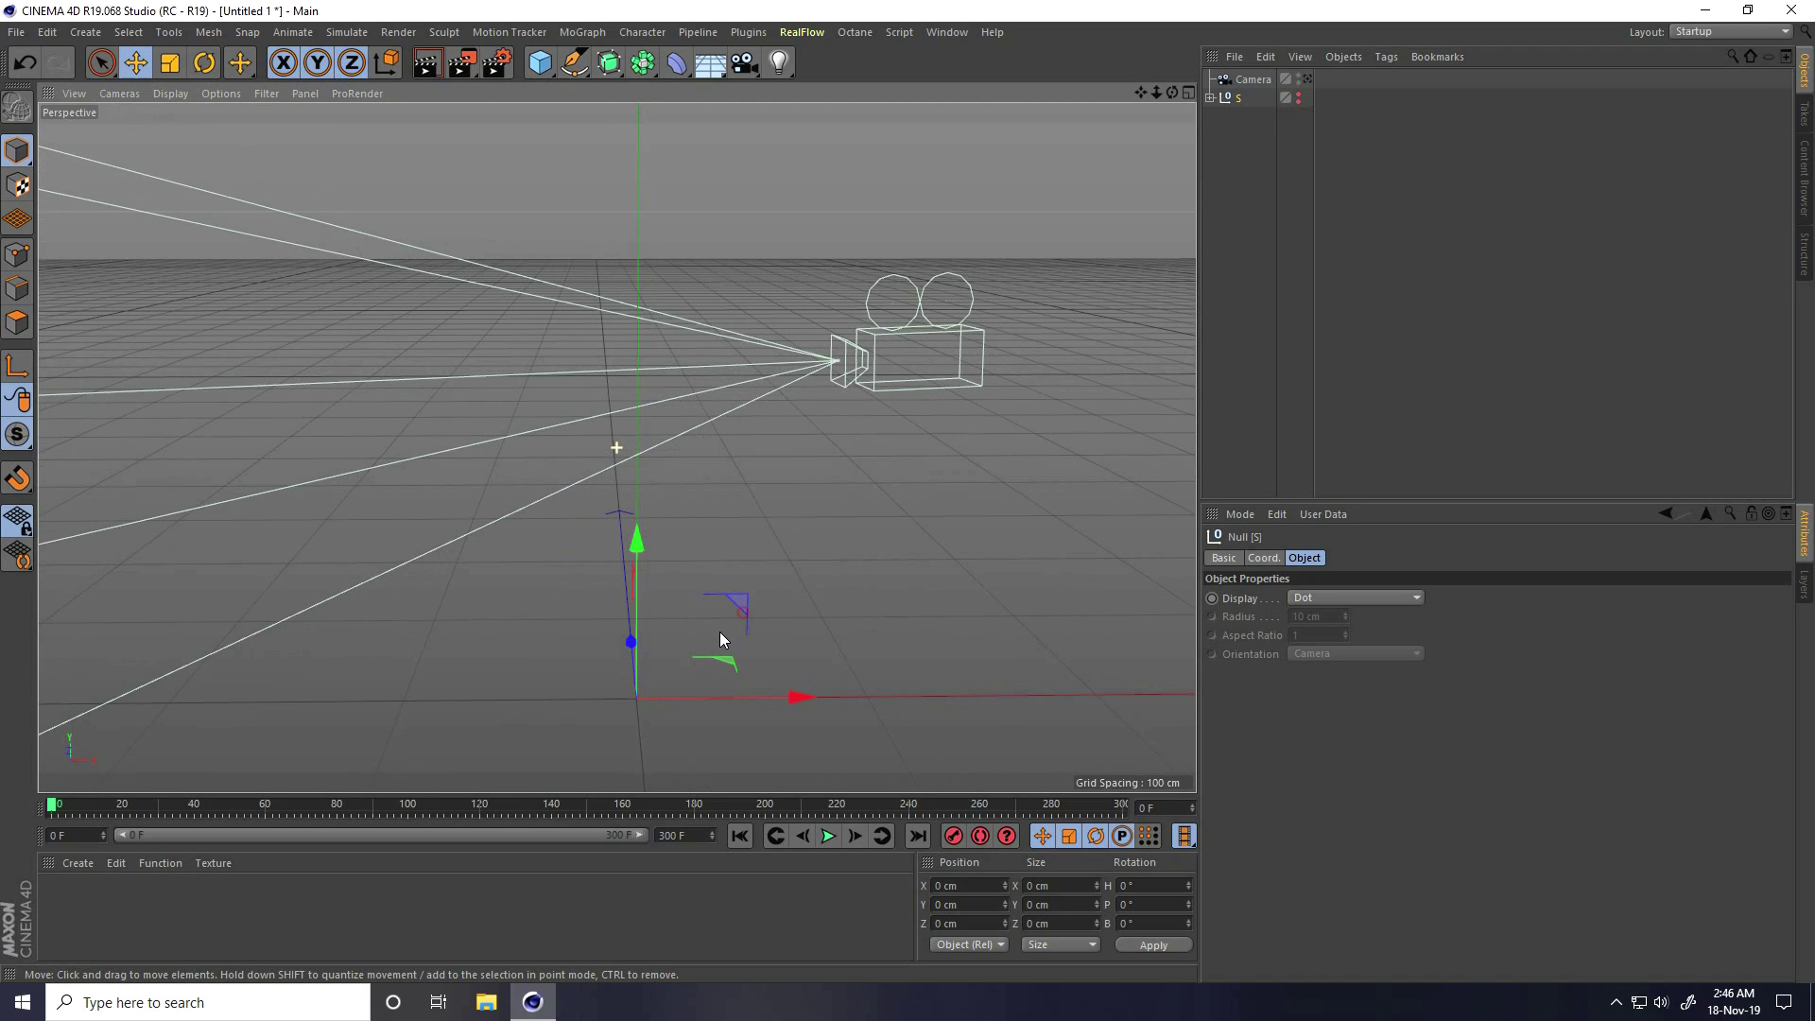
- Add a Cube sized 500 × 500 × 500 cm
click(539, 63)
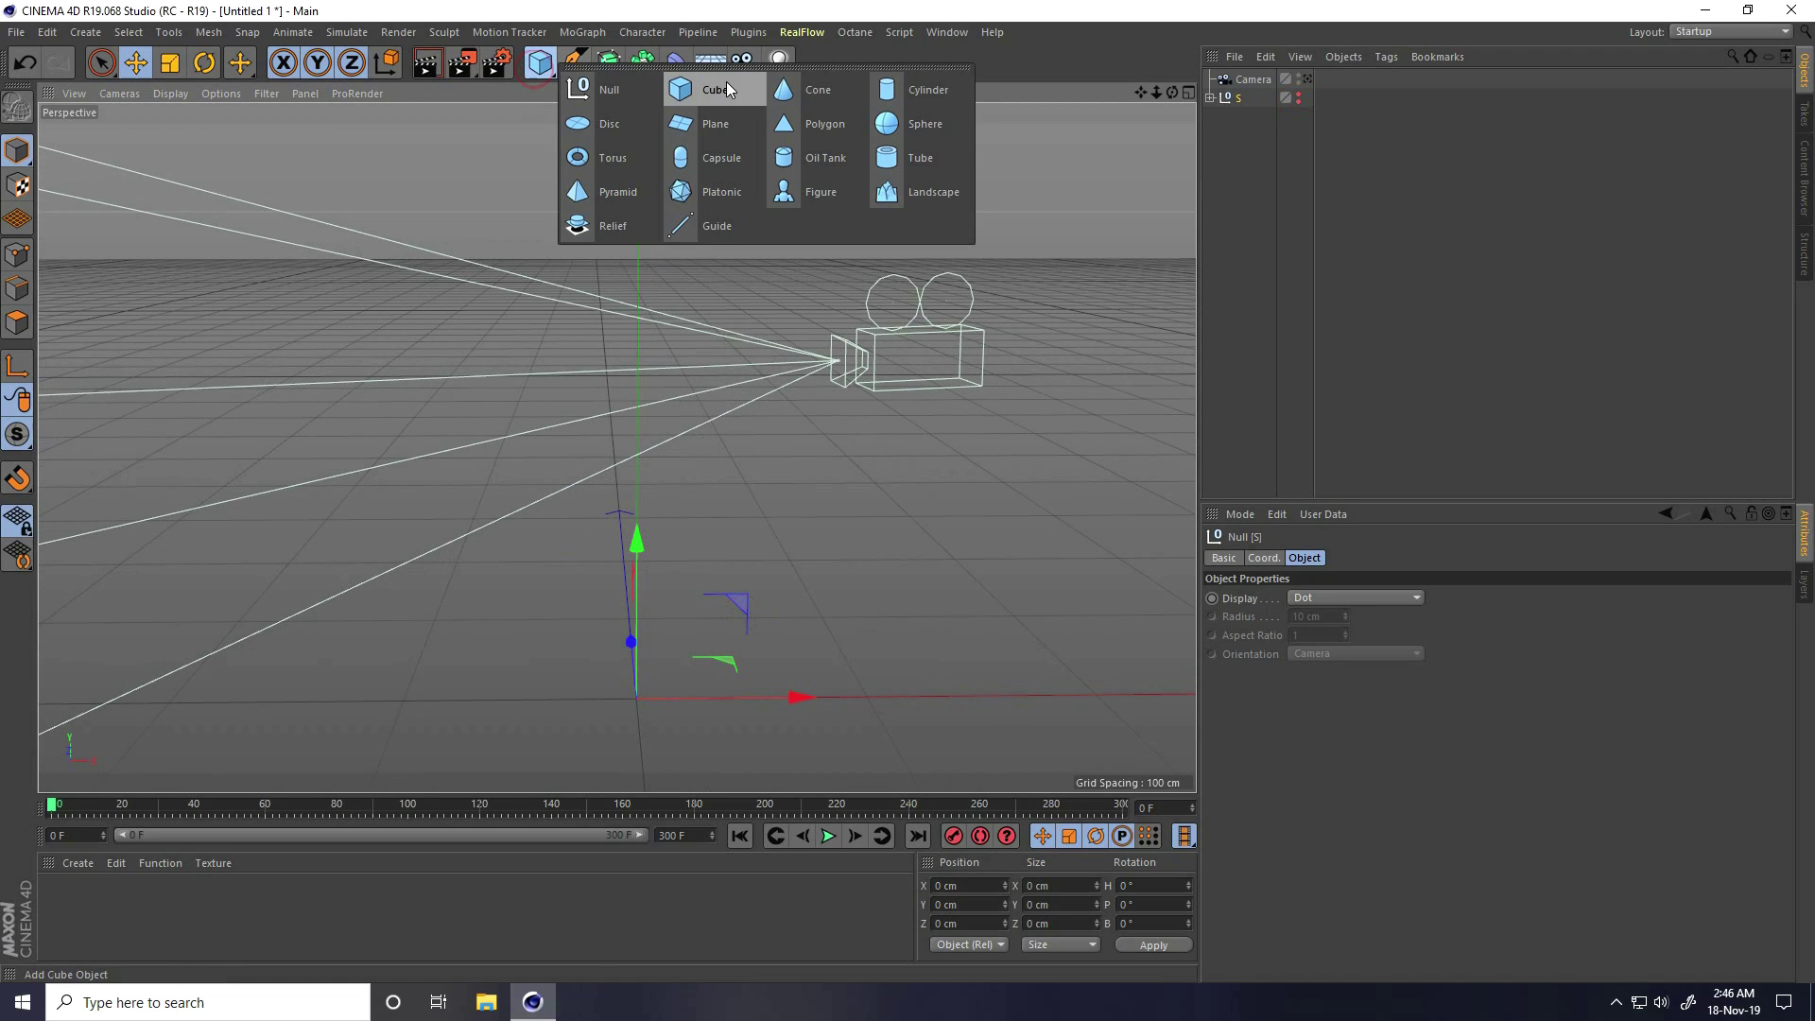
click(726, 82)
alt+right_drag(689, 377, 899, 599)
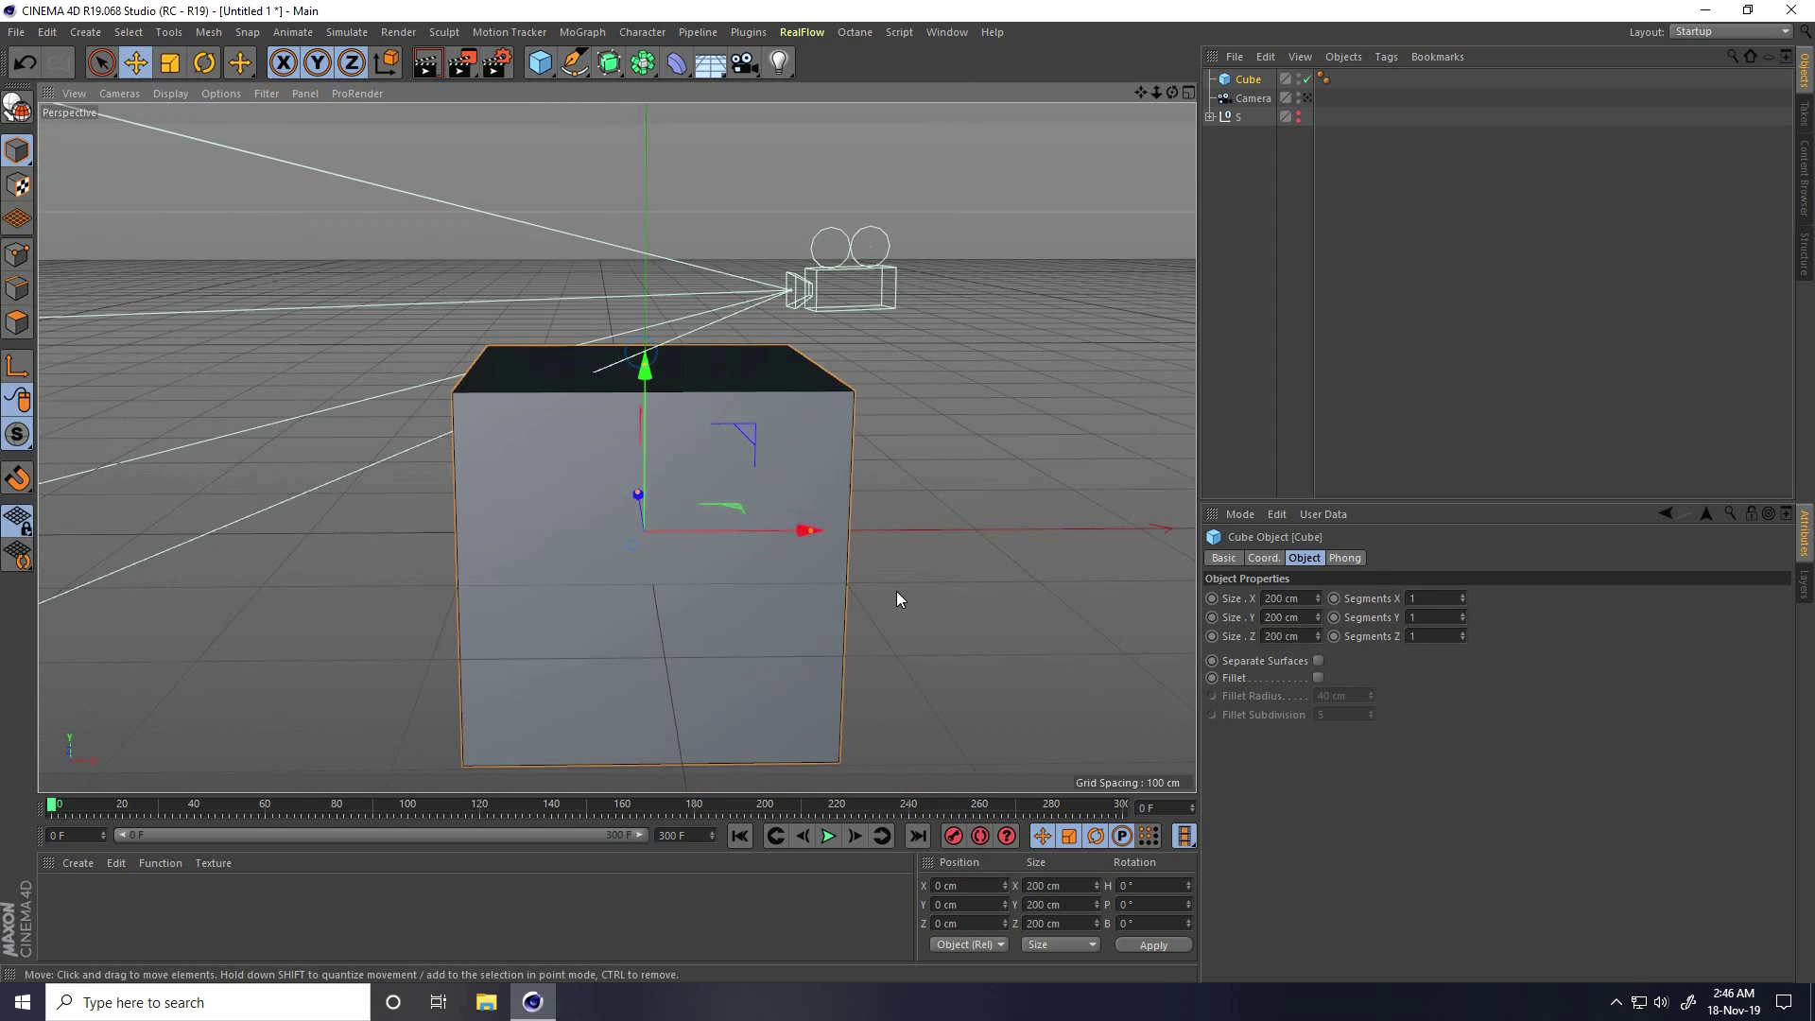
double_click(1300, 598)
text(50)
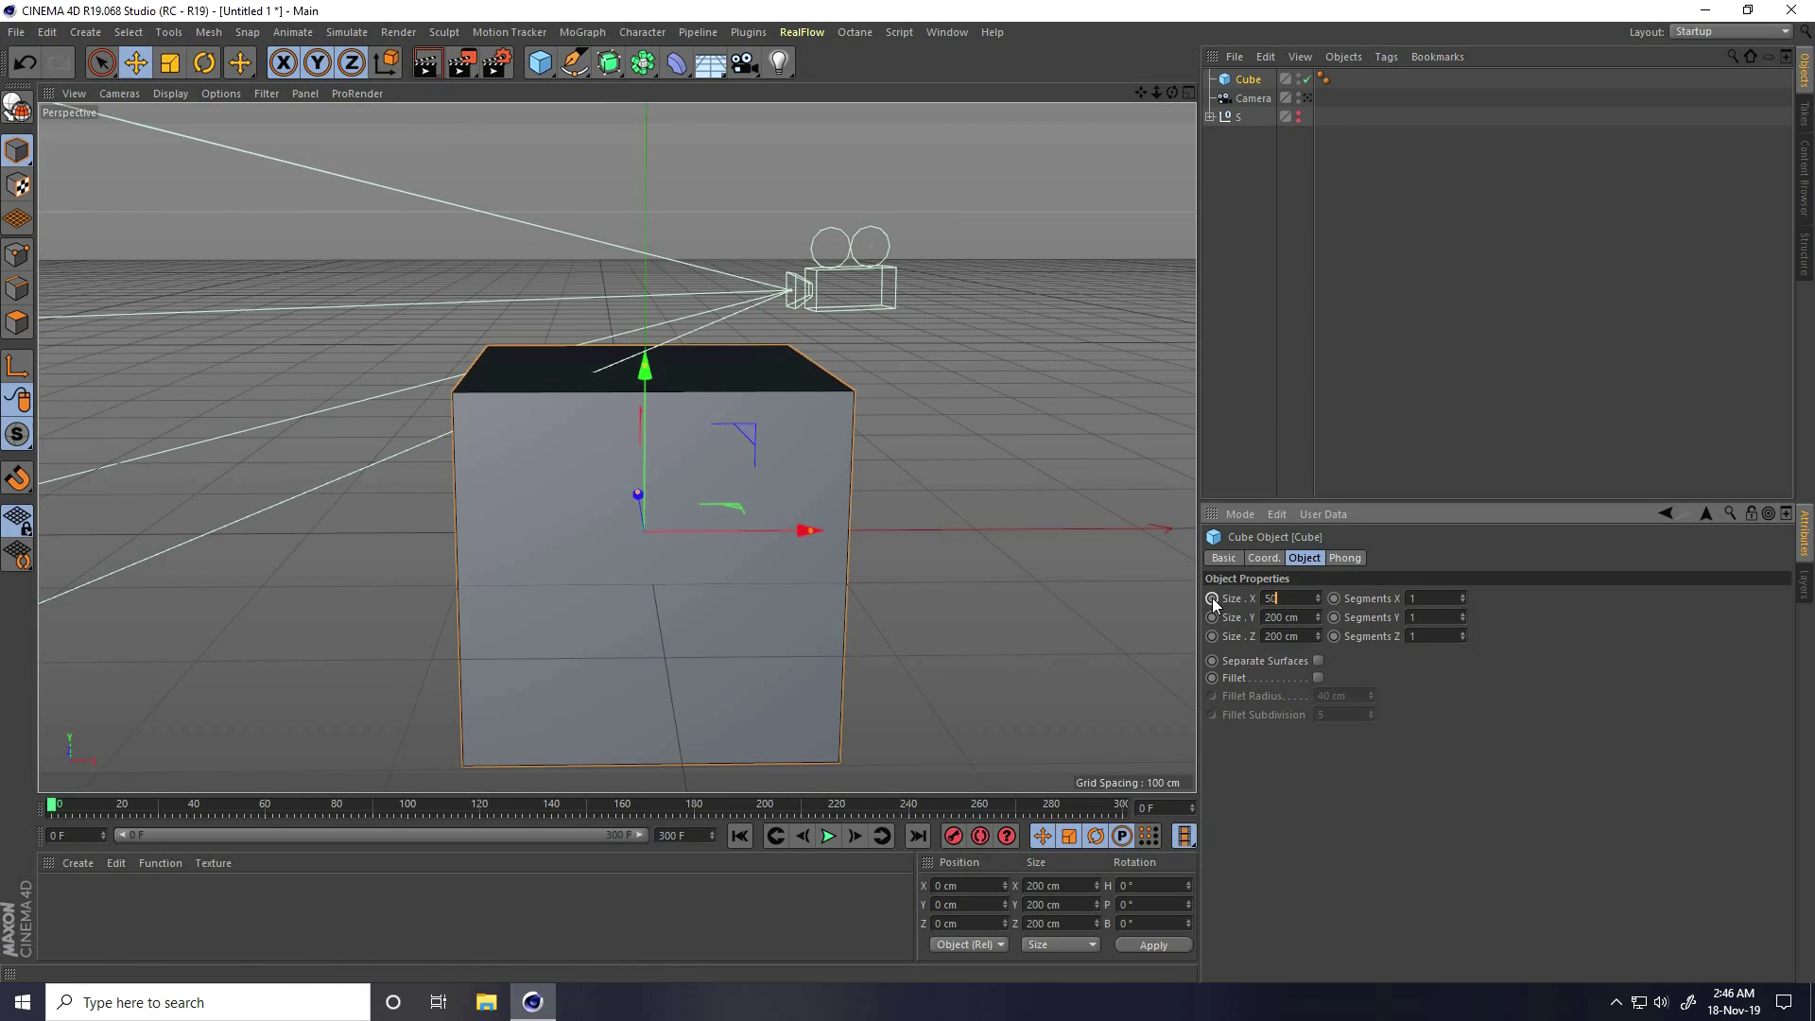
text(0)
key(Tab)
text(500)
key(Tab)
text(500)
key(Return)
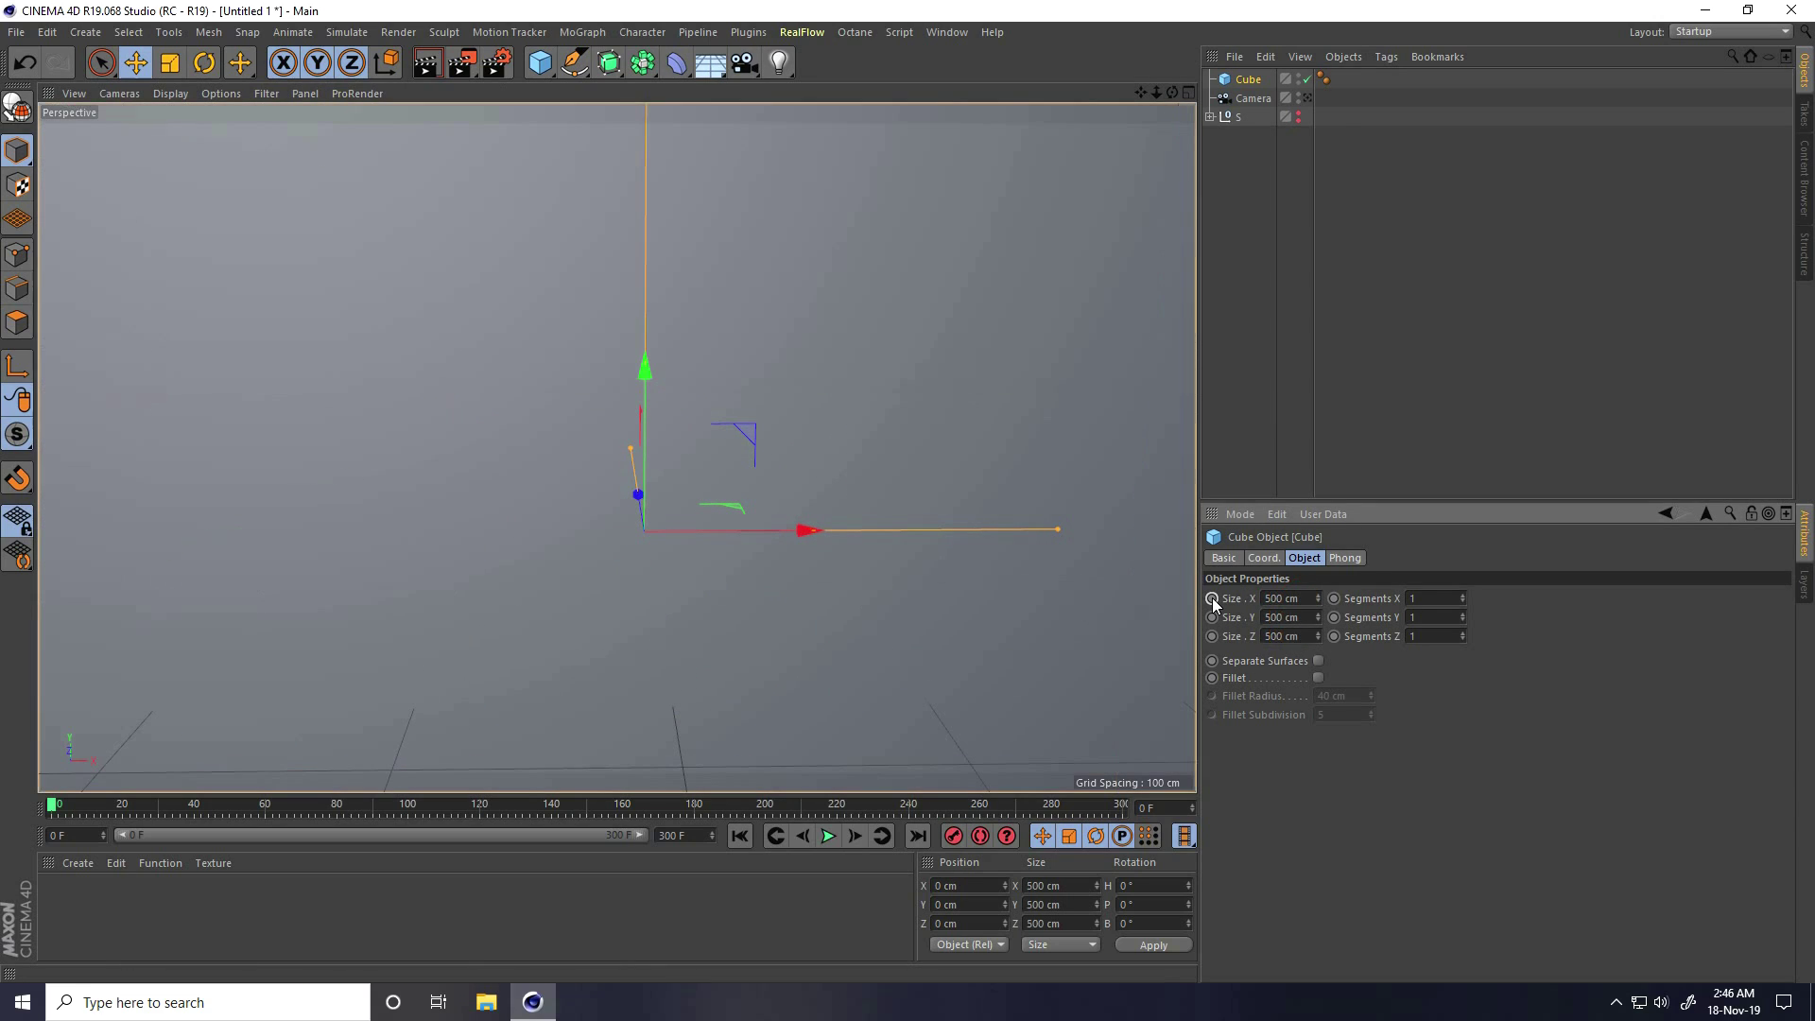
scroll(666, 487, down, 5)
alt+drag(672, 507, 529, 521)
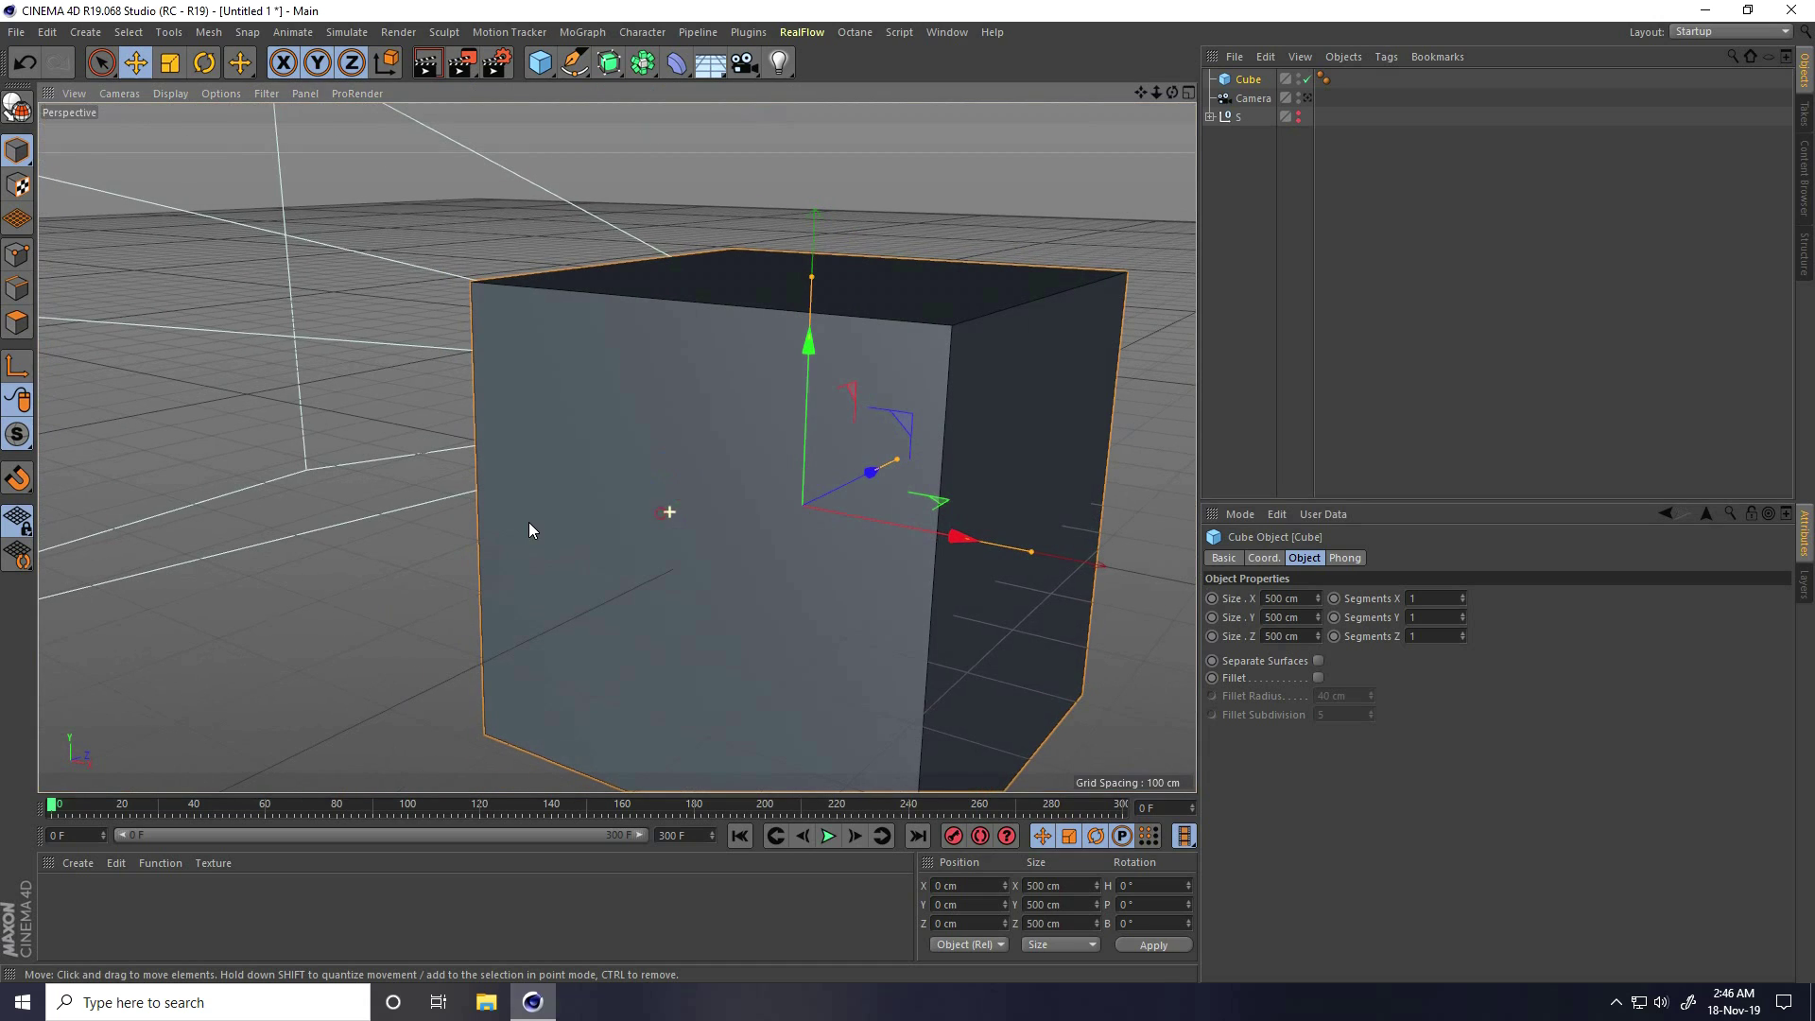
- Parent the cube under a new Voronoi Fracture and show its point source settings
click(586, 32)
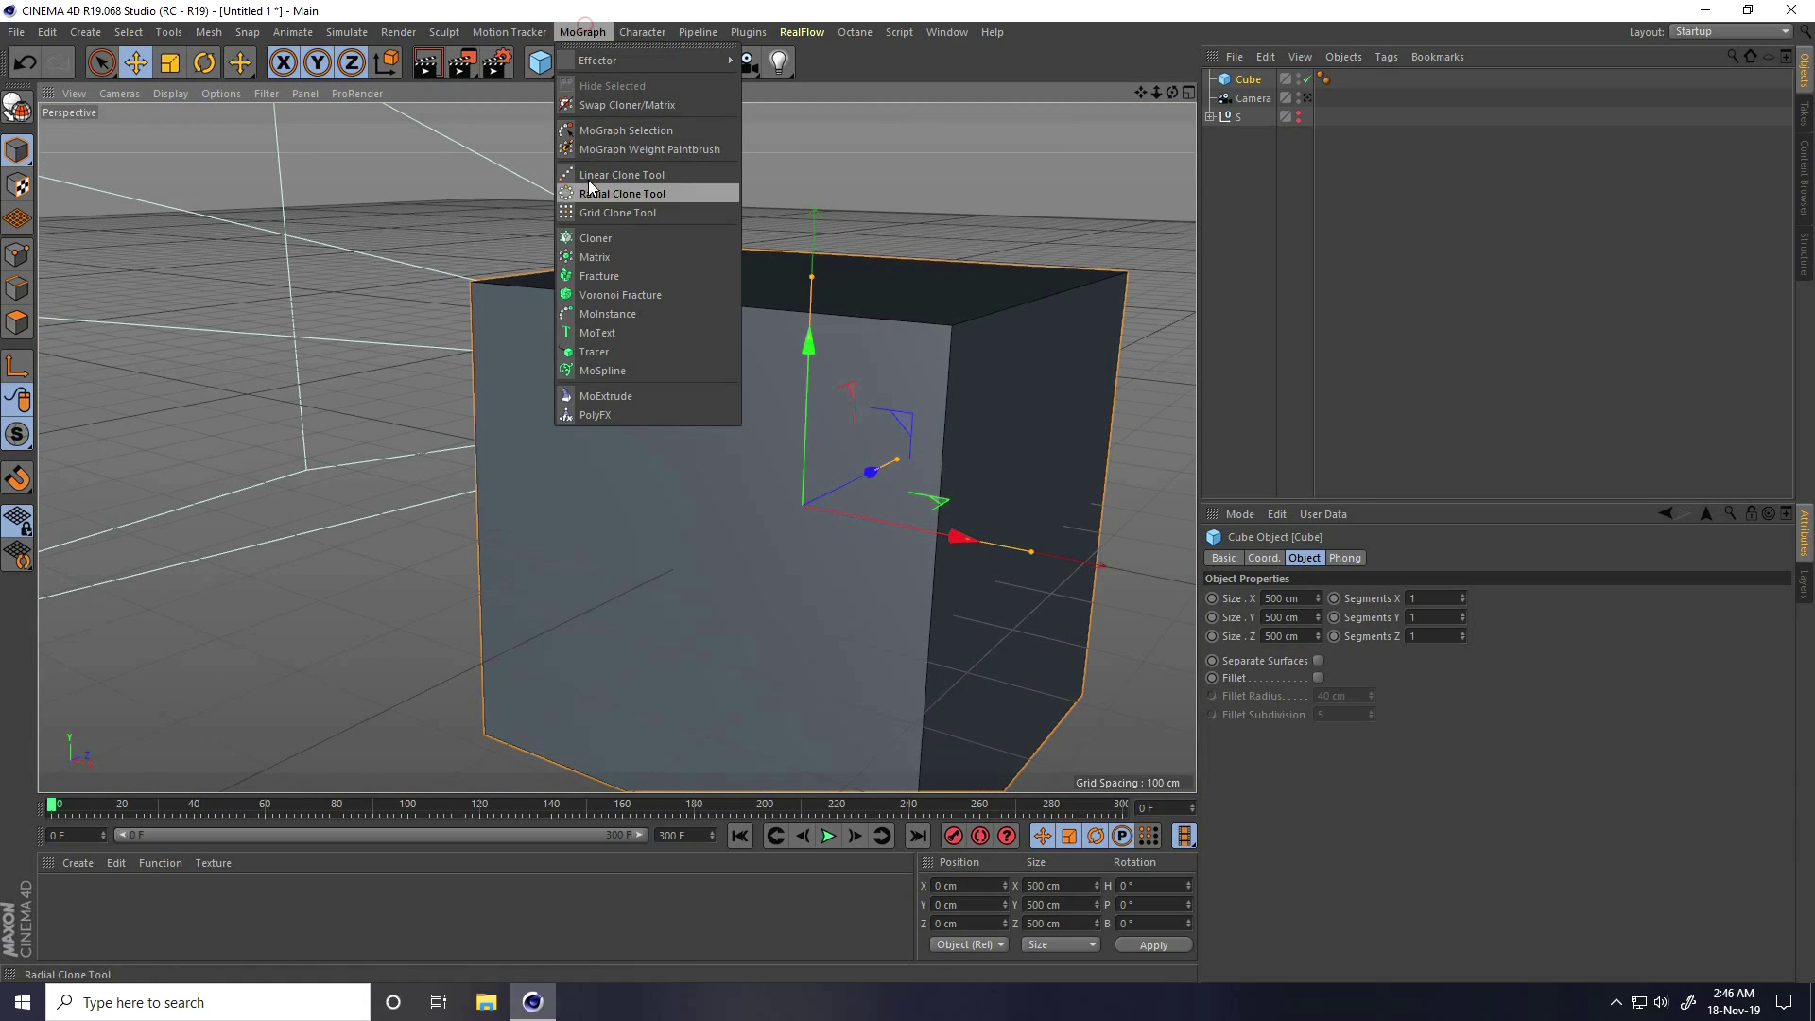
click(598, 293)
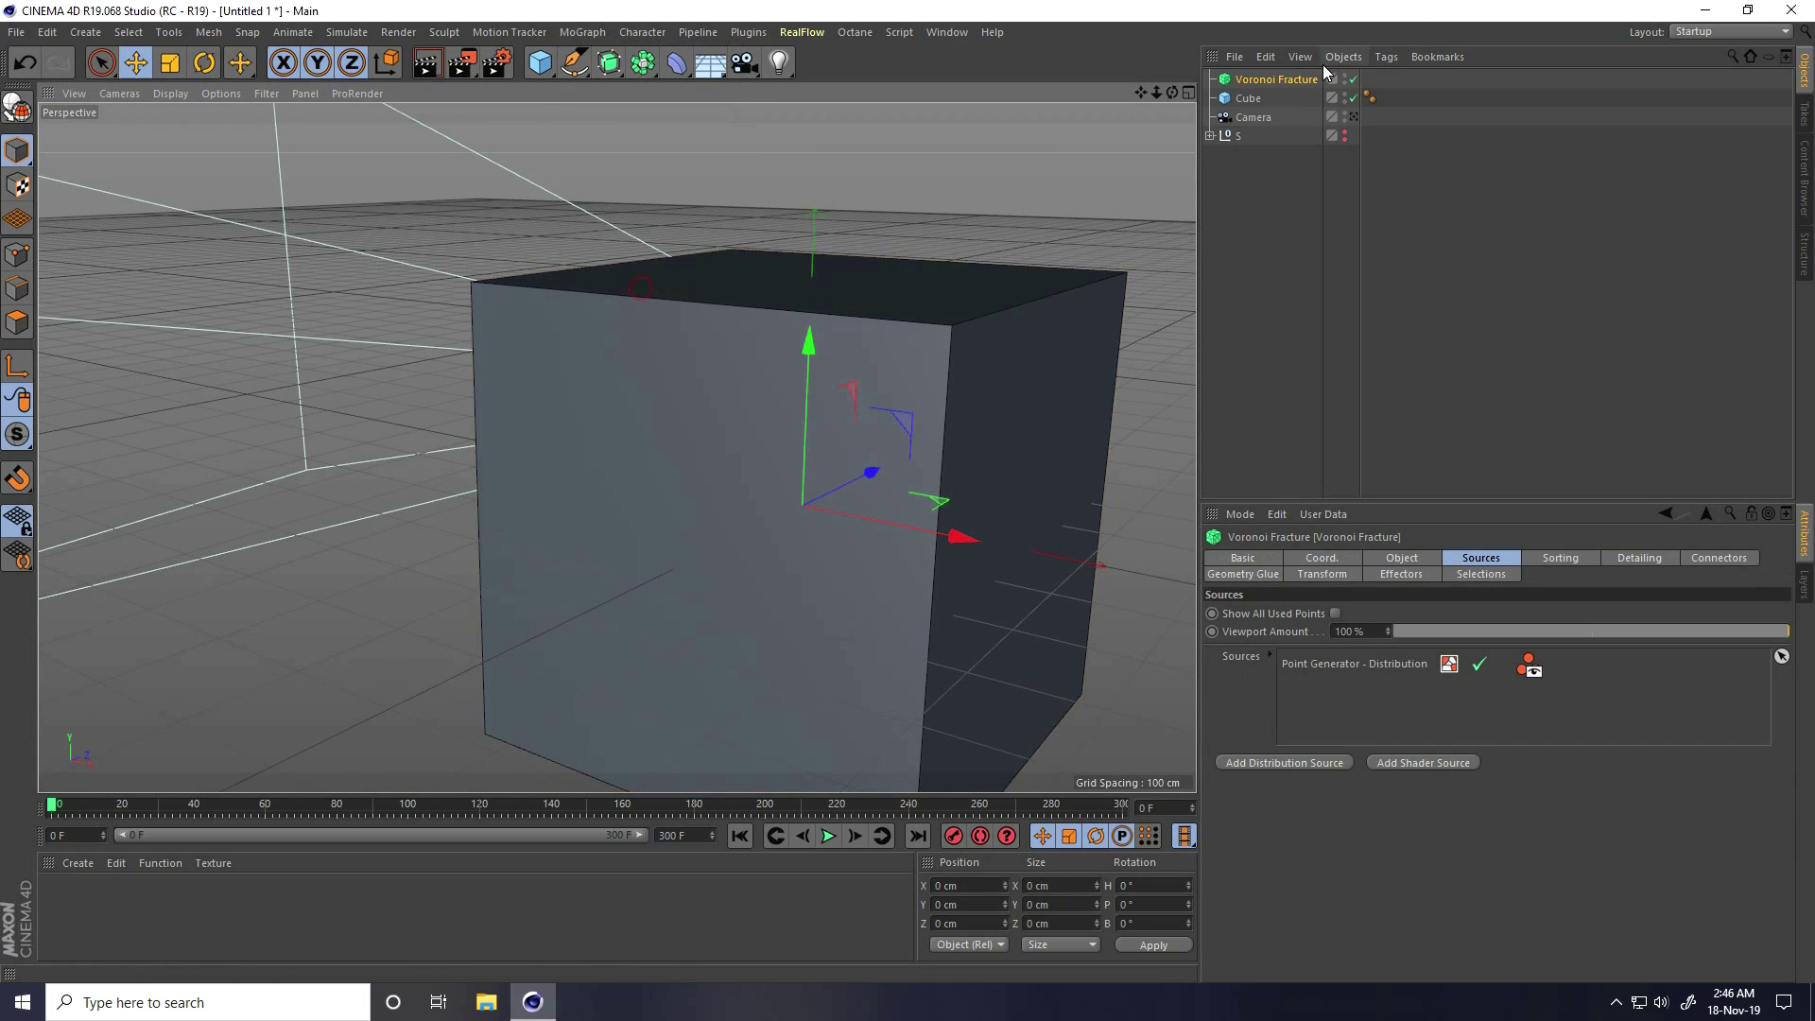
click(1249, 100)
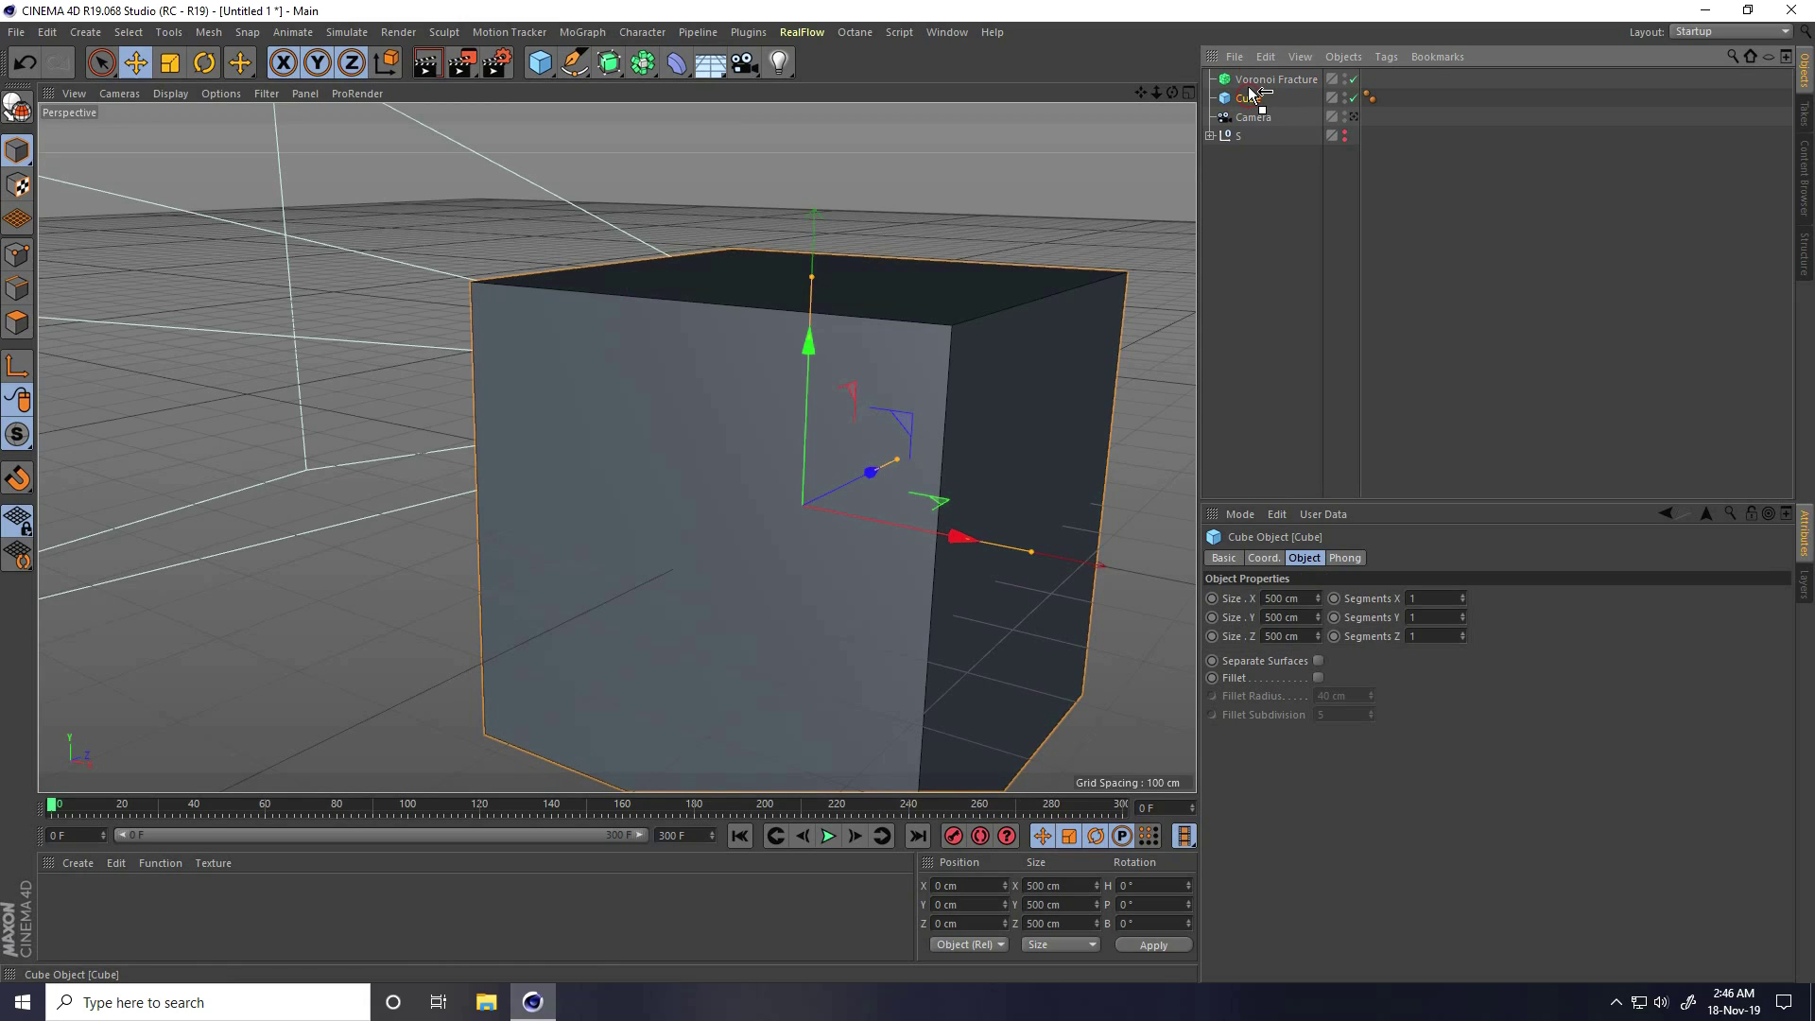
drag(1252, 80, 1252, 81)
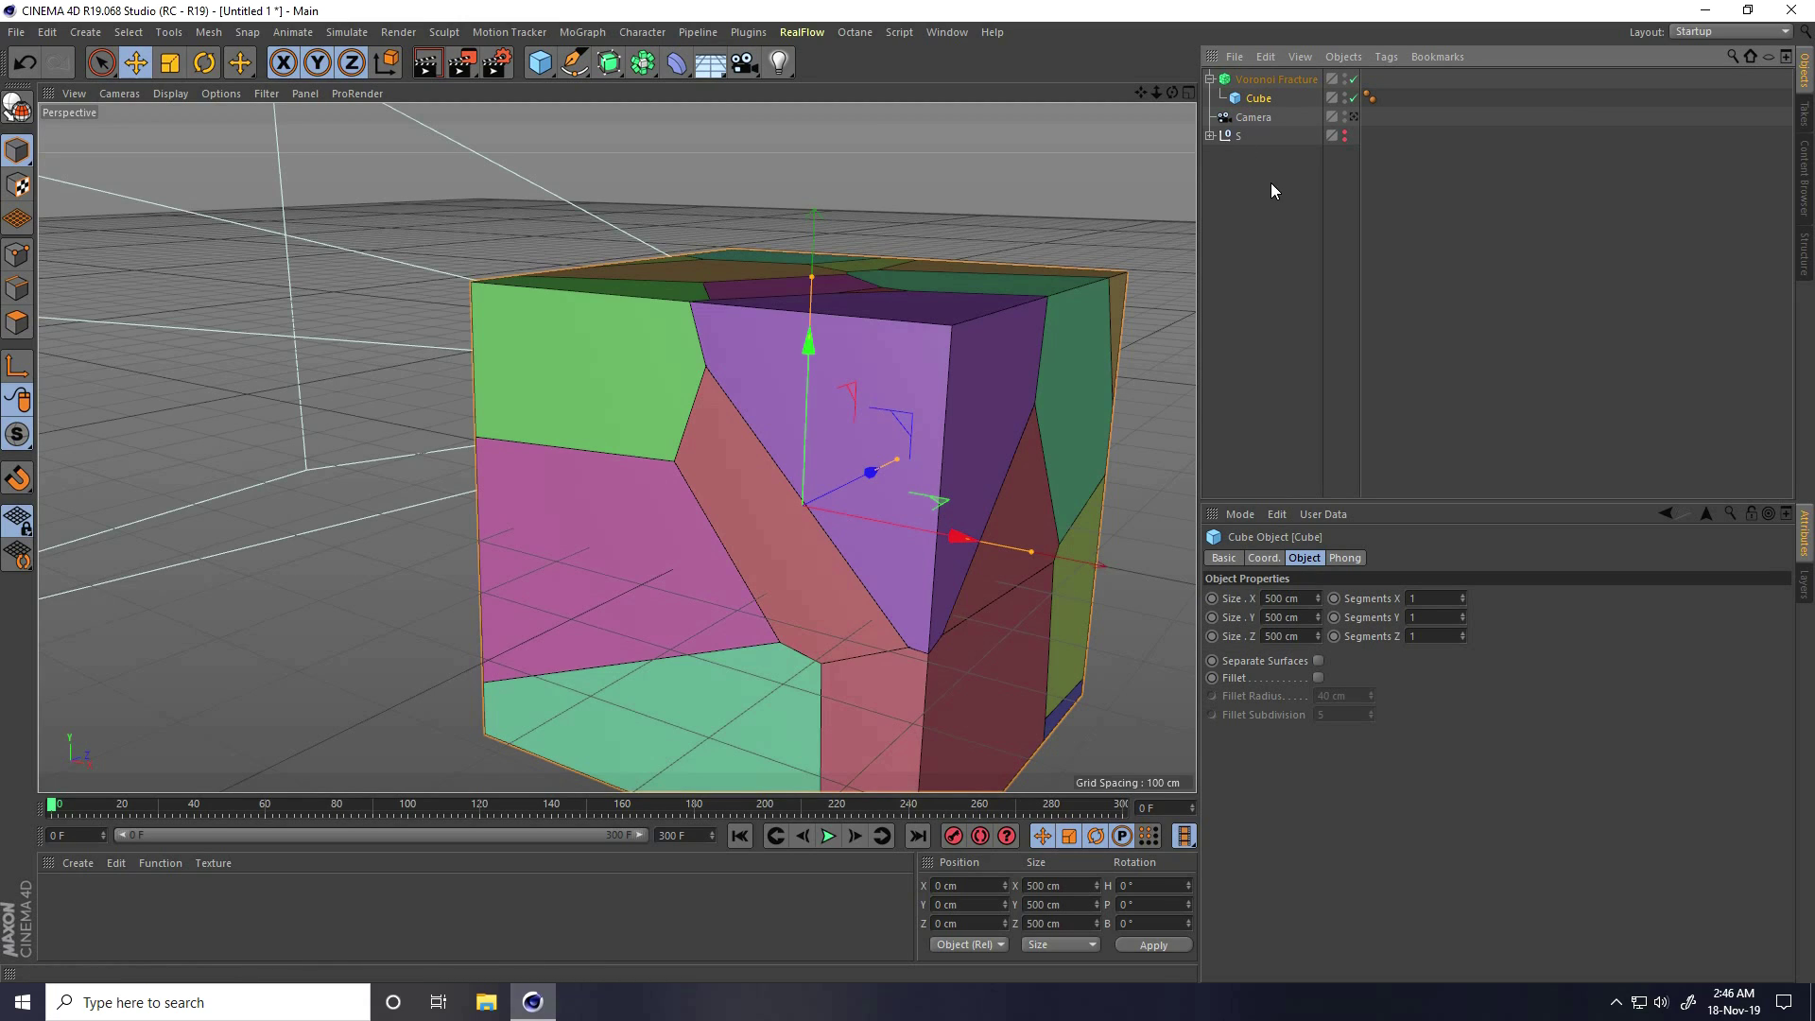
click(1243, 85)
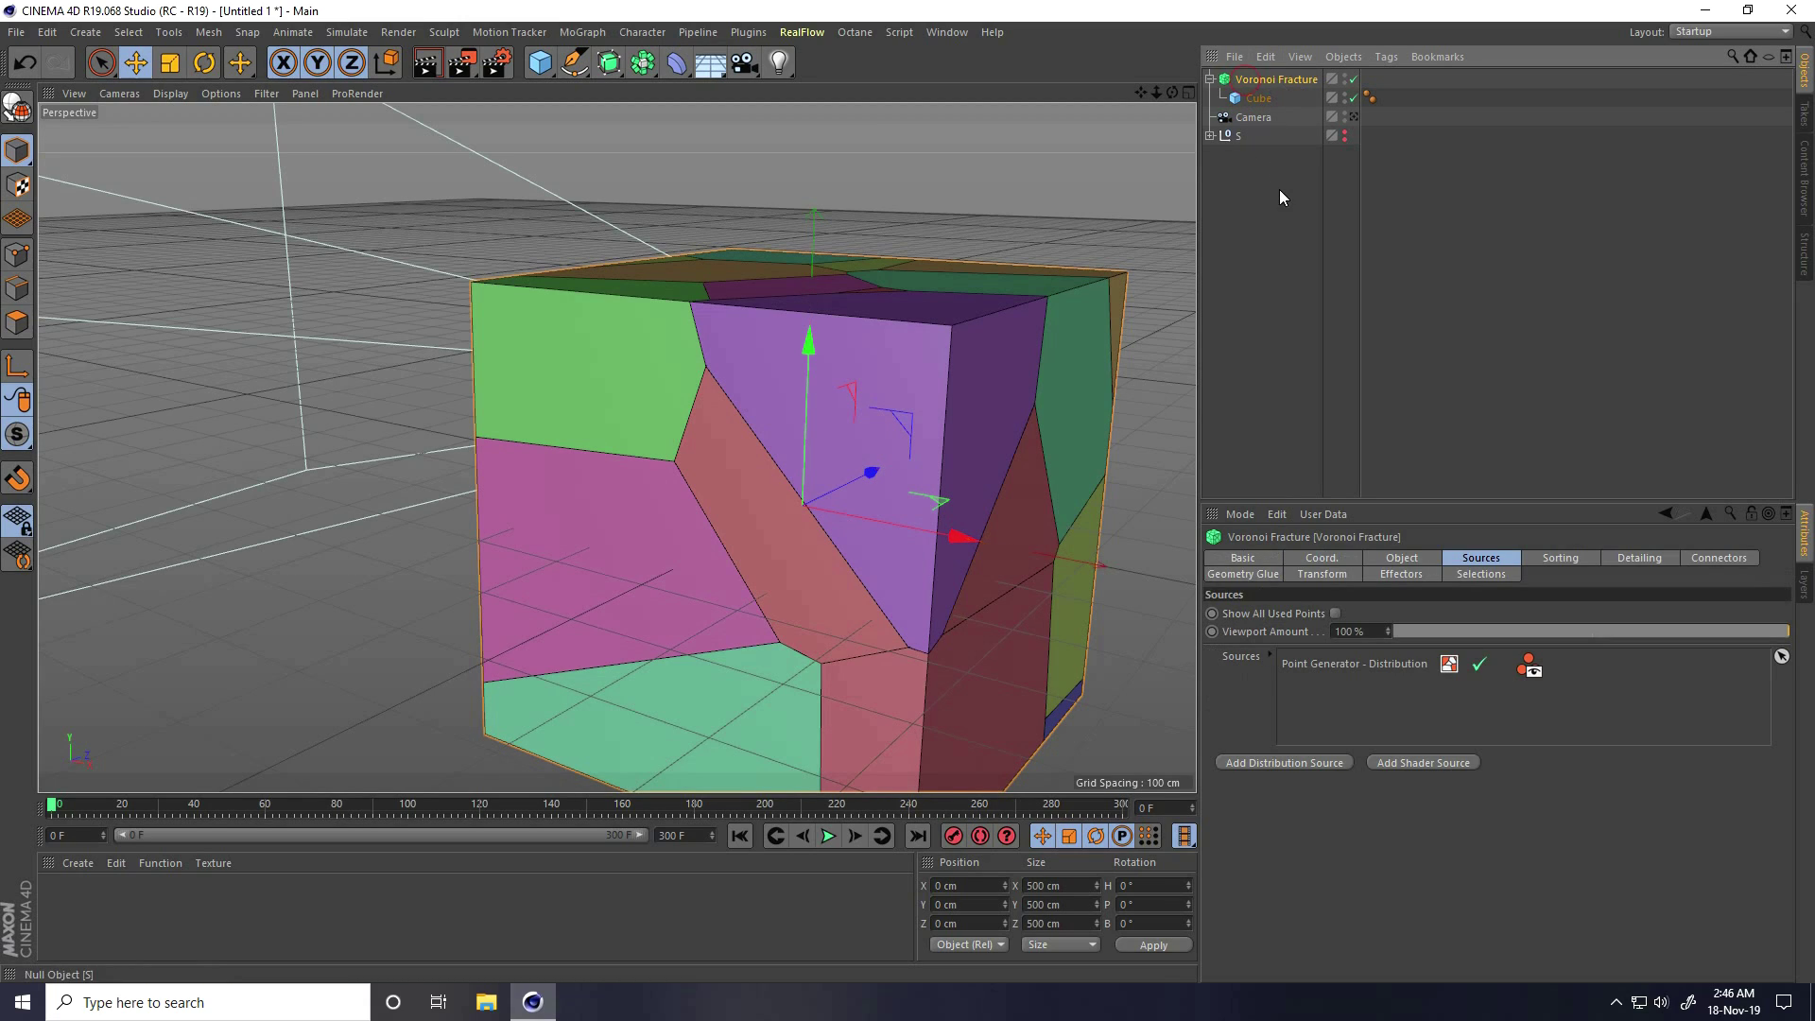
click(1336, 664)
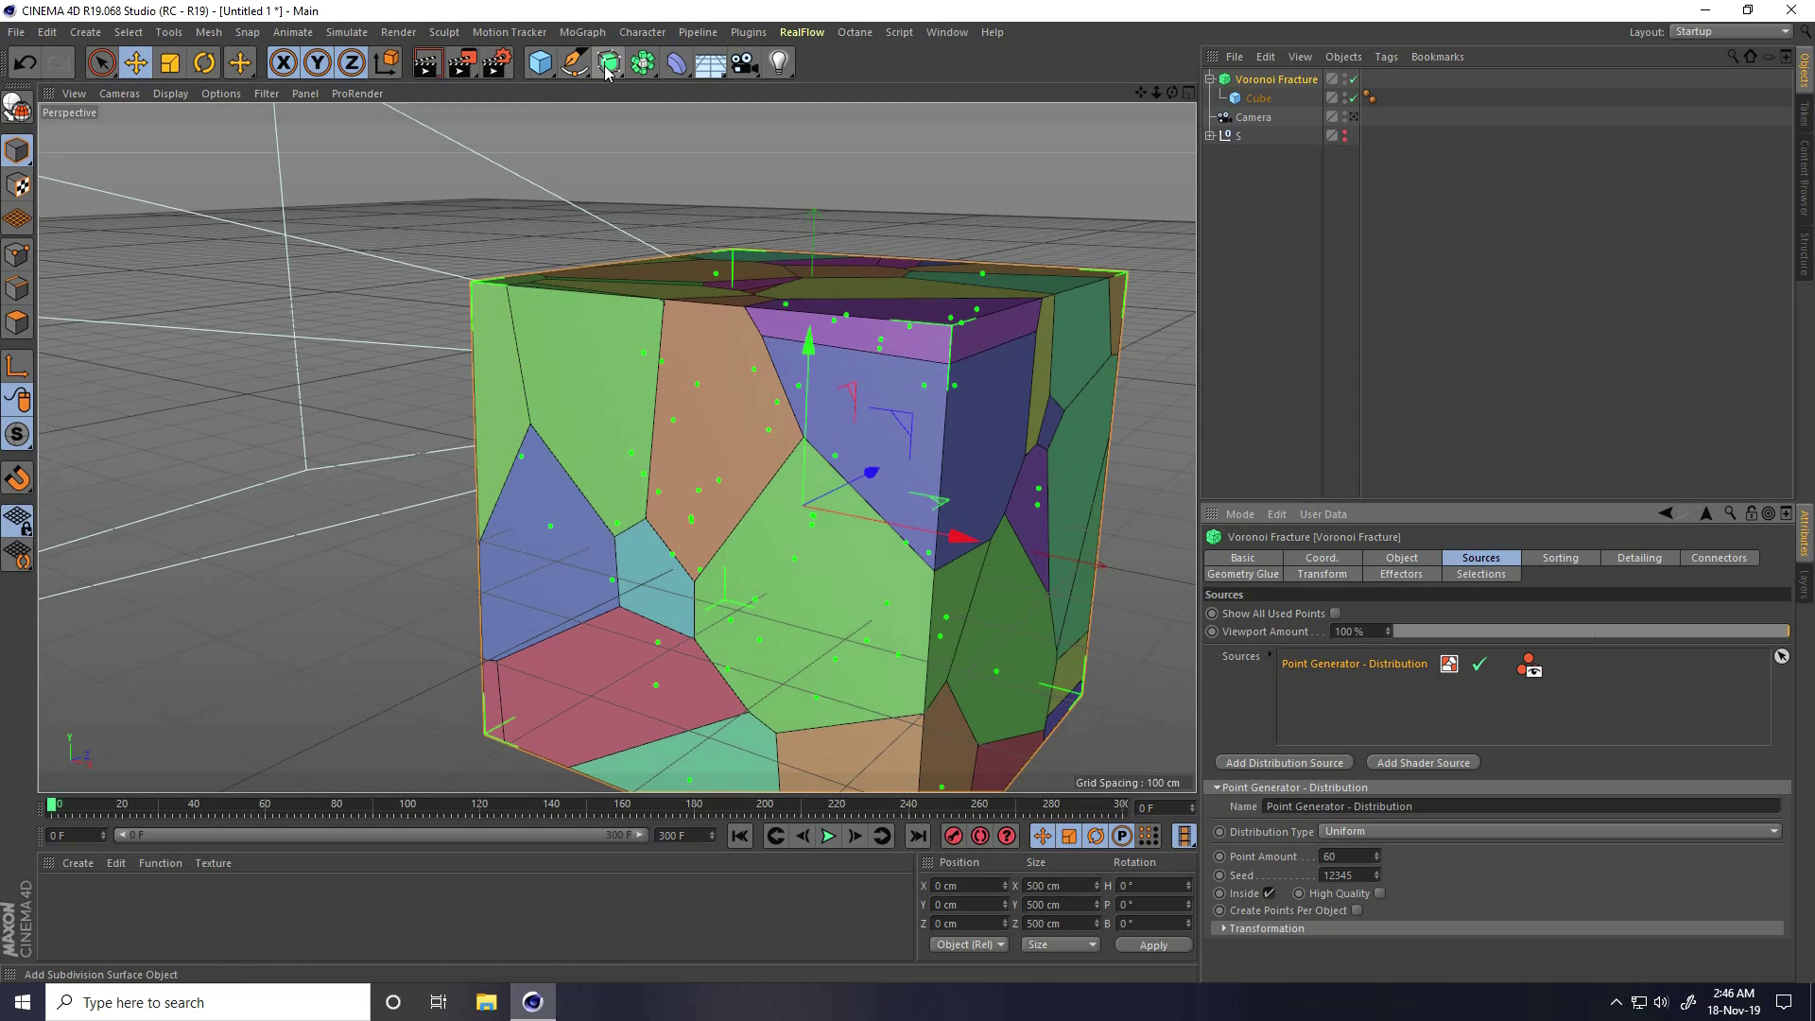
- Add a Connect object and place the Voronoi Fracture inside it
click(642, 63)
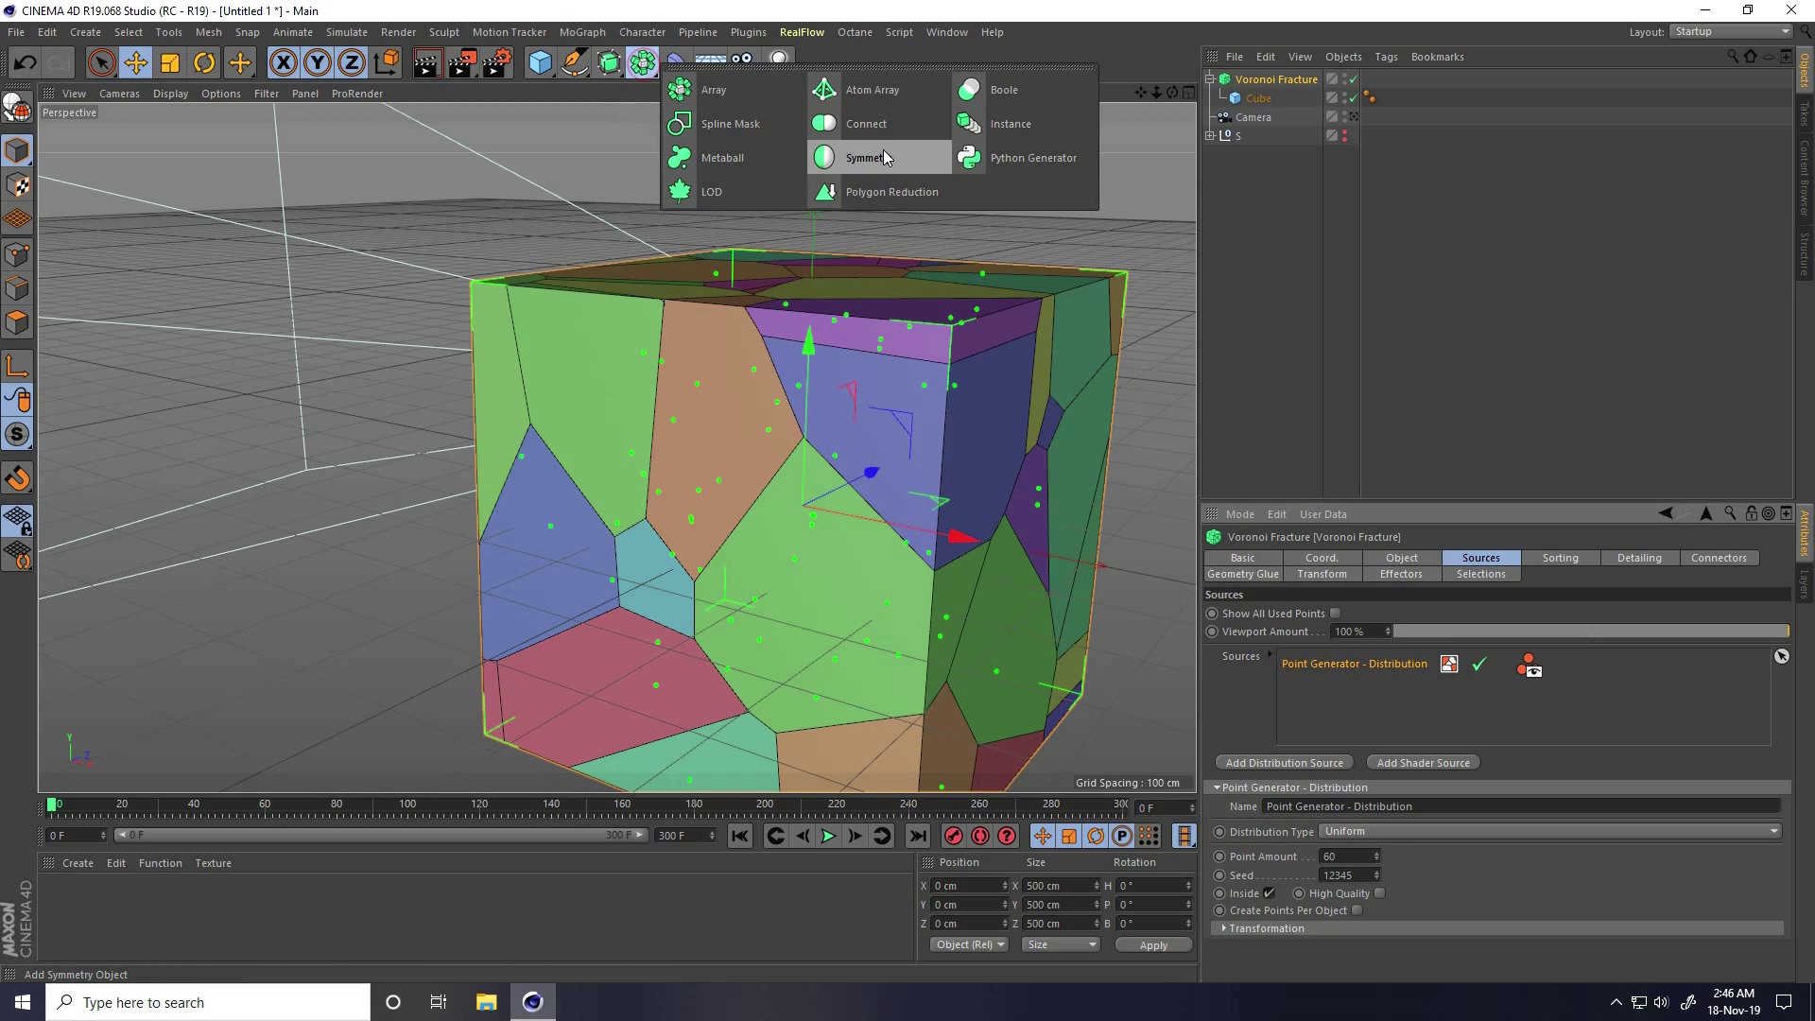
click(865, 124)
drag(1269, 106, 1258, 85)
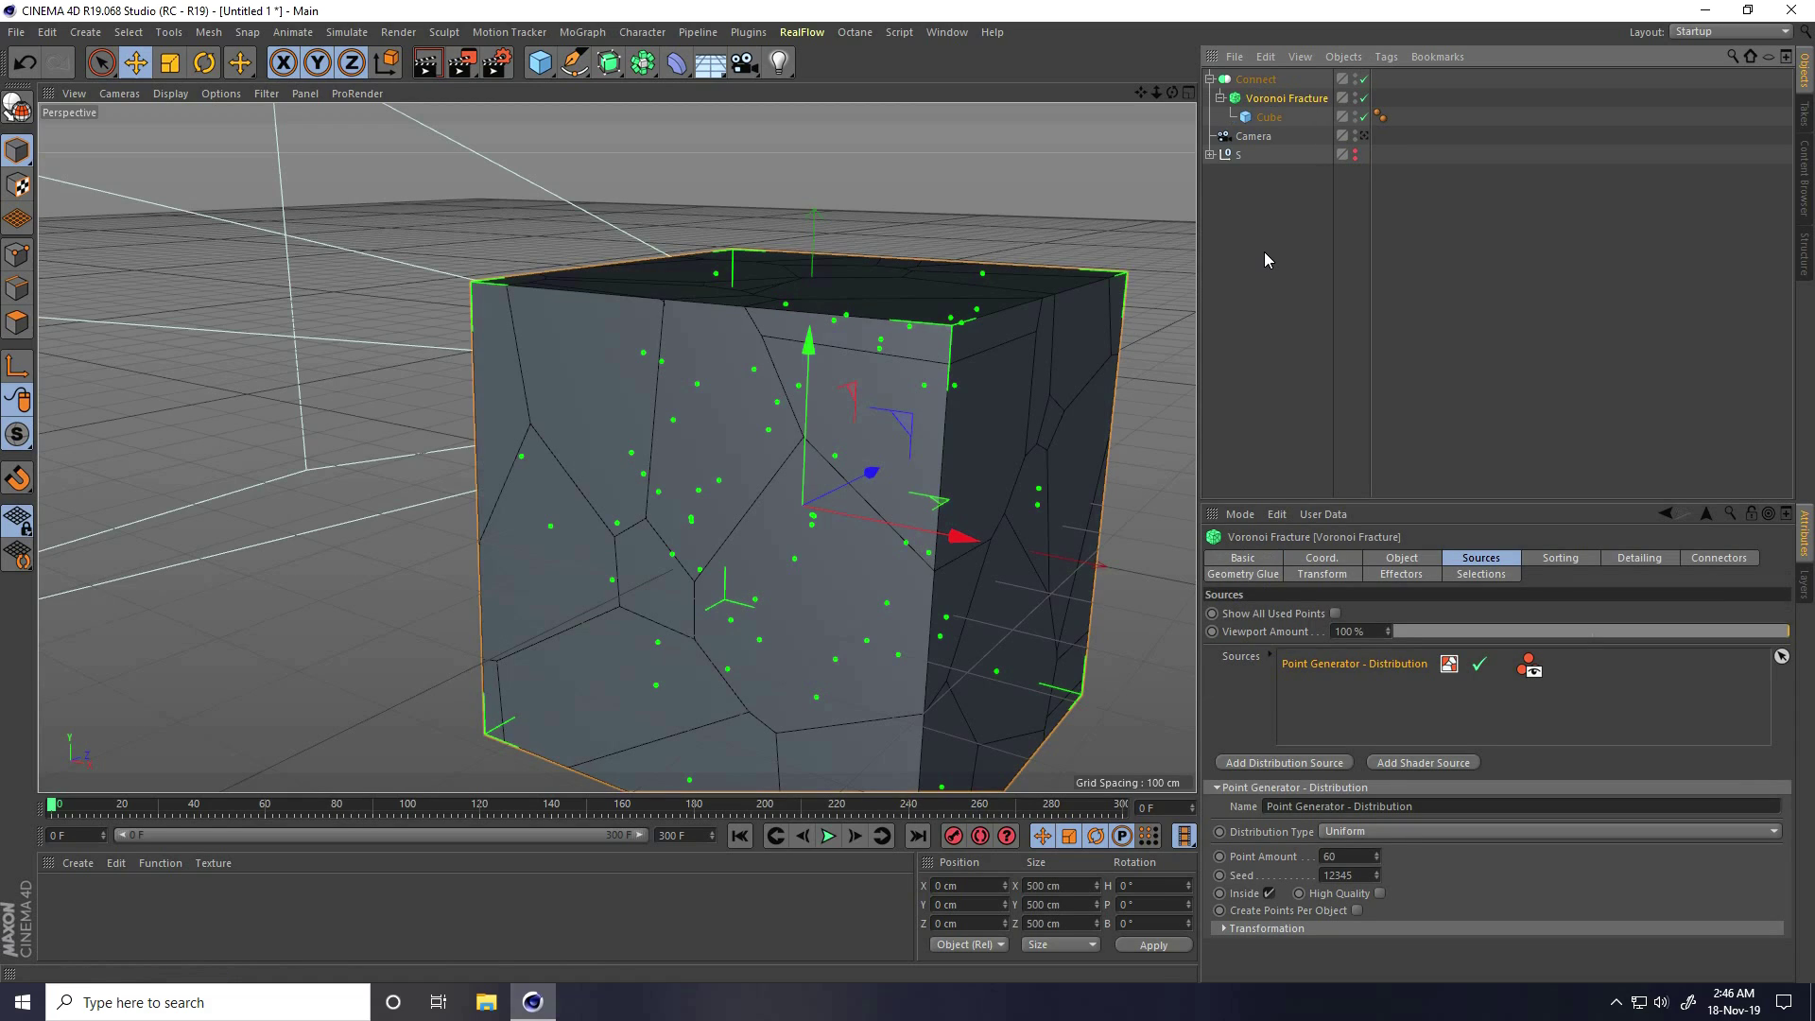
- Add a Metaball tag to the Connect object and edit its Strength
right_click(1258, 83)
mouse_move(1285, 87)
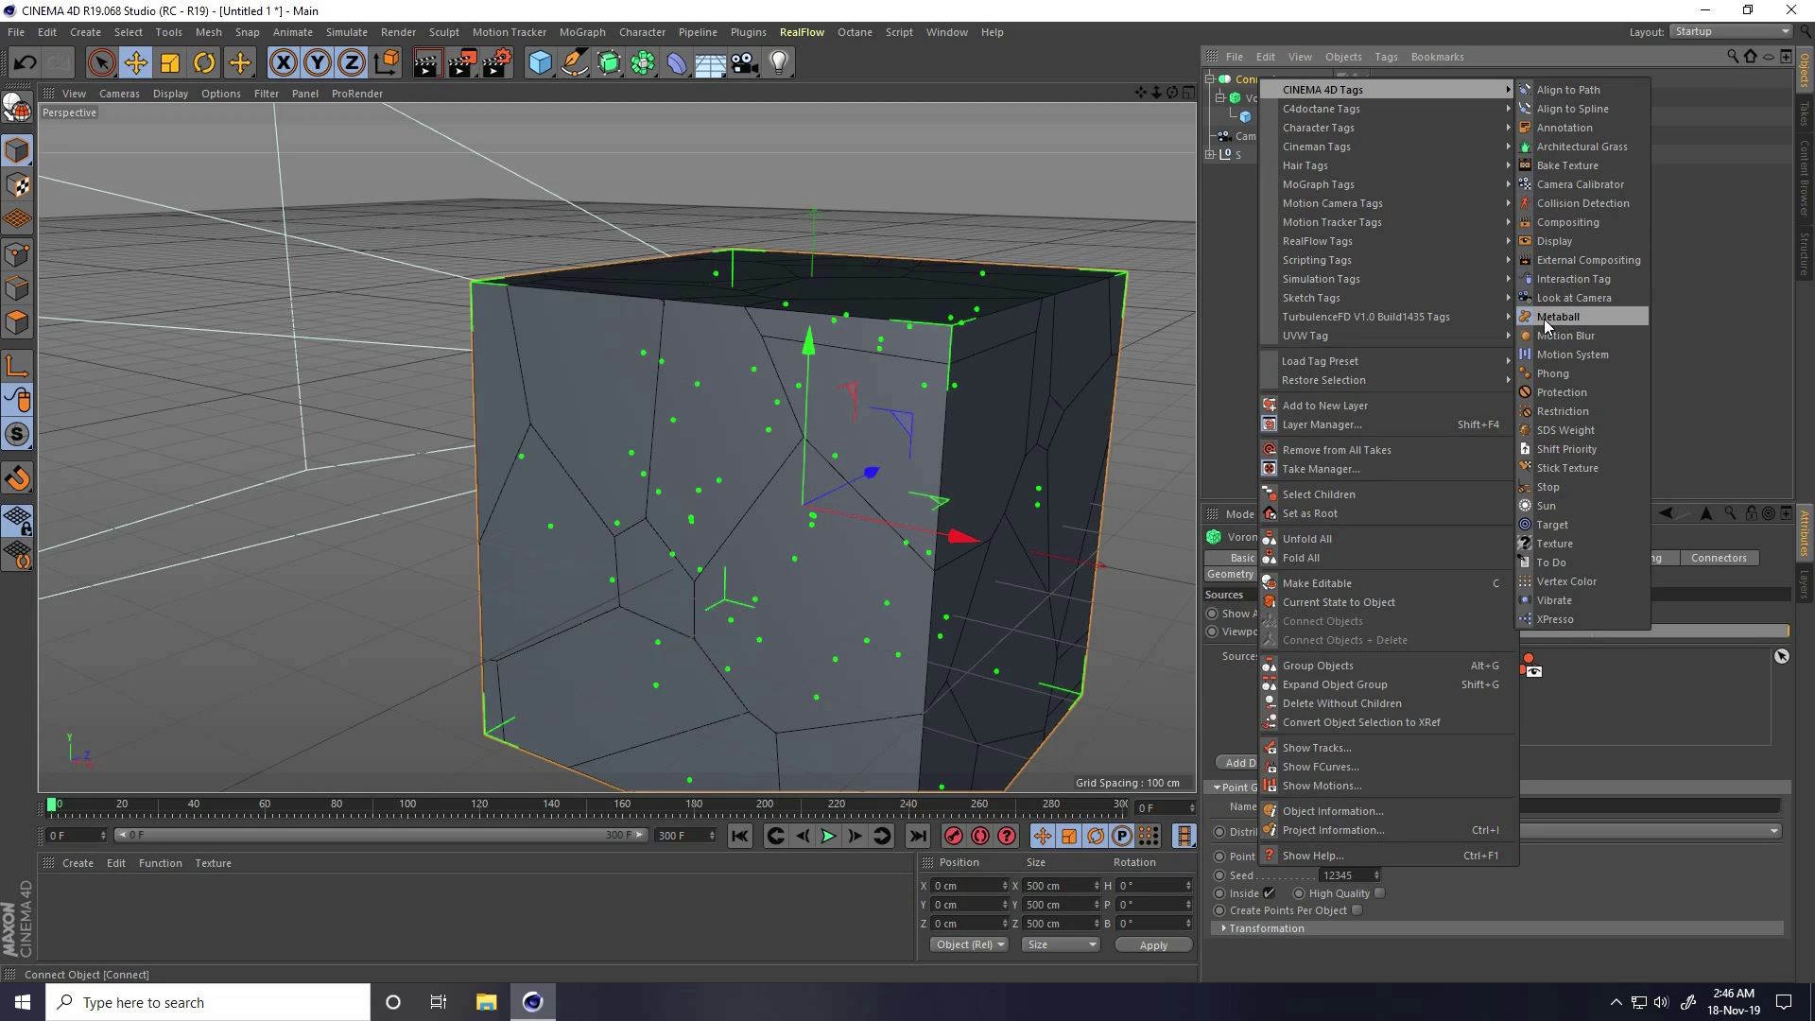
click(1586, 320)
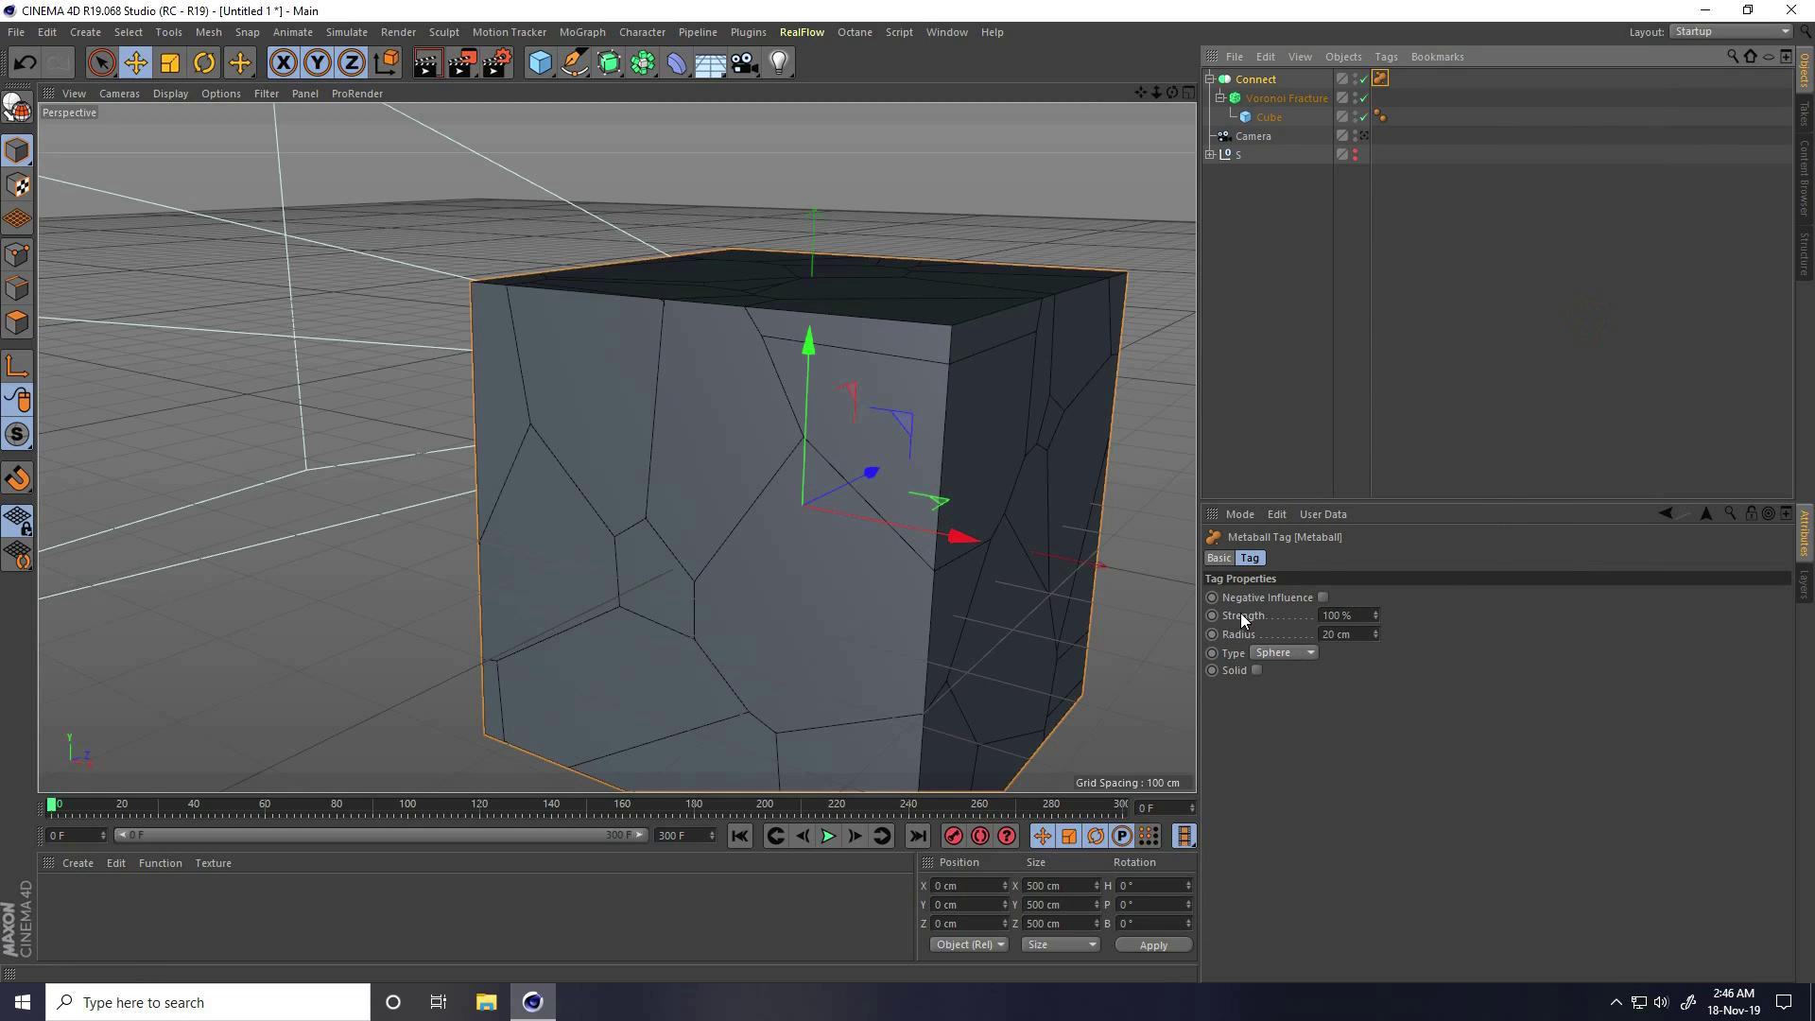
double_click(1356, 614)
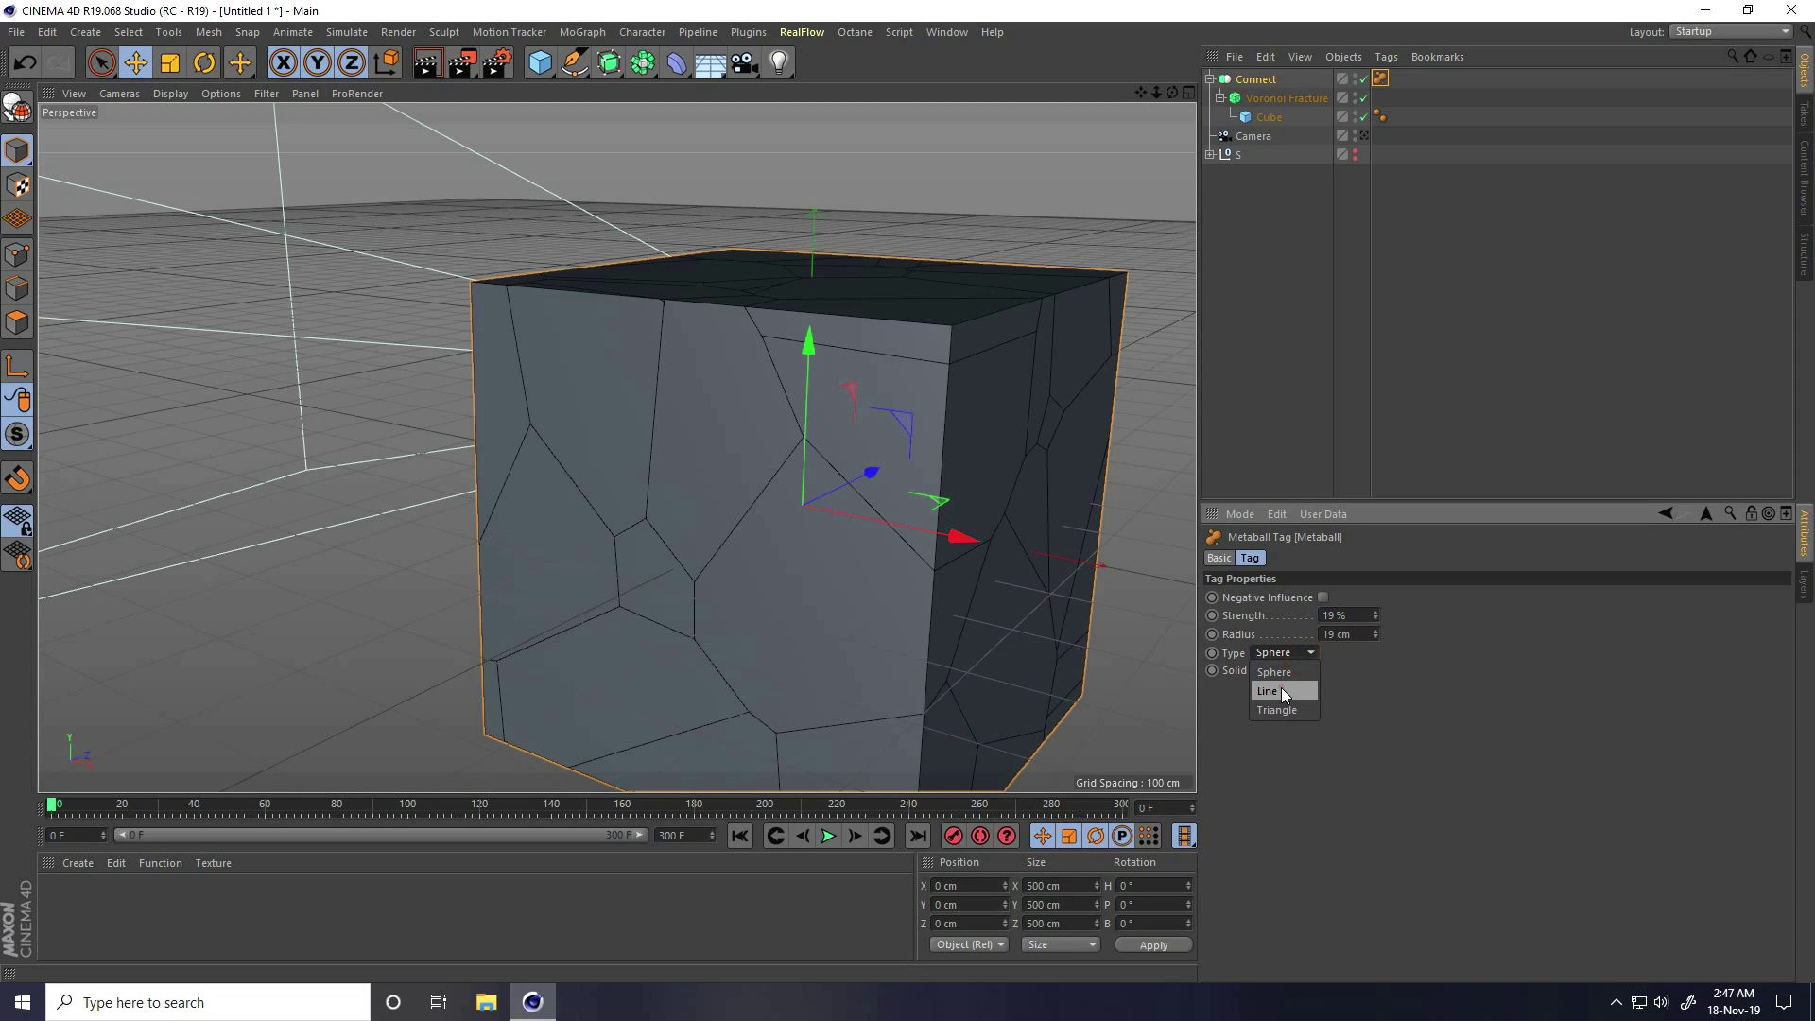
alt+drag(673, 440, 711, 443)
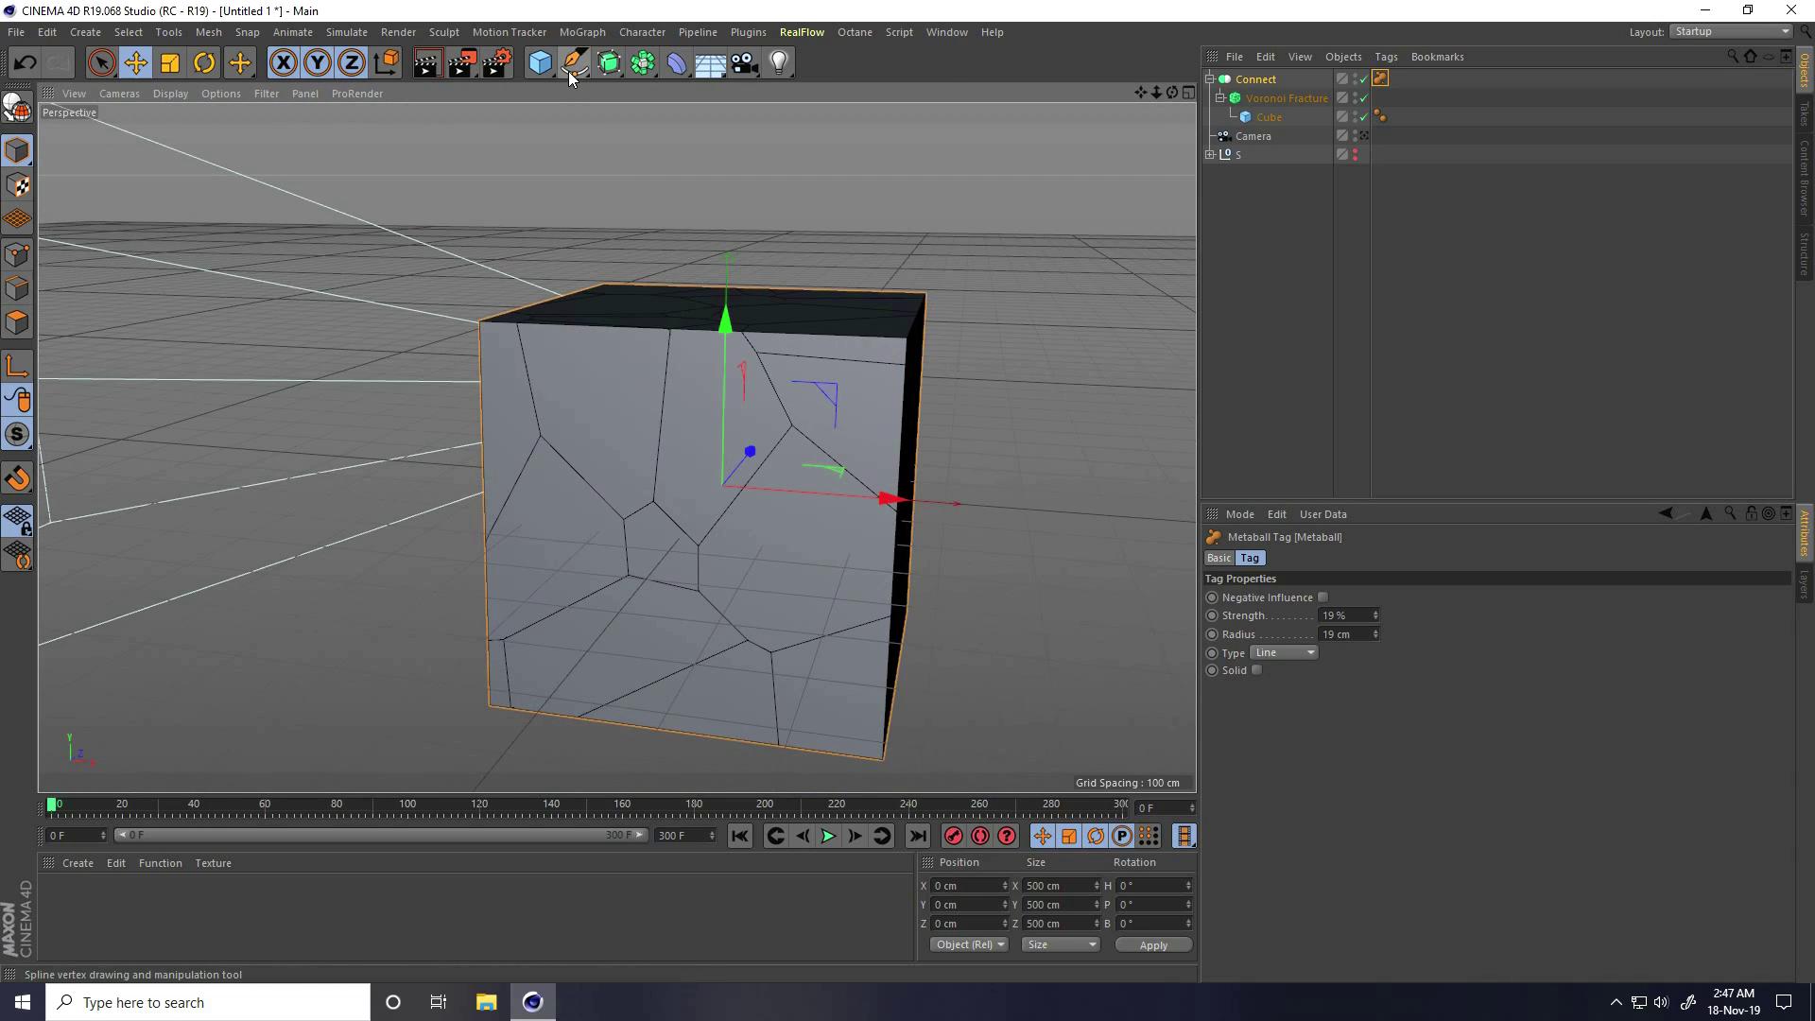
- Add a Metaball object and put the Connect object inside it
click(643, 63)
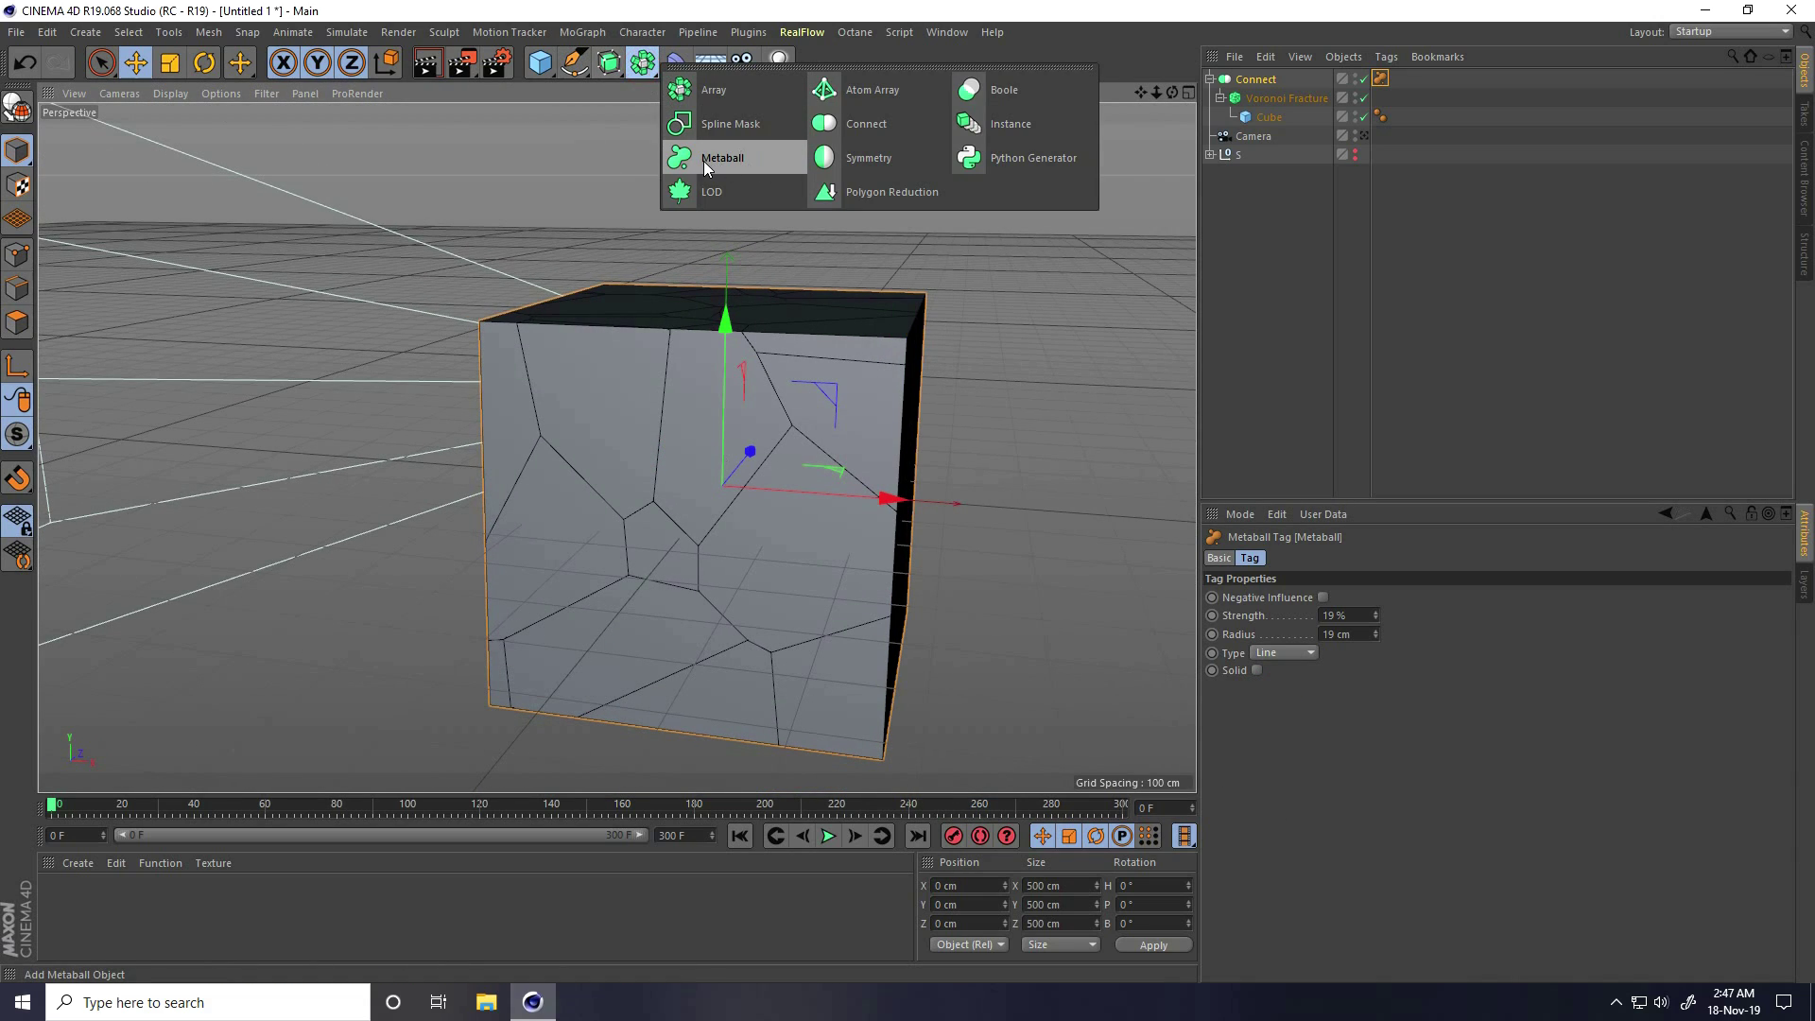
click(762, 157)
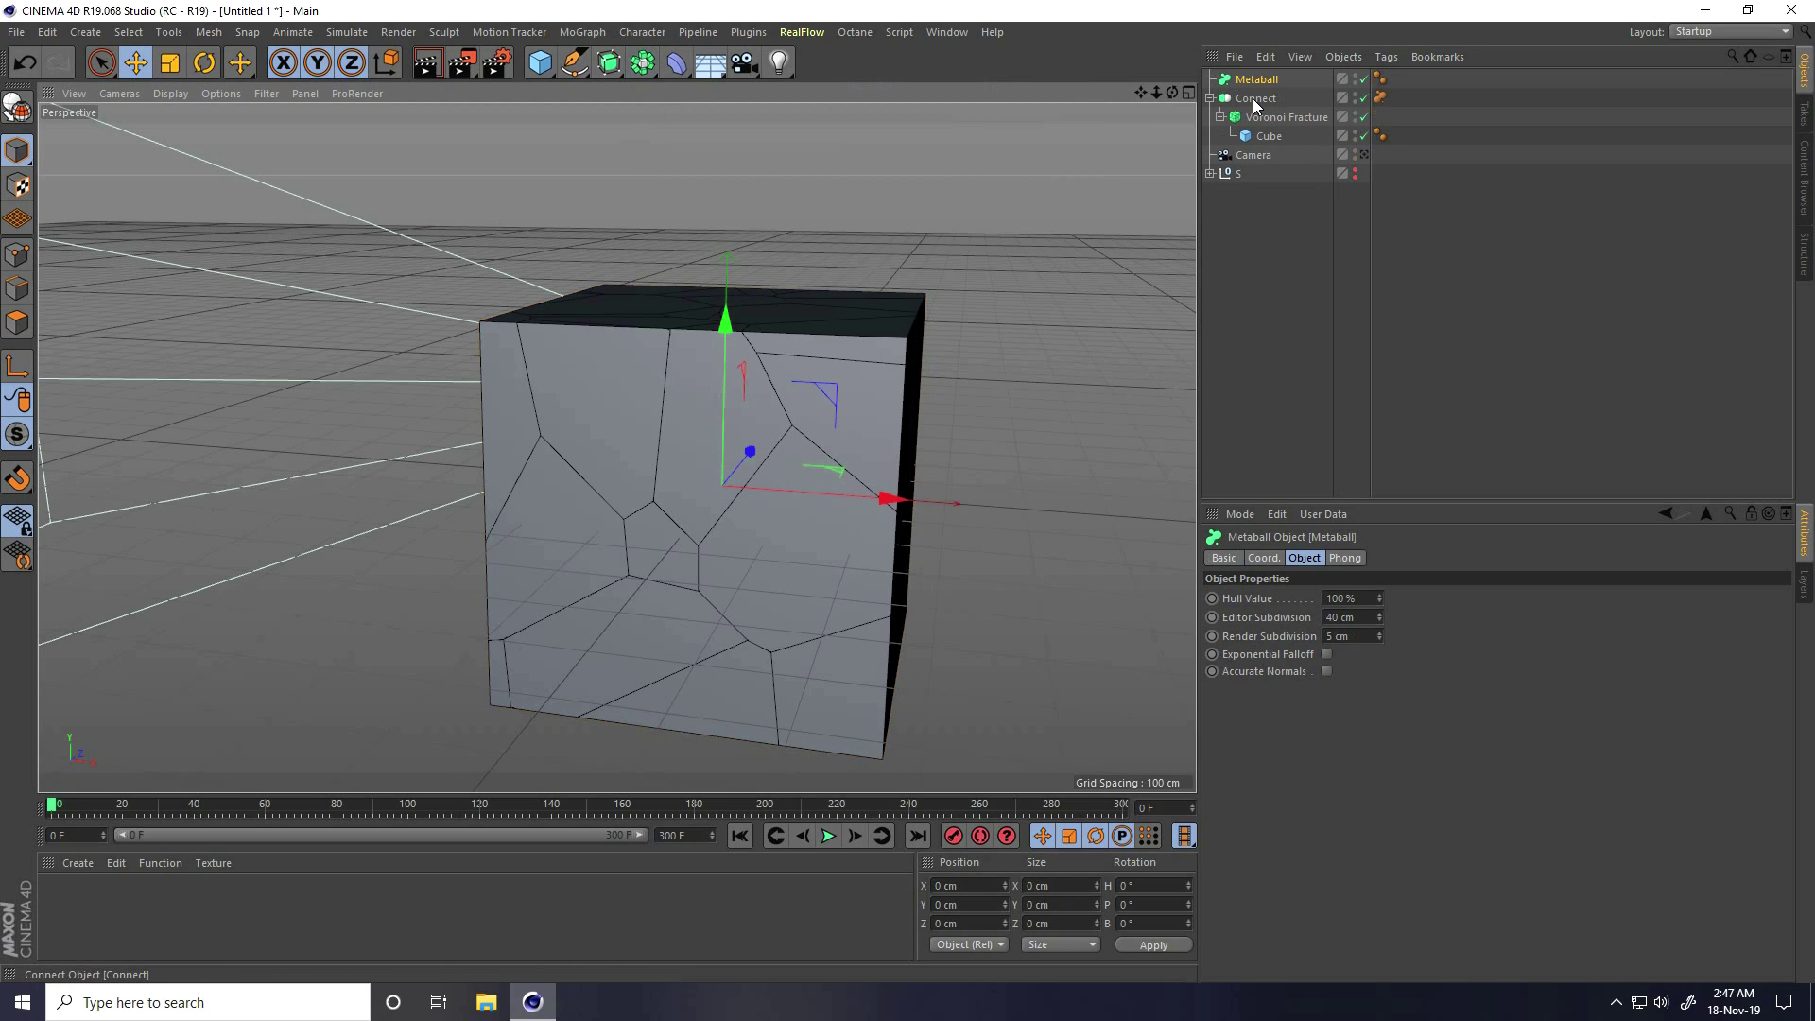
drag(1270, 106, 1257, 81)
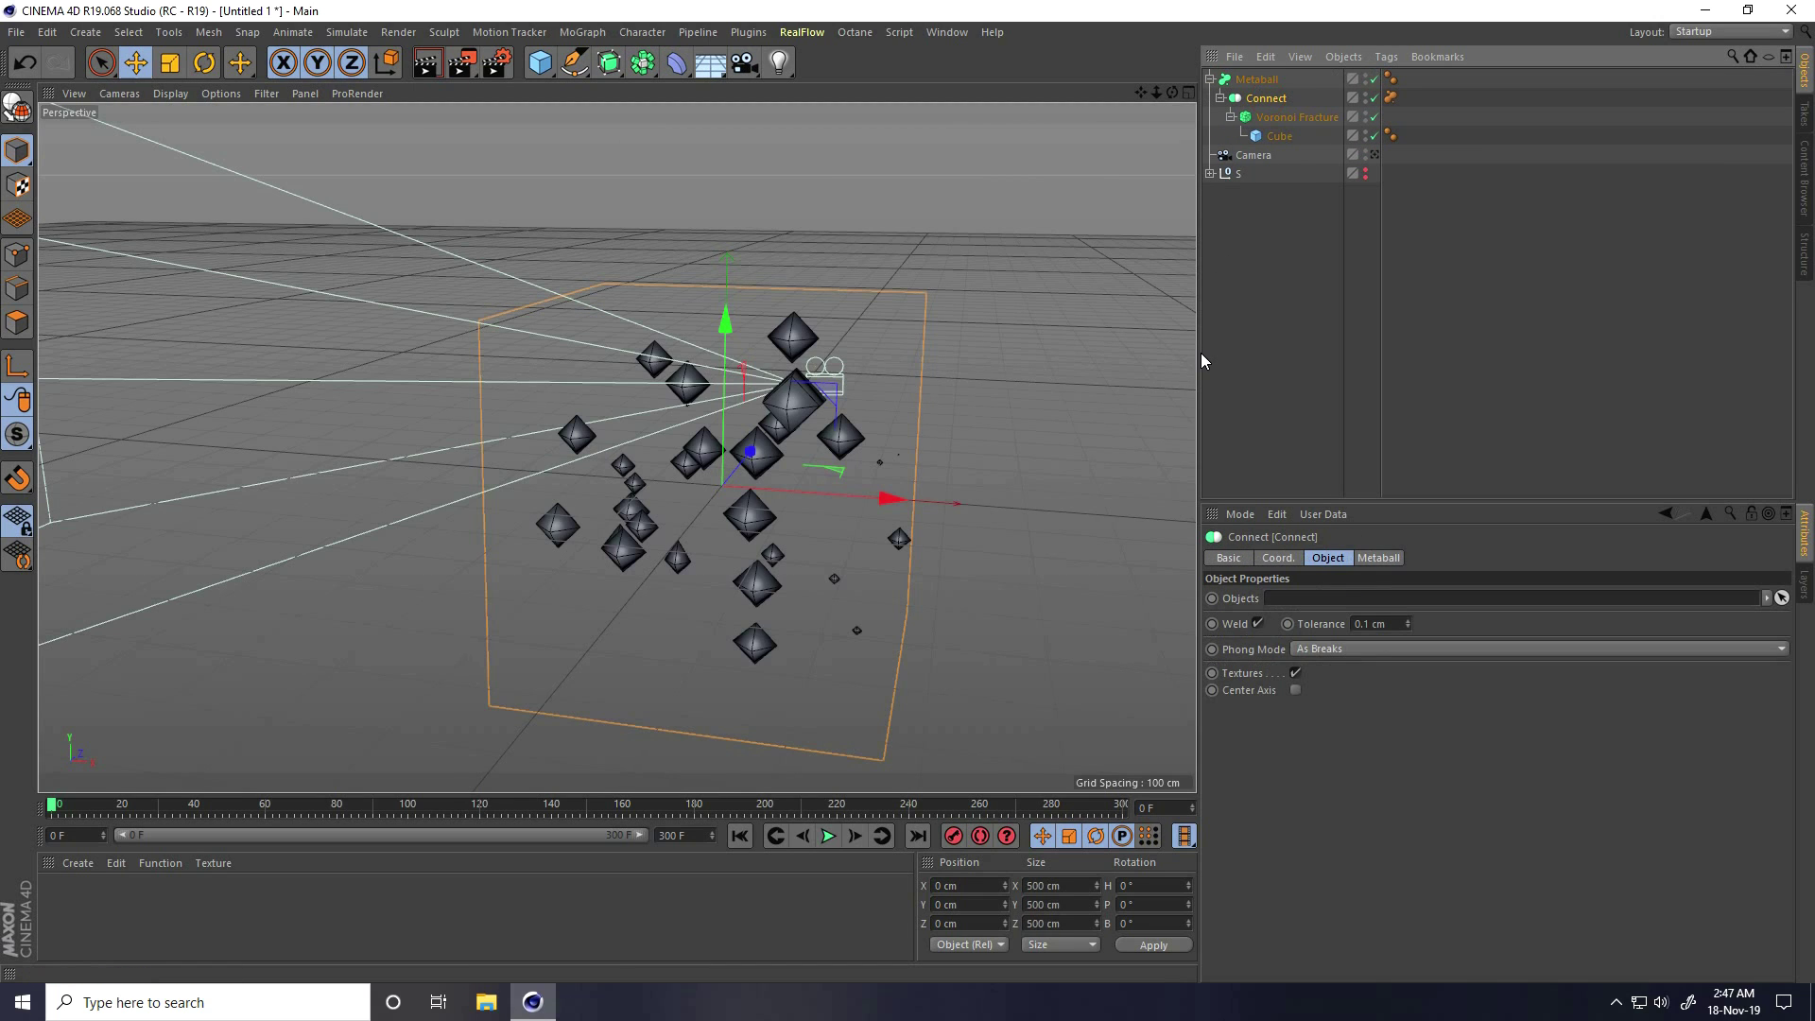
alt+drag(751, 501, 711, 489)
- Lower the Metaball's Editor Subdivision to 4 cm
click(1266, 84)
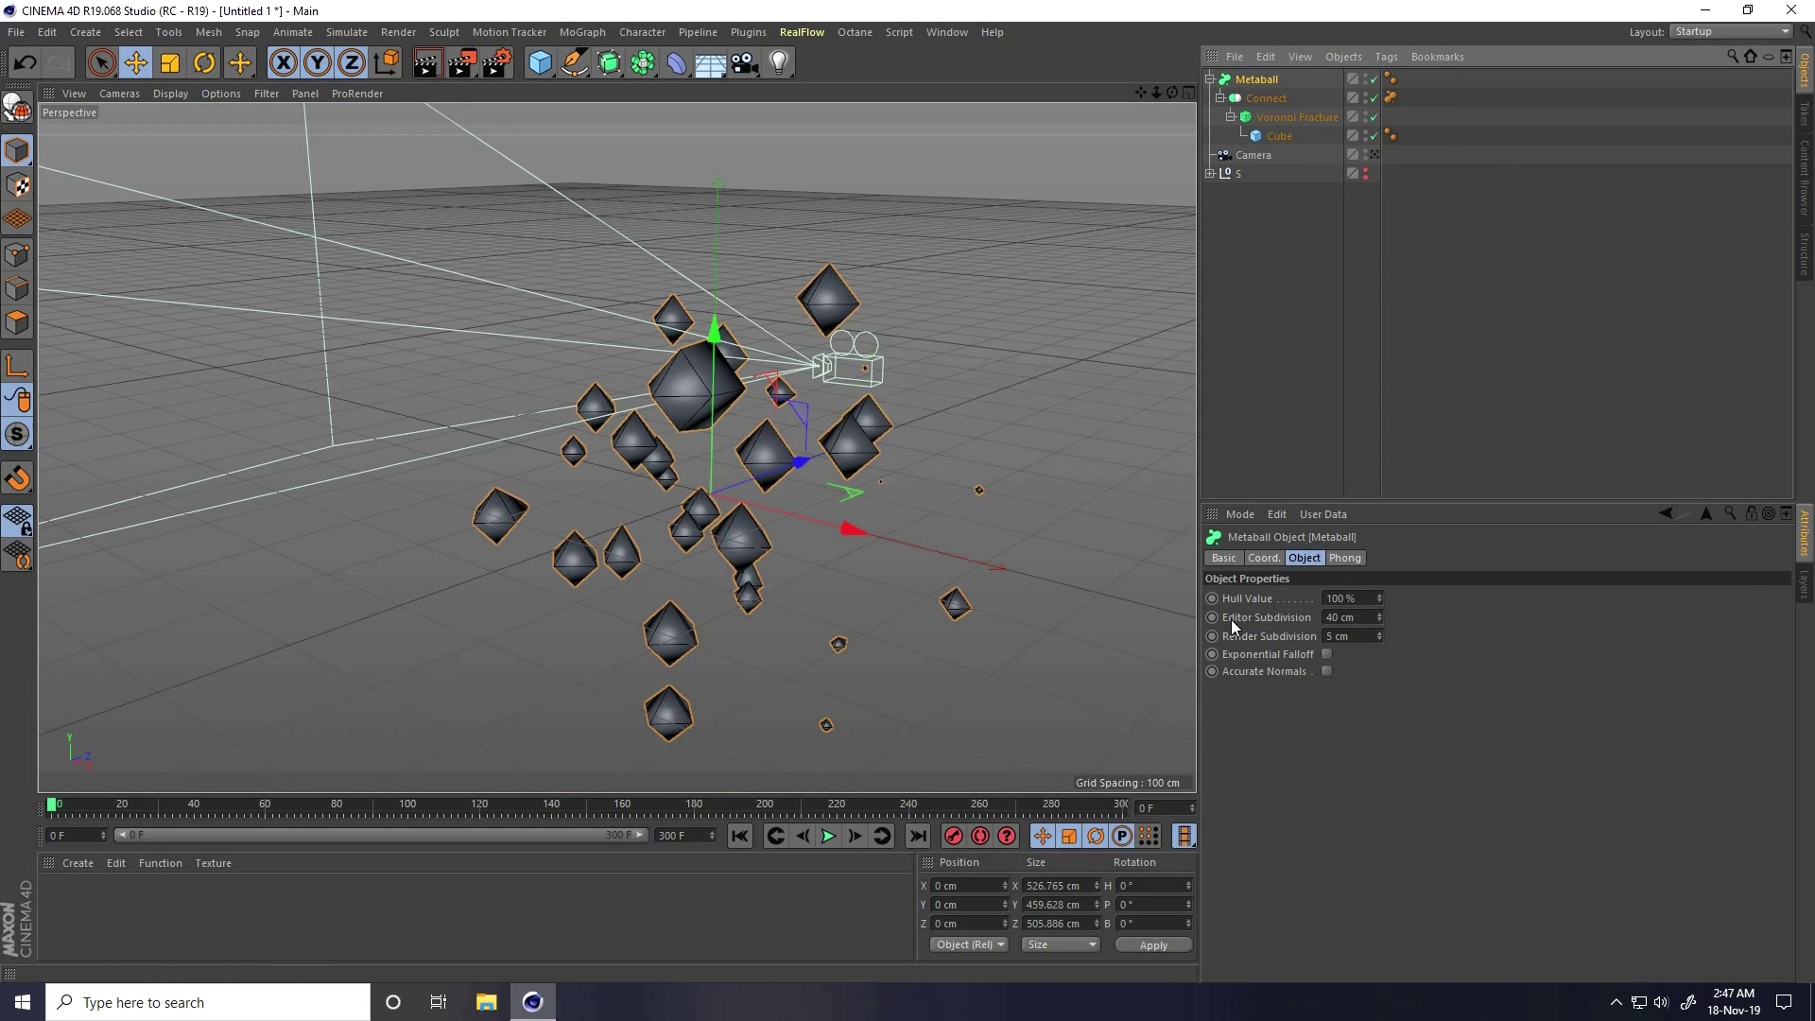
drag(1380, 621, 1382, 618)
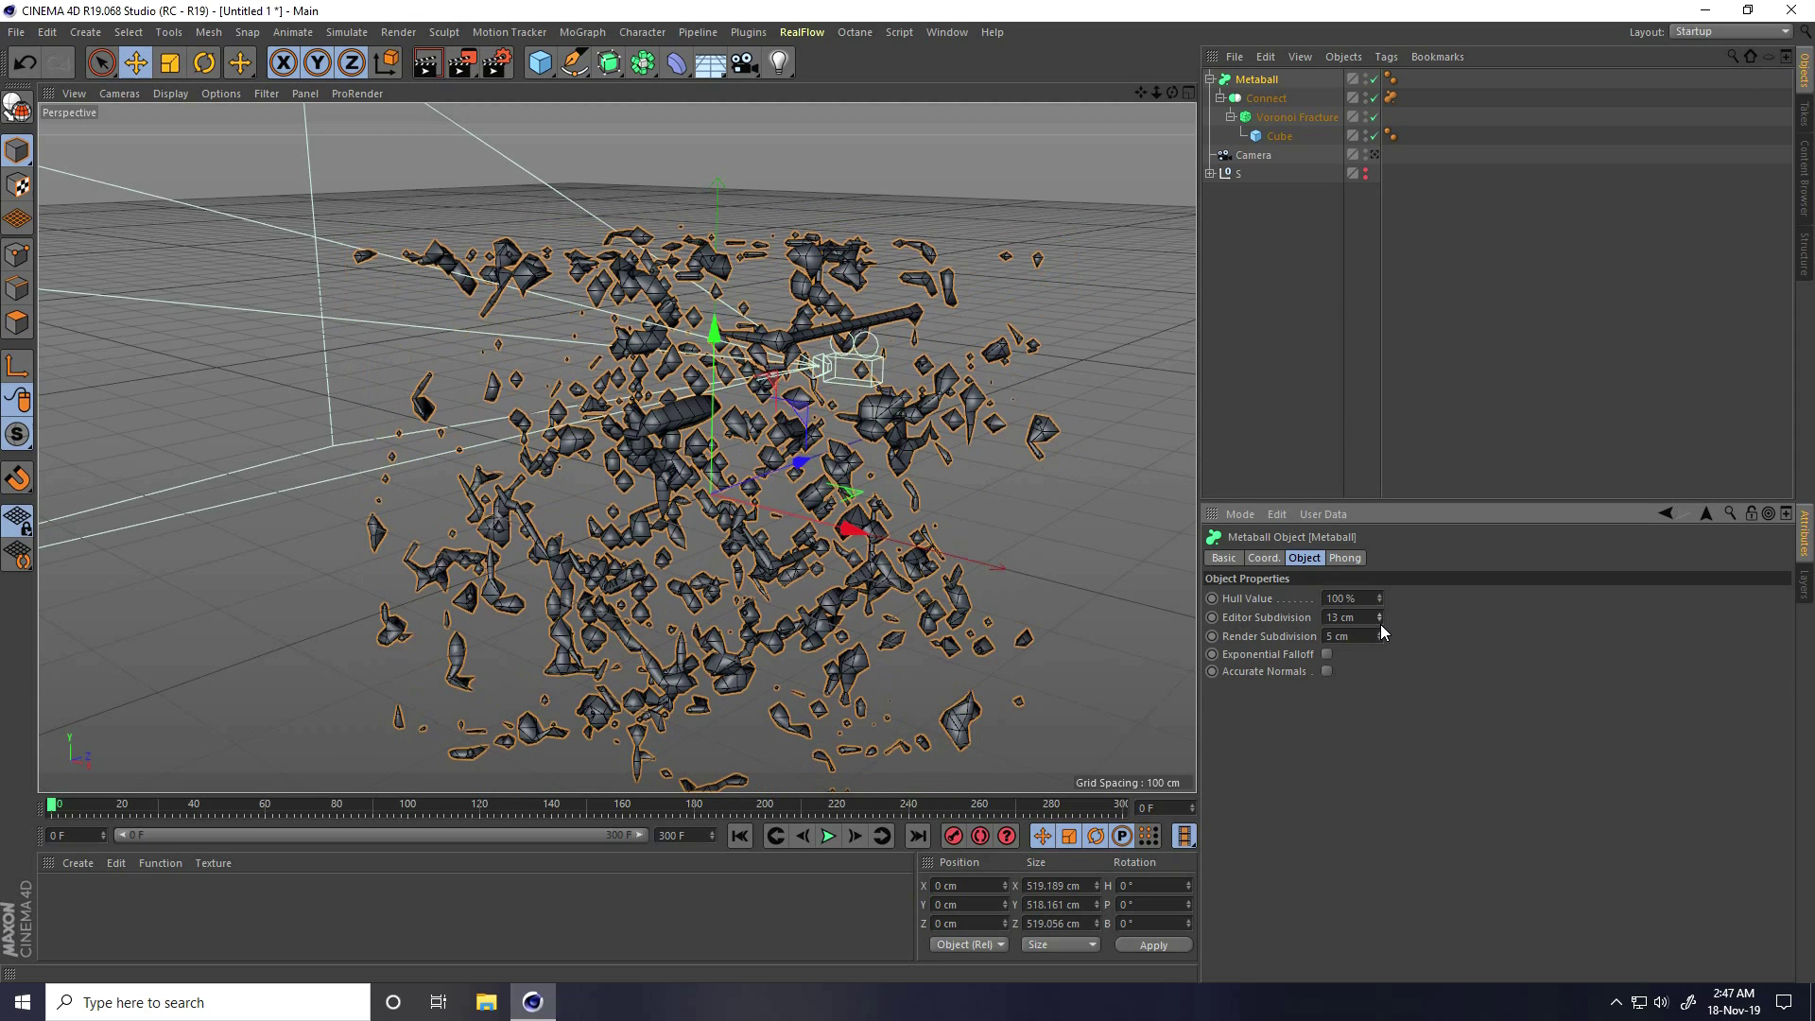
click(1380, 620)
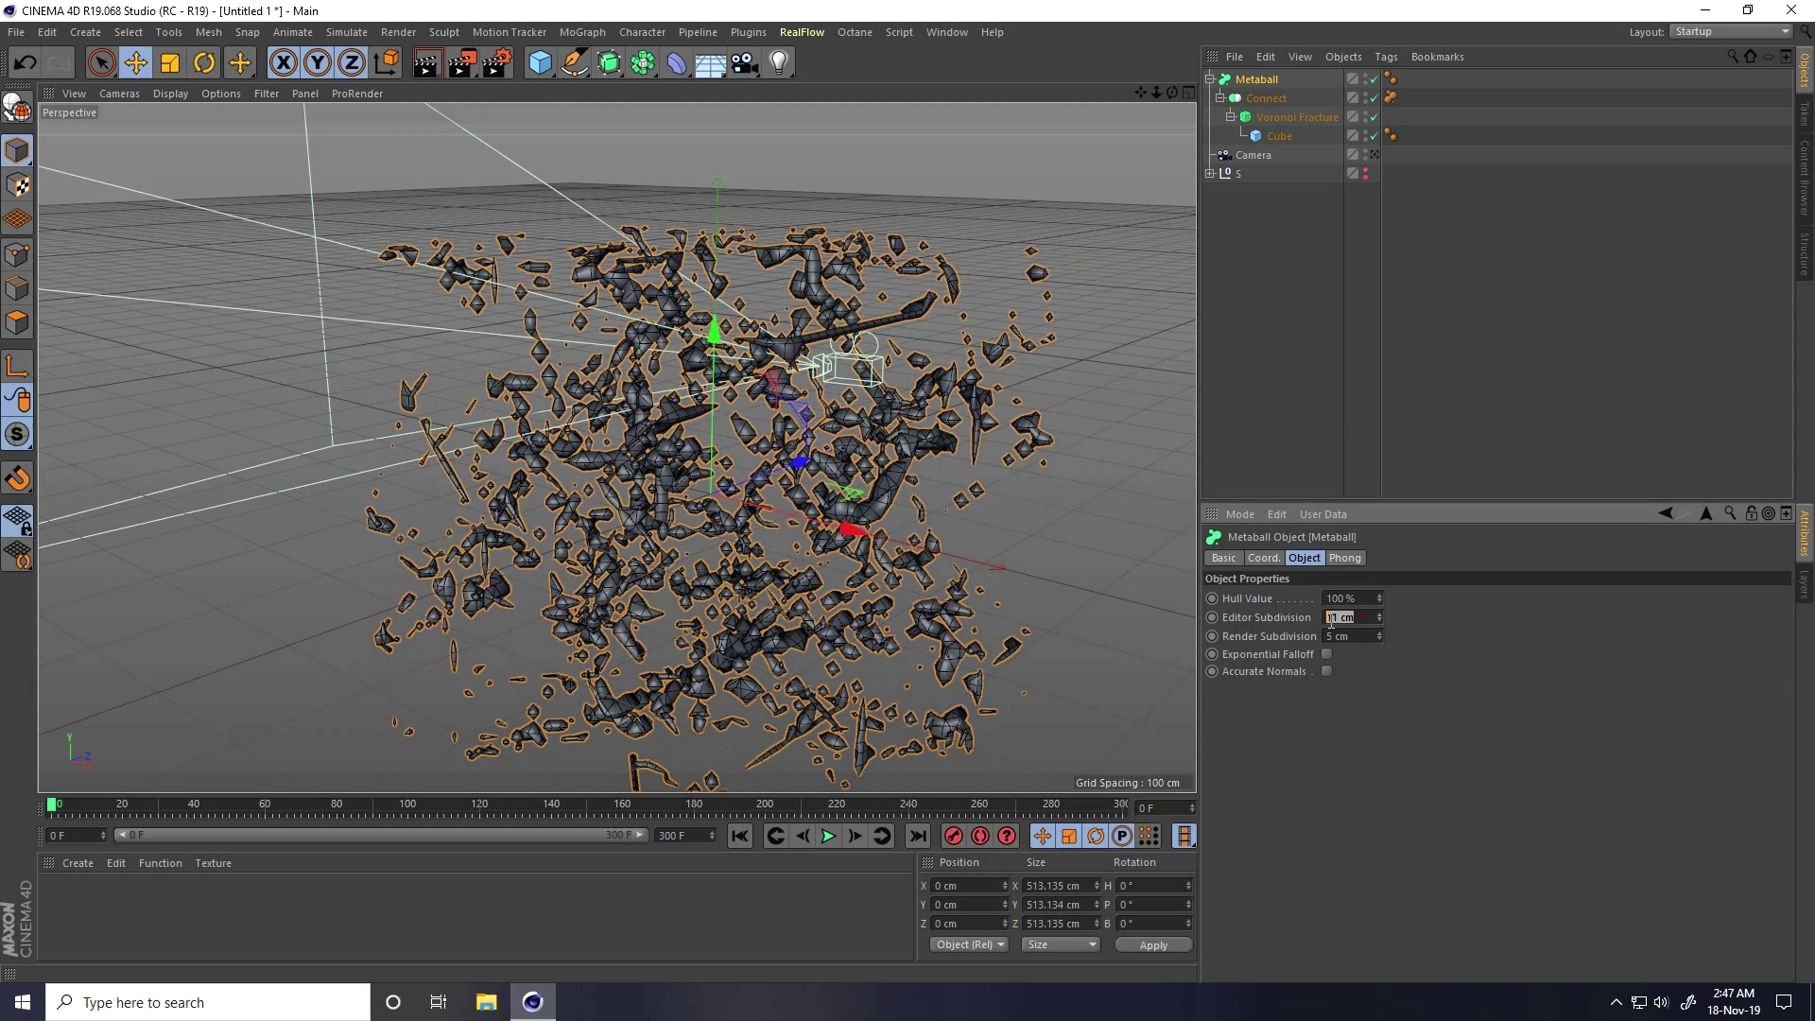
text(5)
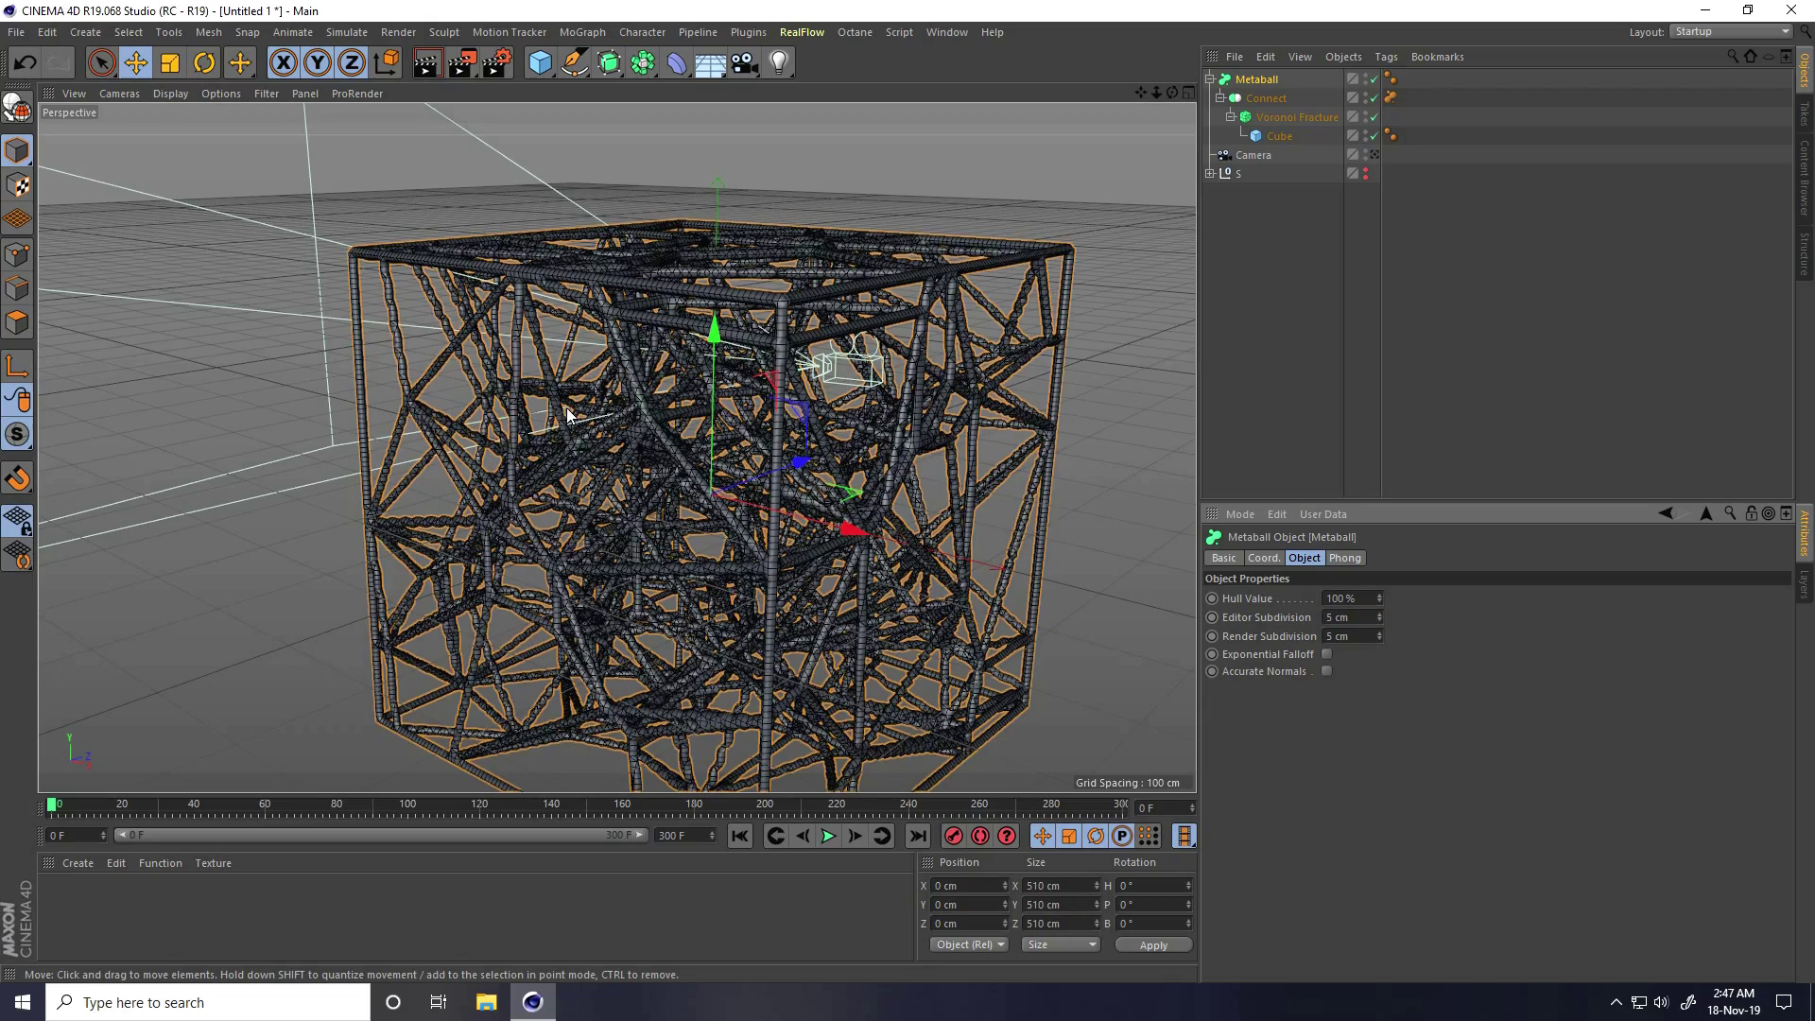
scroll(567, 416, up, 3)
alt+drag(567, 415, 718, 425)
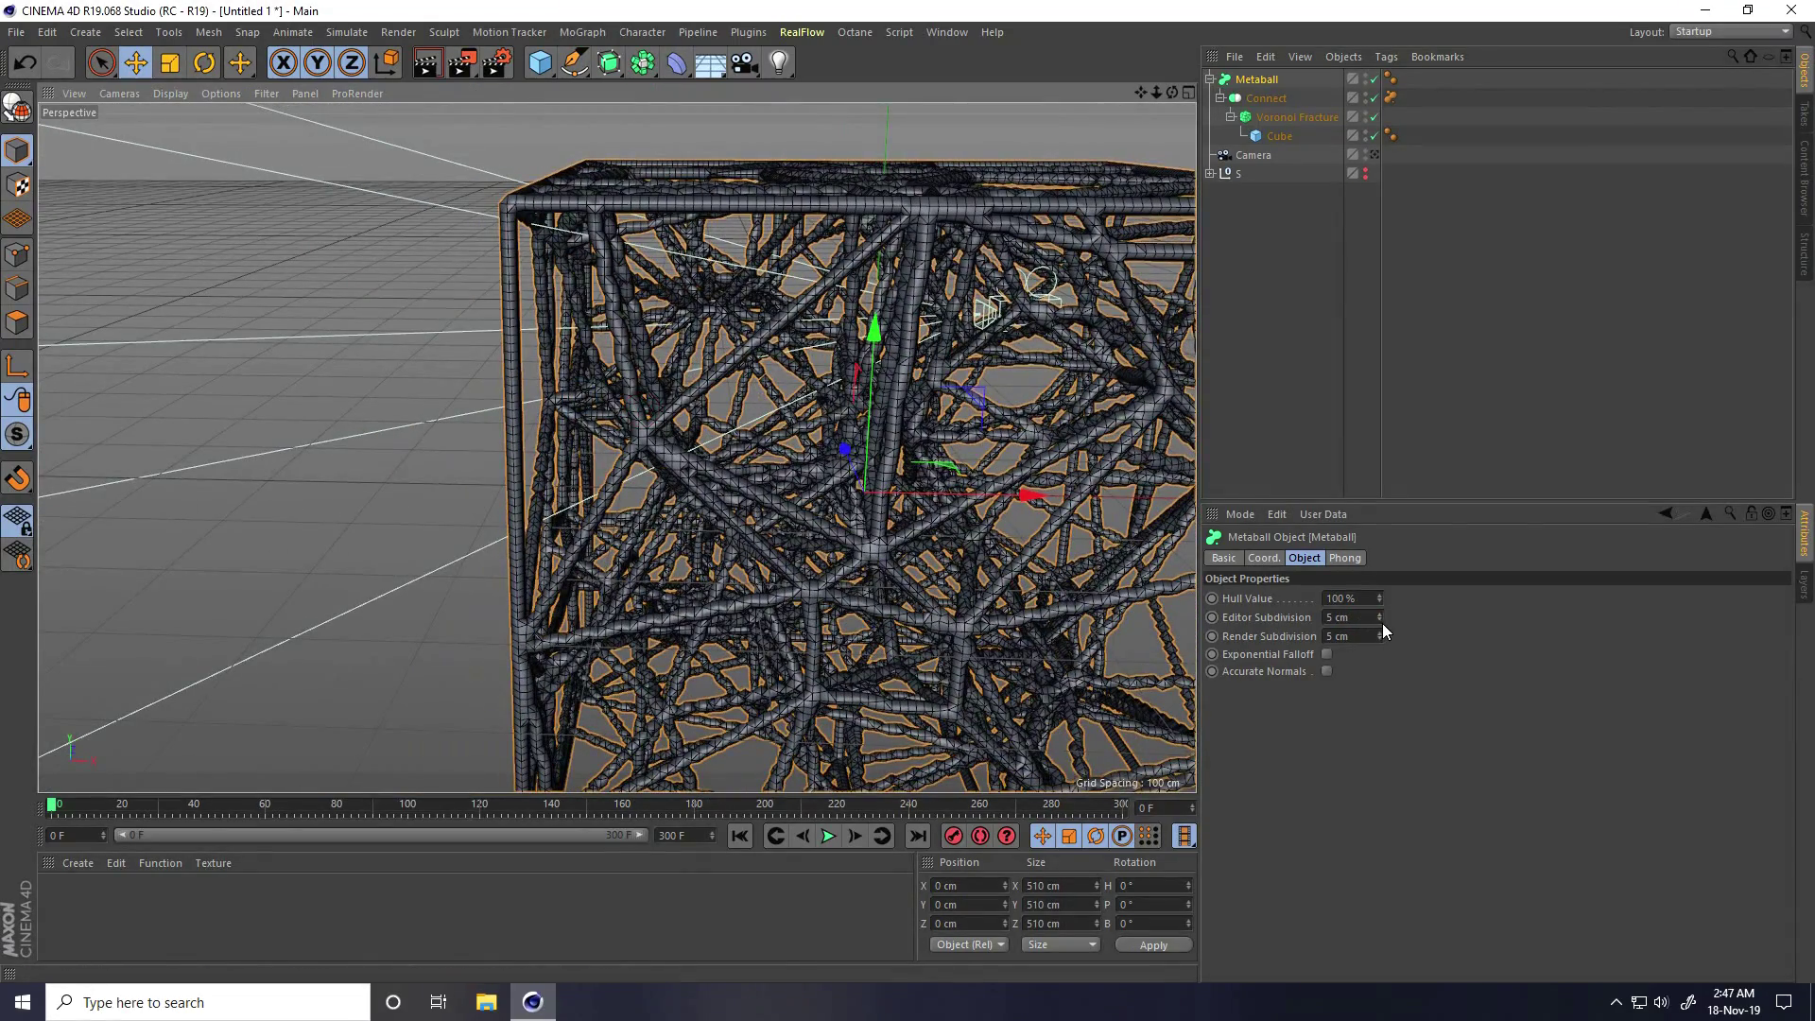
click(1380, 621)
alt+drag(695, 511, 330, 423)
scroll(661, 482, up, 4)
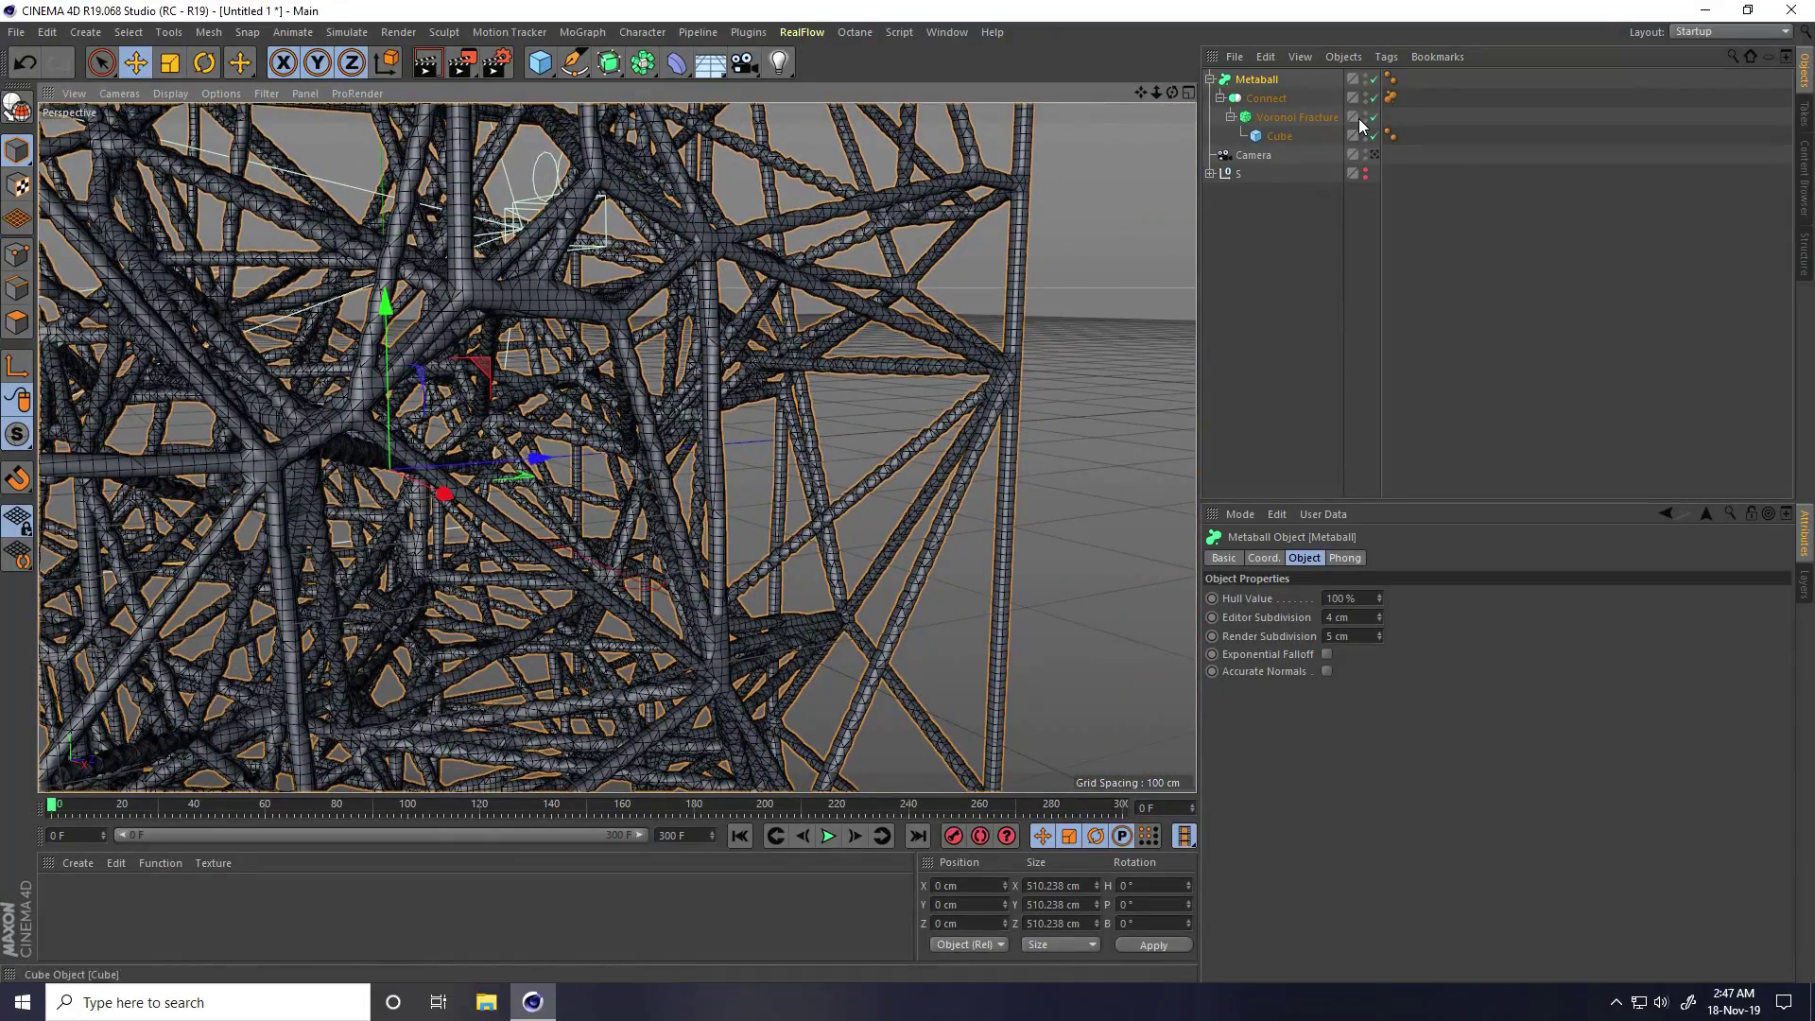
click(1392, 98)
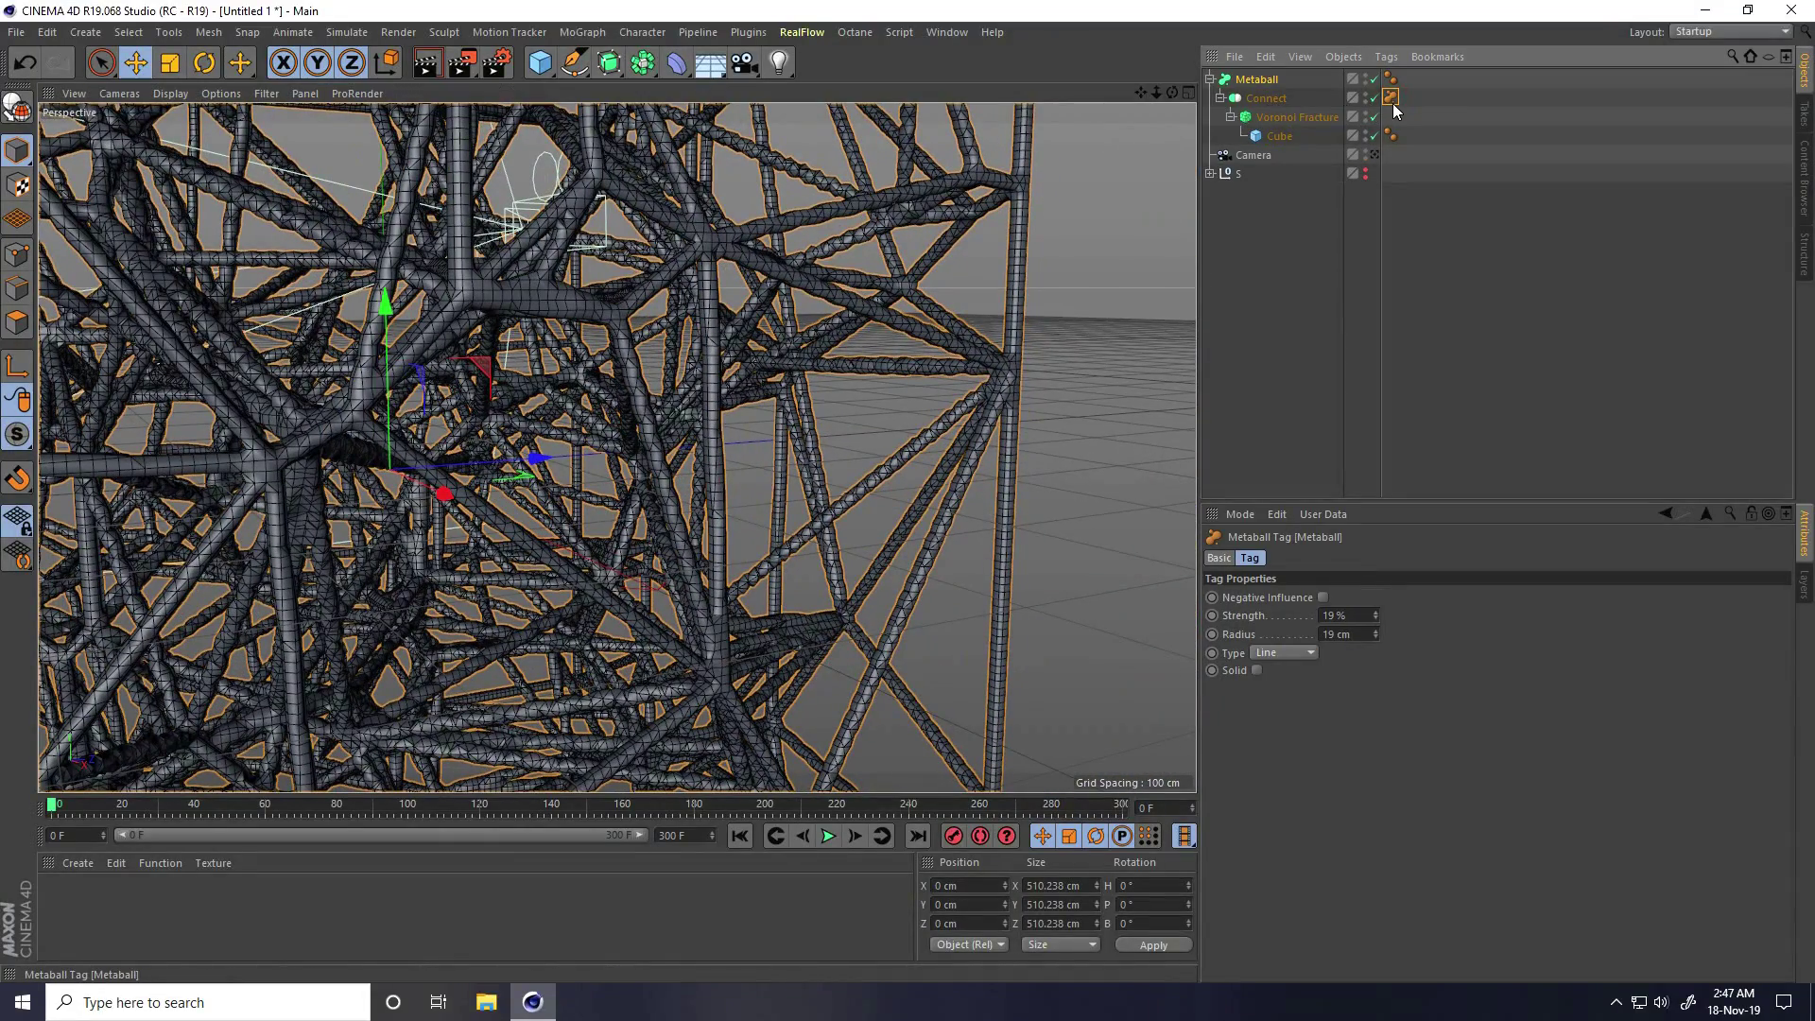
- Set the Metaball tag Strength to 20% and Radius to 30 cm
click(1376, 611)
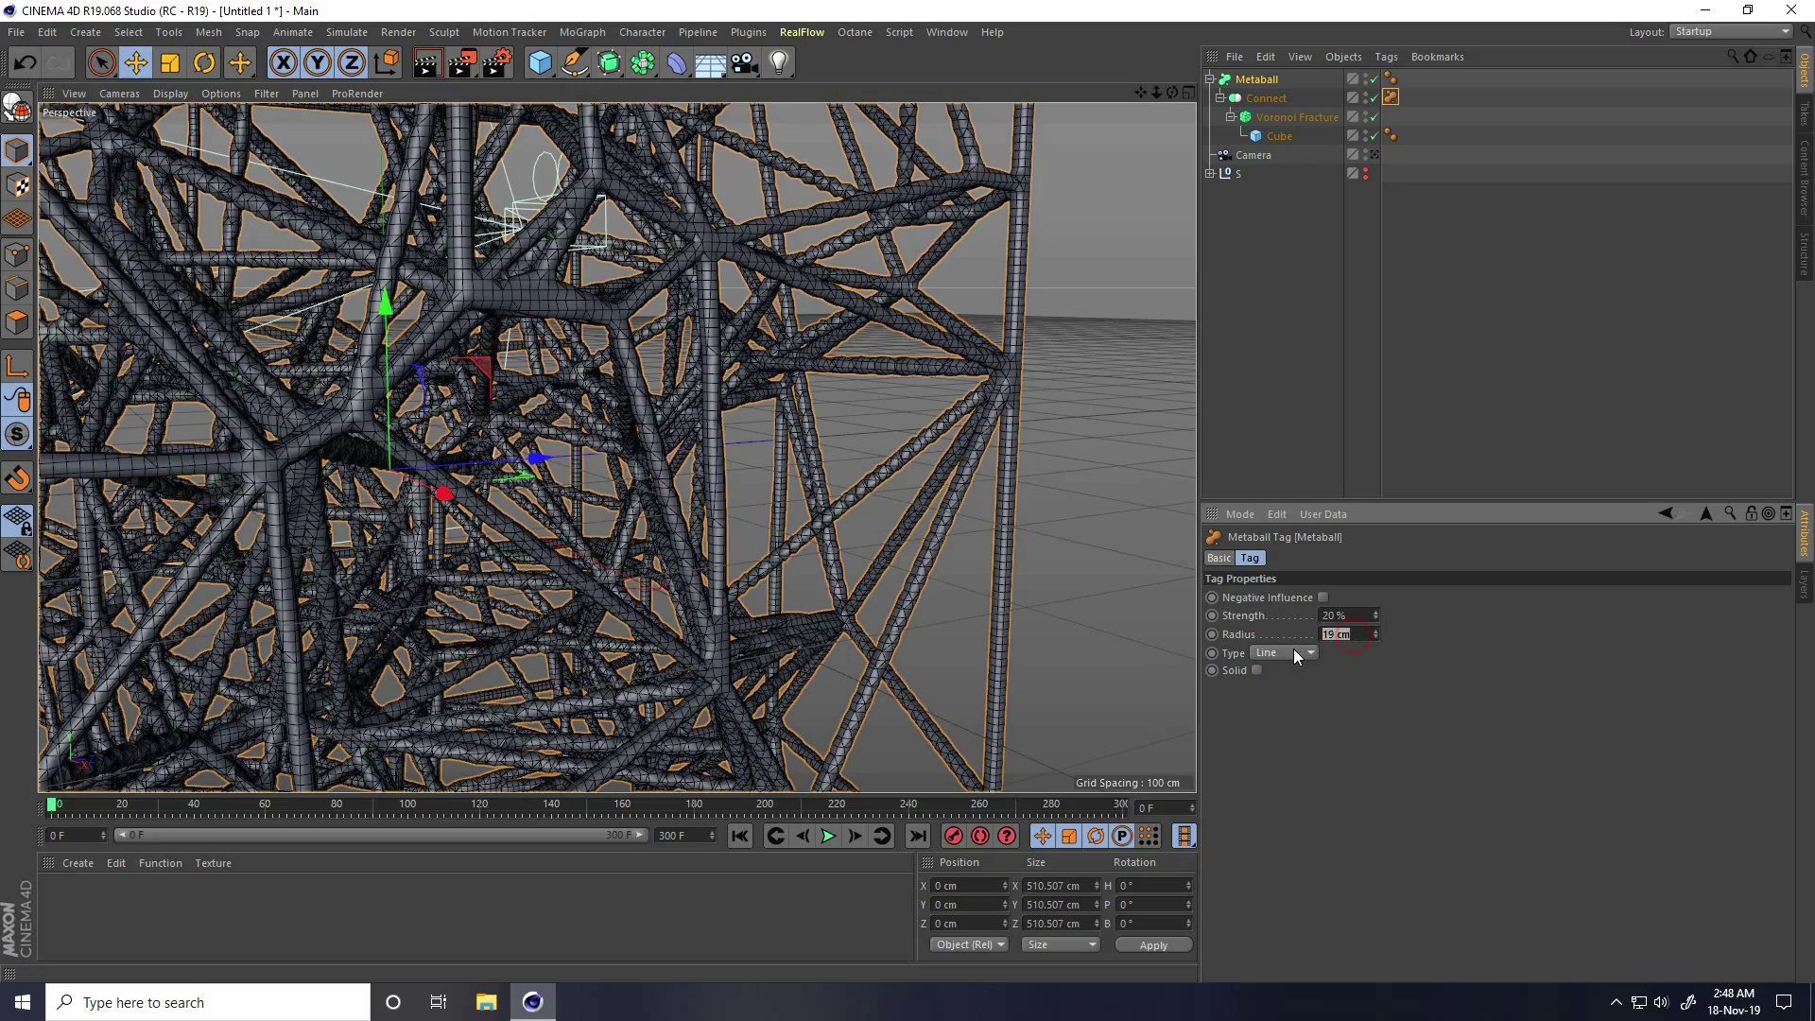
scroll(792, 501, down, 3)
alt+drag(792, 501, 482, 360)
scroll(639, 407, up, 3)
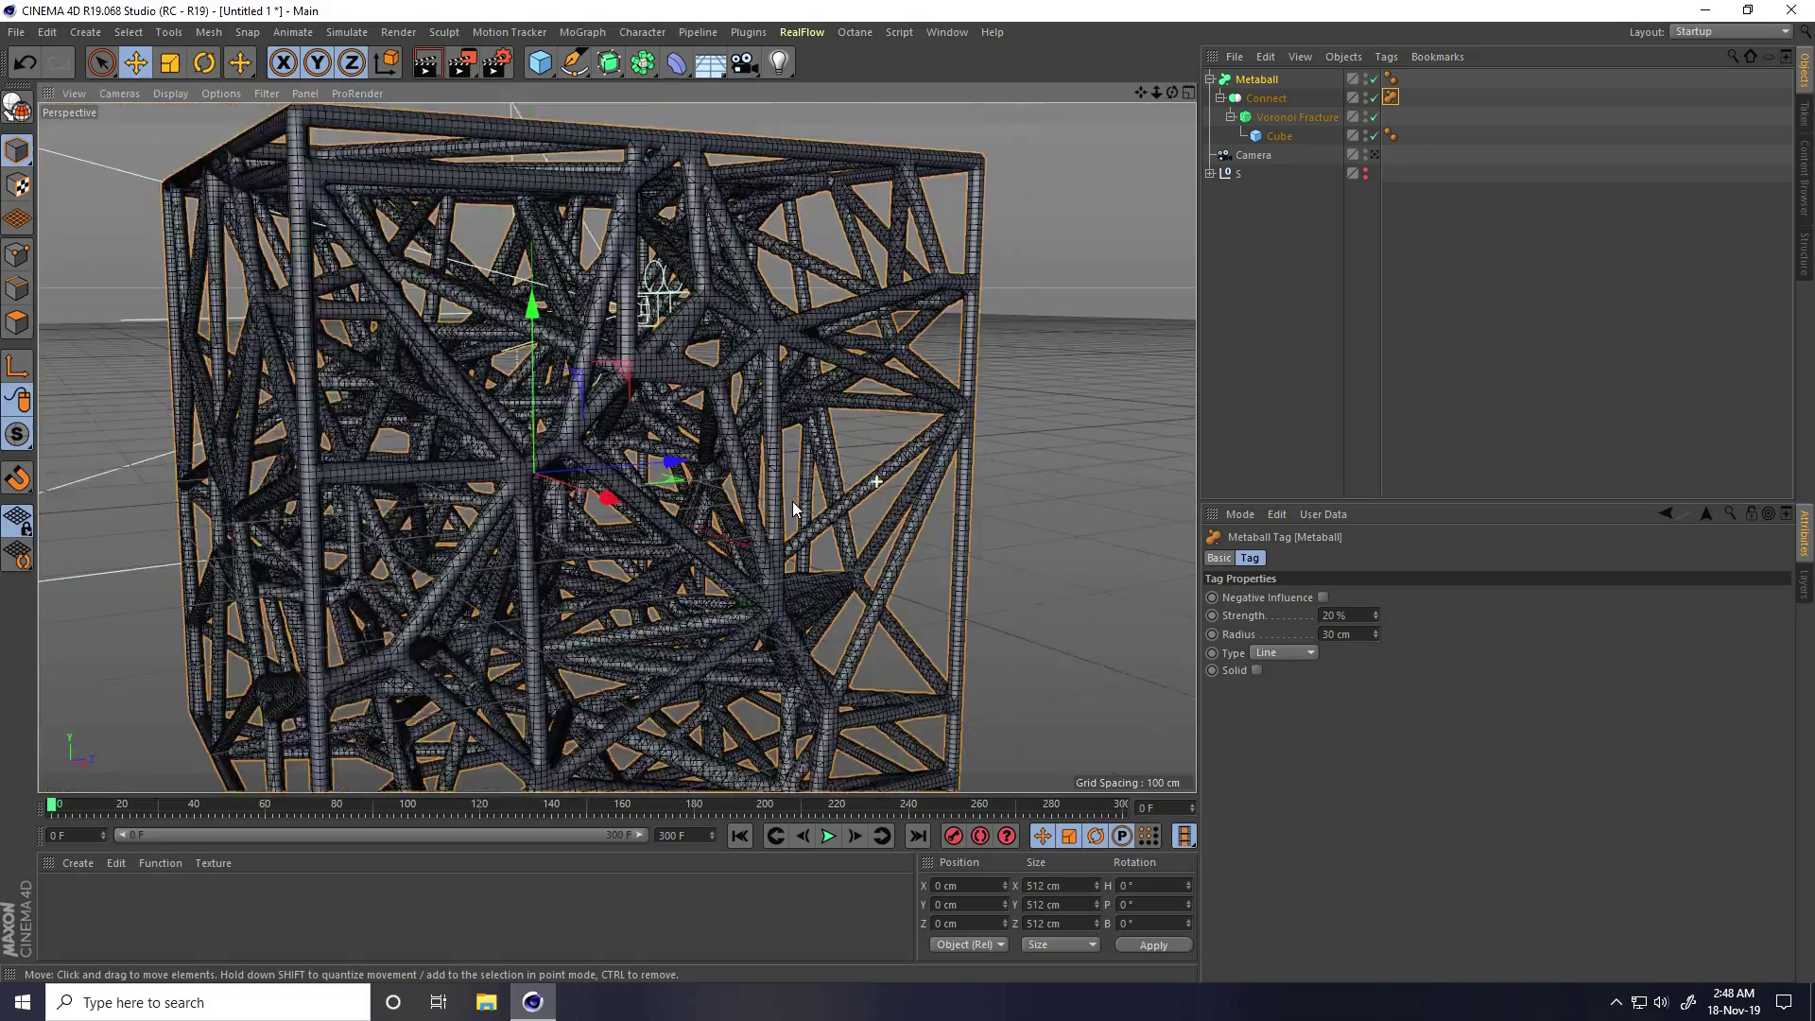
scroll(639, 407, down, 3)
alt+drag(700, 417, 580, 378)
scroll(576, 434, up, 3)
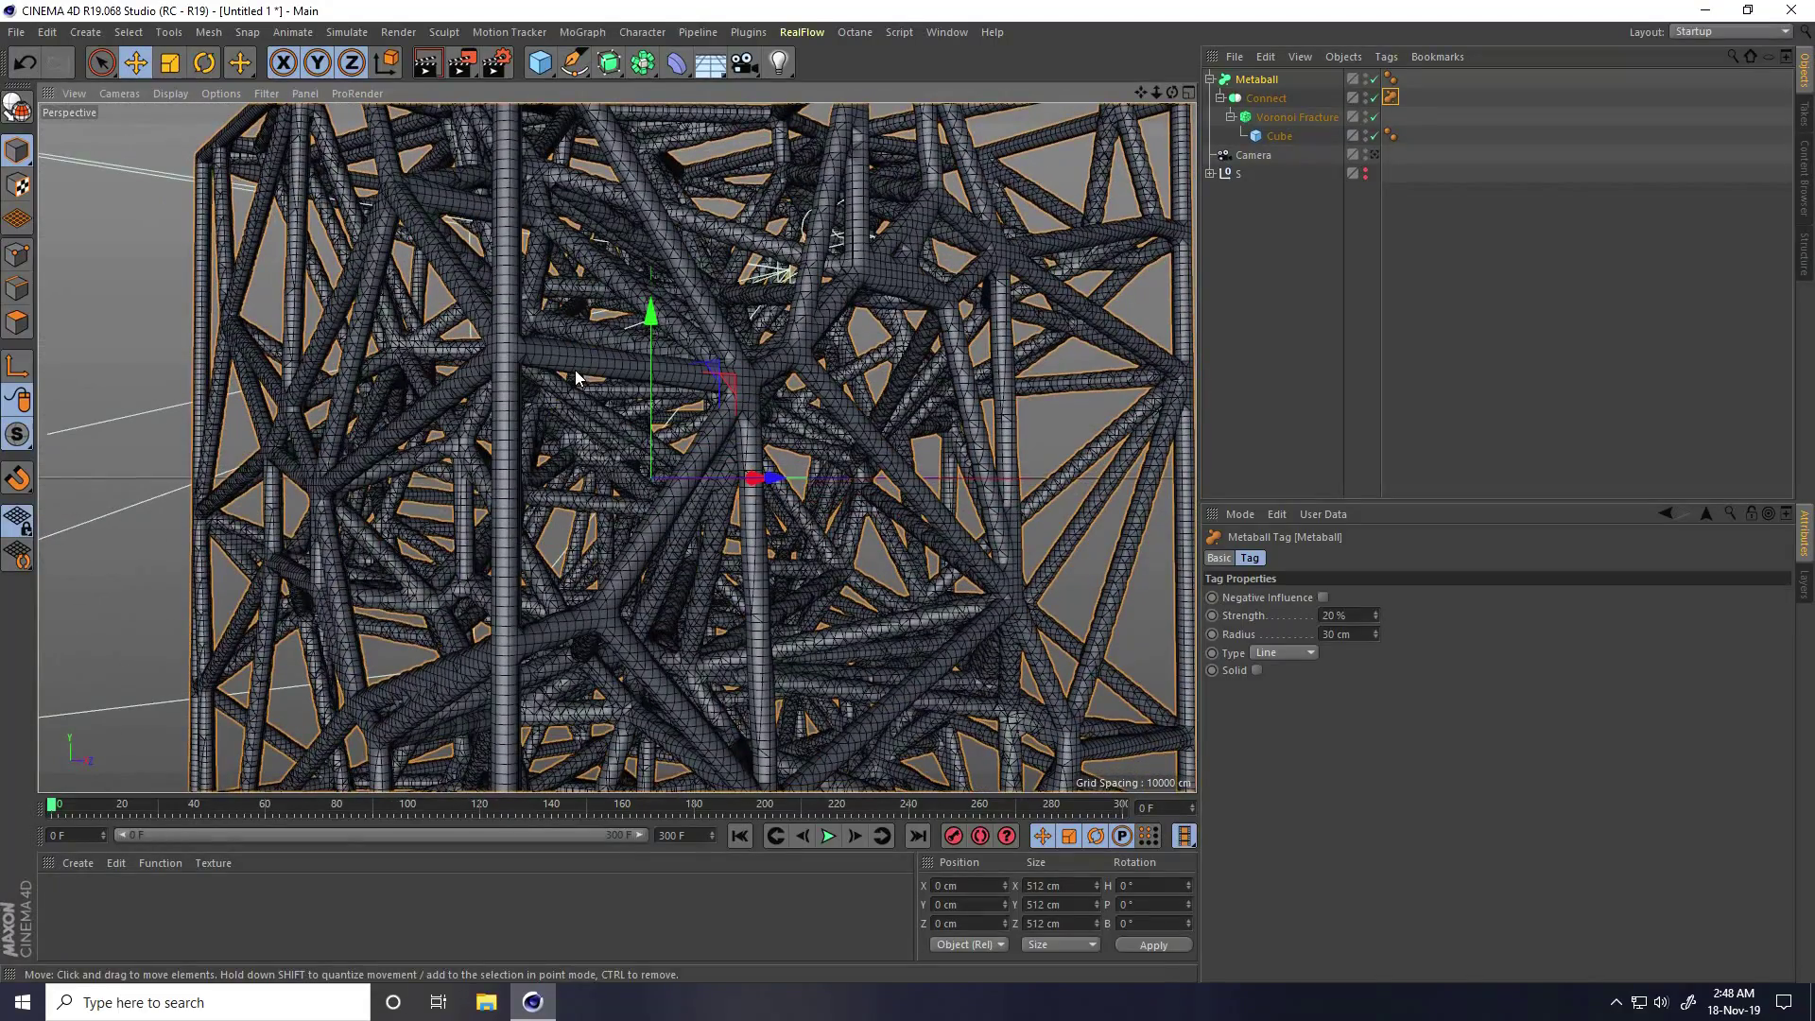
click(677, 62)
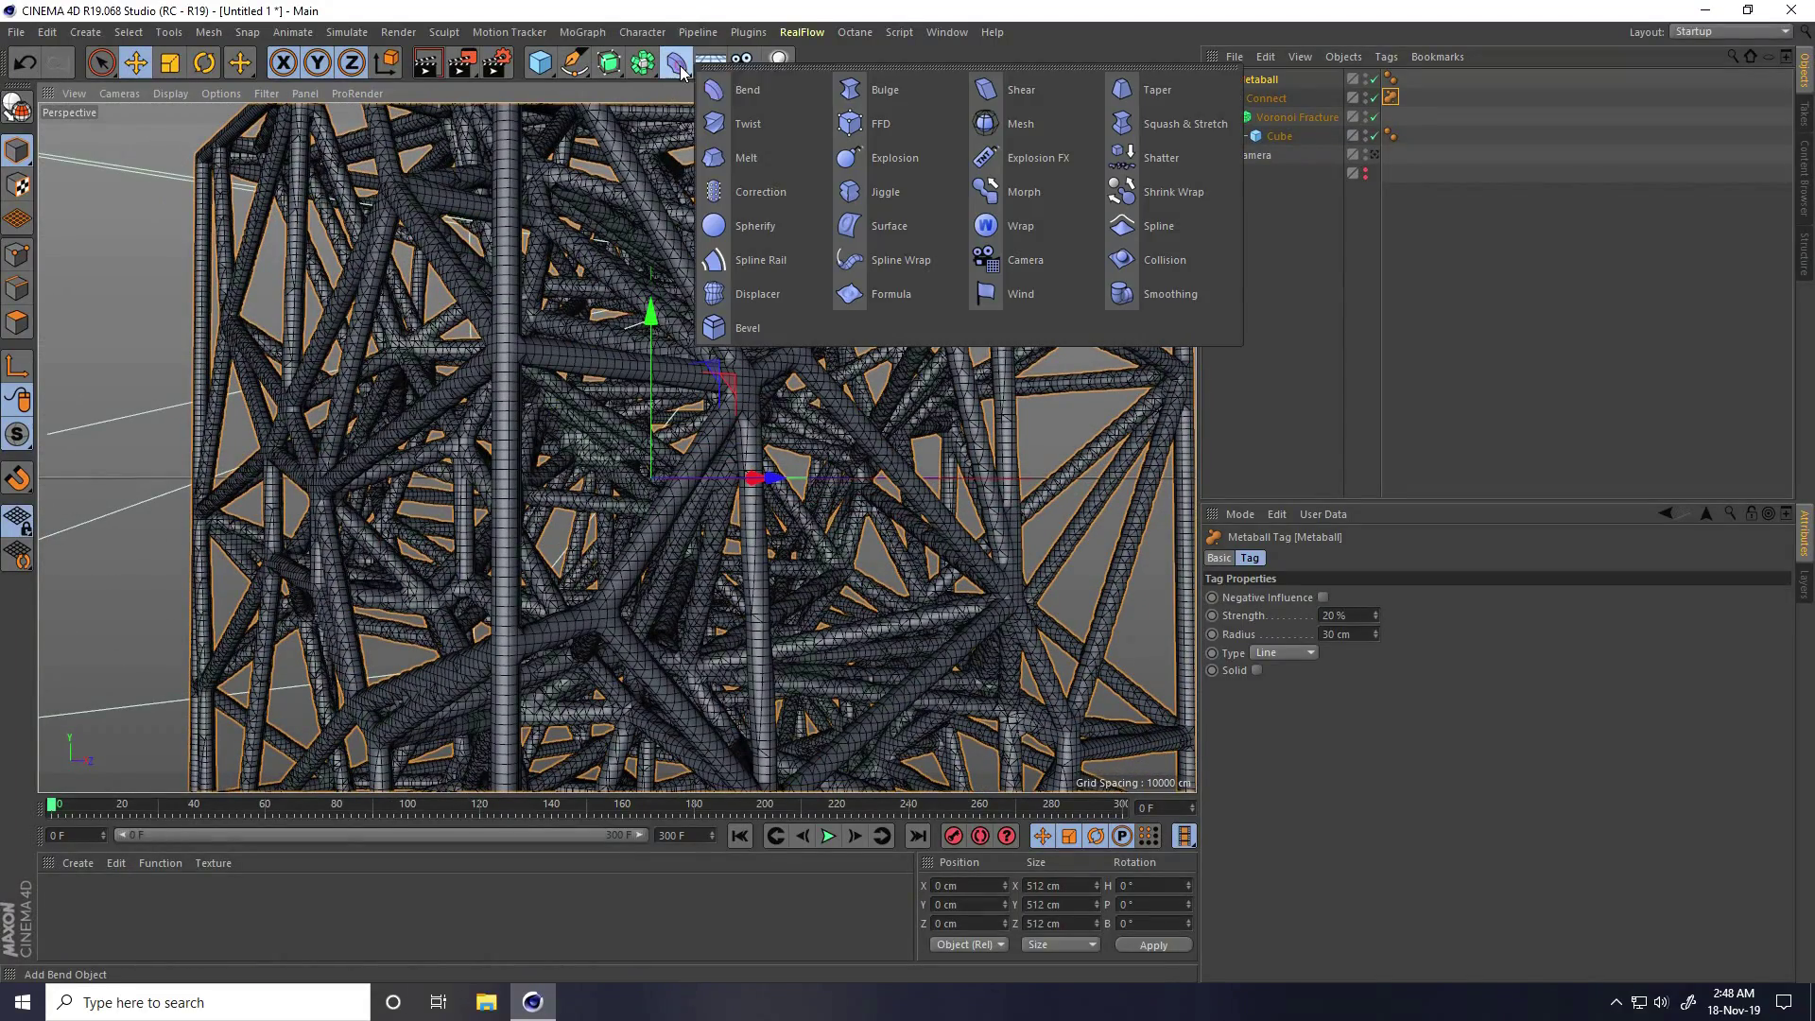
- Add a Smoothing deformer and place the Metaball under it
click(1109, 285)
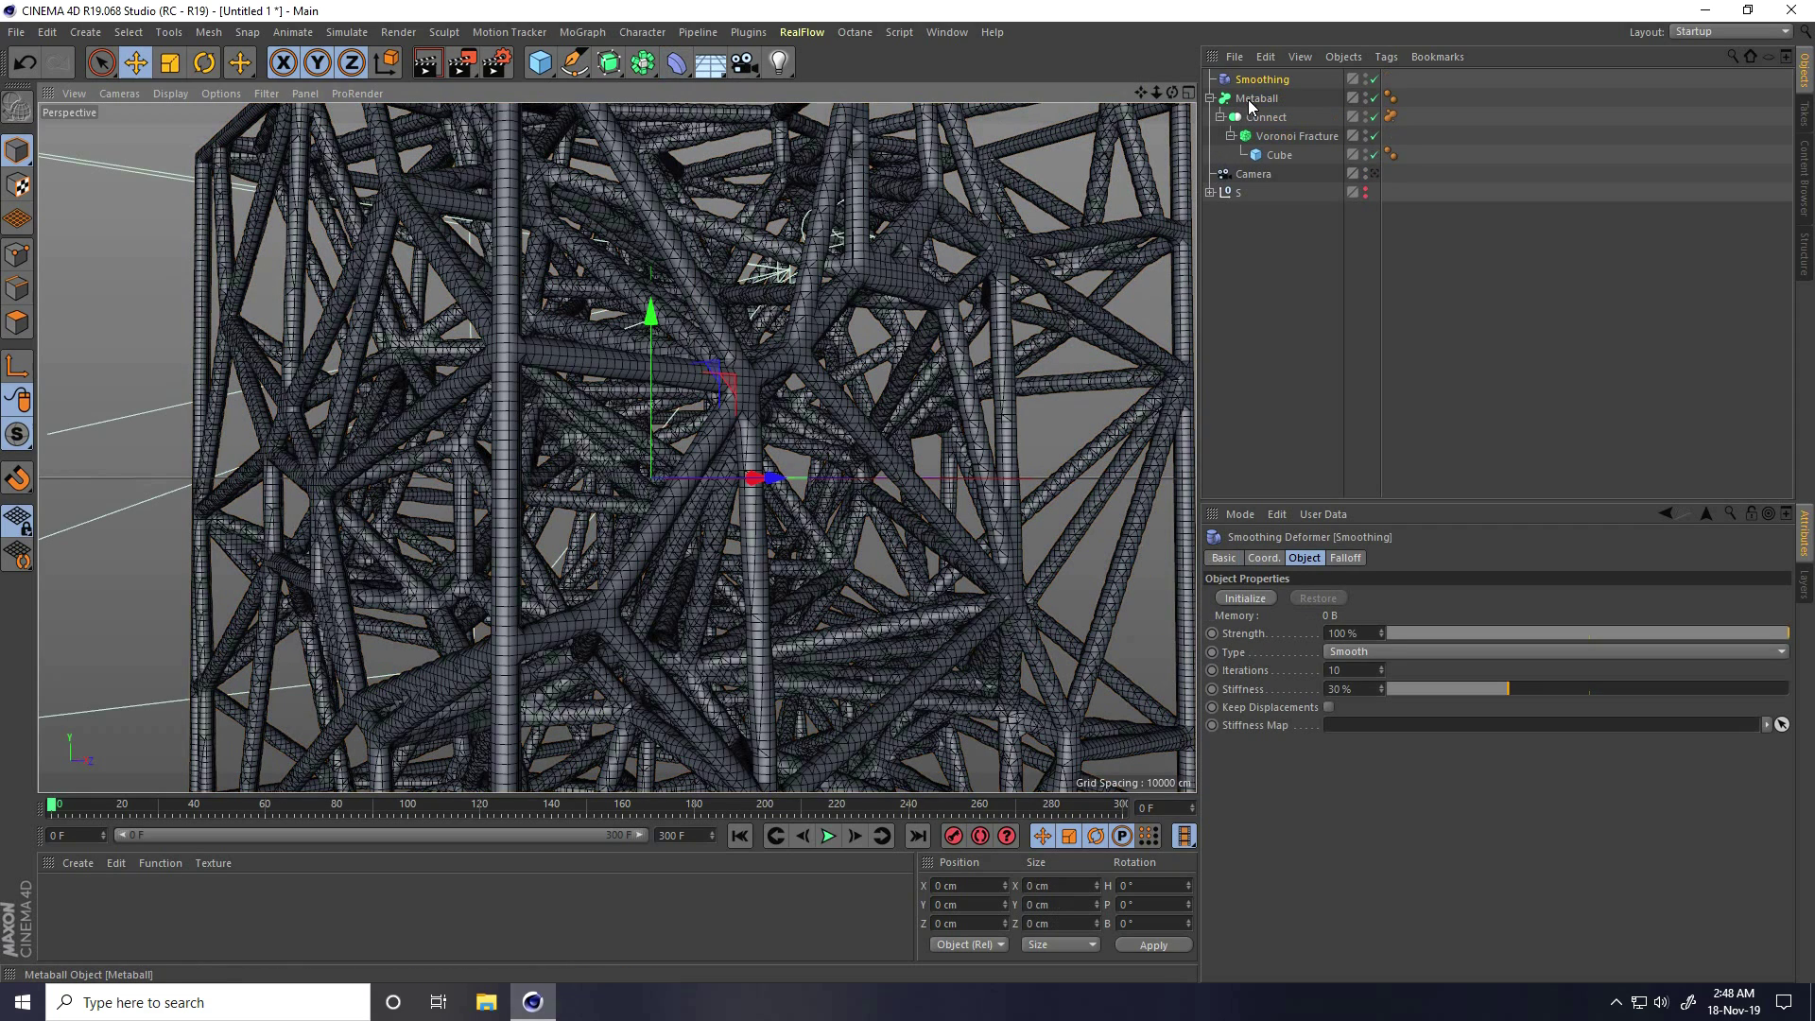
drag(1248, 88, 1250, 84)
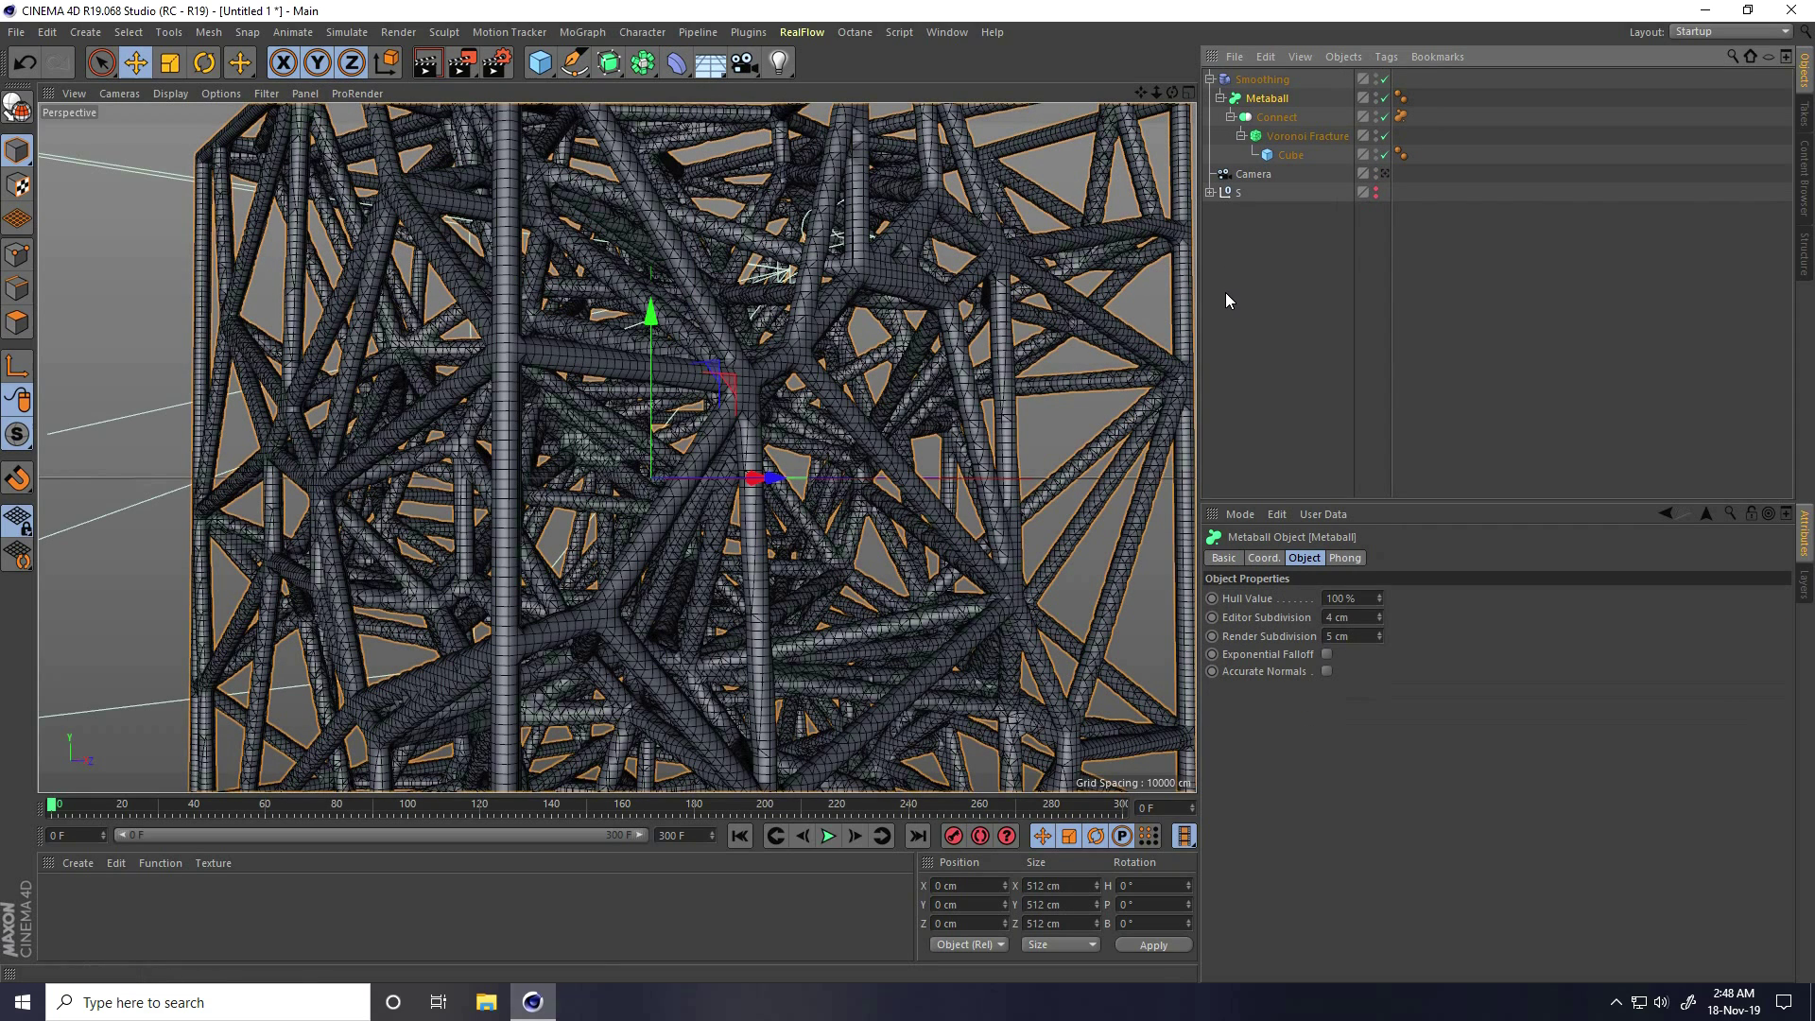
click(1261, 81)
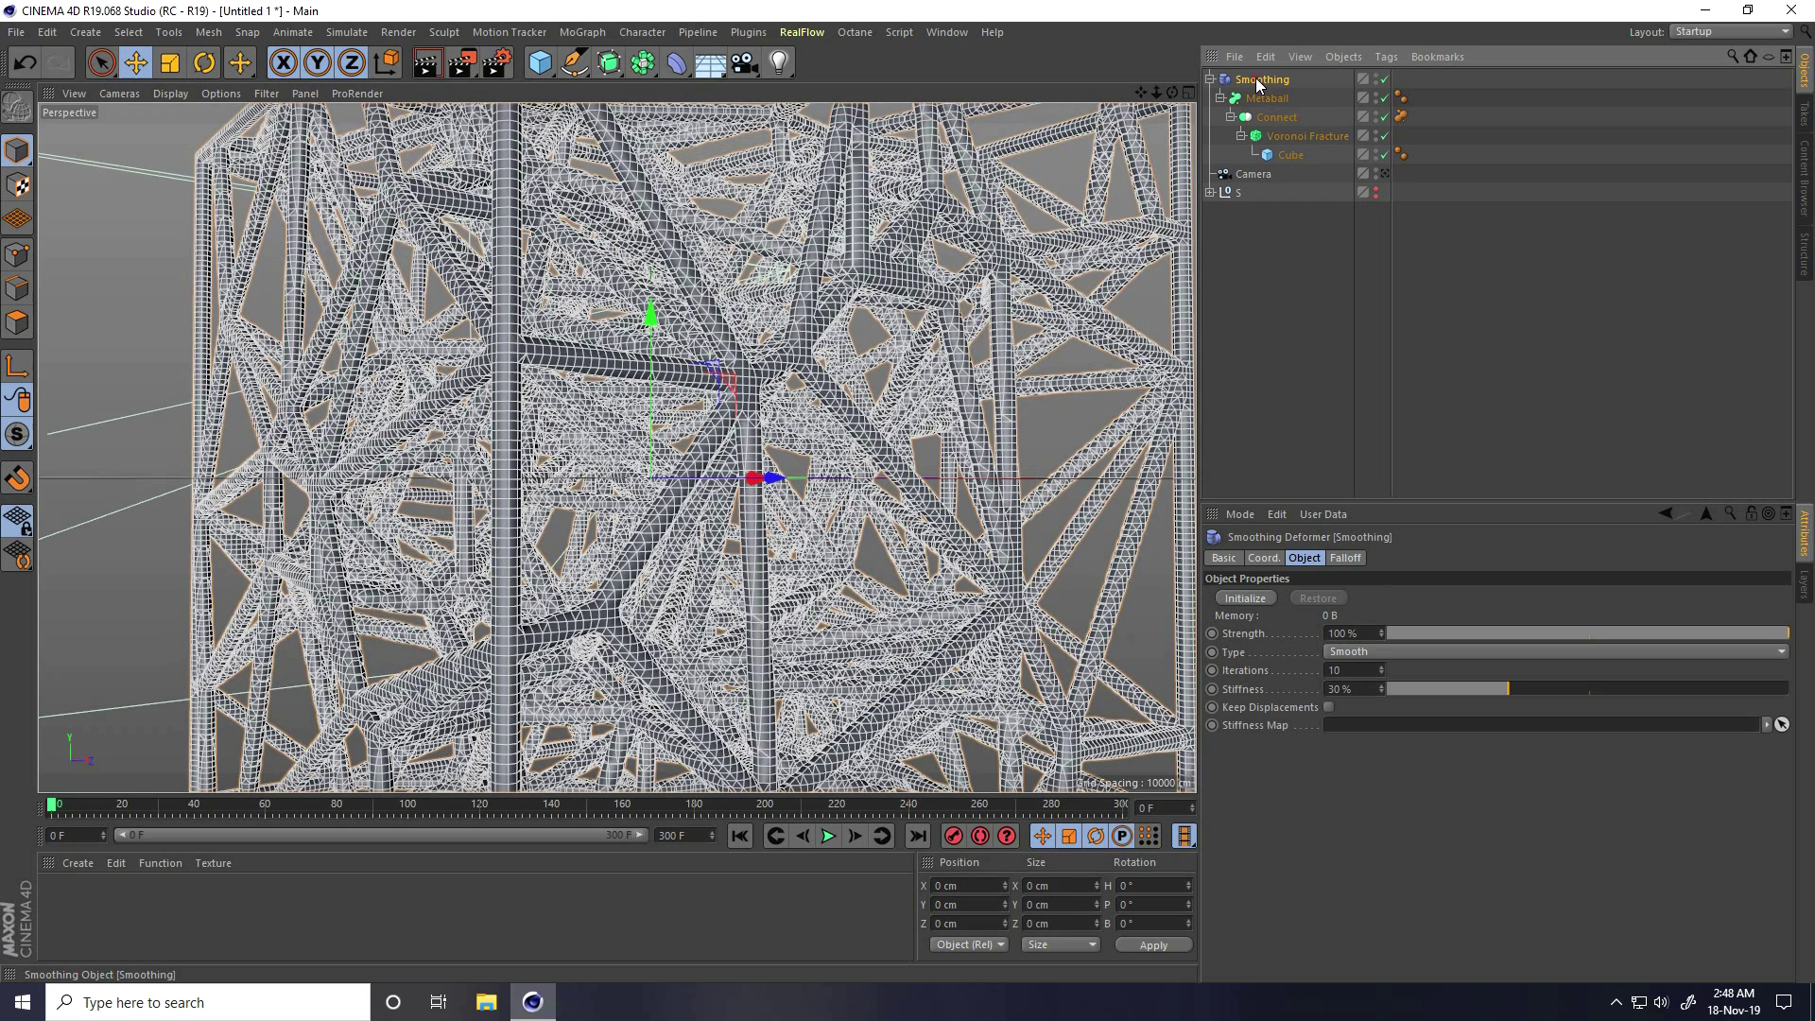
- Add a new Null and group the Smoothing deformer inside it
click(539, 63)
click(609, 93)
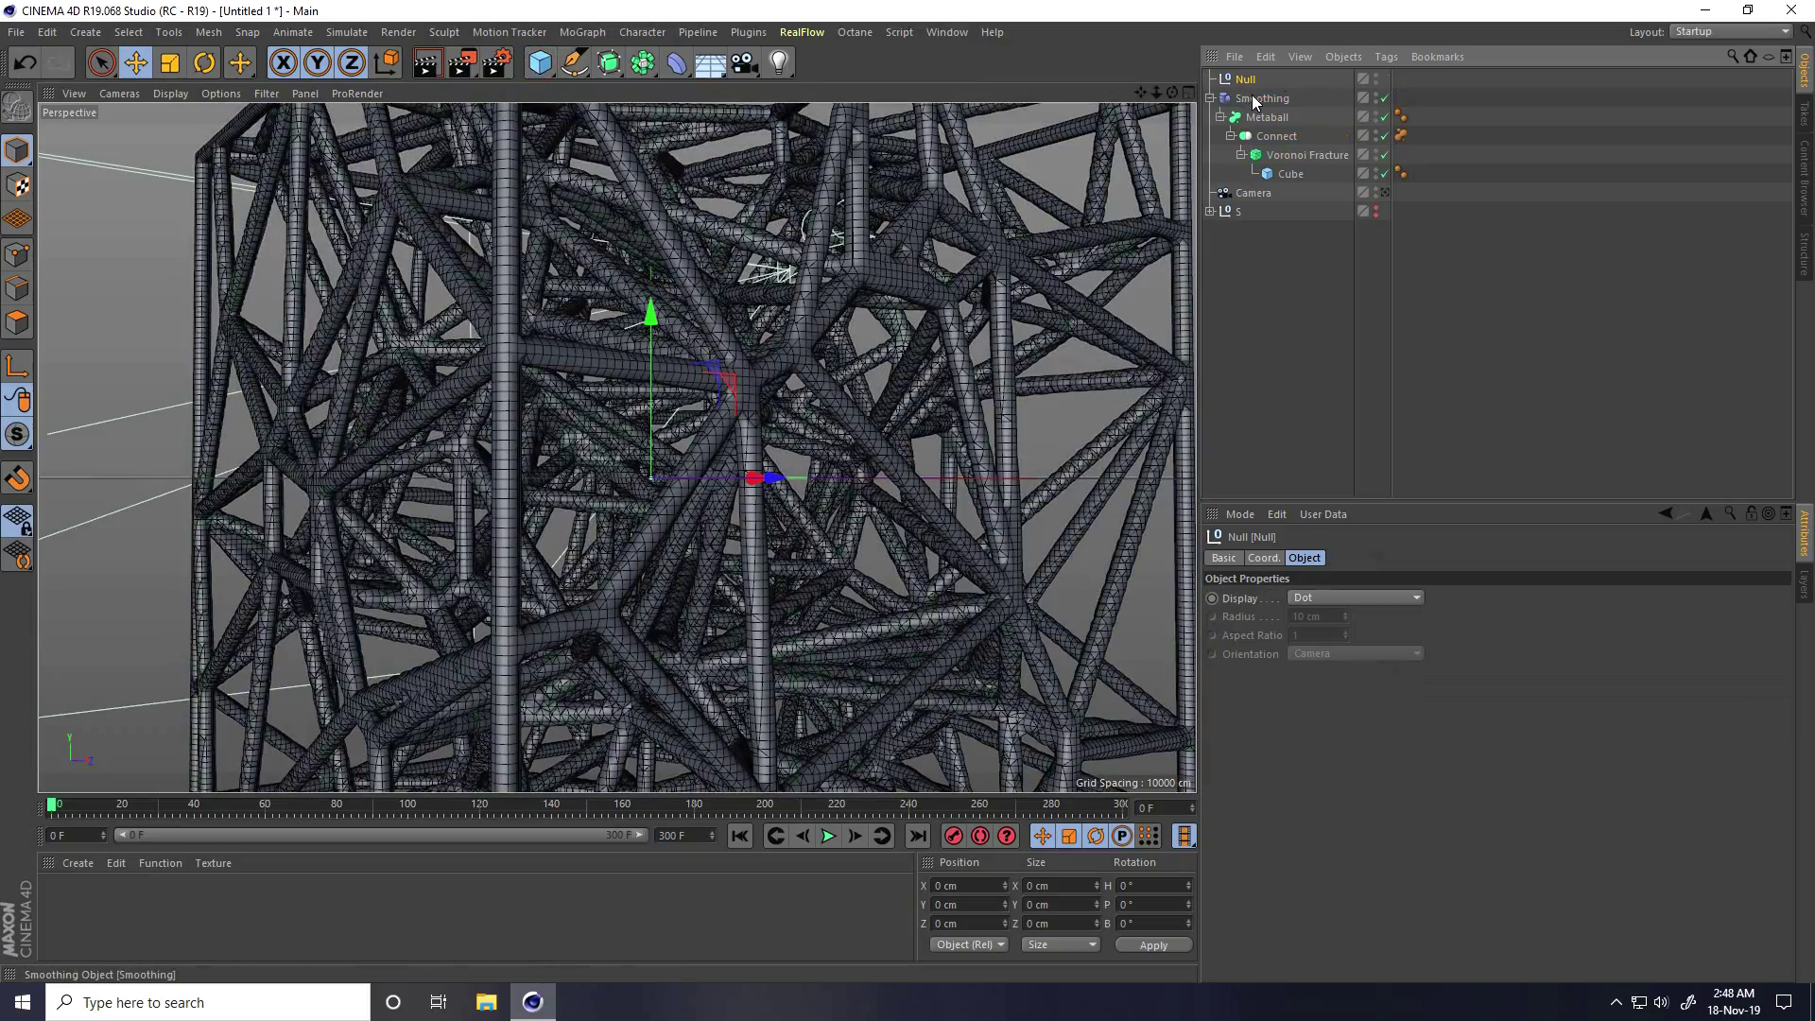
drag(1247, 88, 1246, 80)
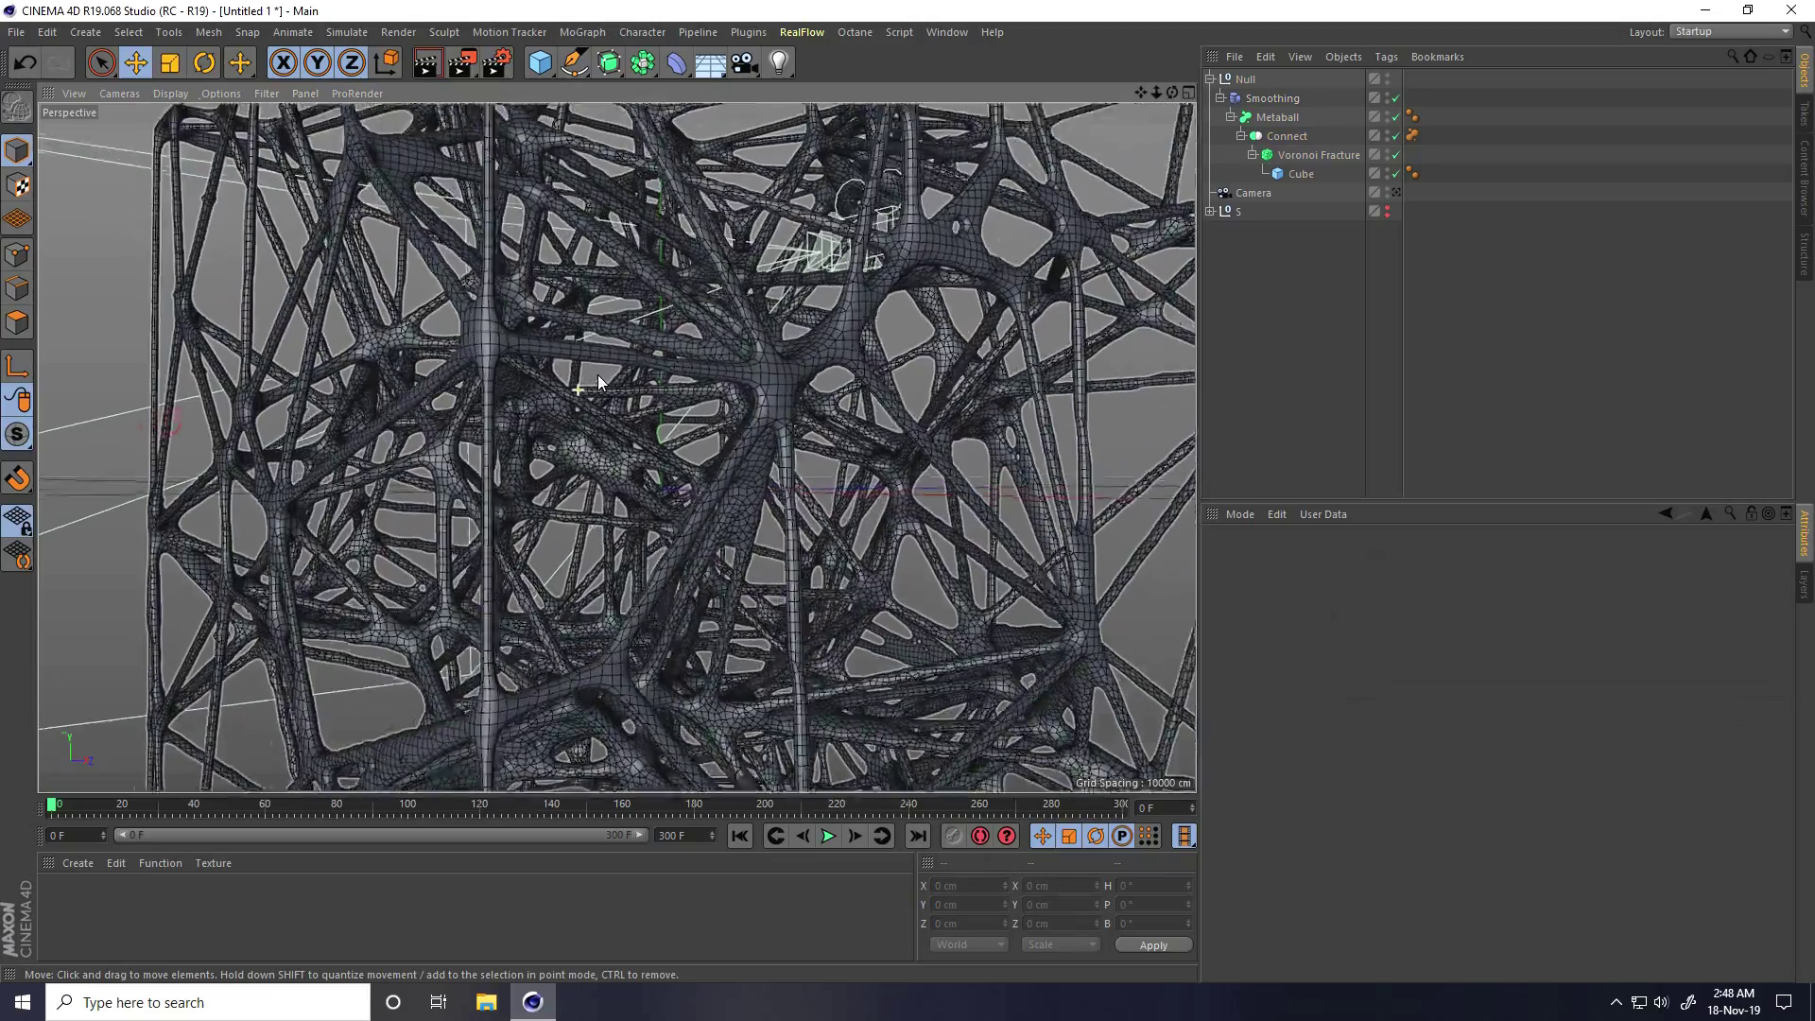
alt+drag(597, 374, 685, 492)
- Add a Subdivision Surface and place the Null group inside it
drag(608, 62, 645, 94)
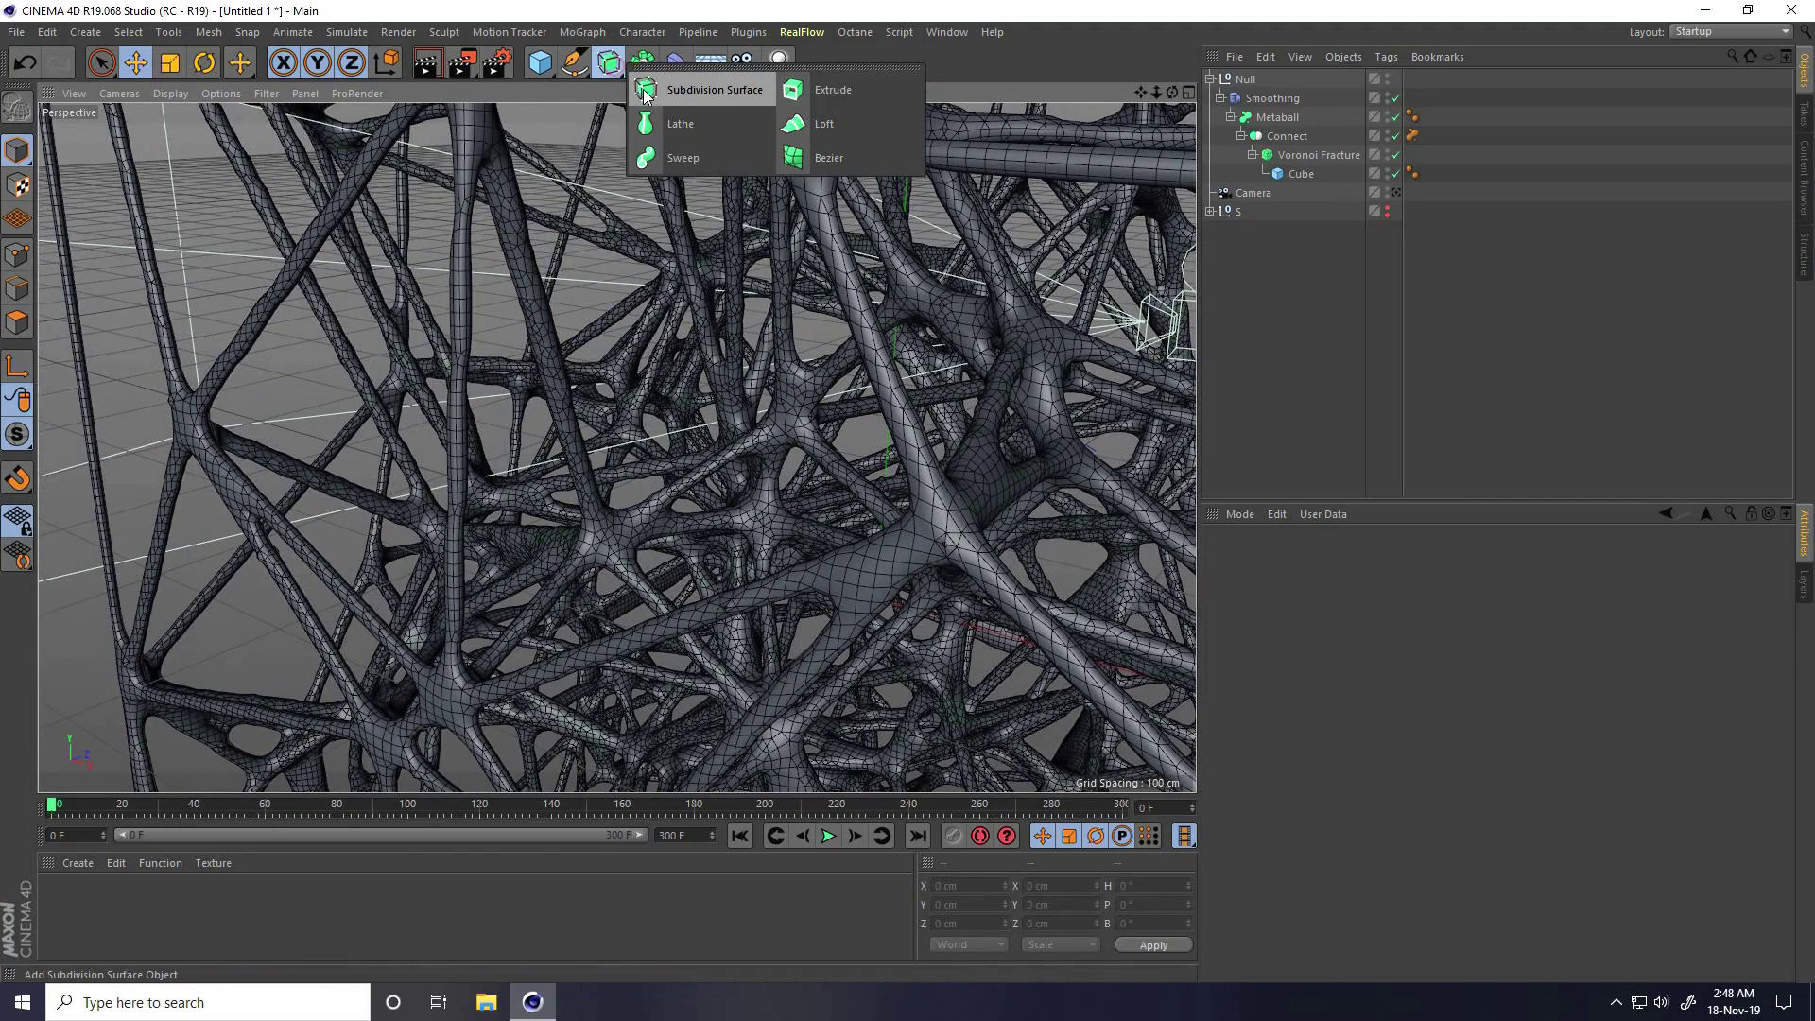
click(683, 95)
click(1246, 102)
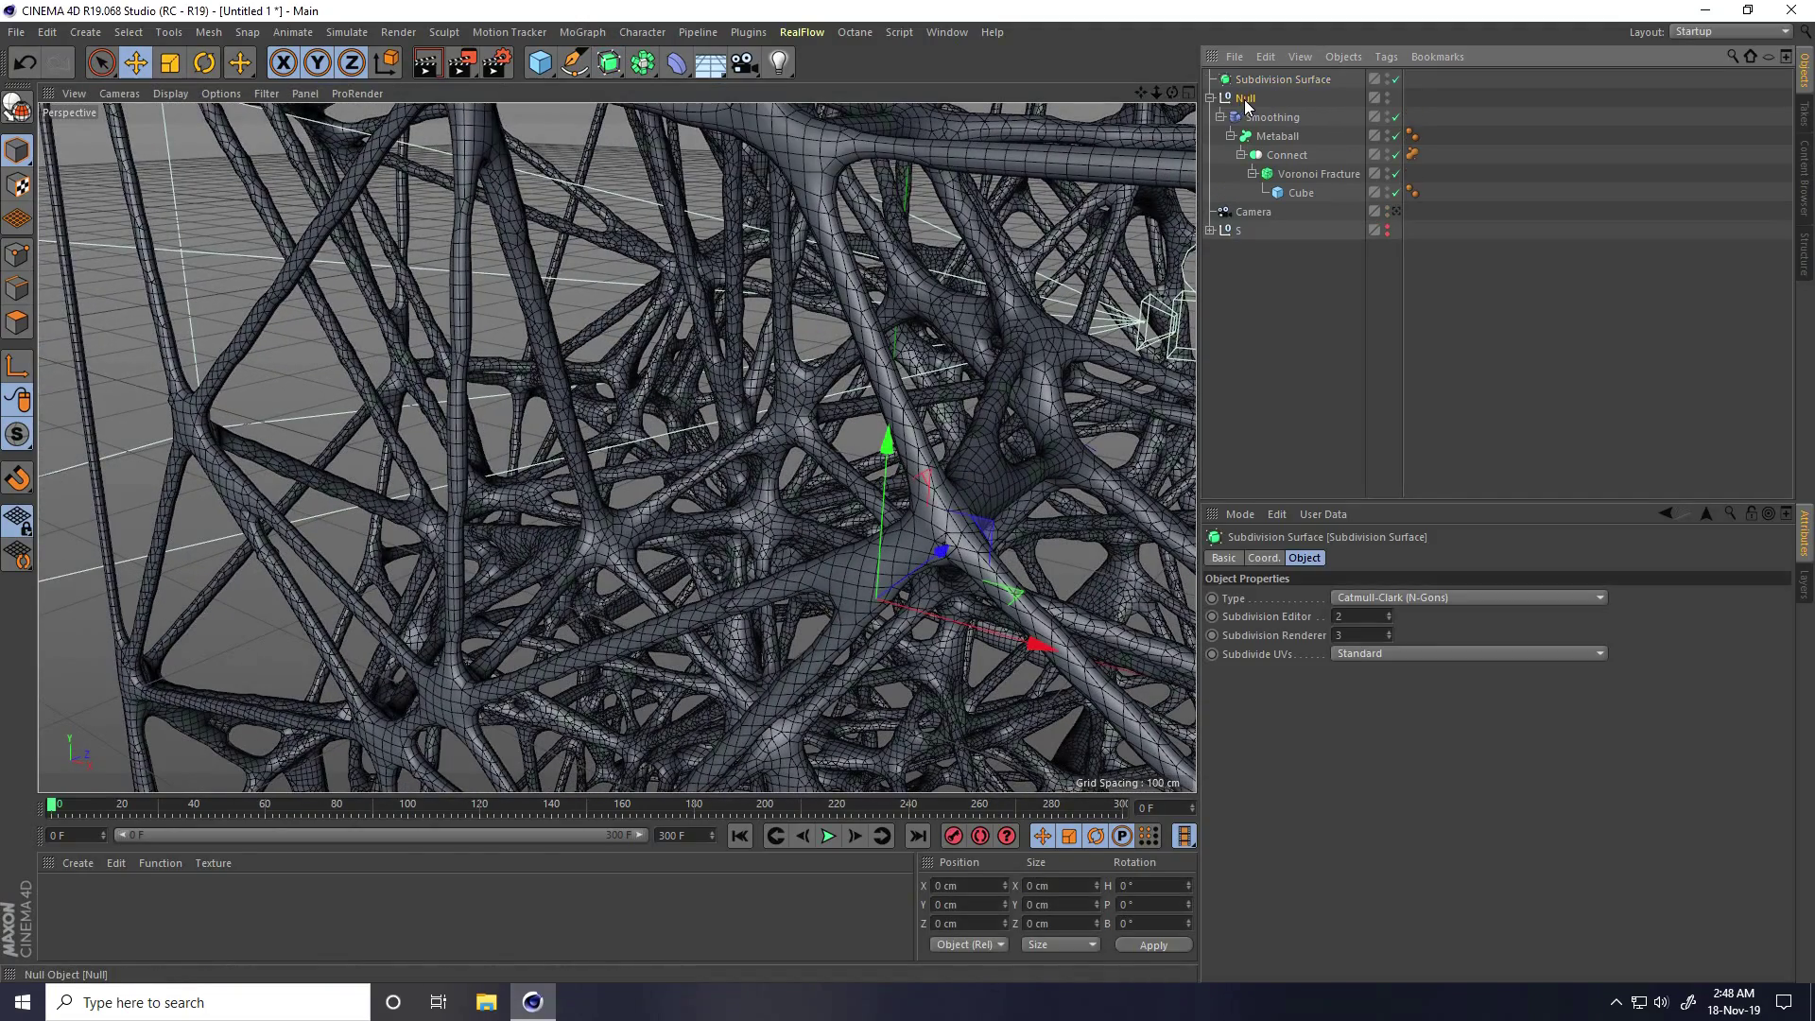
drag(1253, 85, 1257, 81)
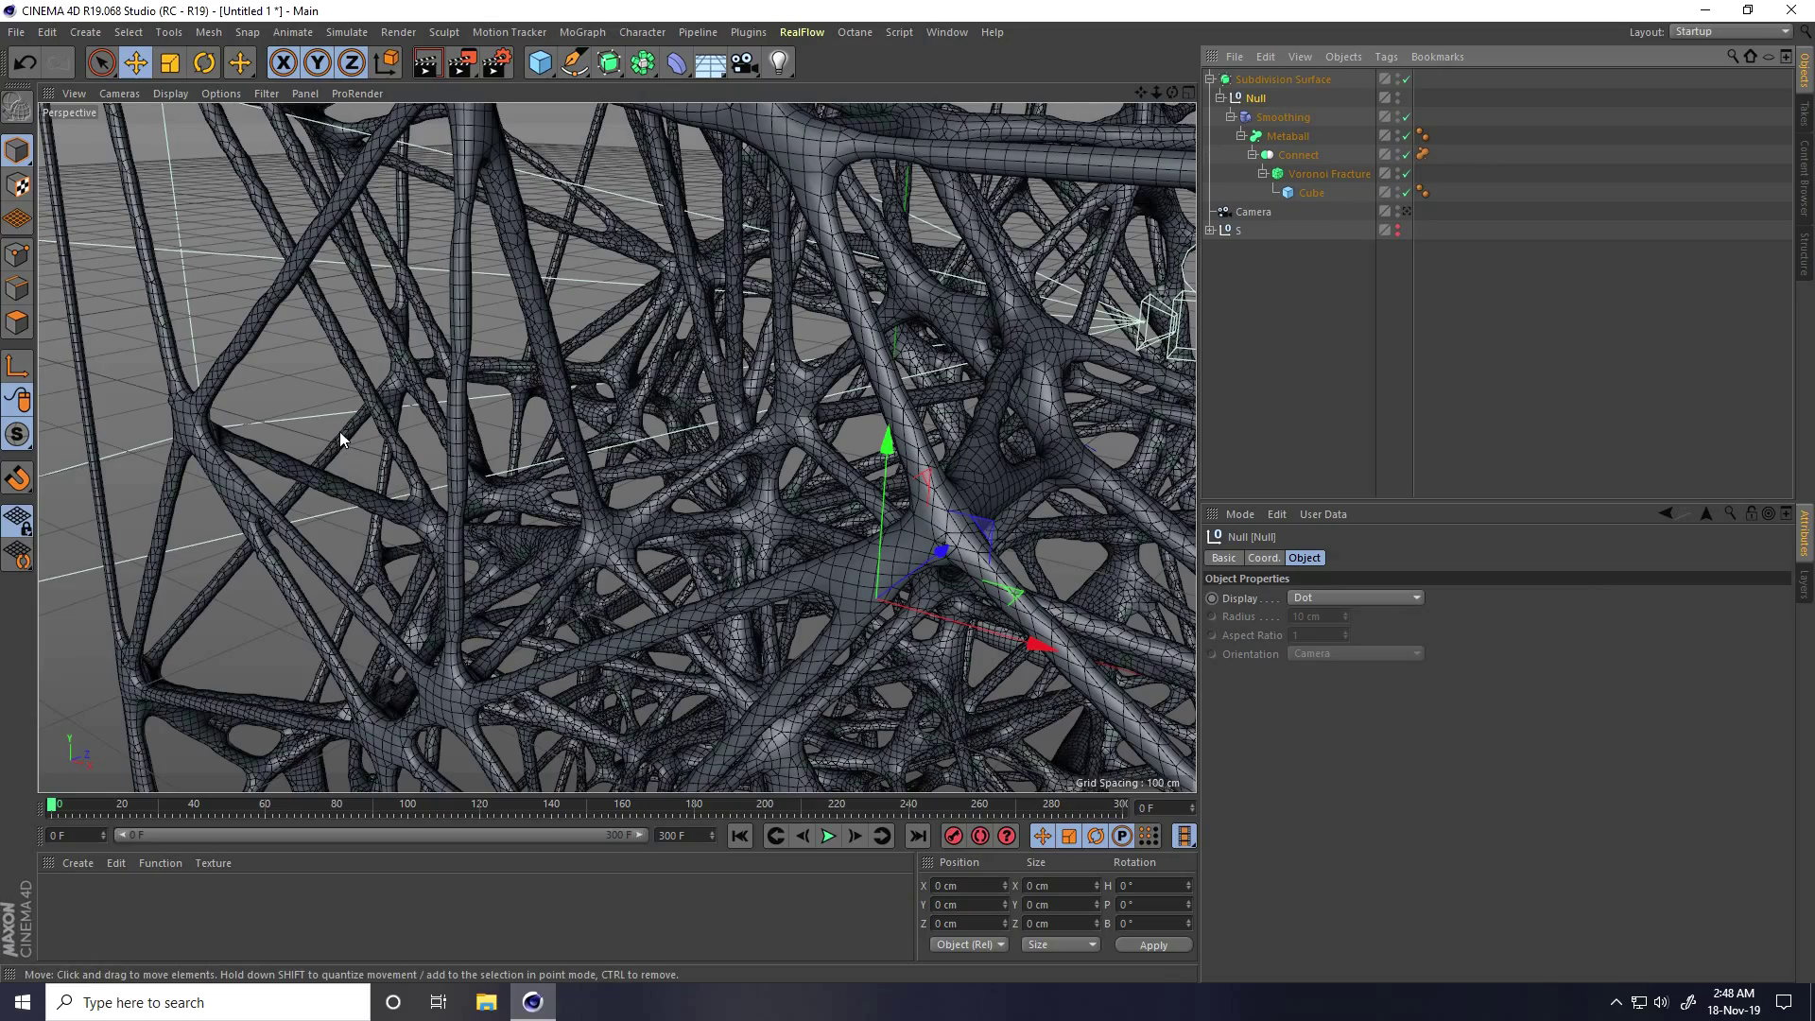
click(616, 511)
- Switch the viewport to Gouraud Shading and orbit around the rounded lattice
scroll(774, 504, up, 3)
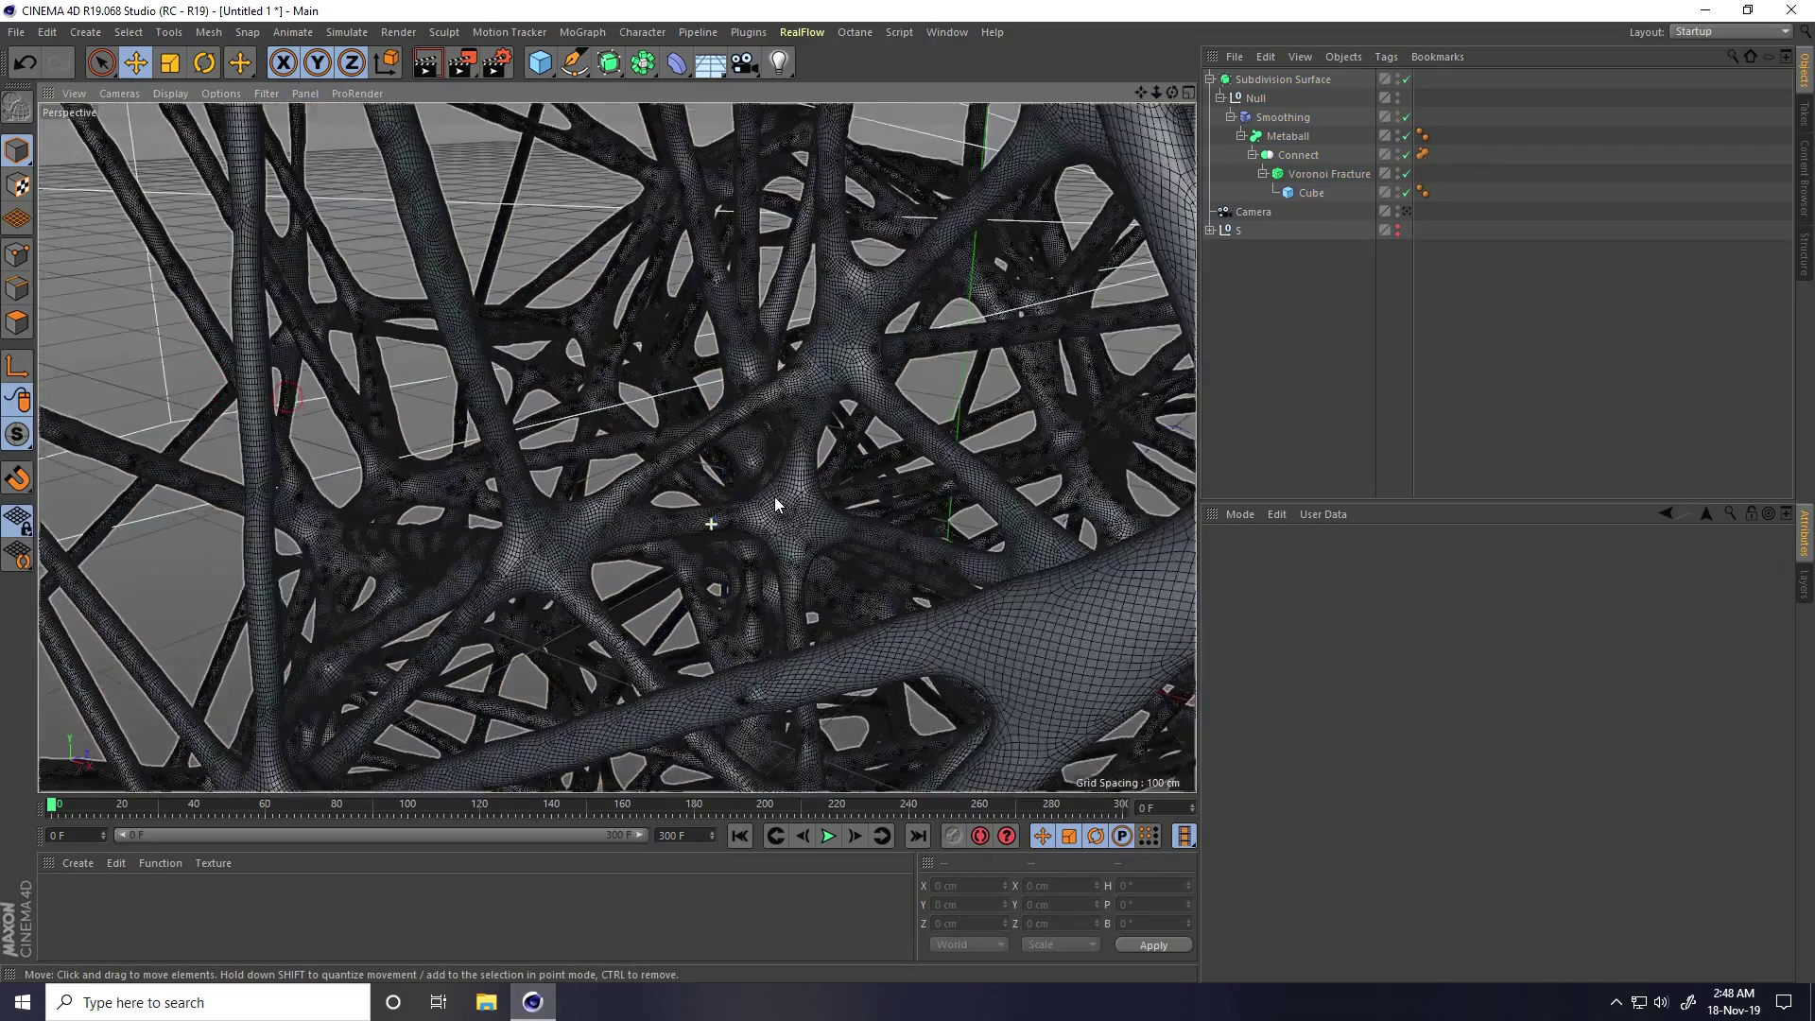
click(178, 96)
click(195, 123)
scroll(773, 495, down, 5)
alt+drag(773, 495, 904, 446)
scroll(655, 366, up, 5)
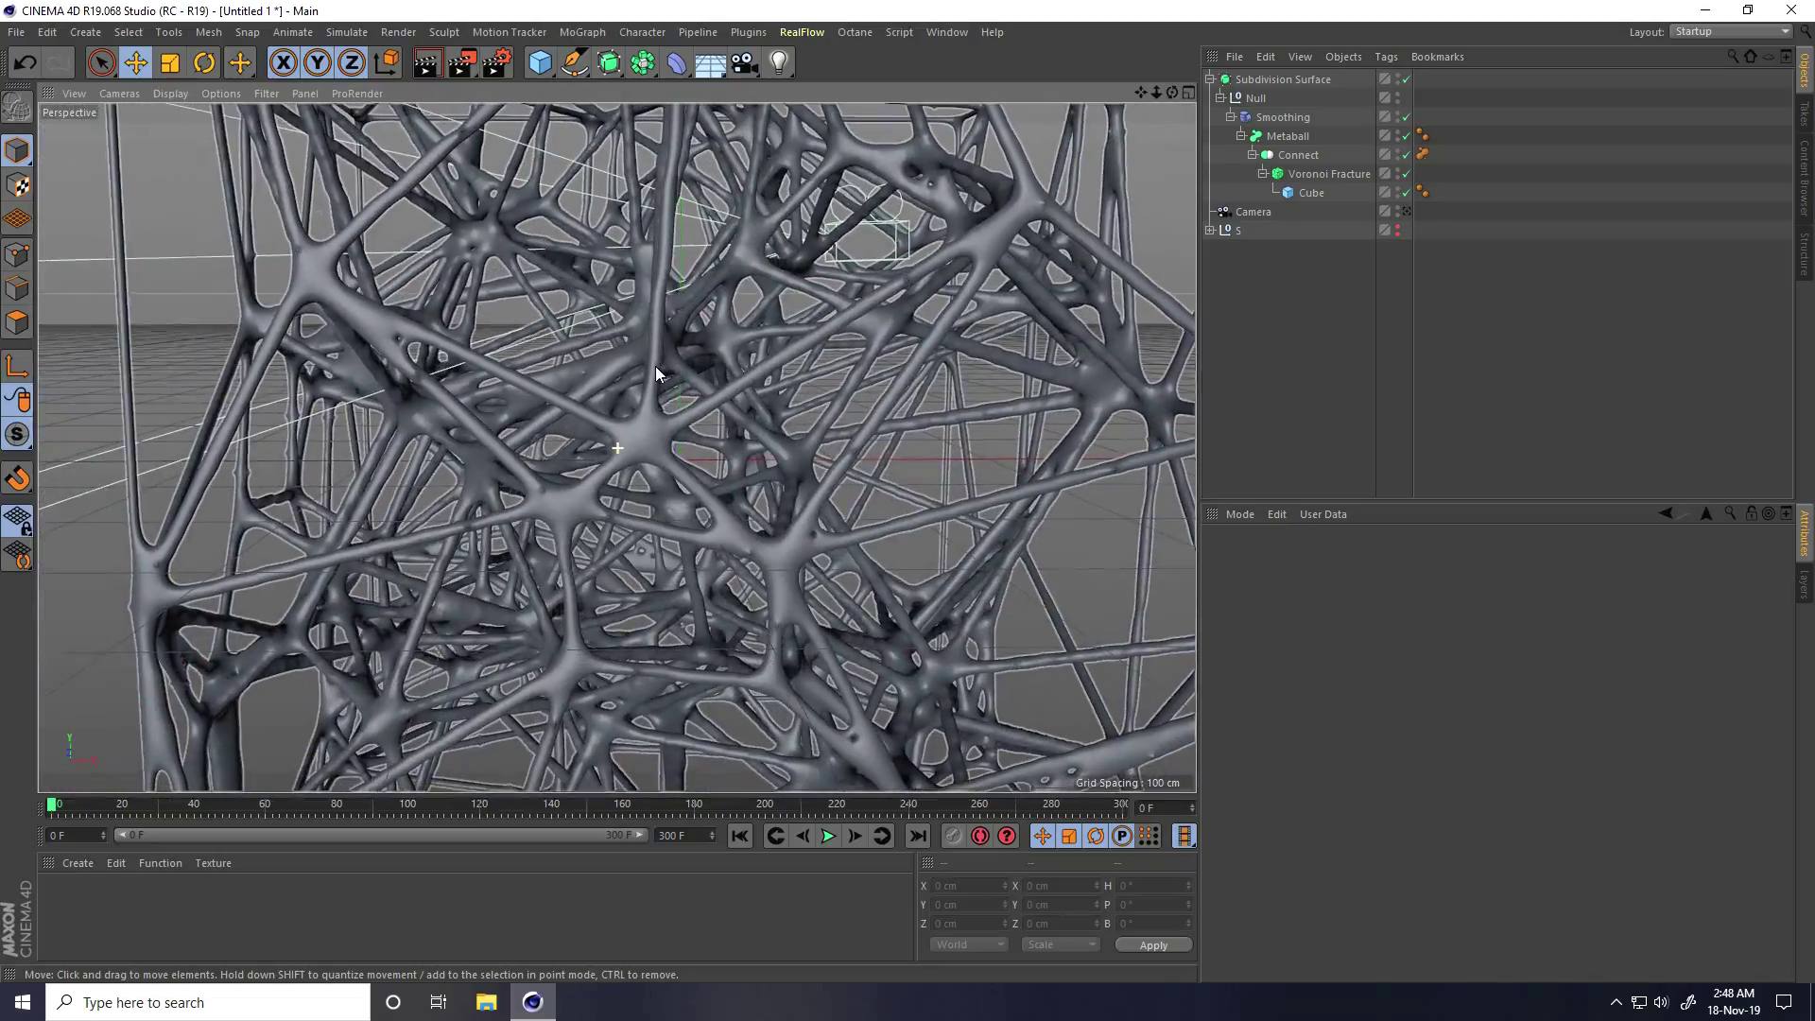
alt+drag(655, 365, 736, 486)
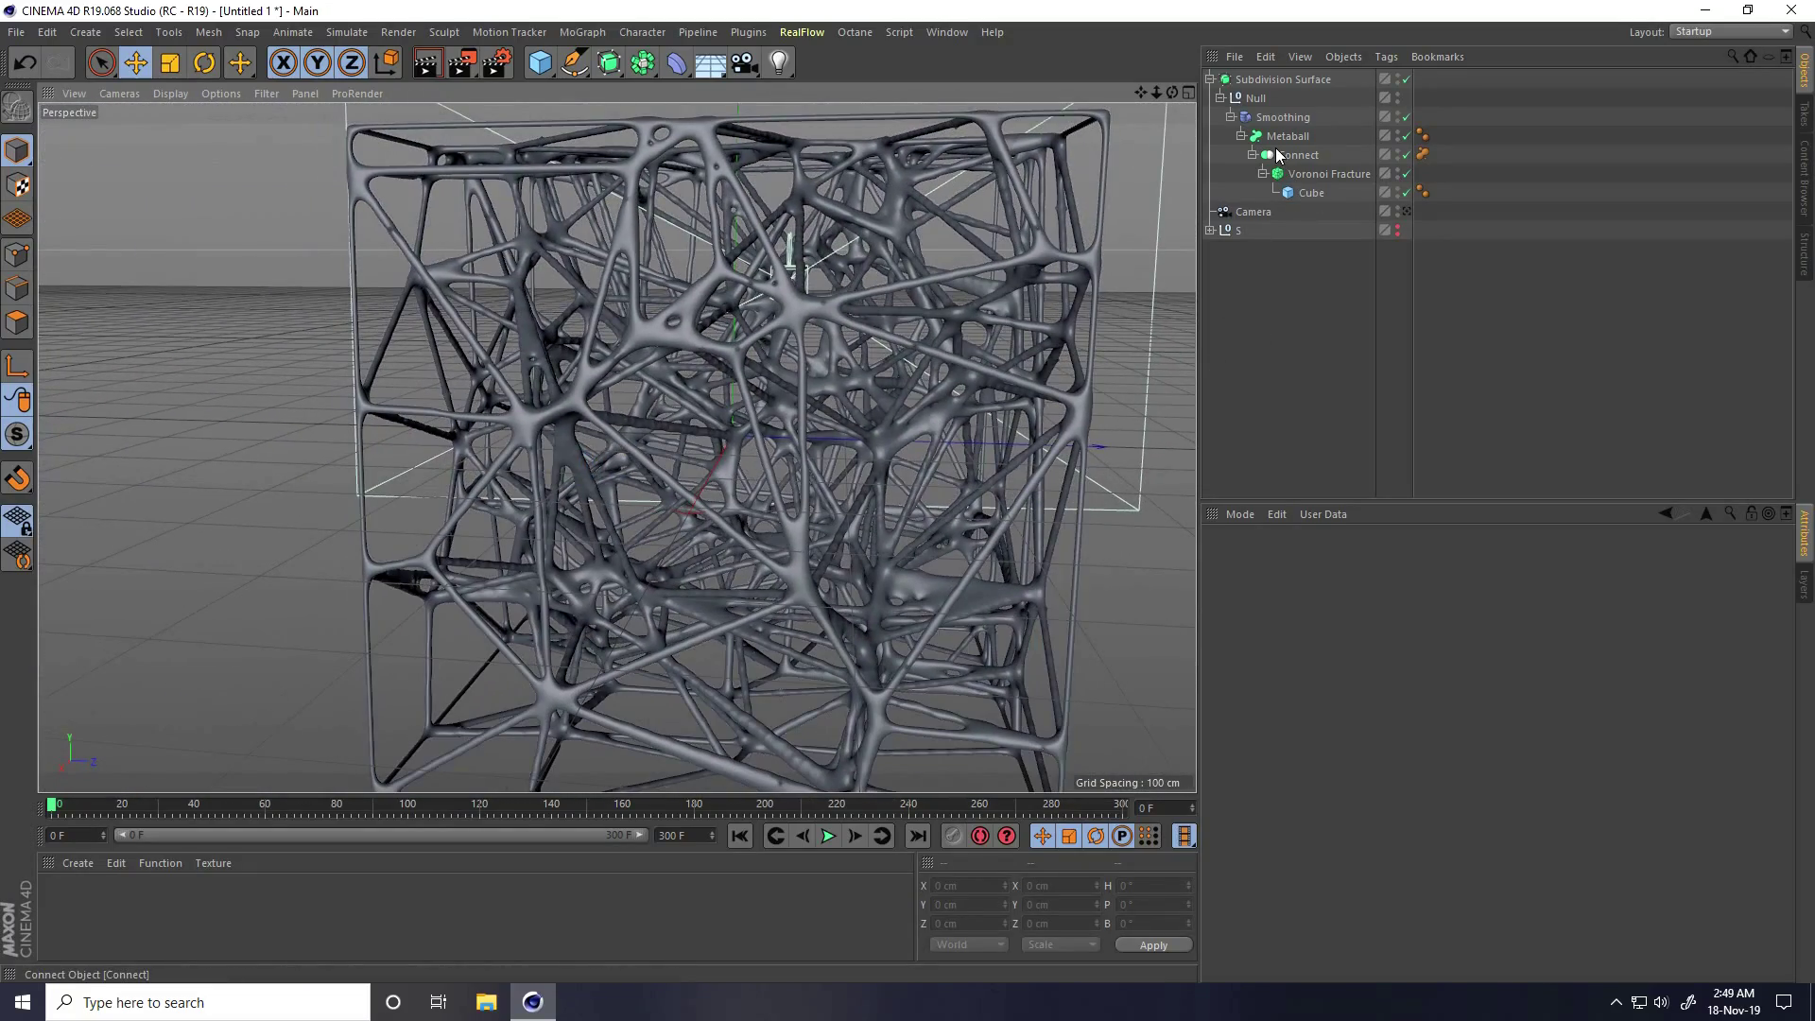
- Set the Metaball tag Radius to 19 cm and Strength to 19%
click(1423, 153)
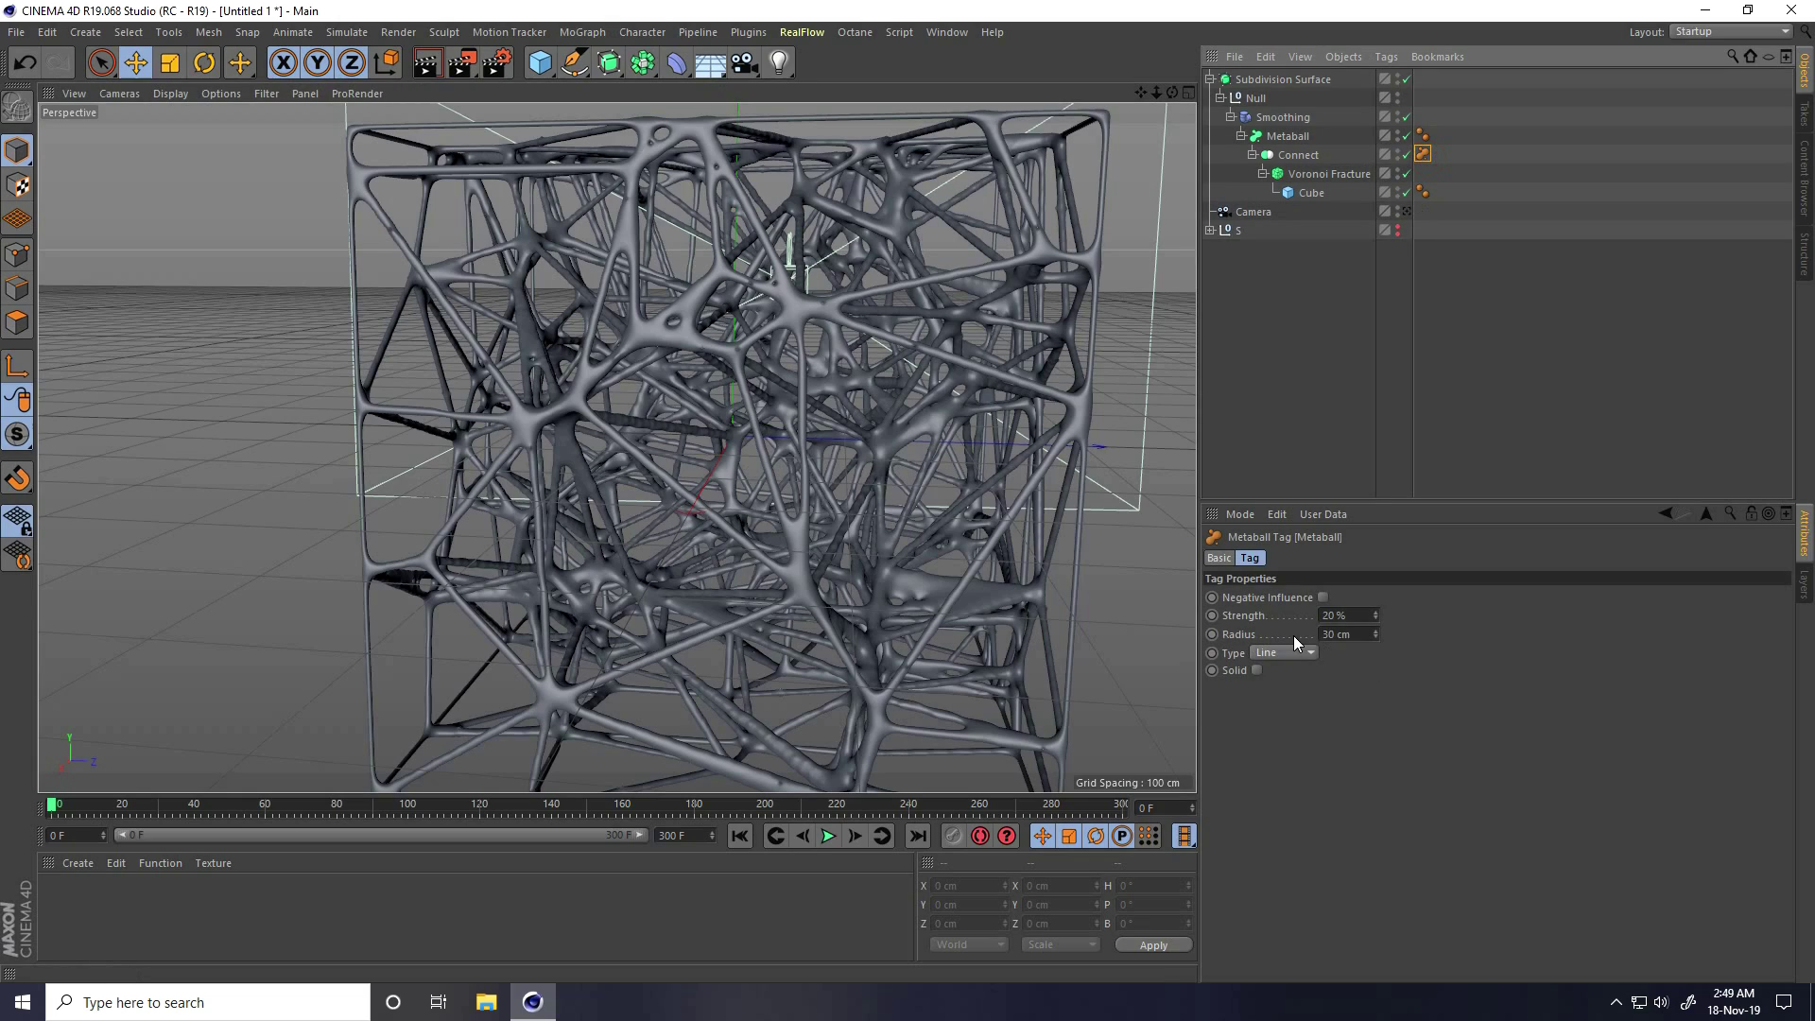
double_click(1339, 634)
text(19)
key(Return)
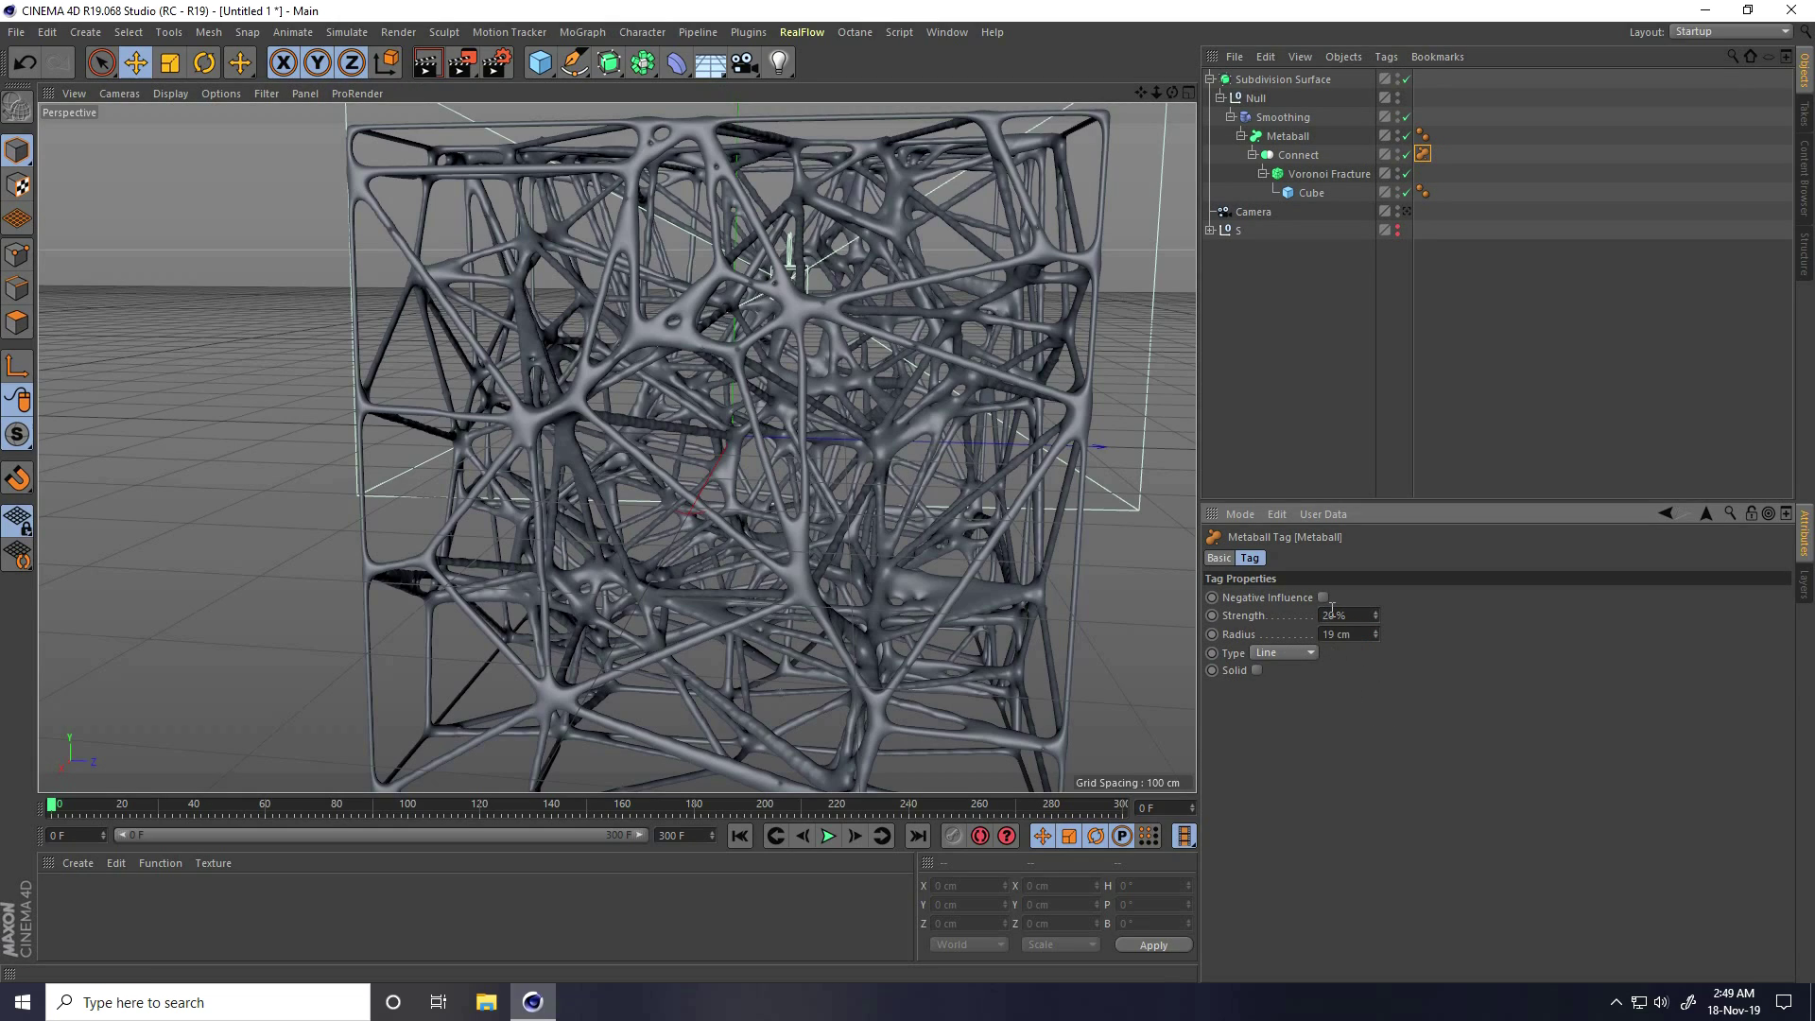
text(19)
scroll(723, 387, up, 6)
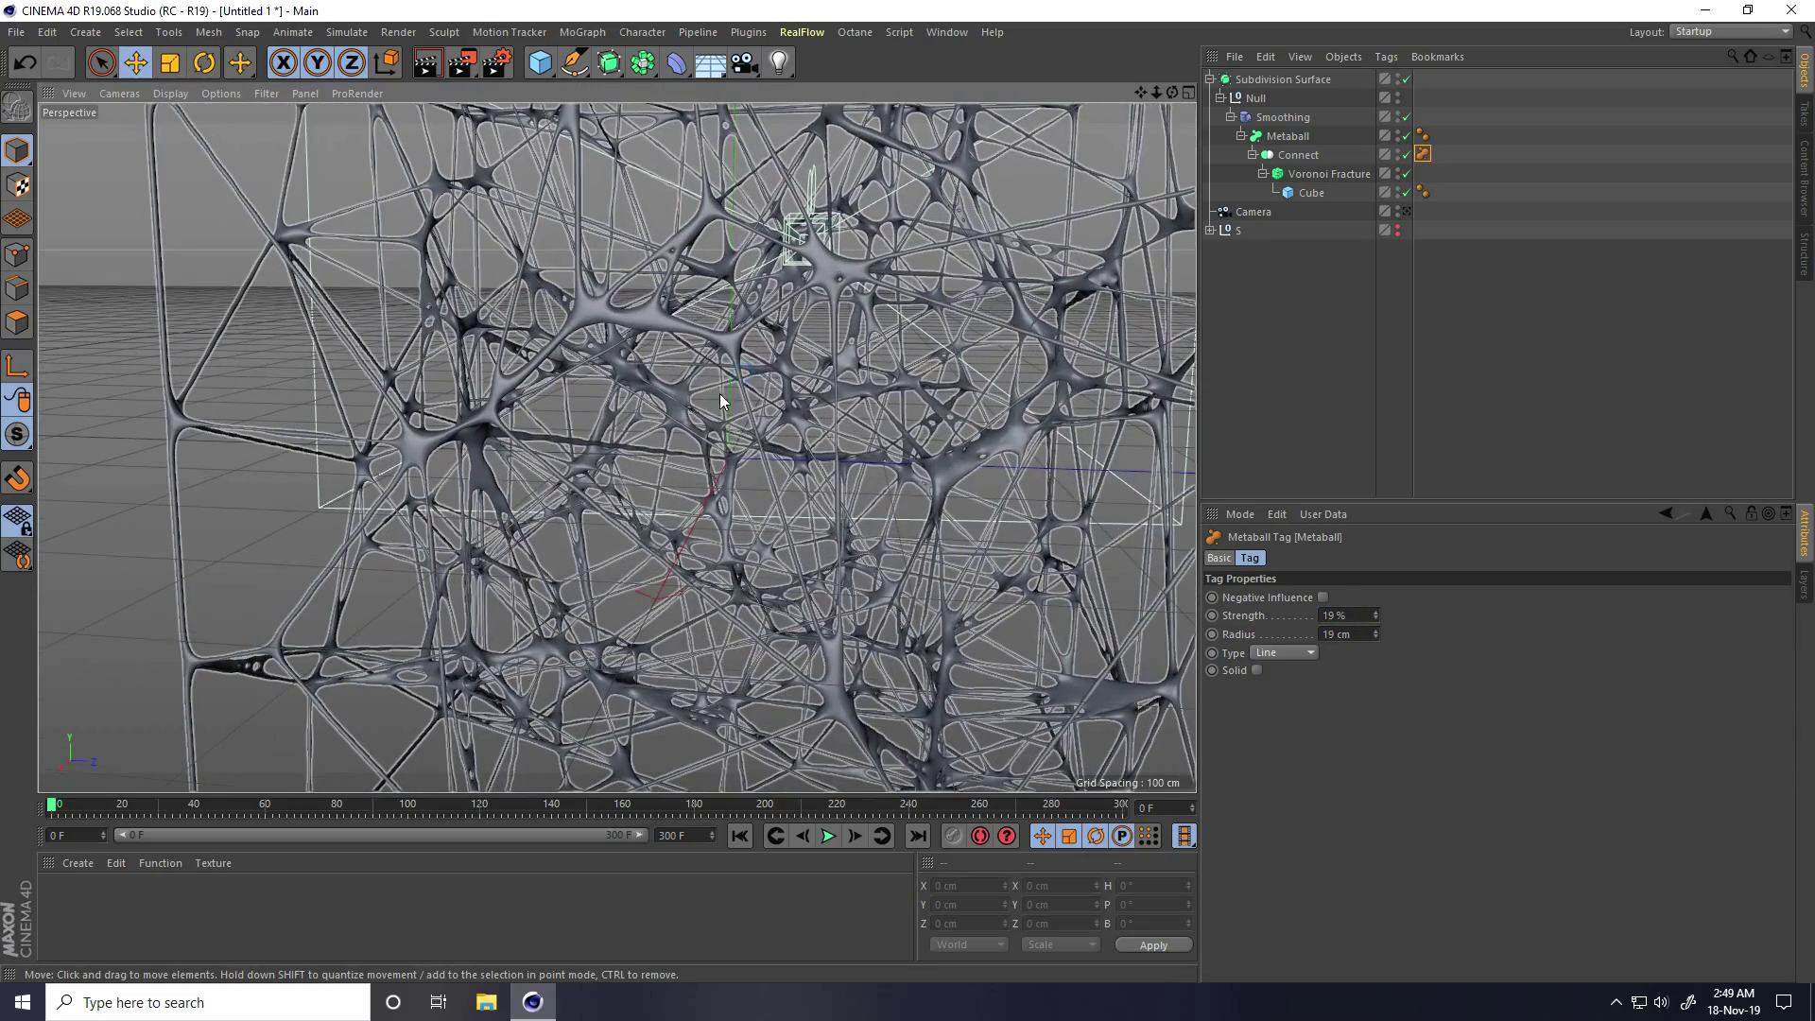
click(235, 492)
scroll(641, 428, up, 8)
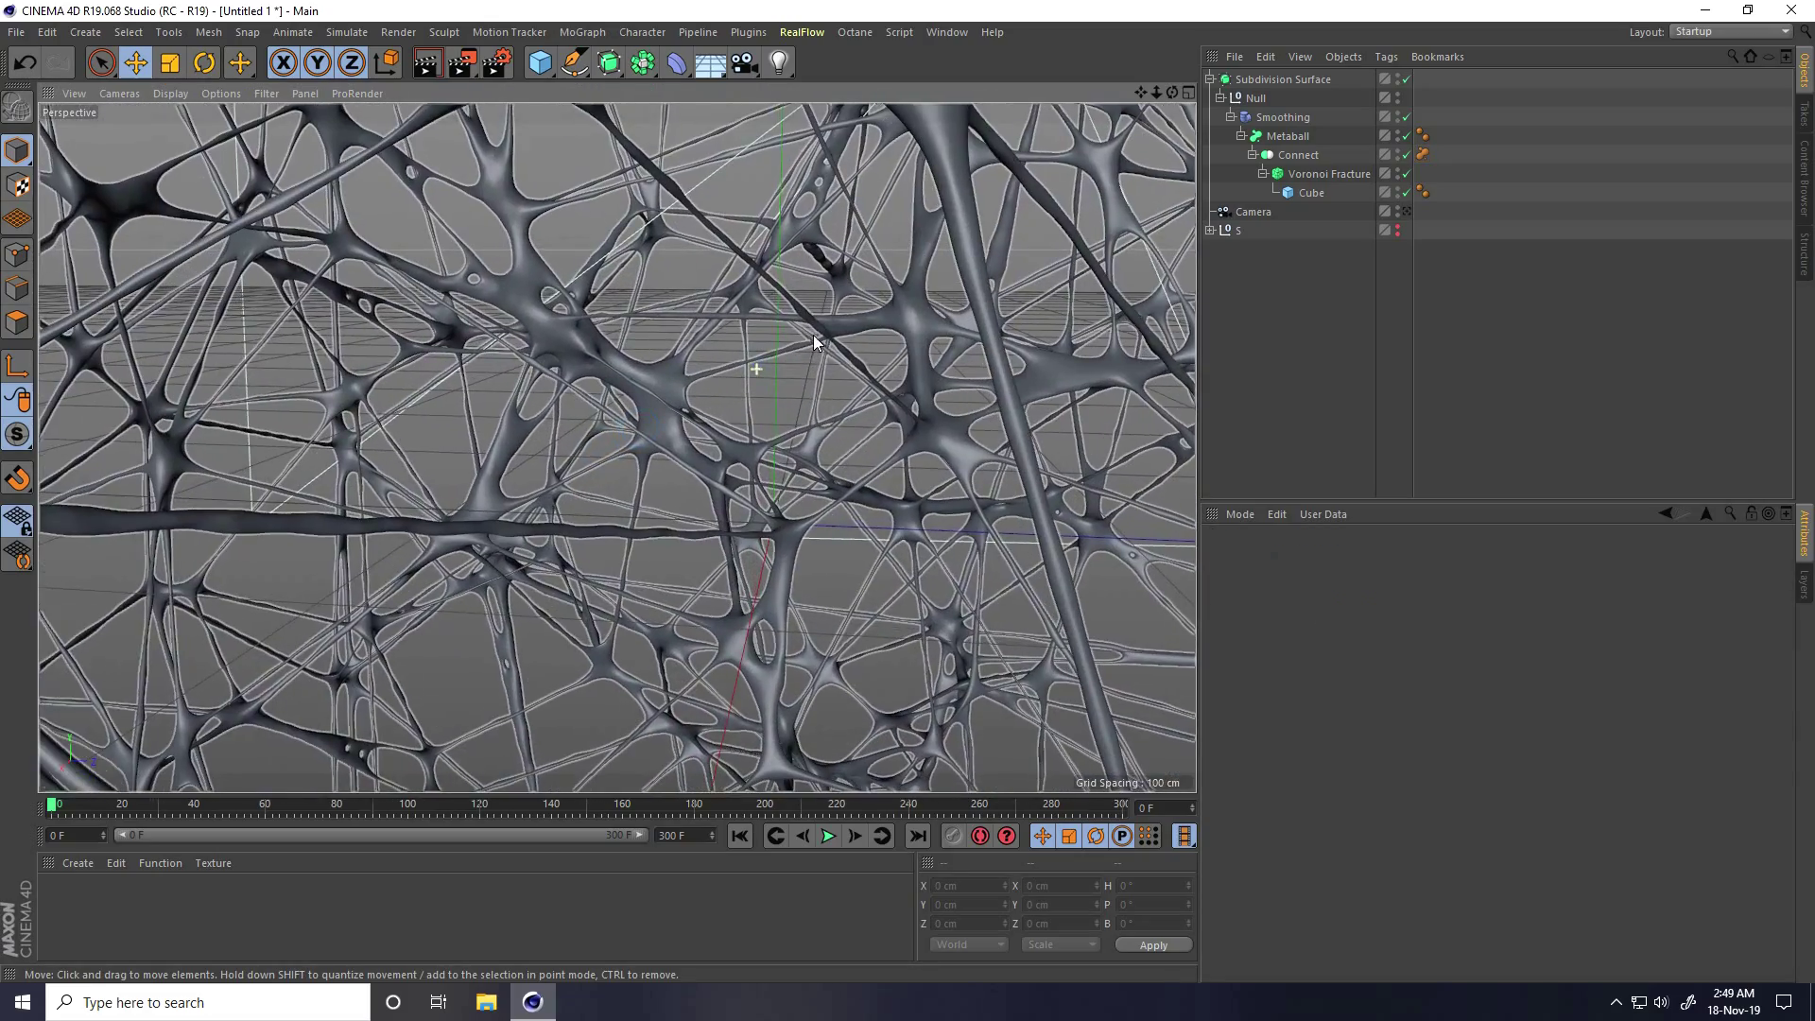
alt+drag(727, 410, 667, 393)
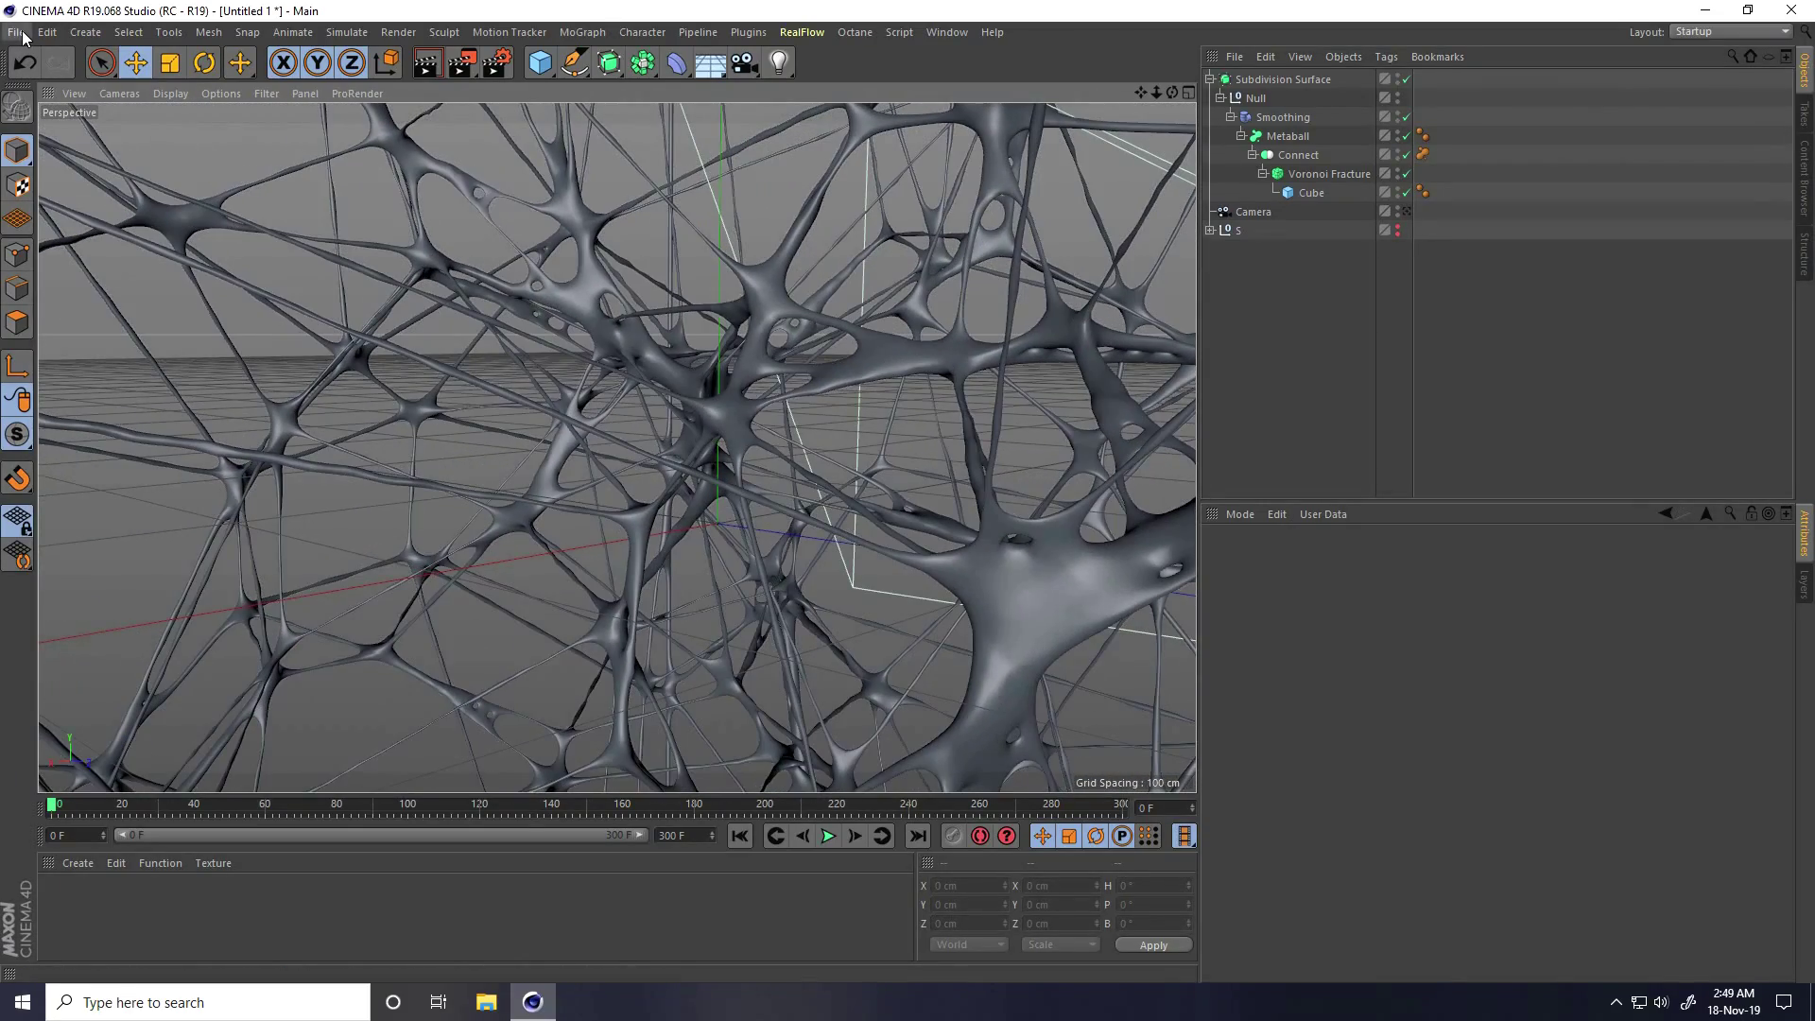
- Open 'cinema-4d-studio lights' from Desktop > Cinema 4d studio lights & Materials
click(17, 32)
click(45, 80)
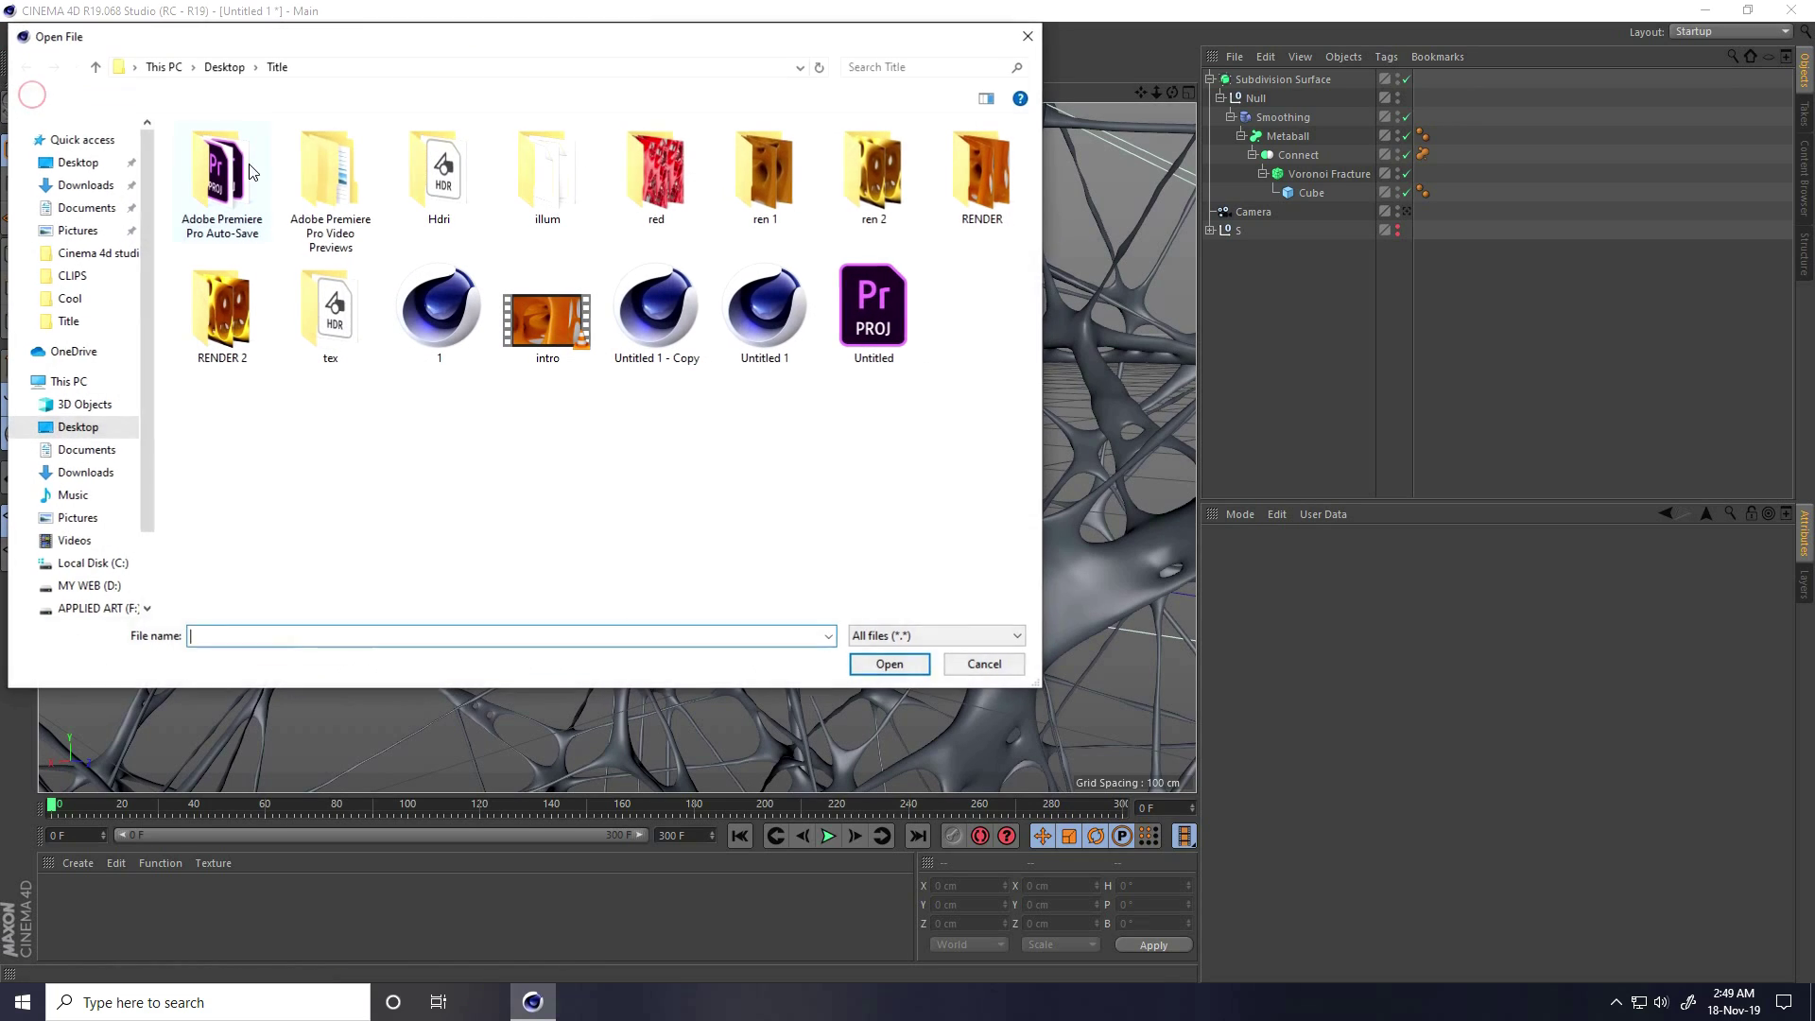
click(71, 162)
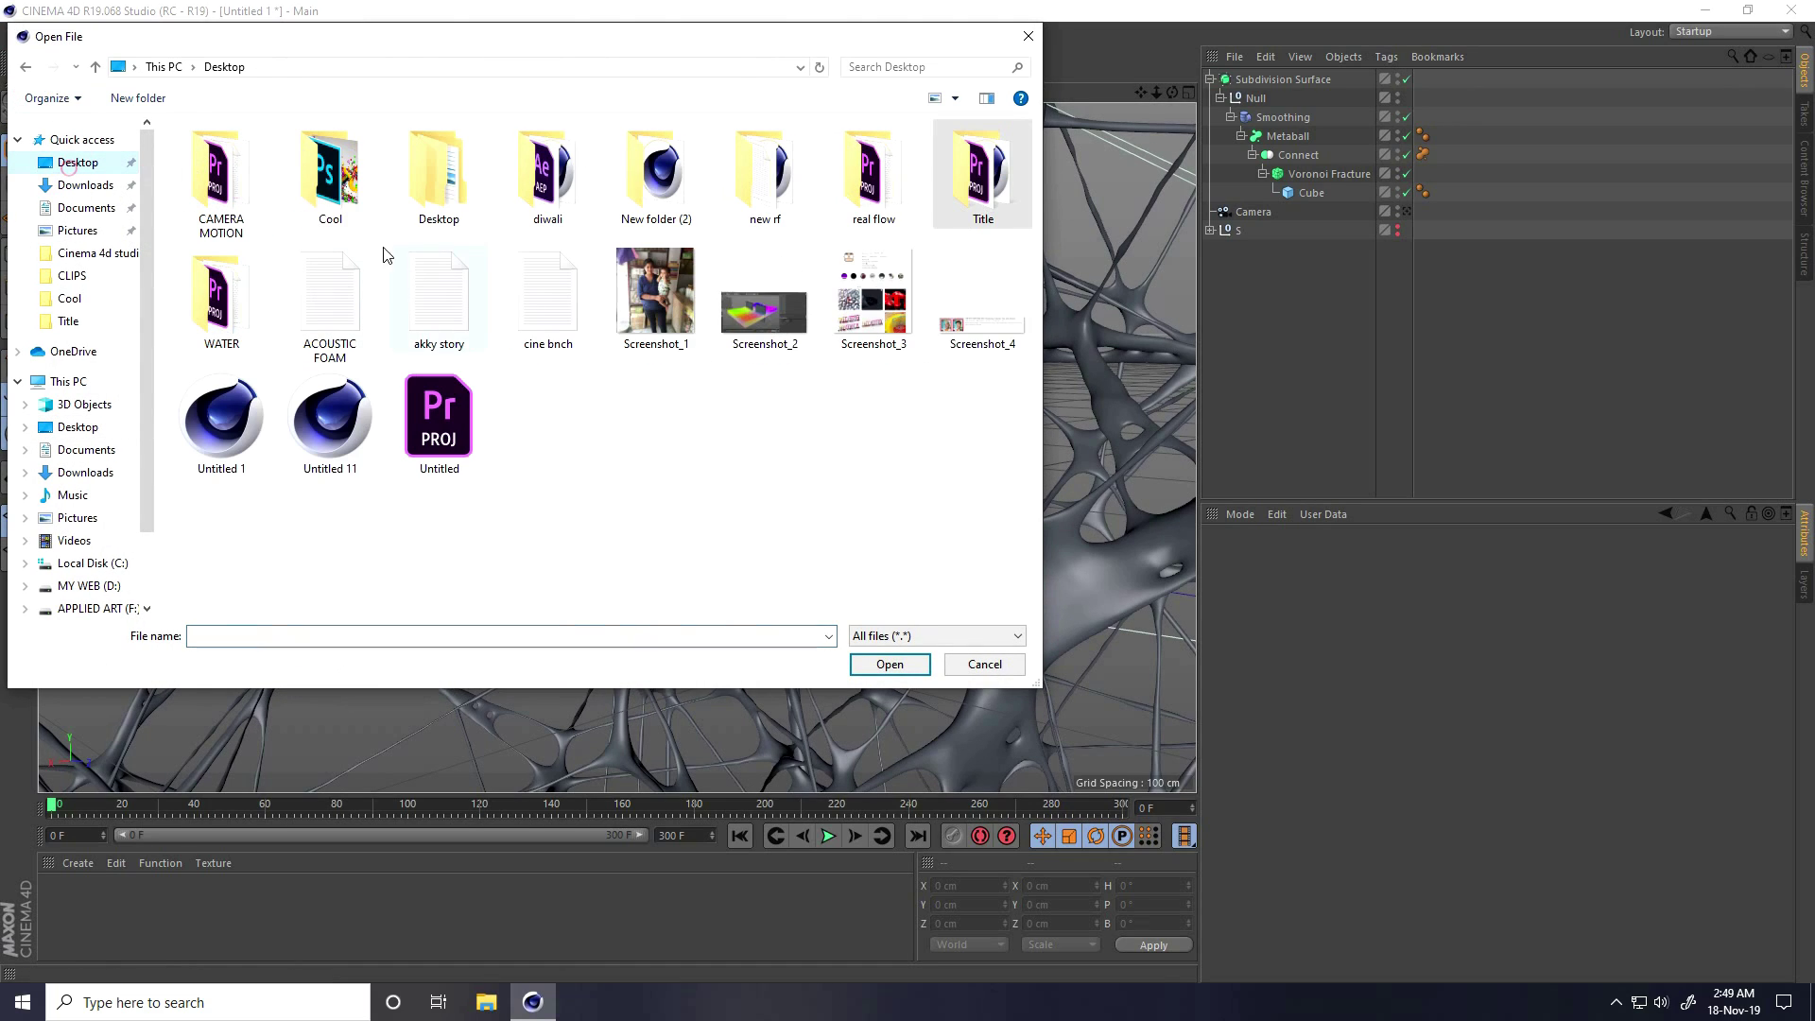
double_click(438, 170)
double_click(217, 175)
double_click(229, 153)
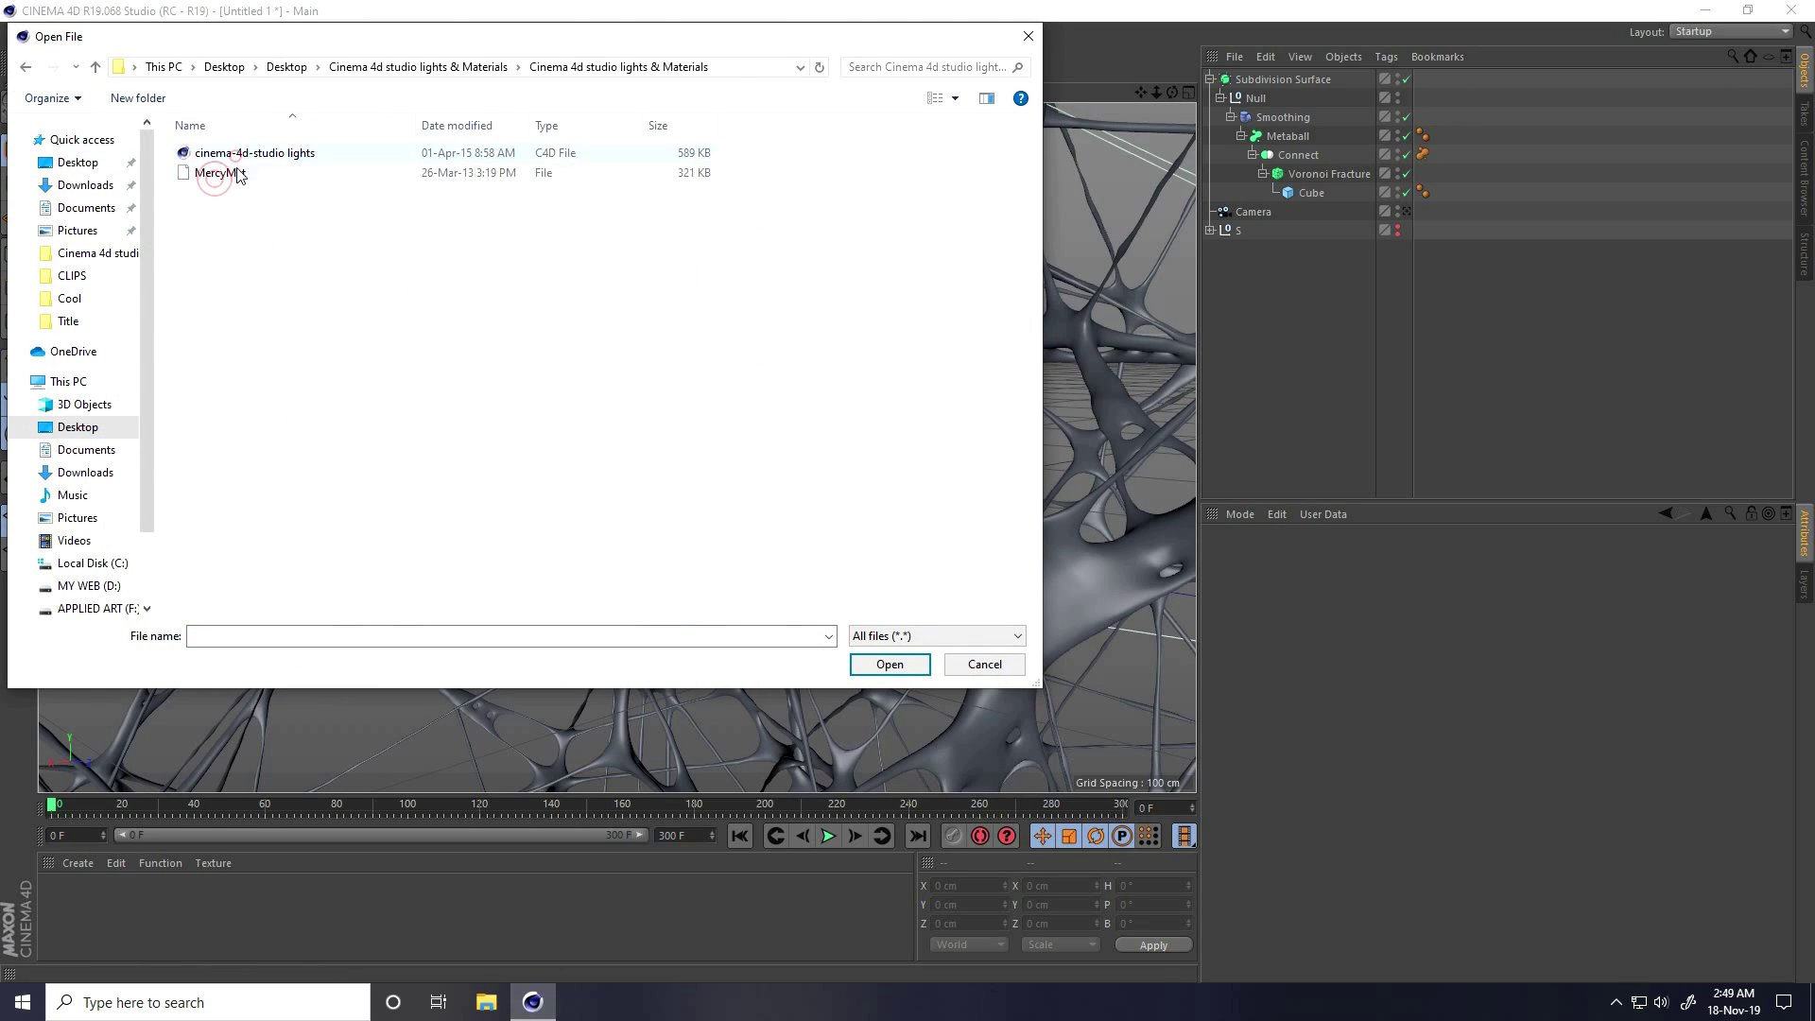
click(233, 152)
click(888, 664)
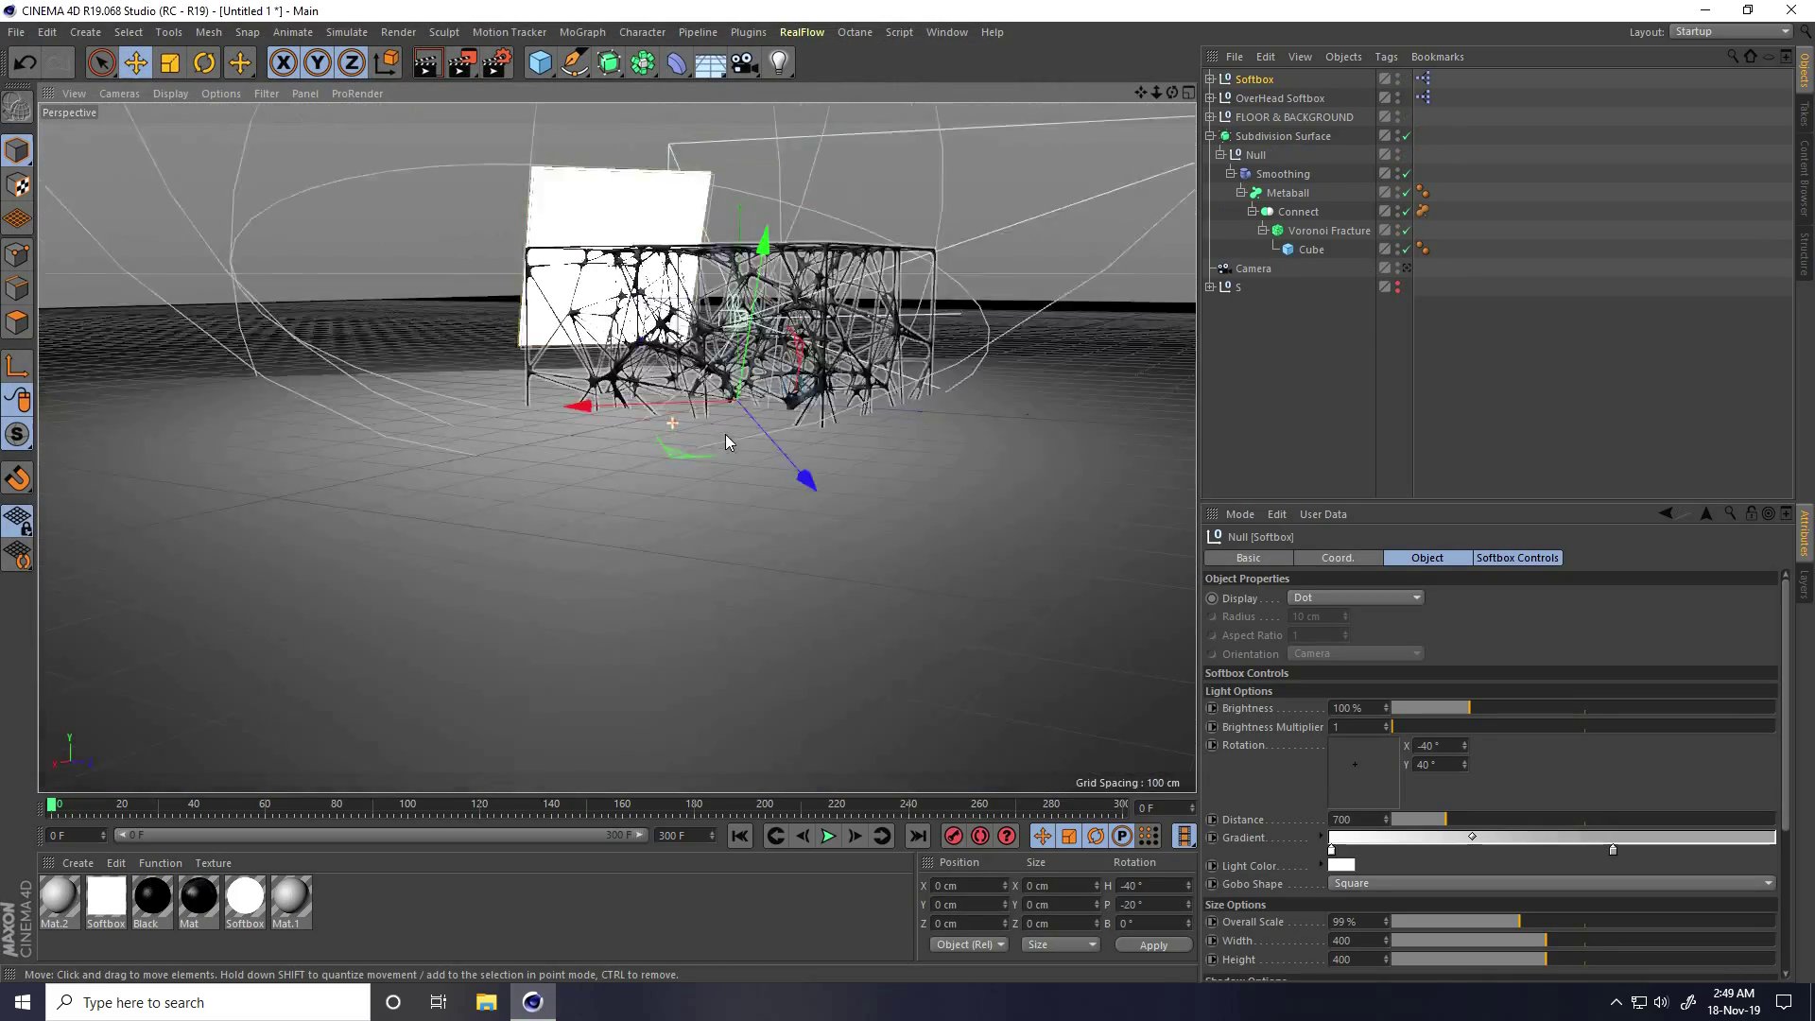
- Make the S object visible again and maximize the Front view
alt+drag(726, 435, 853, 410)
alt+drag(574, 400, 624, 397)
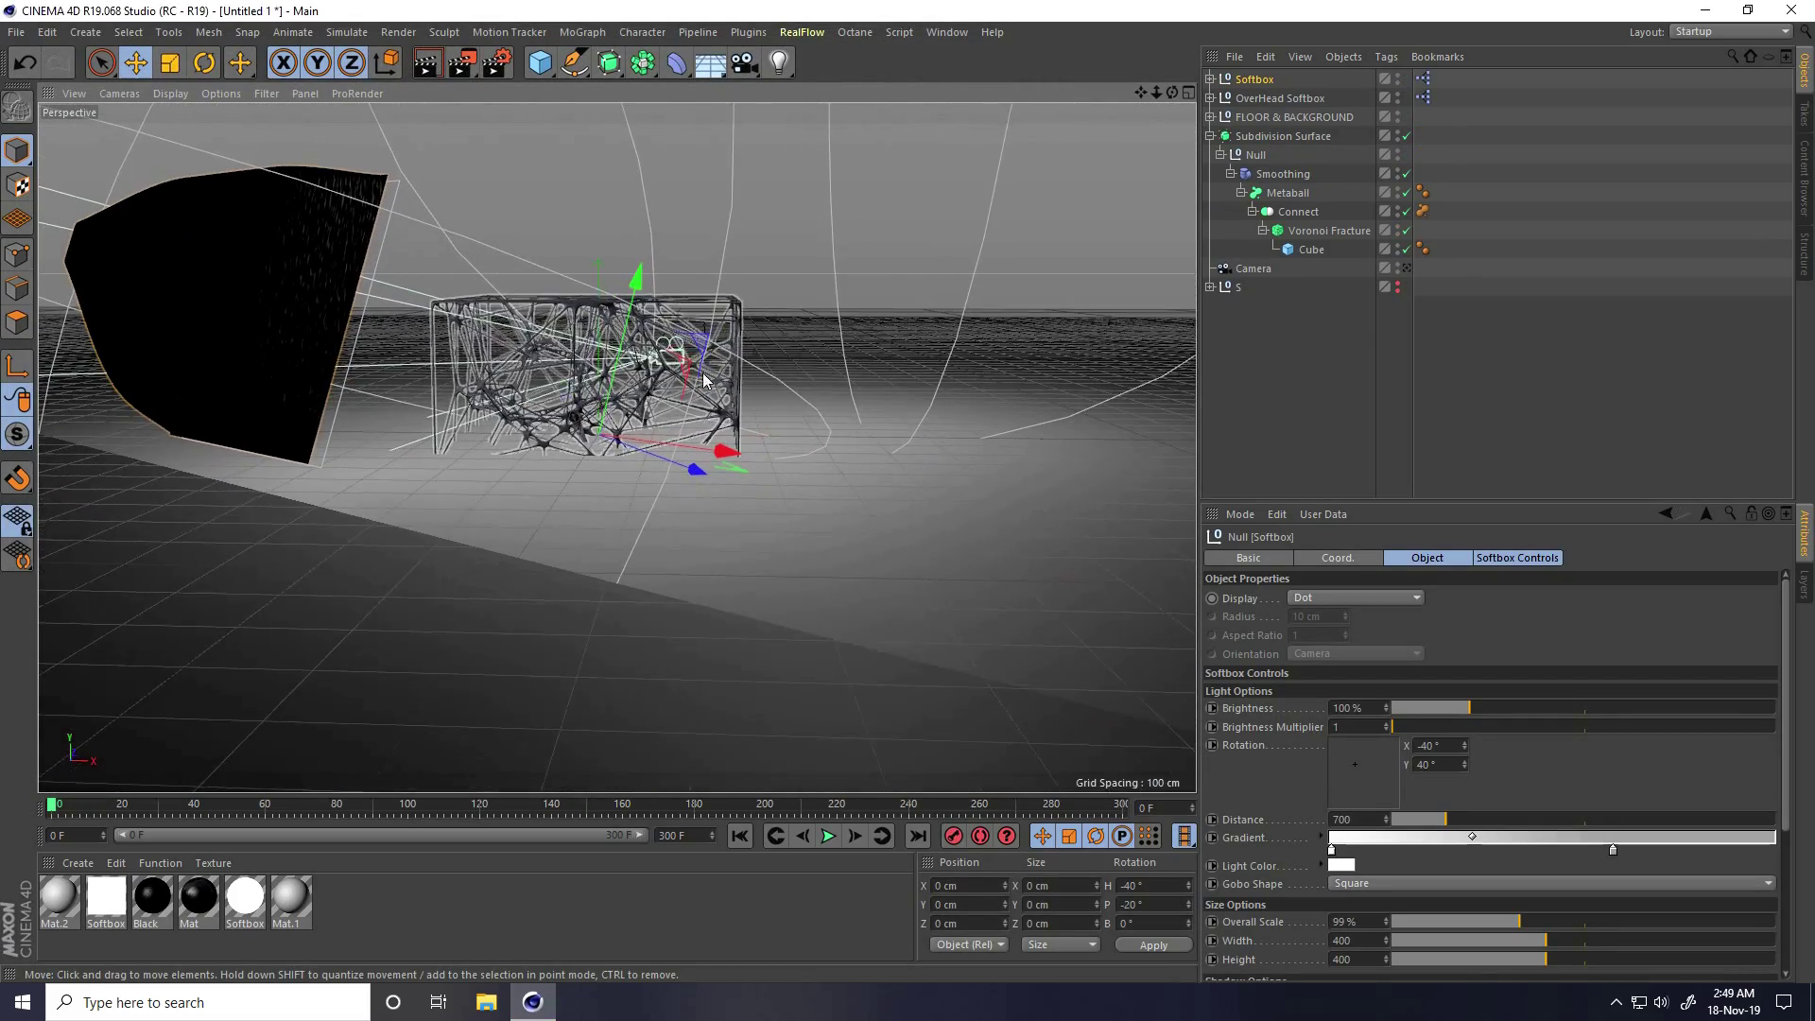
click(1210, 137)
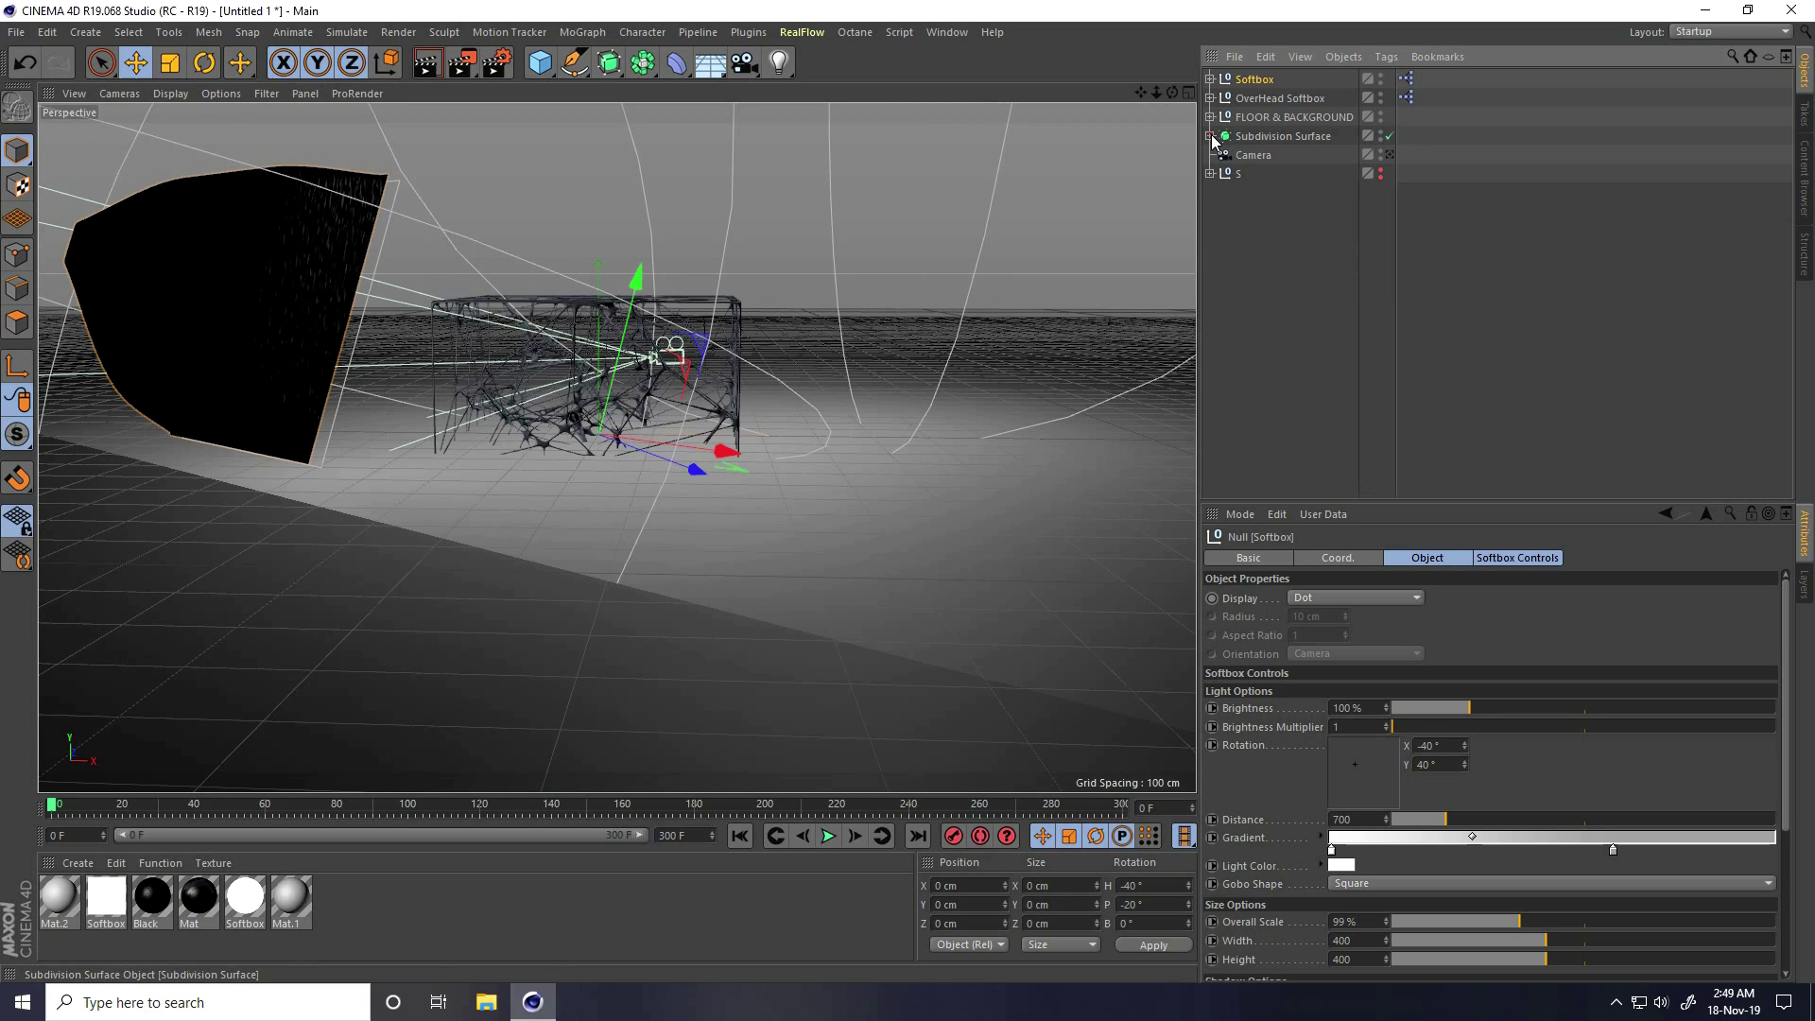
click(1259, 120)
click(1380, 170)
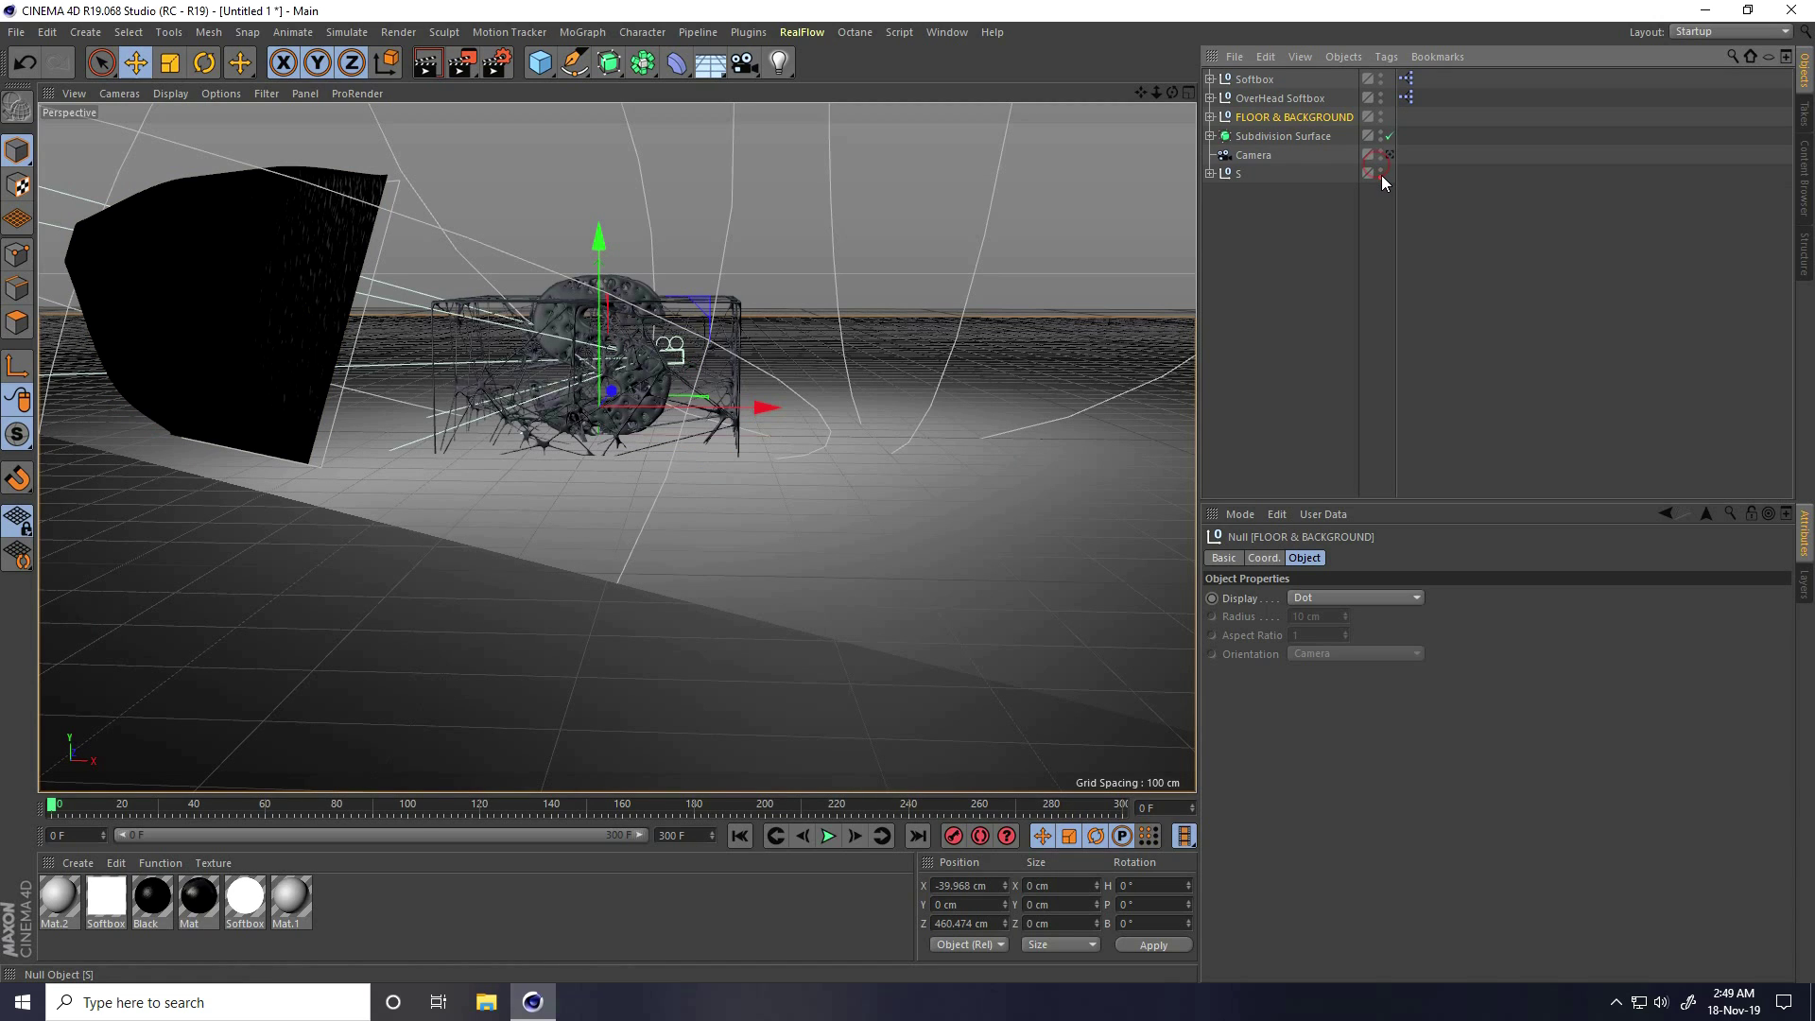
middle_click(635, 416)
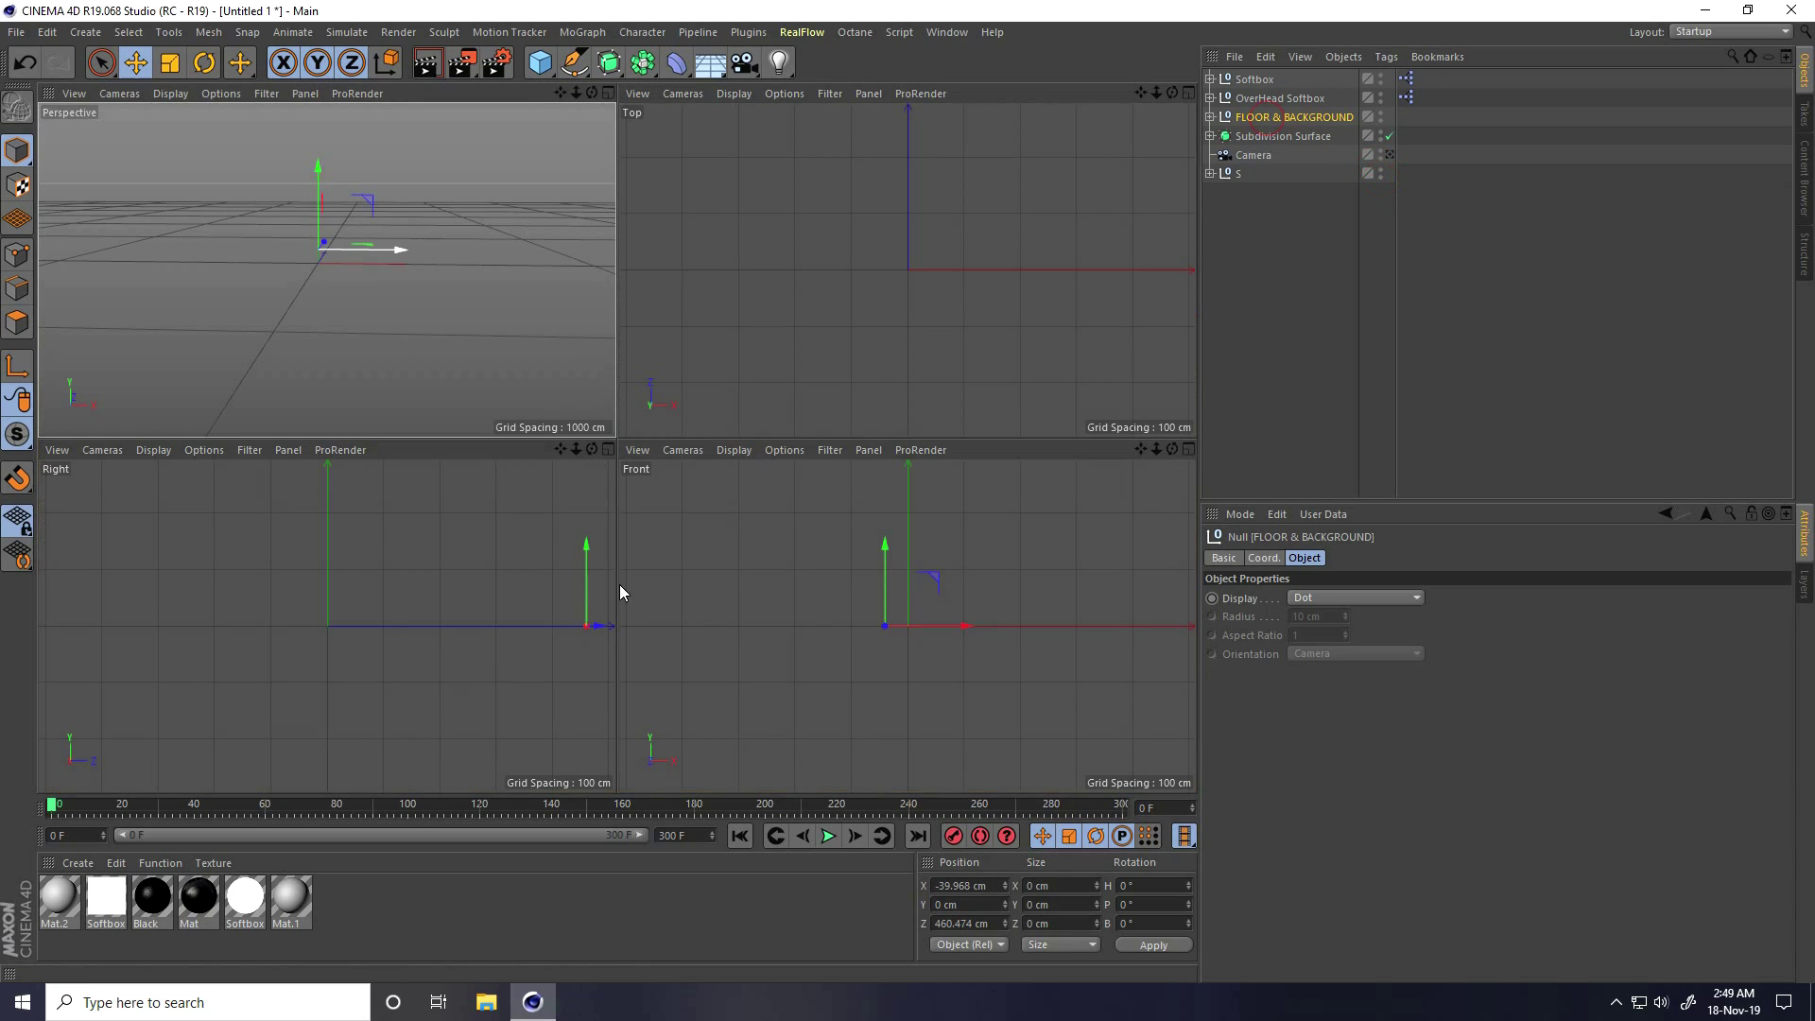
middle_click(888, 557)
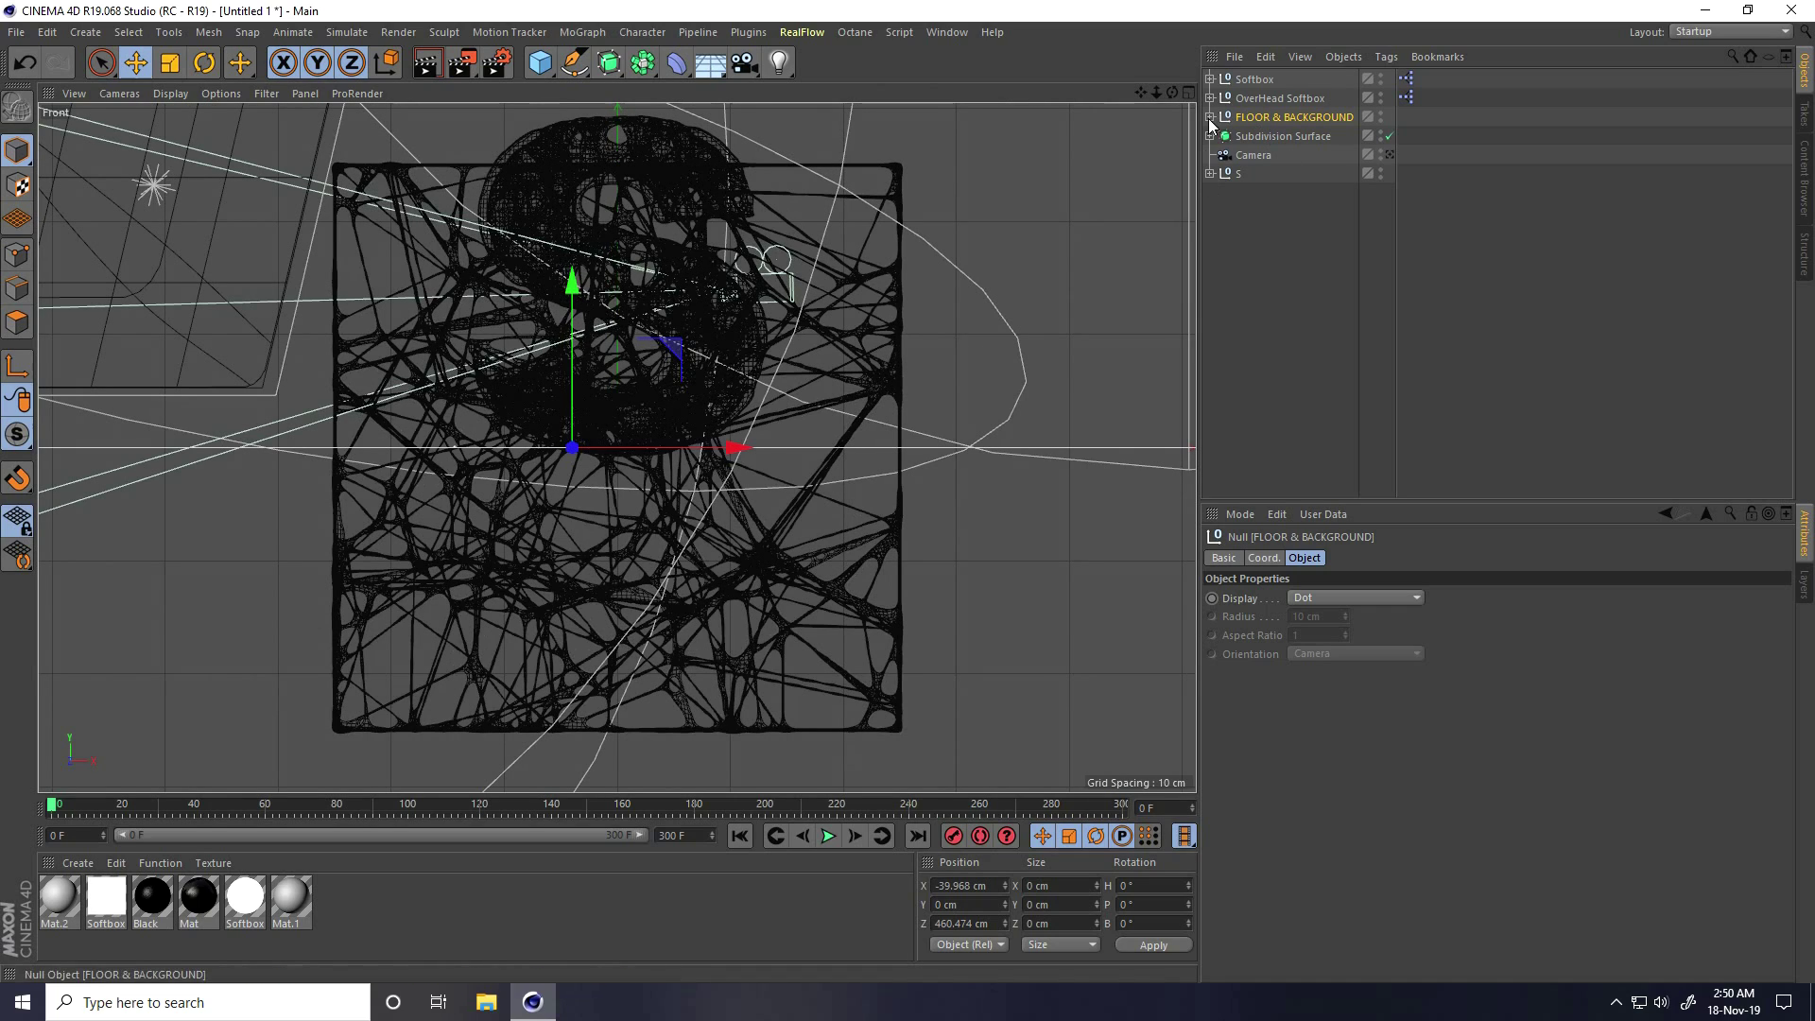
- Resize the Cube under Subdivision Surface to 300 cm on X, Y and Z
click(1210, 135)
click(1312, 250)
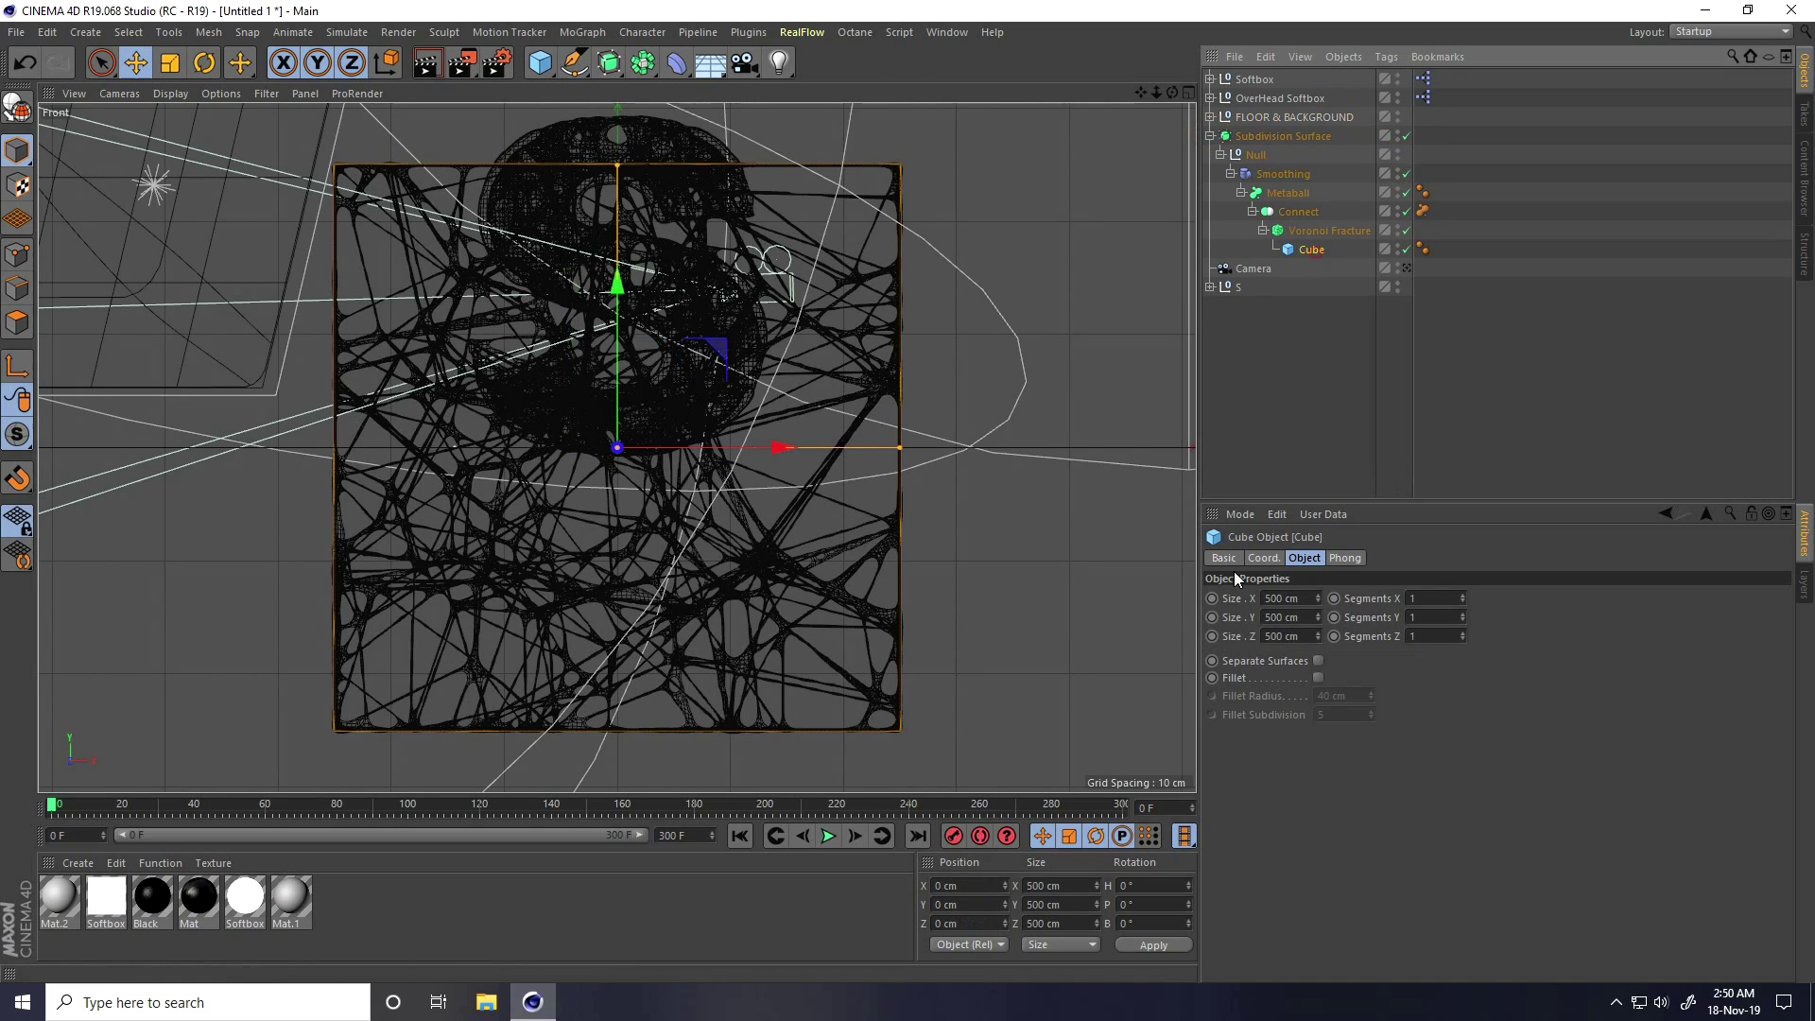
click(1310, 601)
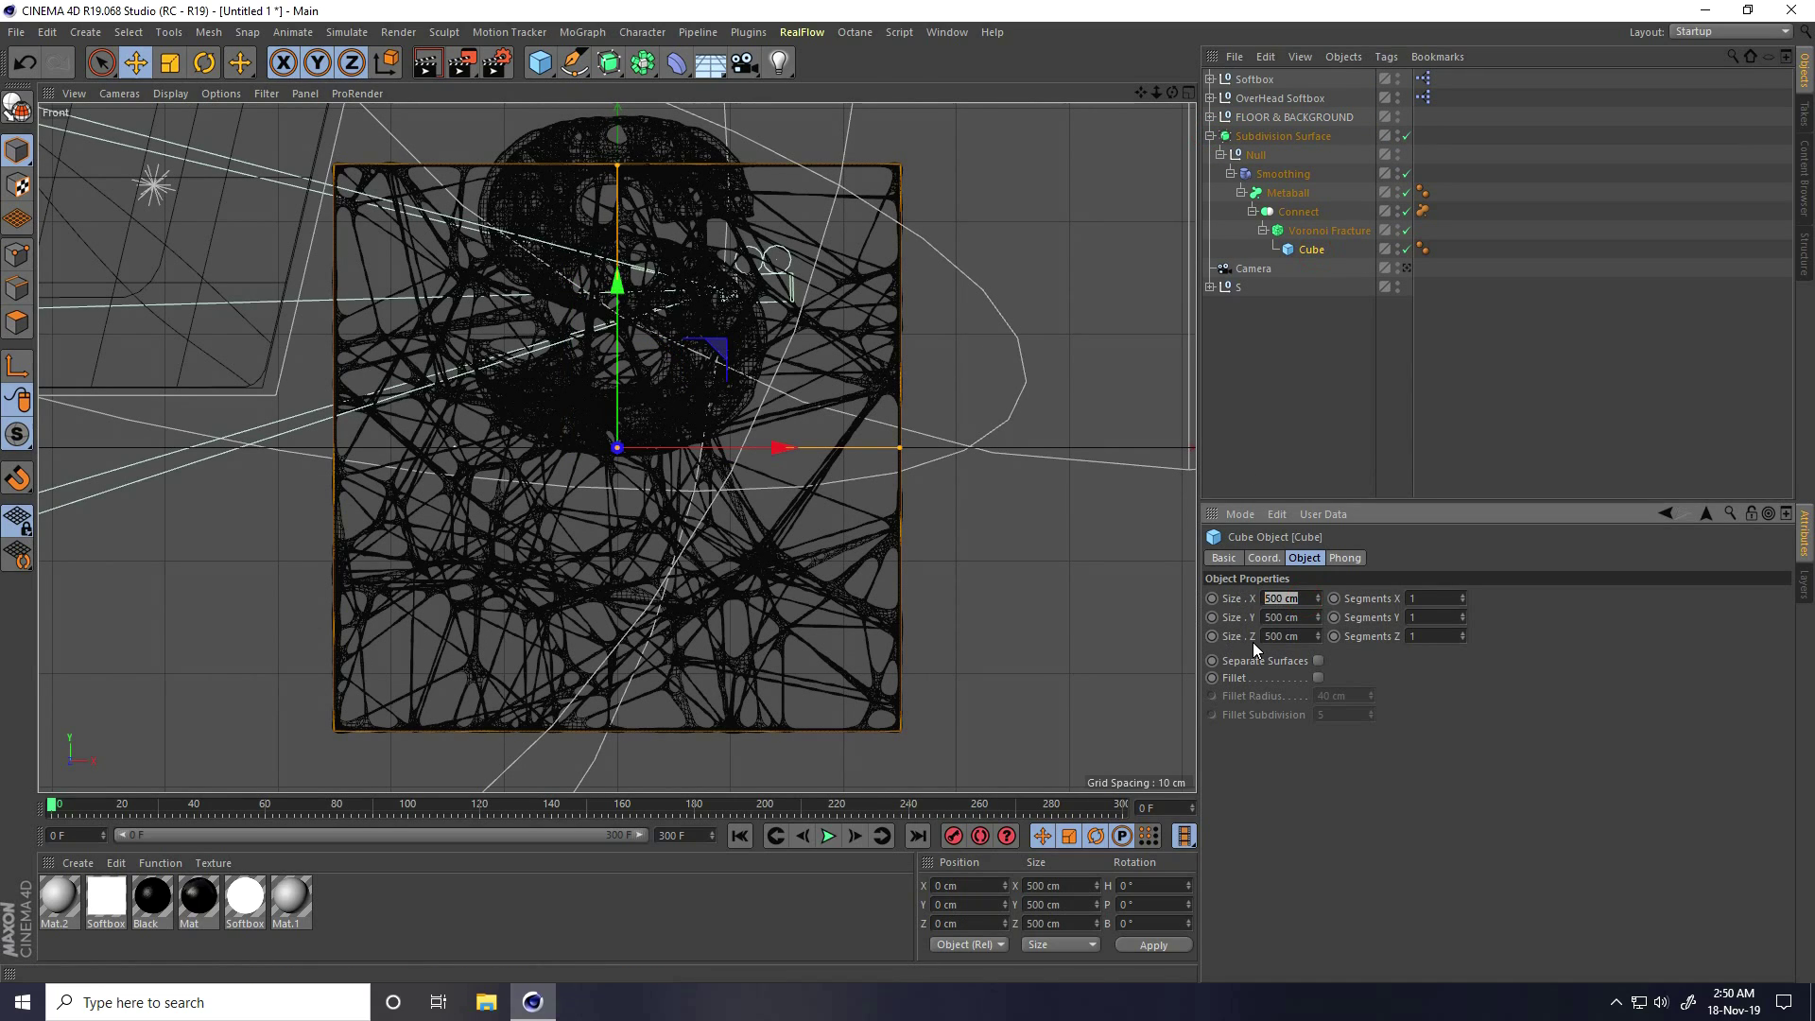
text(300)
key(Tab)
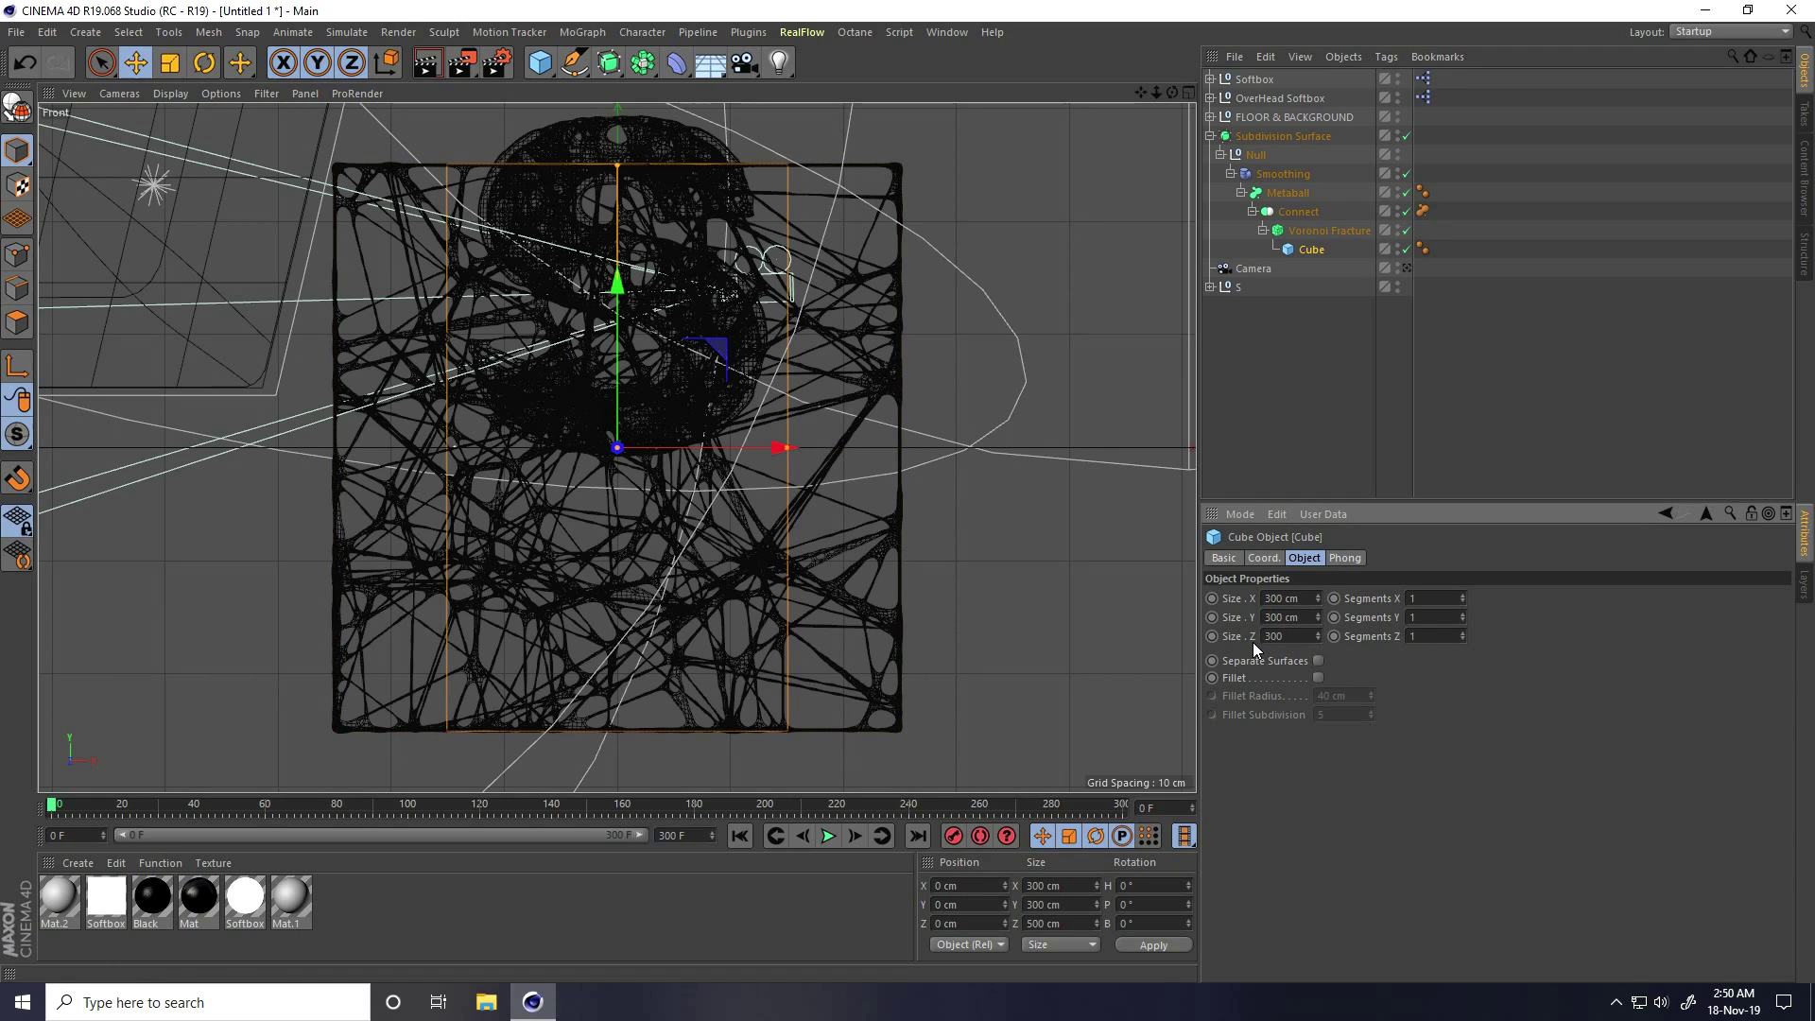
middle_click(614, 463)
middle_click(420, 286)
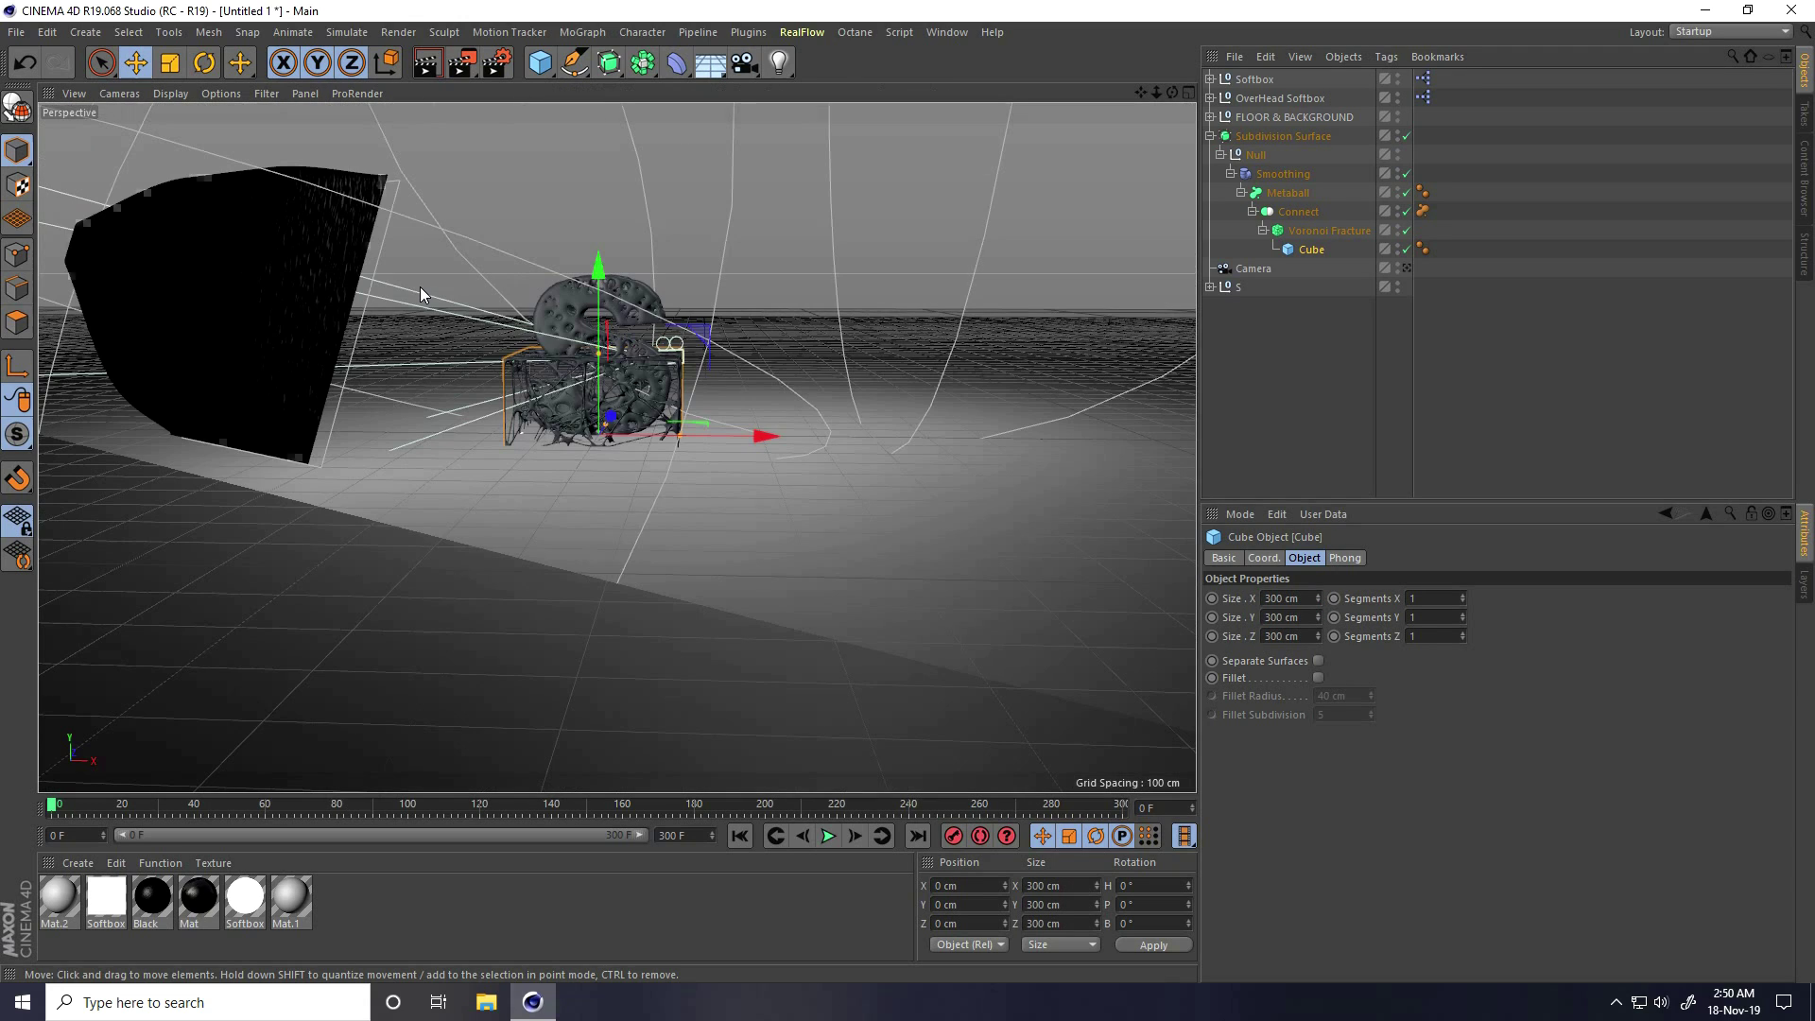
scroll(582, 386, up, 5)
alt+drag(761, 343, 525, 465)
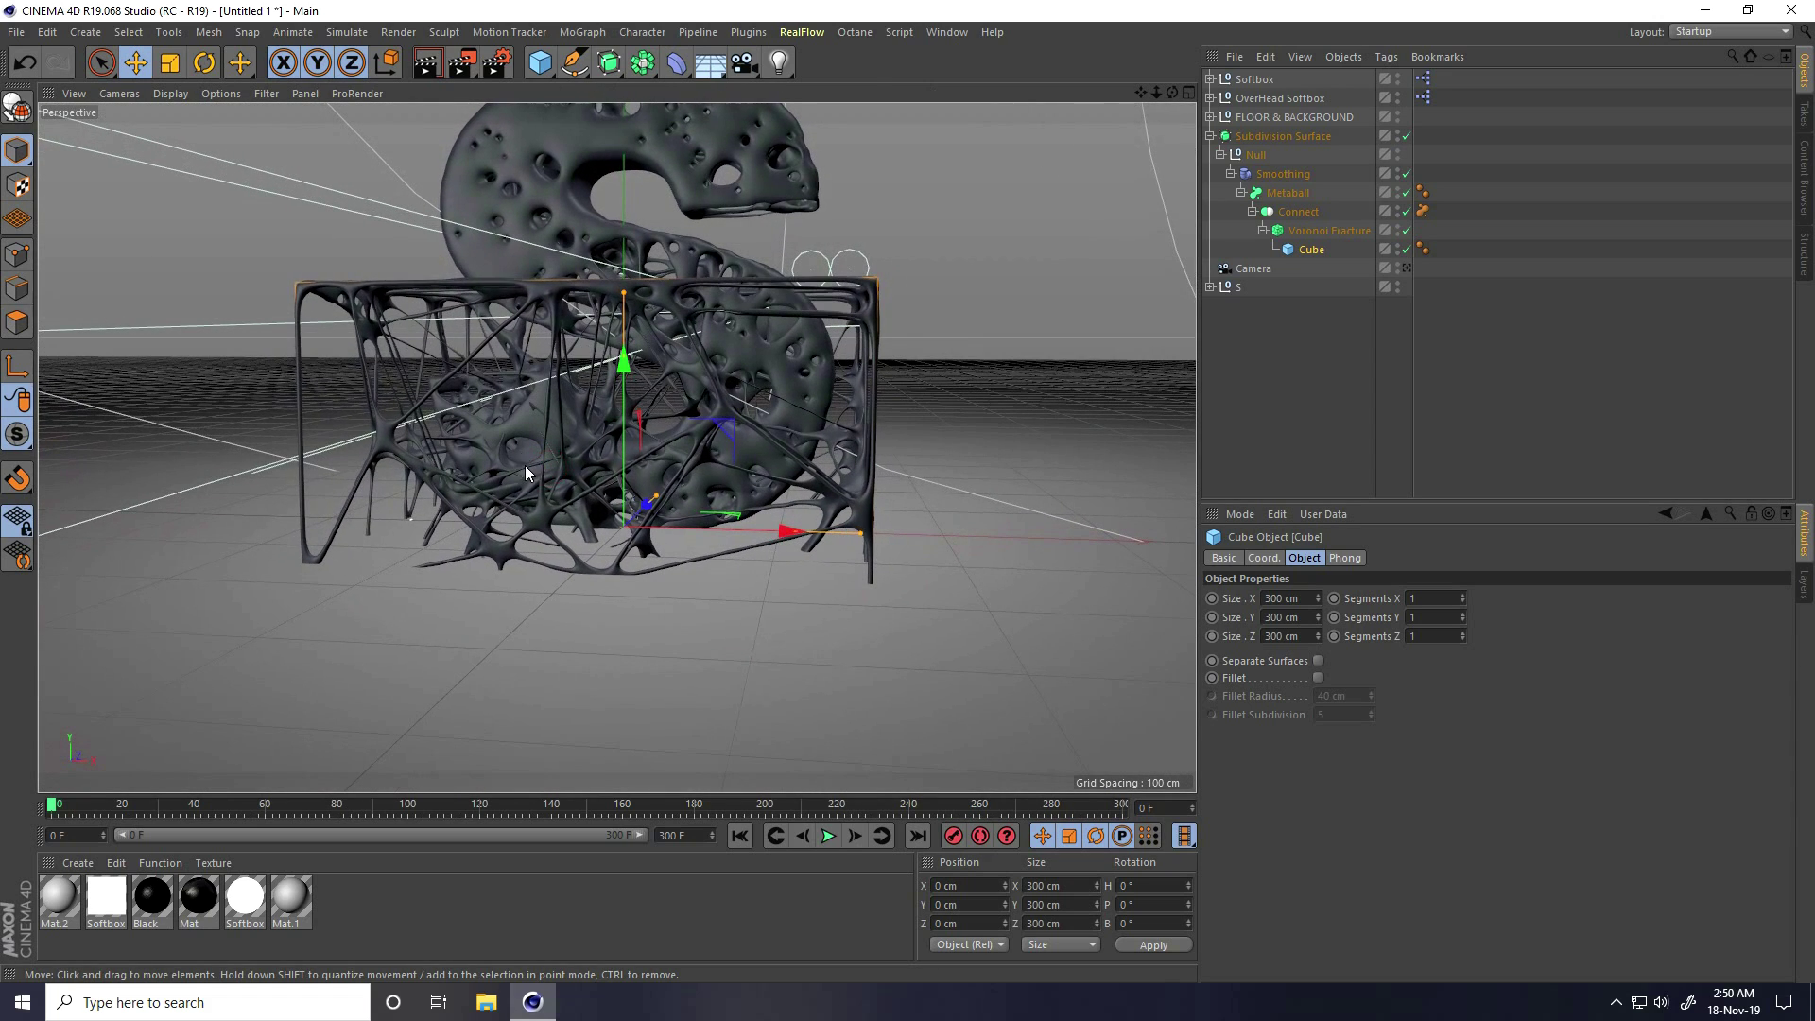
- Lower FLOOR & BACKGROUND slightly and move the lattice cube sideways and up beside the S
click(1271, 117)
drag(665, 291, 667, 303)
click(647, 418)
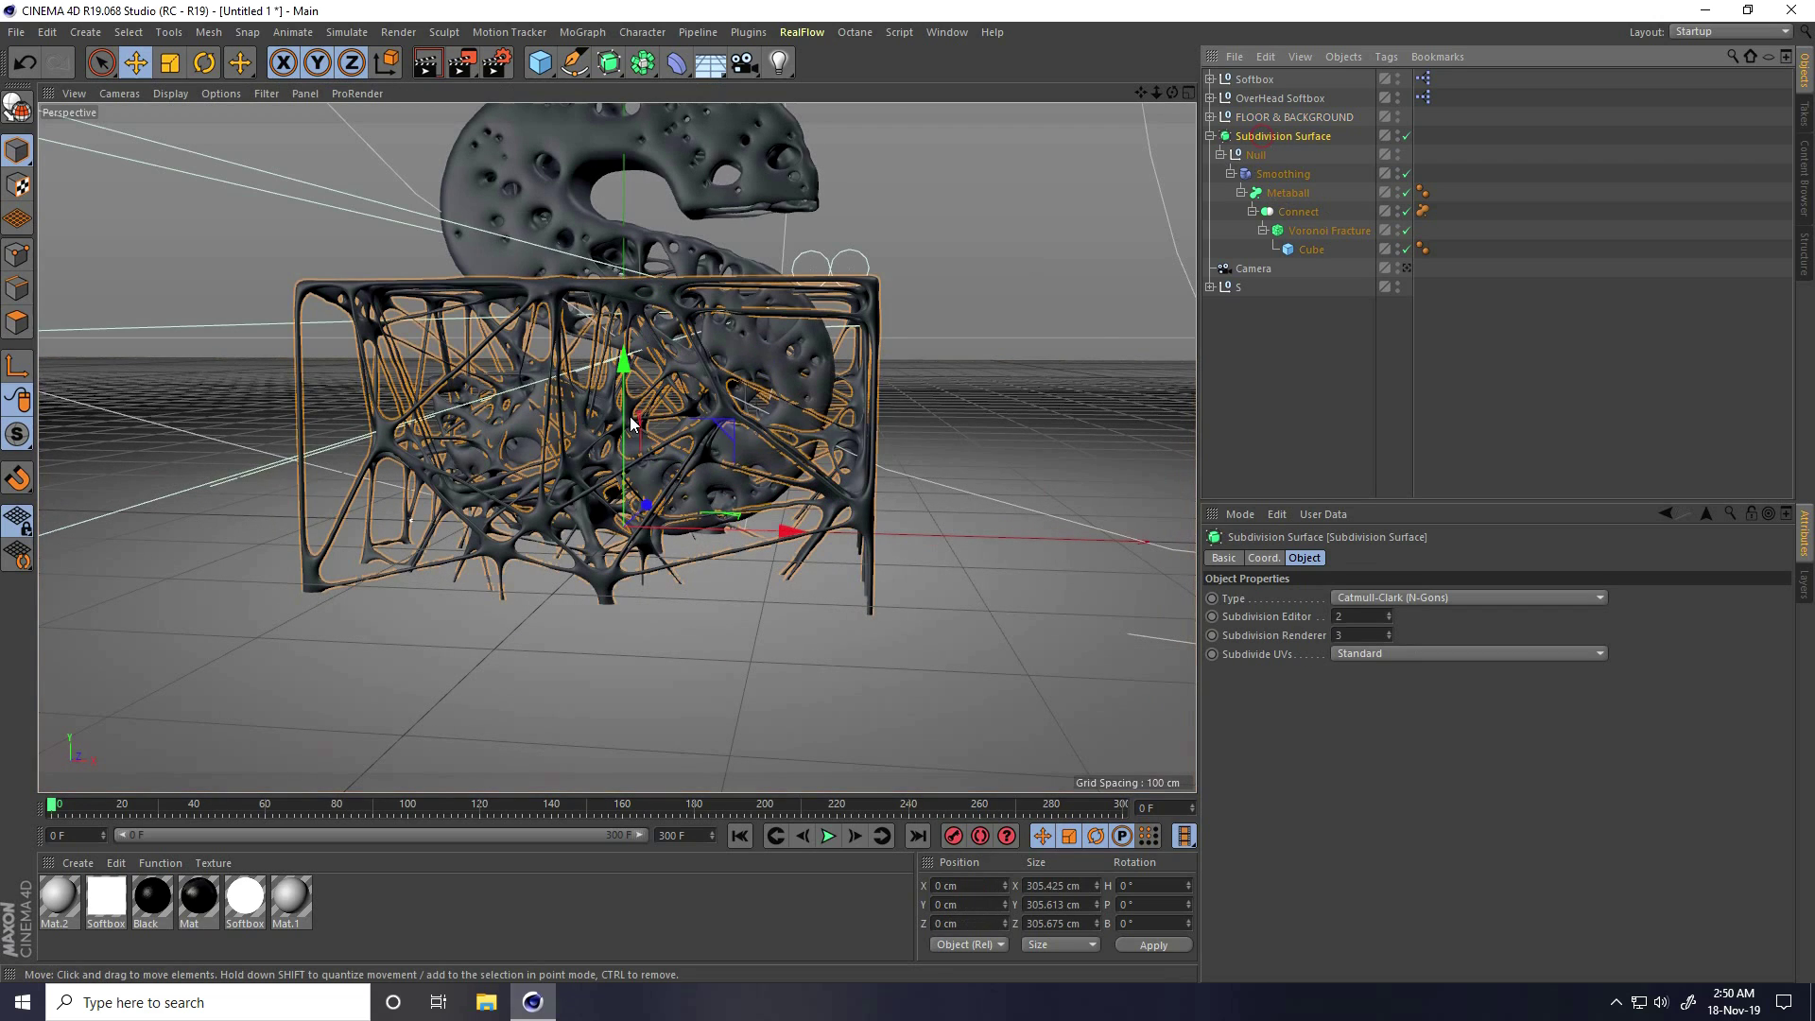
scroll(633, 431, down, 3)
alt+middle_drag(632, 431, 397, 463)
drag(542, 537, 777, 472)
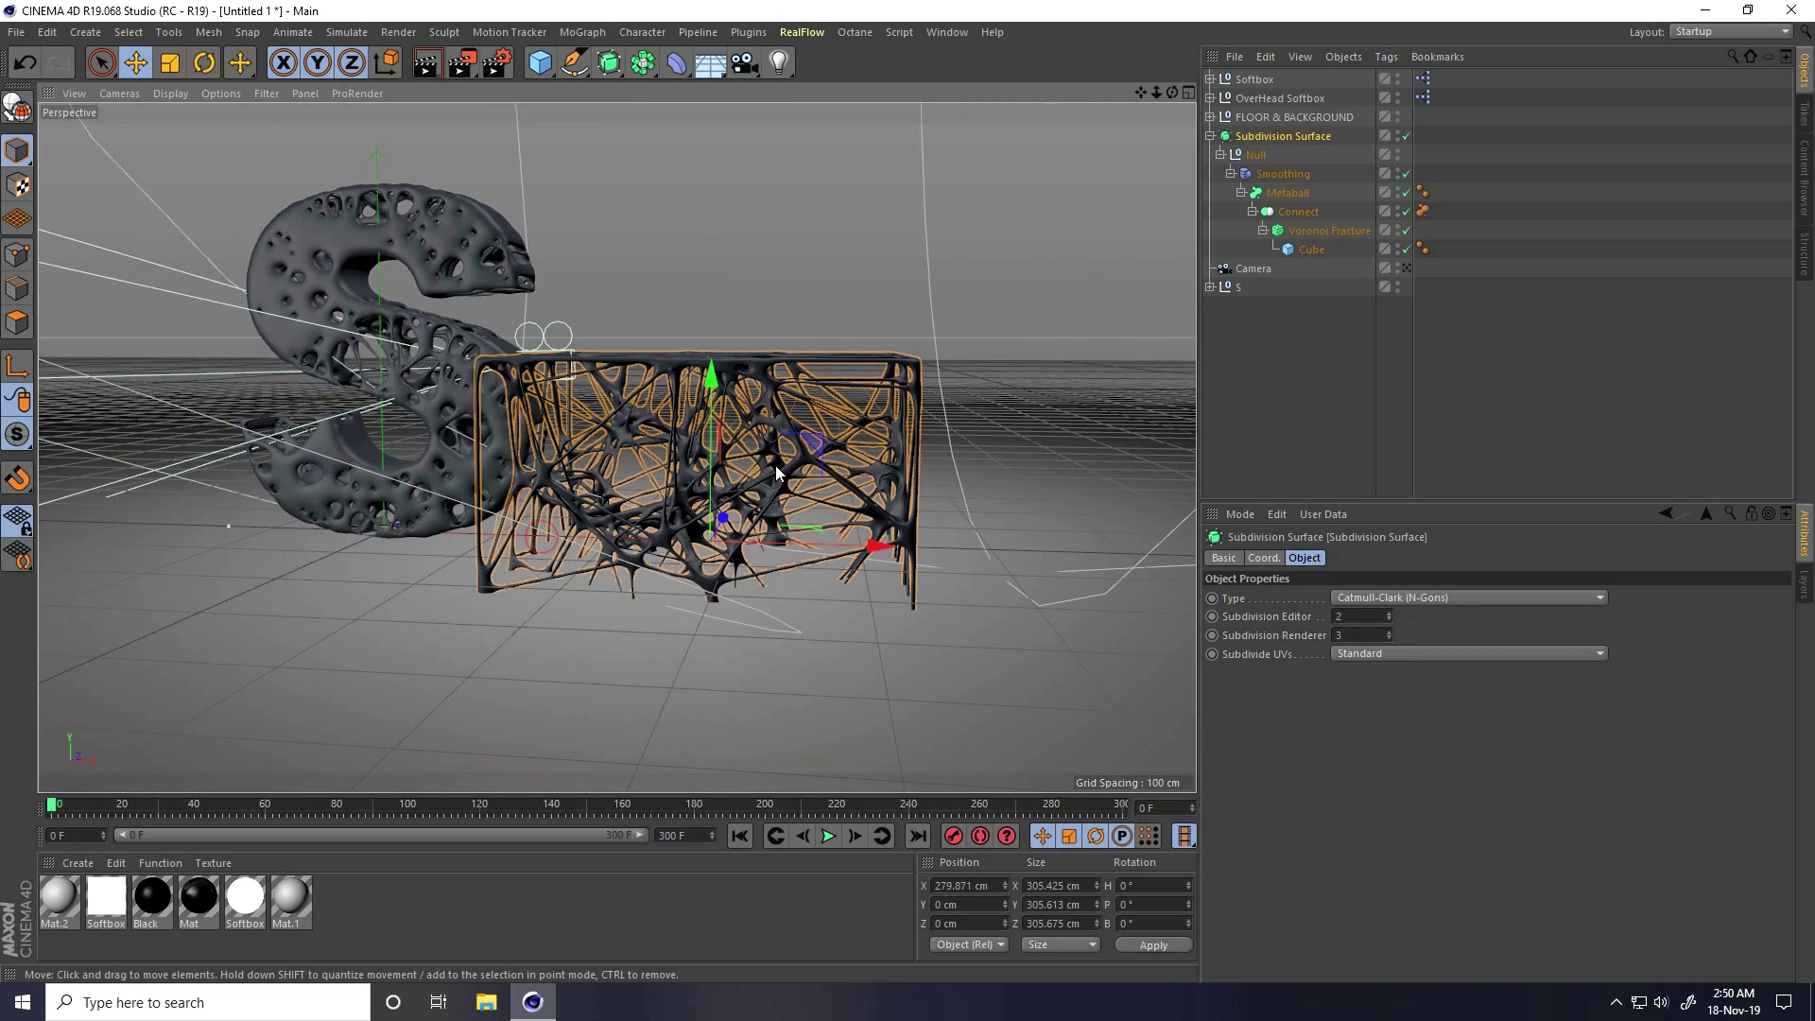
drag(718, 397, 729, 216)
alt+drag(604, 302, 412, 354)
alt+right_drag(412, 354, 567, 370)
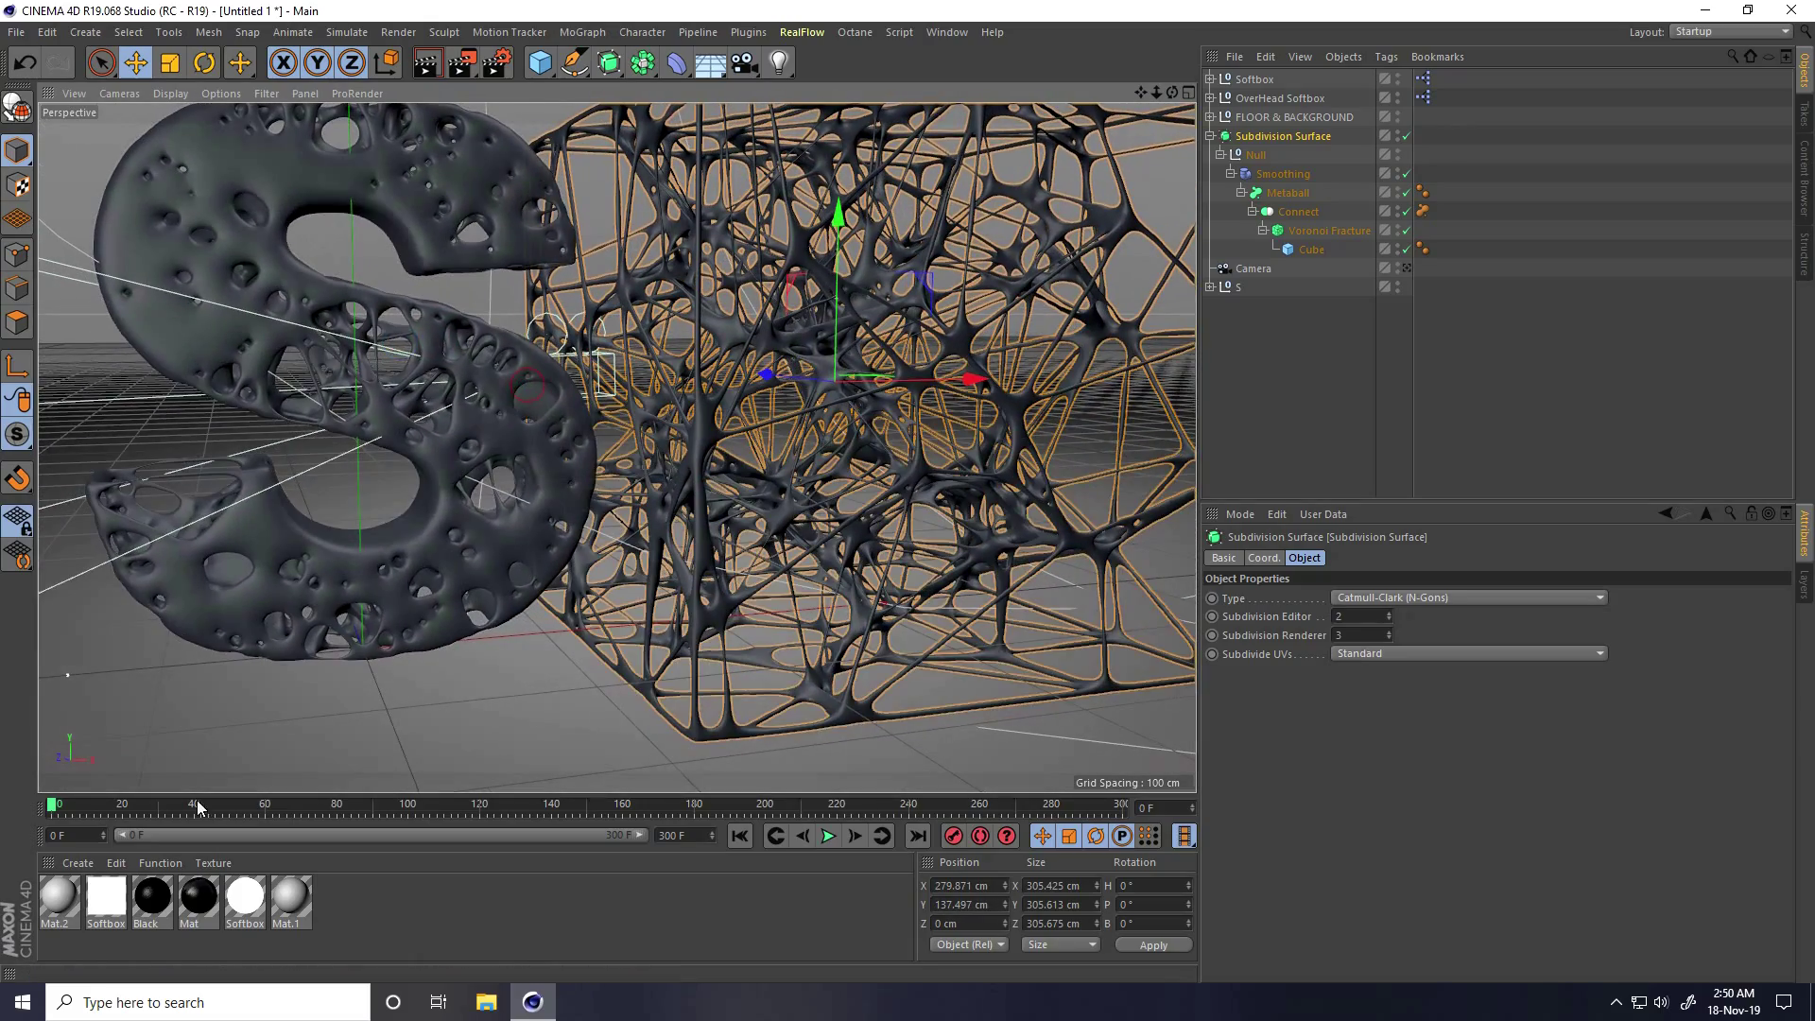
- Load the MercyMat material library into the Material Manager
click(71, 871)
click(123, 749)
click(227, 174)
click(890, 664)
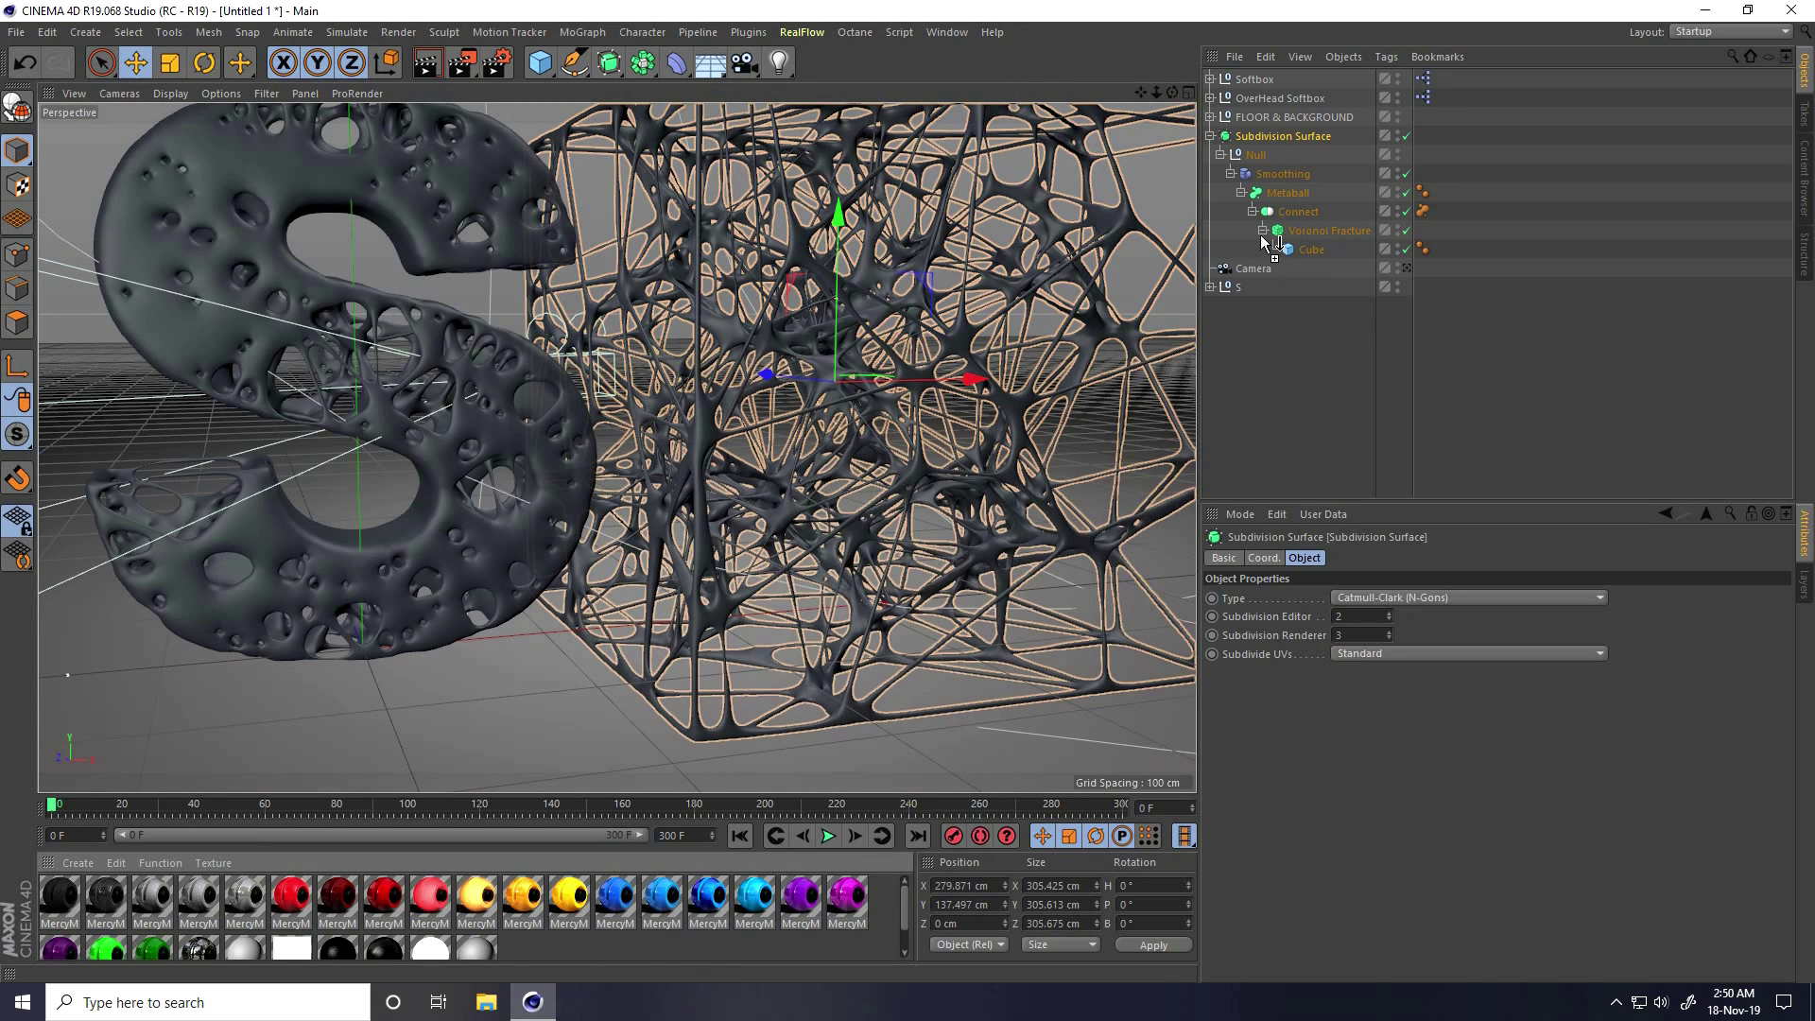
- Apply a yellow MercyMat material to the S and a red one to Subdivision Surface
drag(1241, 290, 1242, 287)
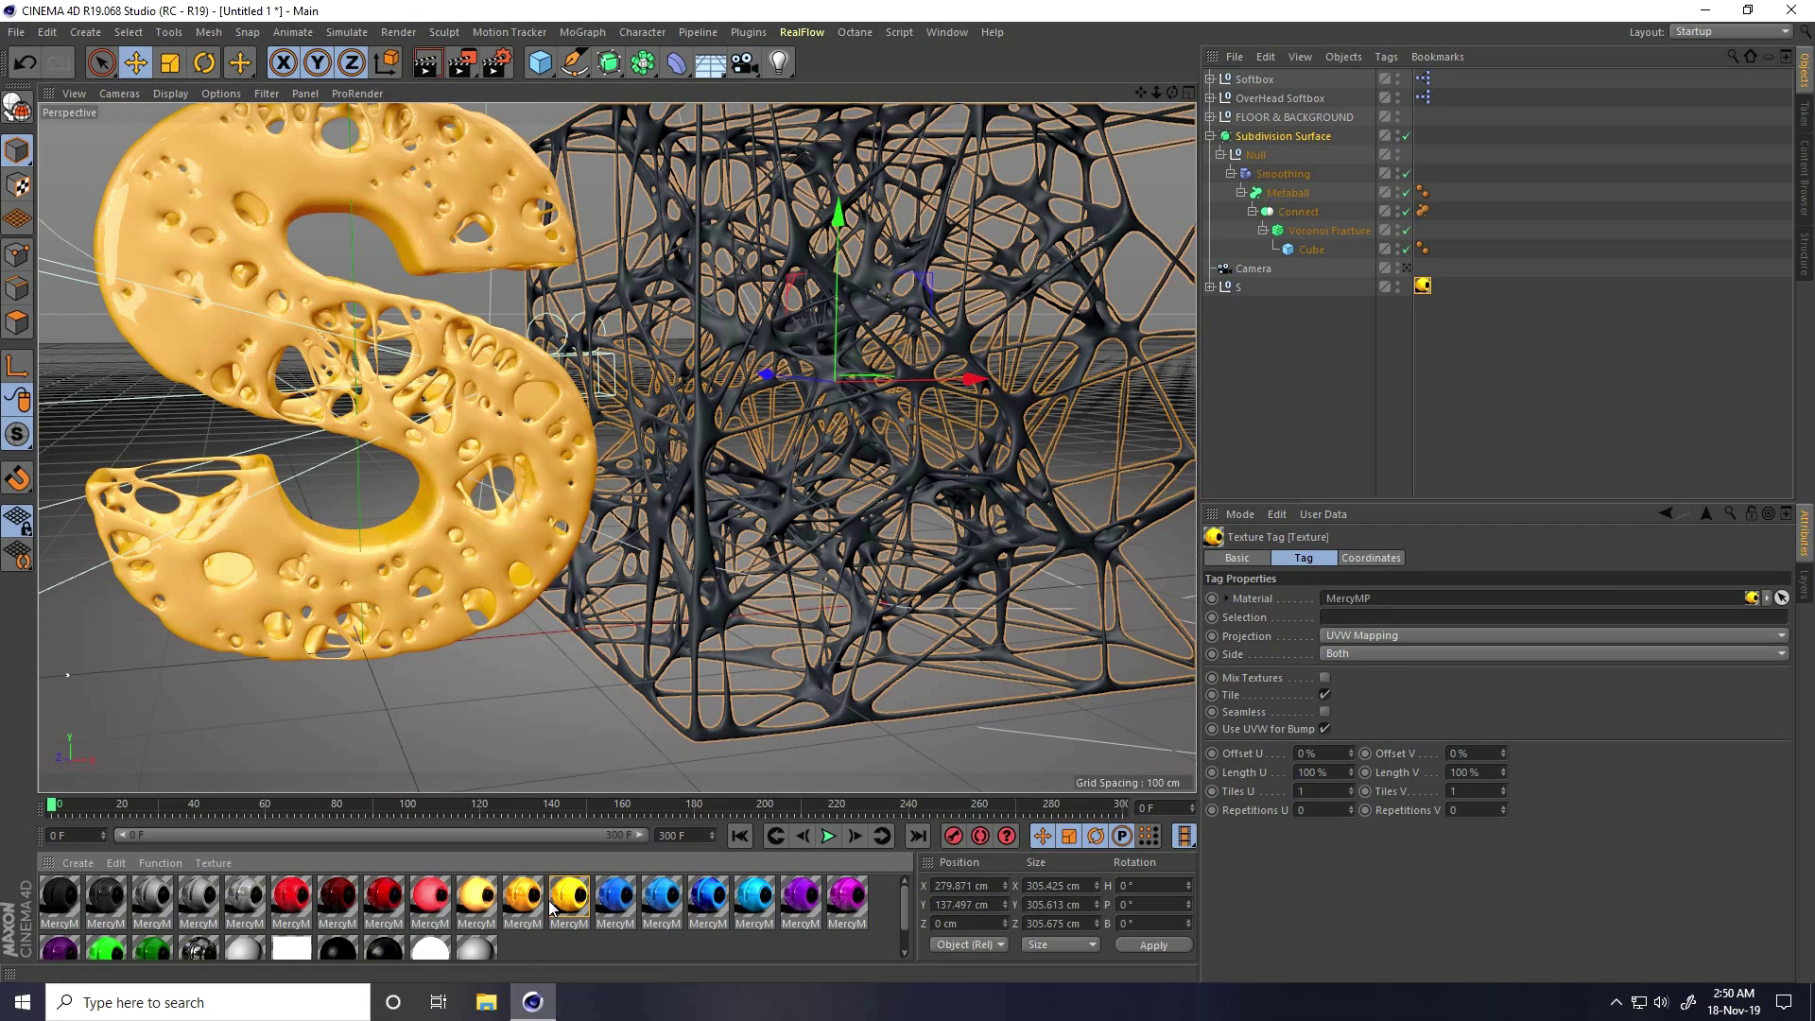
drag(387, 897, 1282, 140)
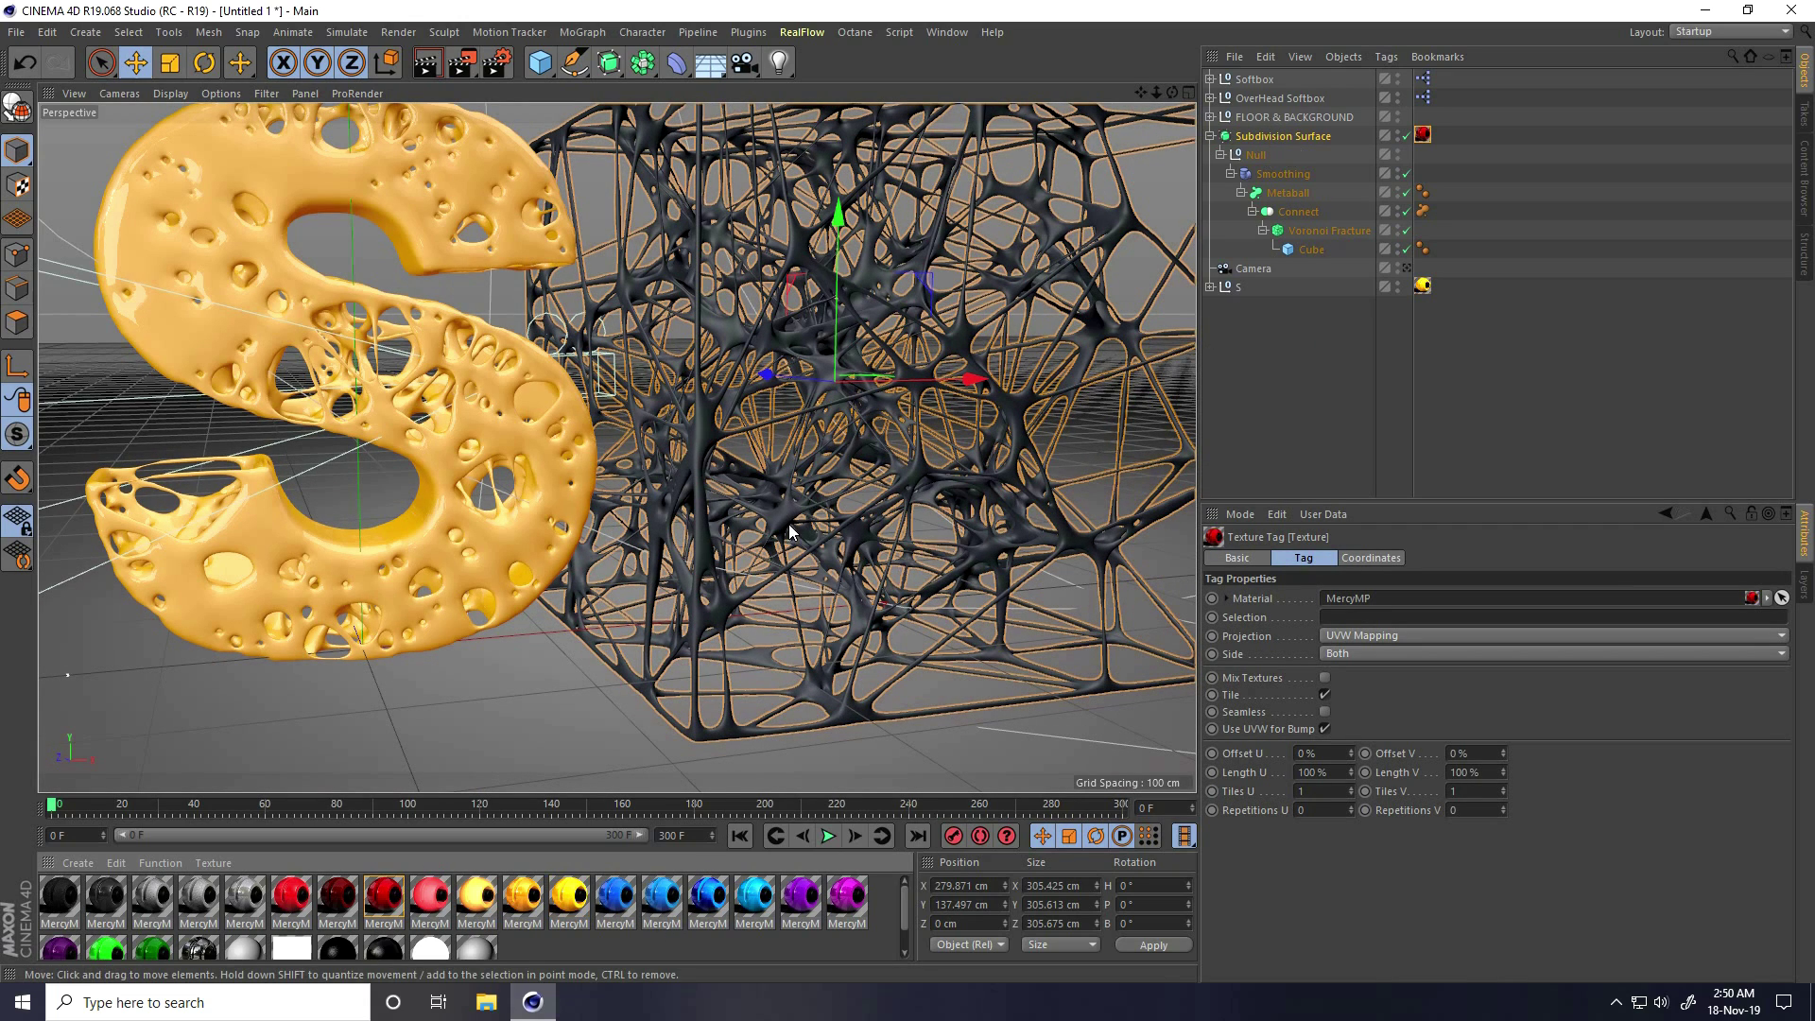
scroll(775, 296, up, 3)
alt+drag(775, 296, 436, 150)
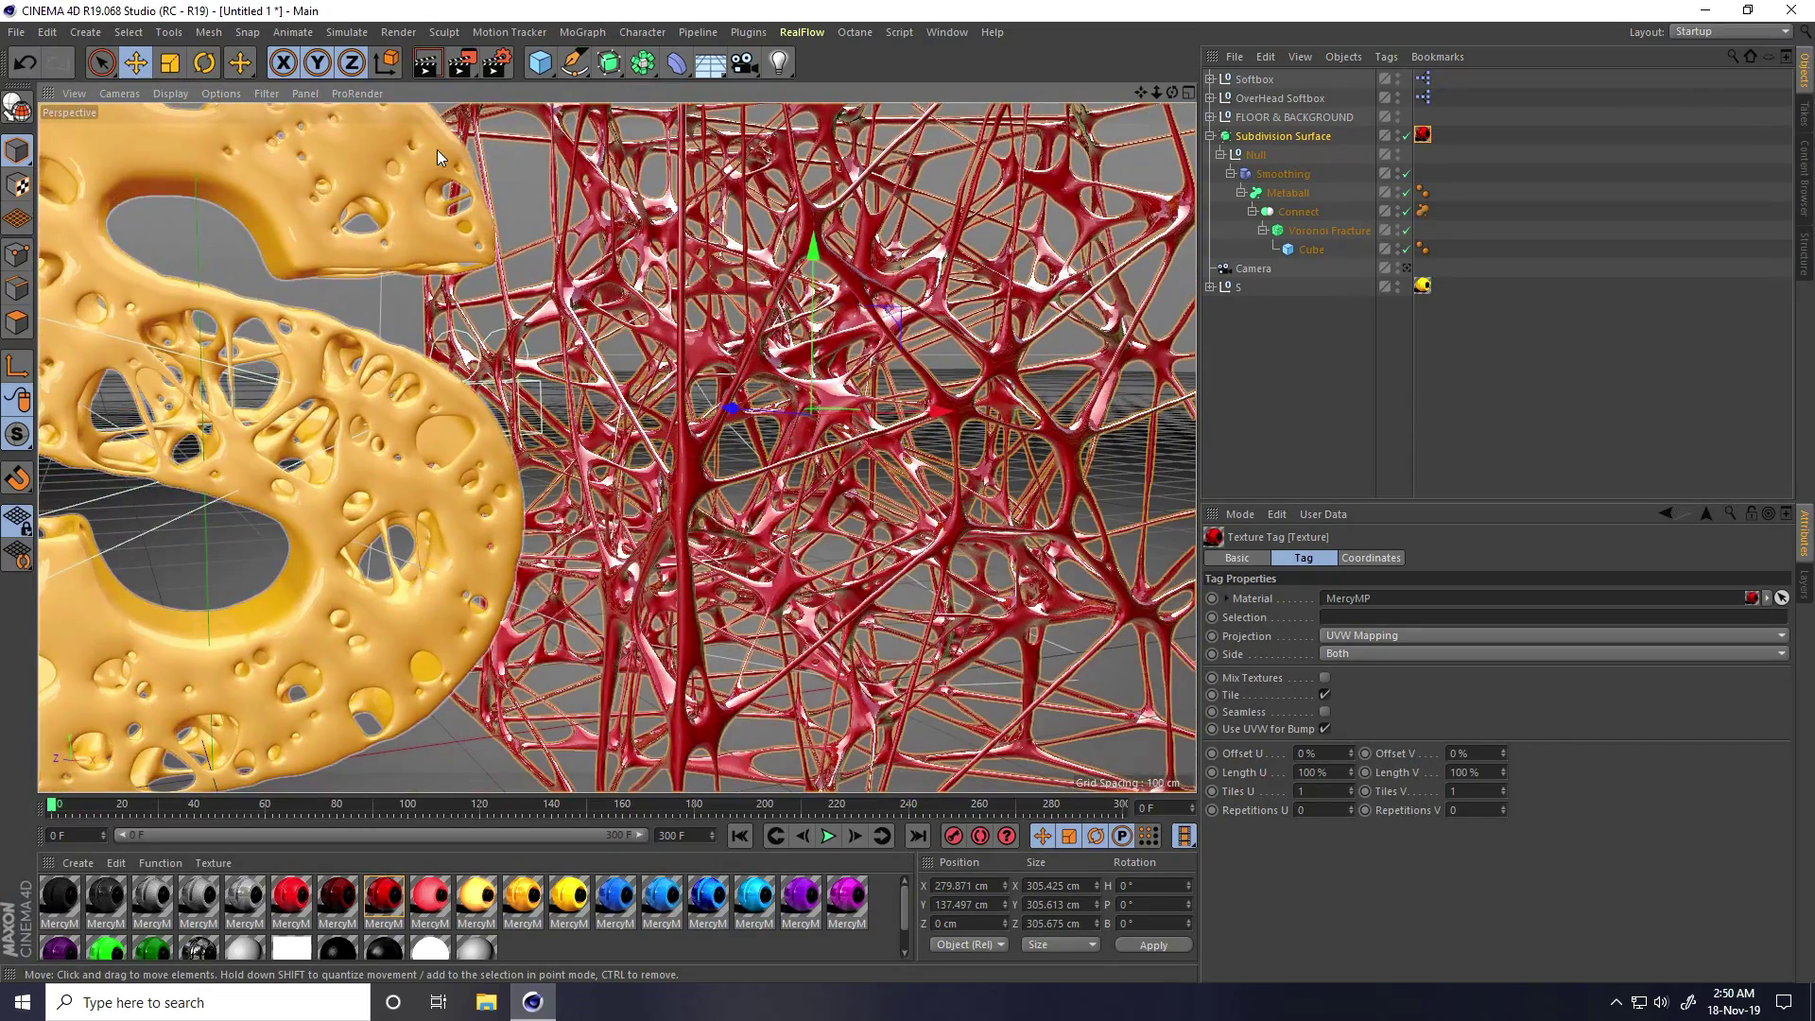
- Add Ambient Occlusion and Global Illumination with Low Record Density to the render settings
click(497, 71)
click(161, 349)
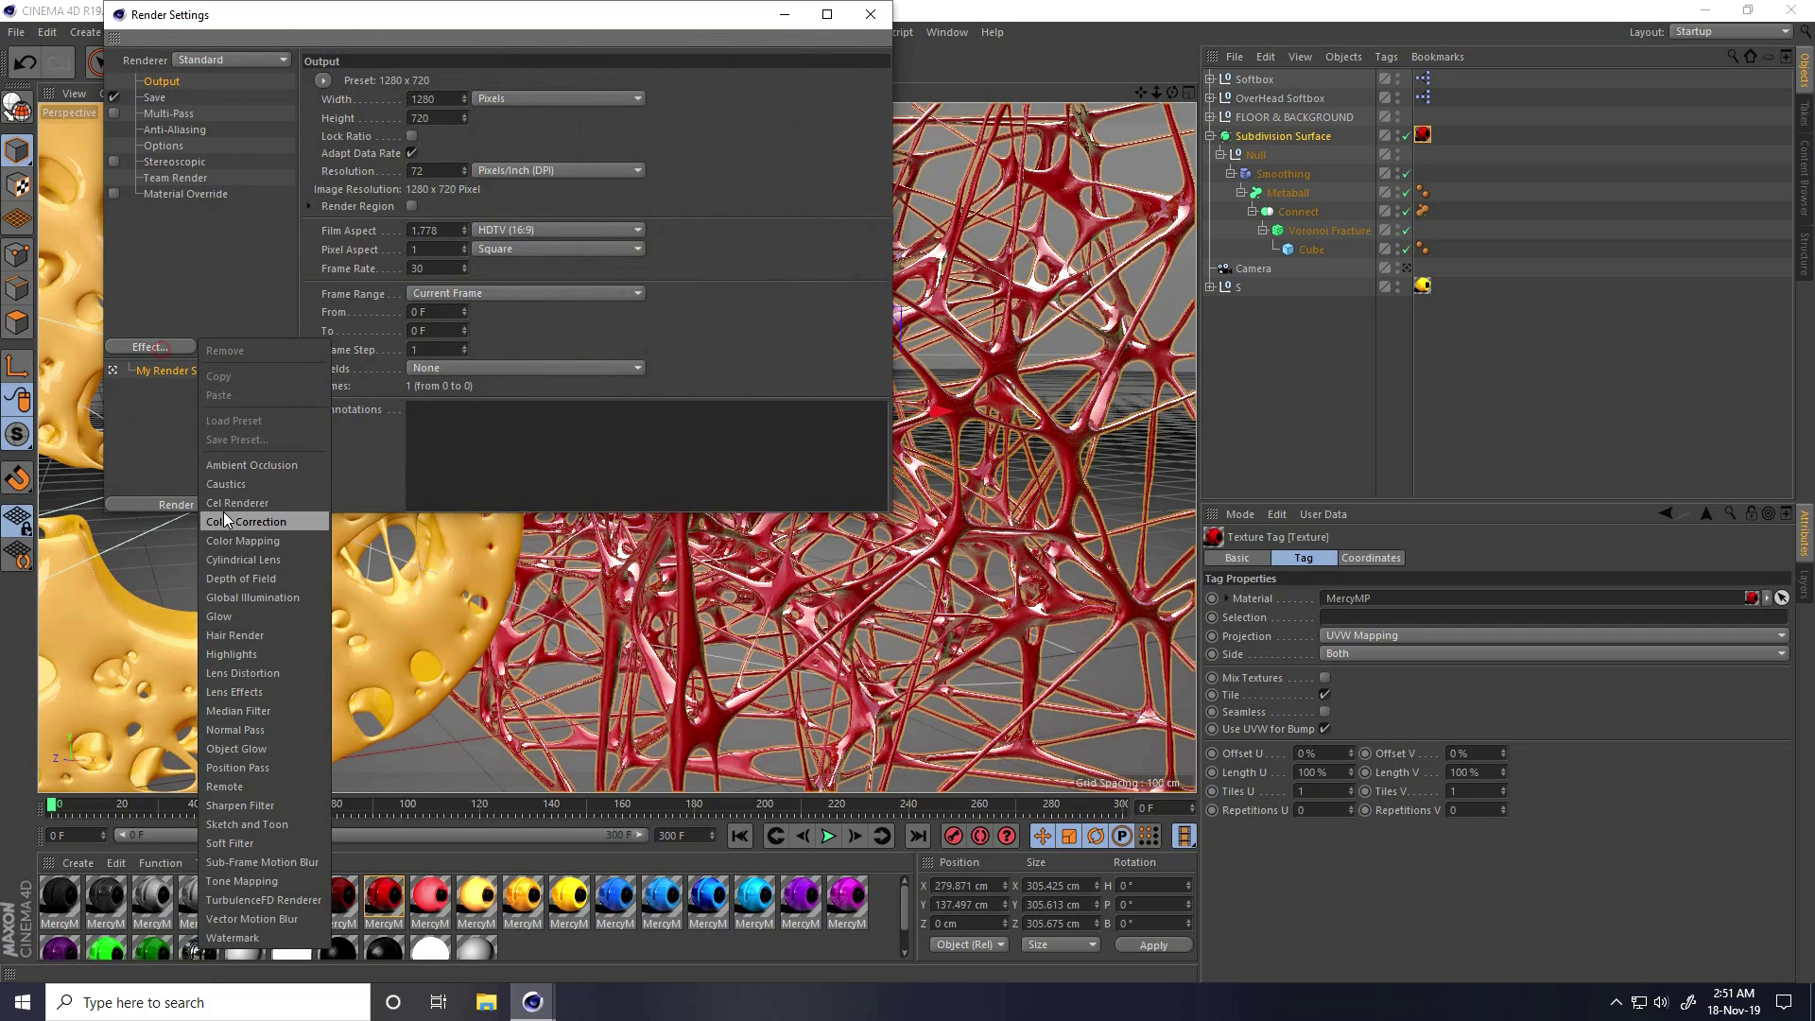
click(236, 459)
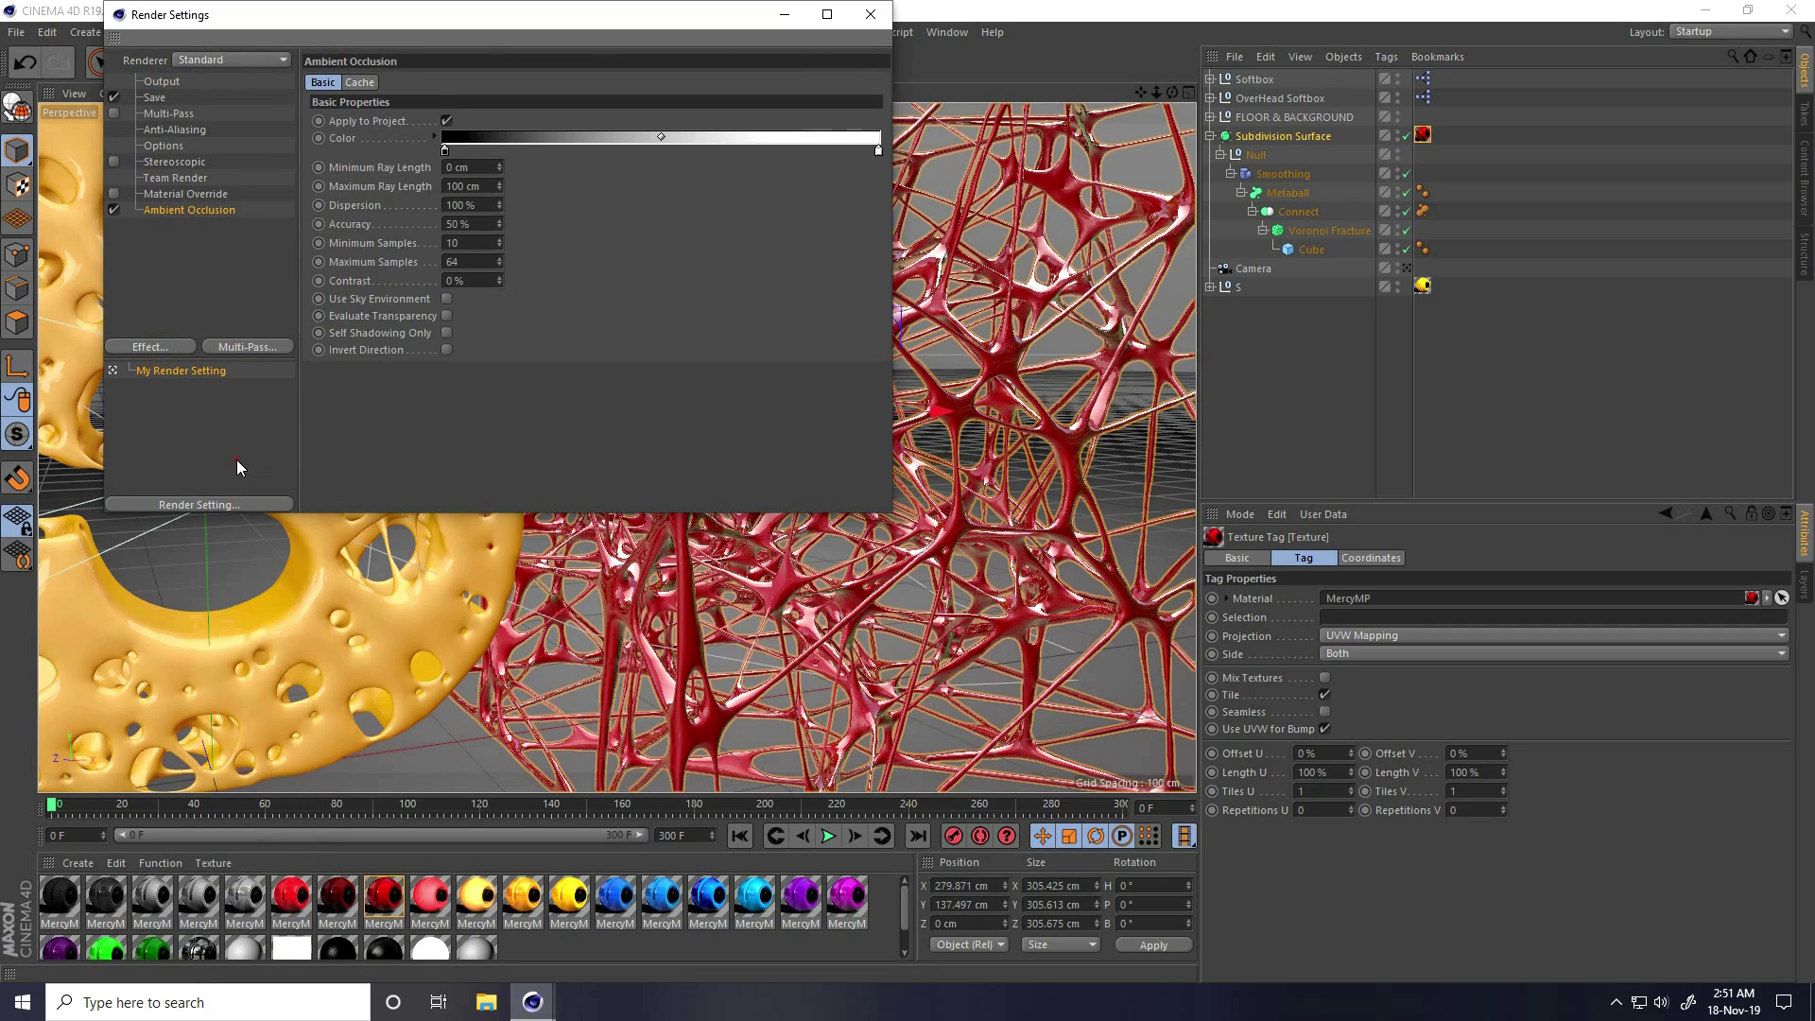
click(165, 347)
click(443, 84)
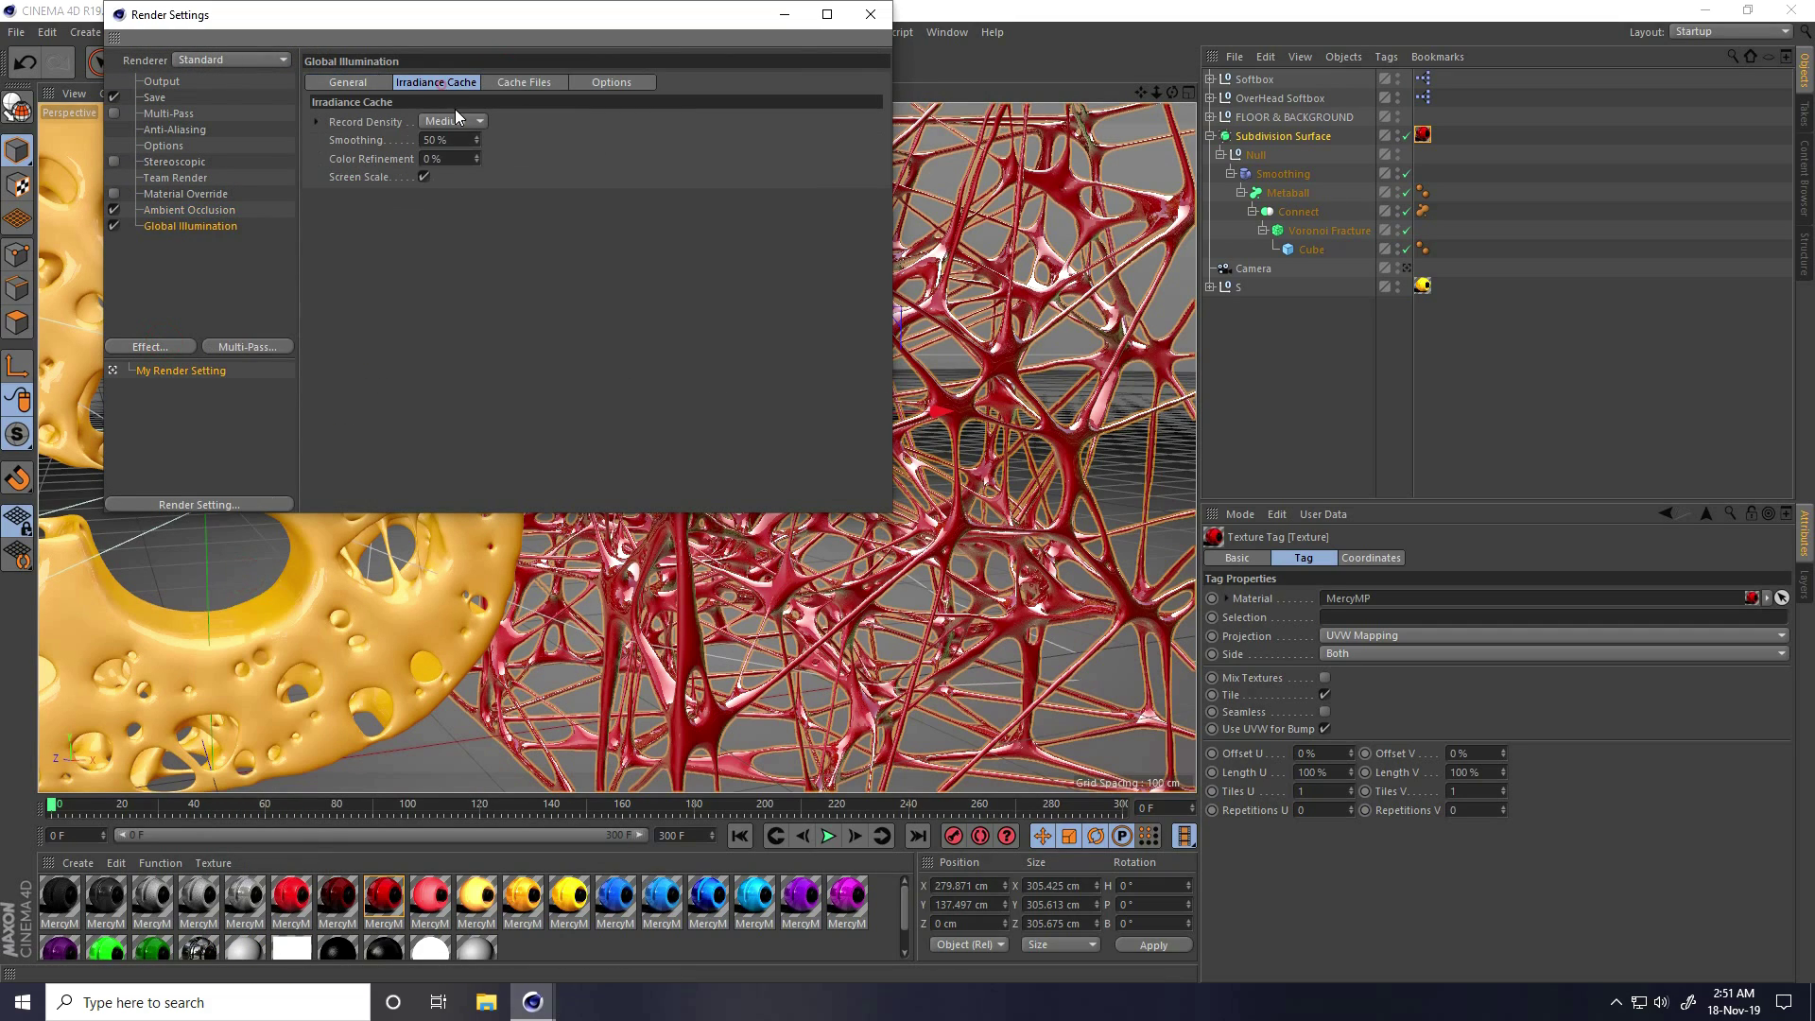
click(461, 122)
click(457, 185)
click(154, 98)
click(436, 132)
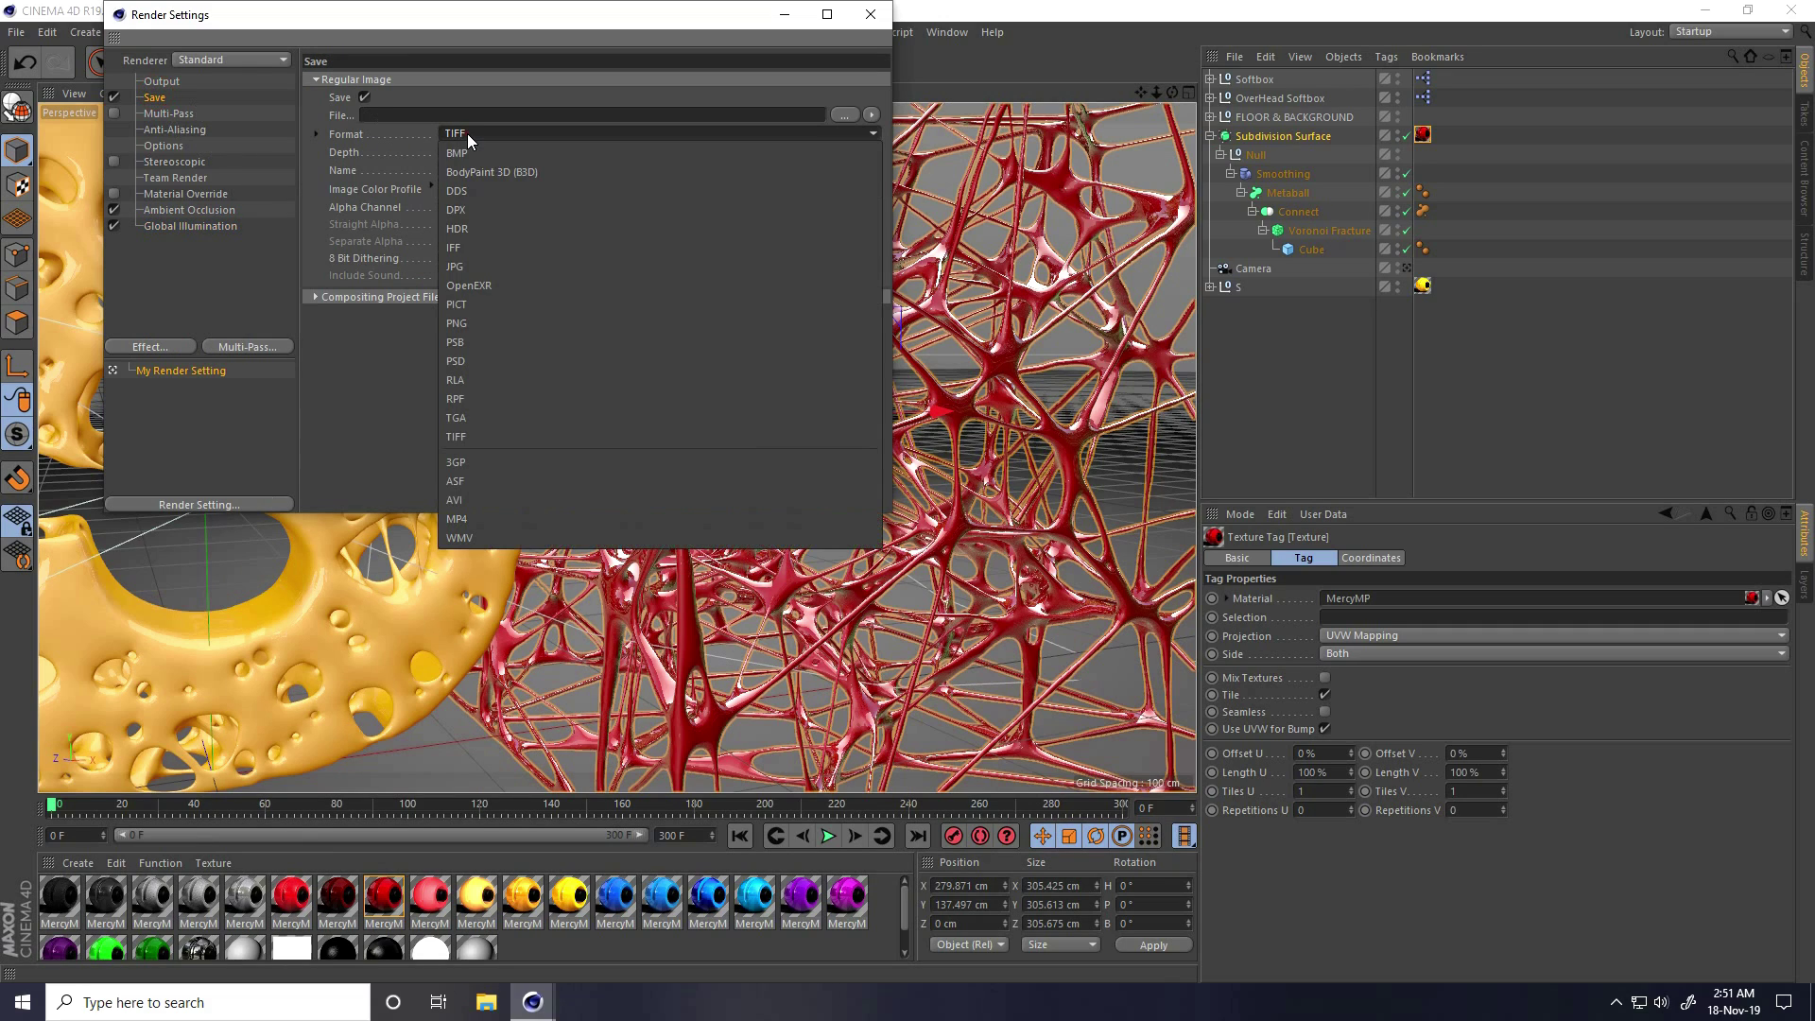
- Save renders as JPG files named 'a' in a new folder on the Desktop
click(484, 263)
click(842, 114)
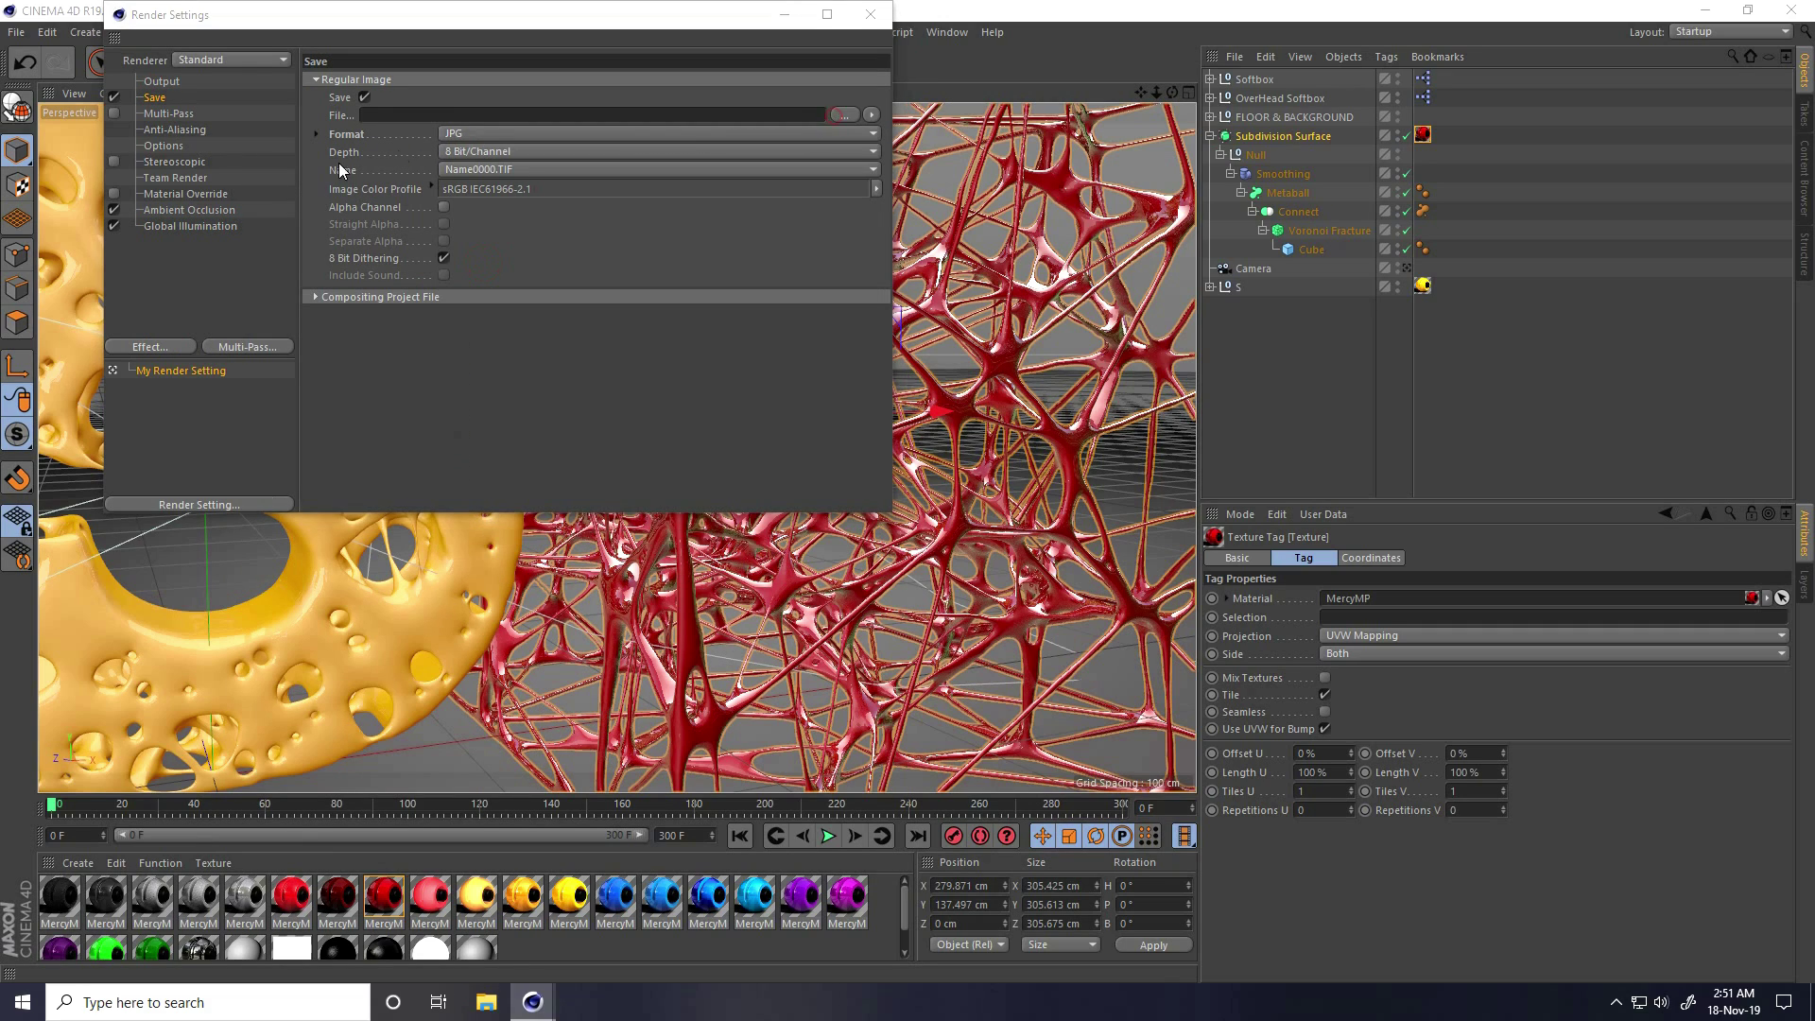
click(181, 170)
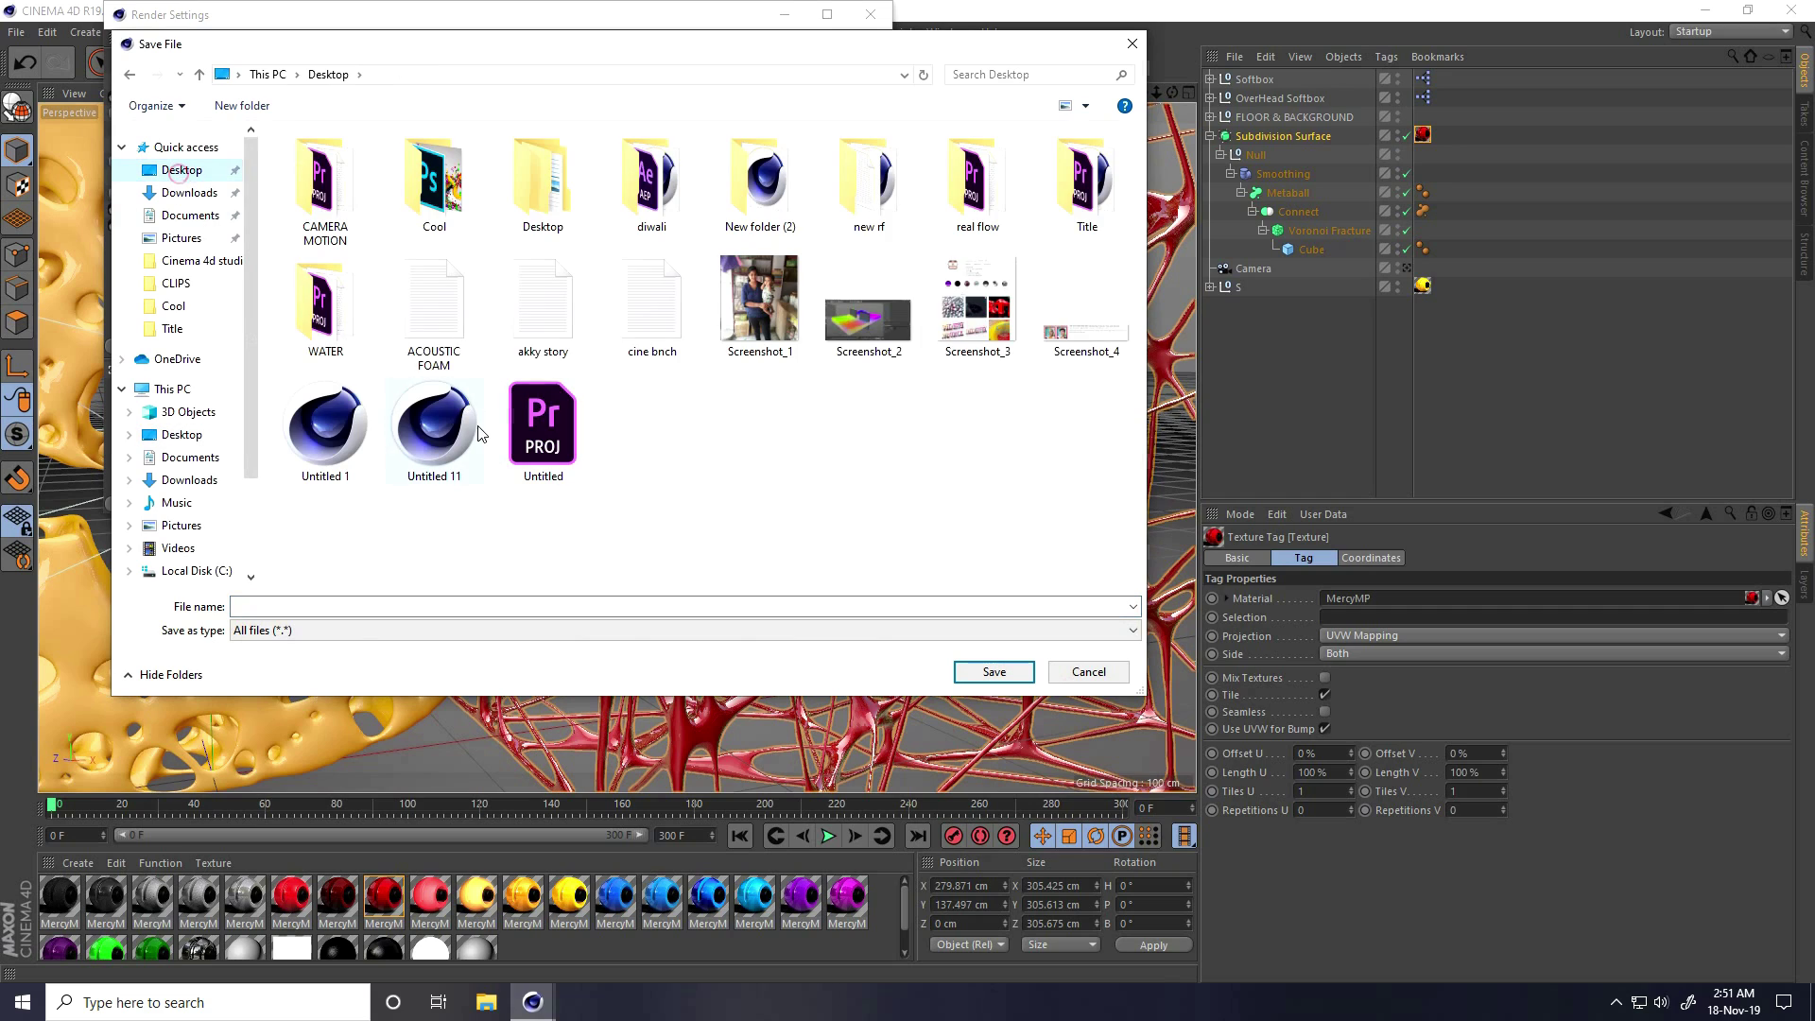
right_click(626, 427)
click(699, 628)
click(880, 628)
click(644, 428)
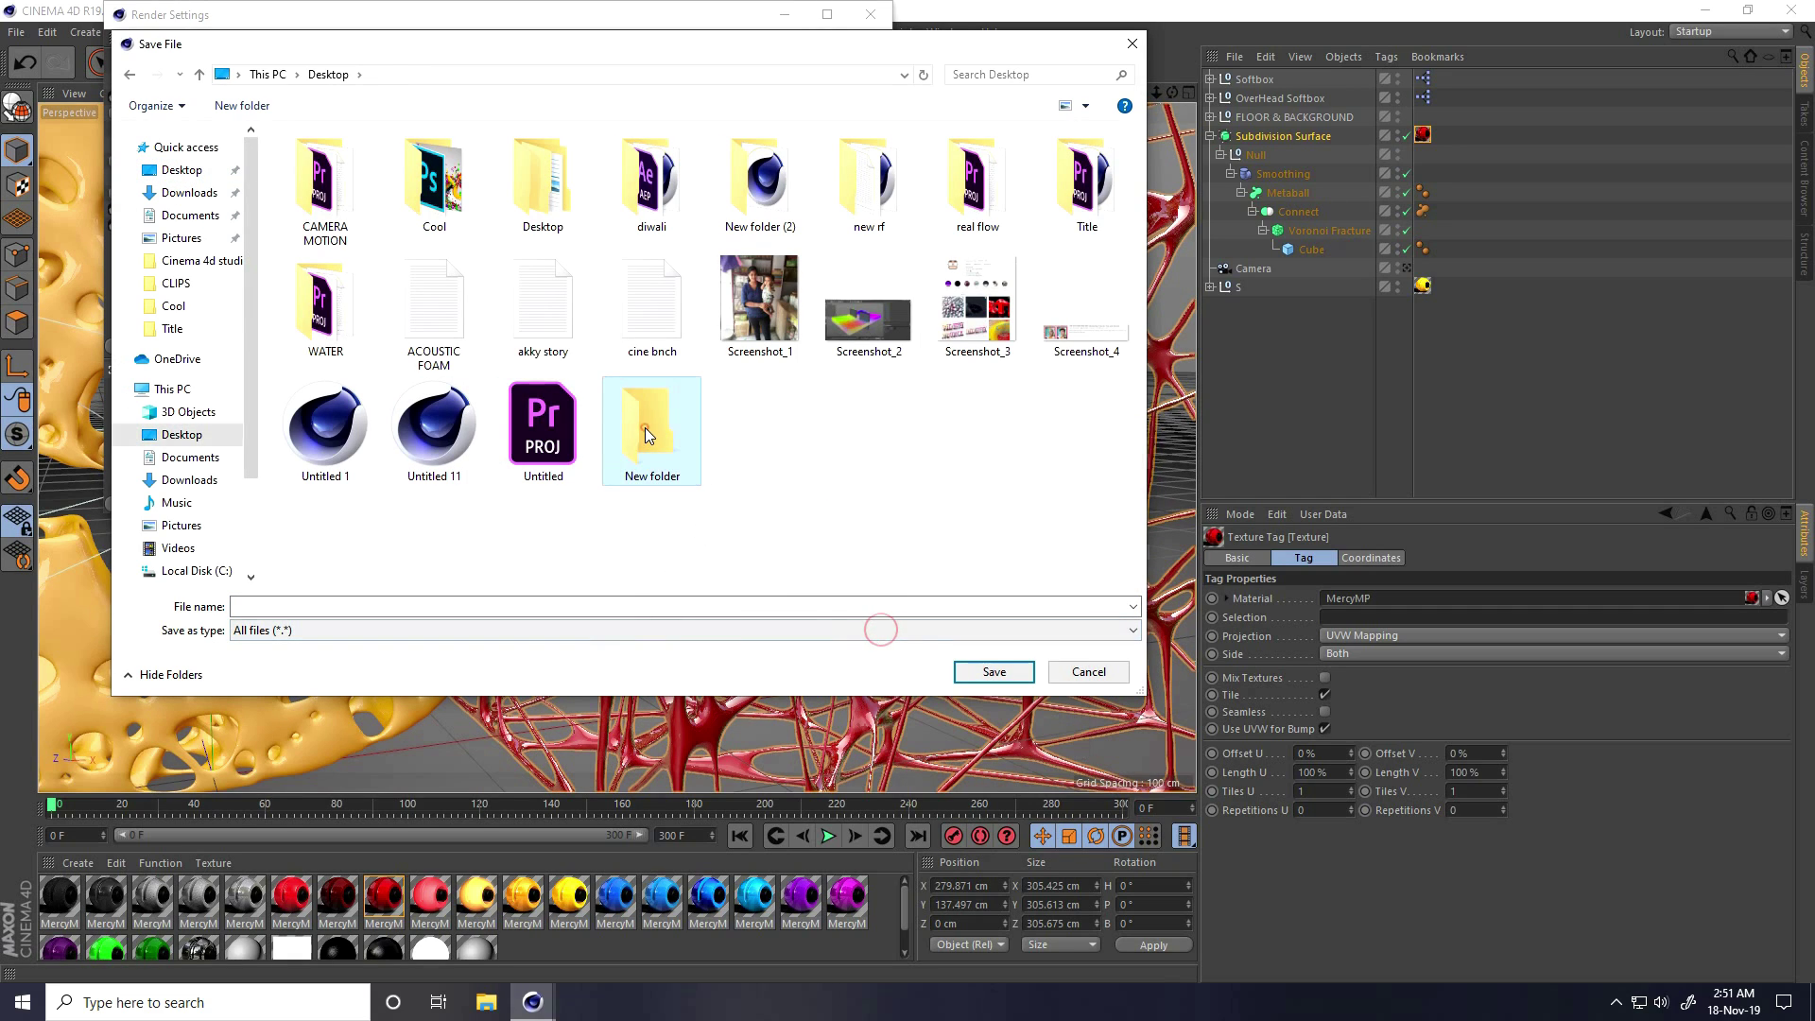
double_click(644, 427)
click(497, 601)
text(a)
click(983, 673)
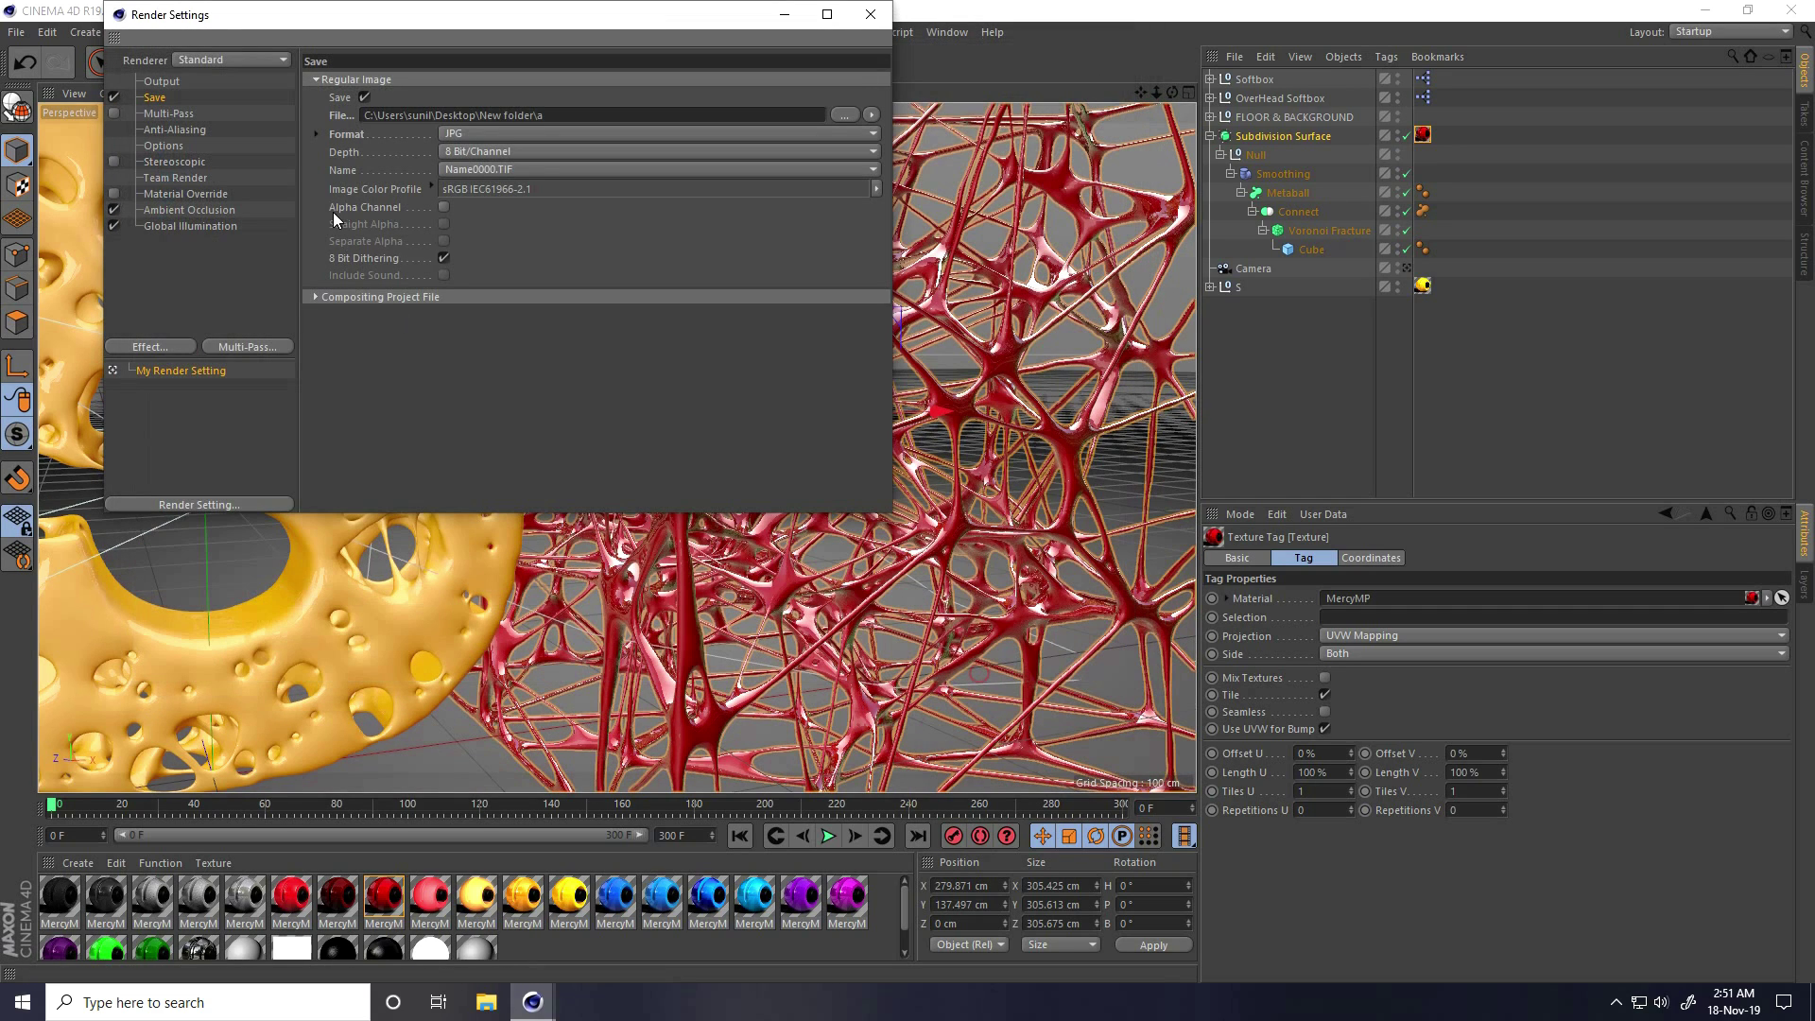
- Set Frame Range to All Frames, close the settings, and render to the Picture Viewer
click(162, 81)
click(479, 293)
click(479, 350)
click(870, 14)
click(461, 63)
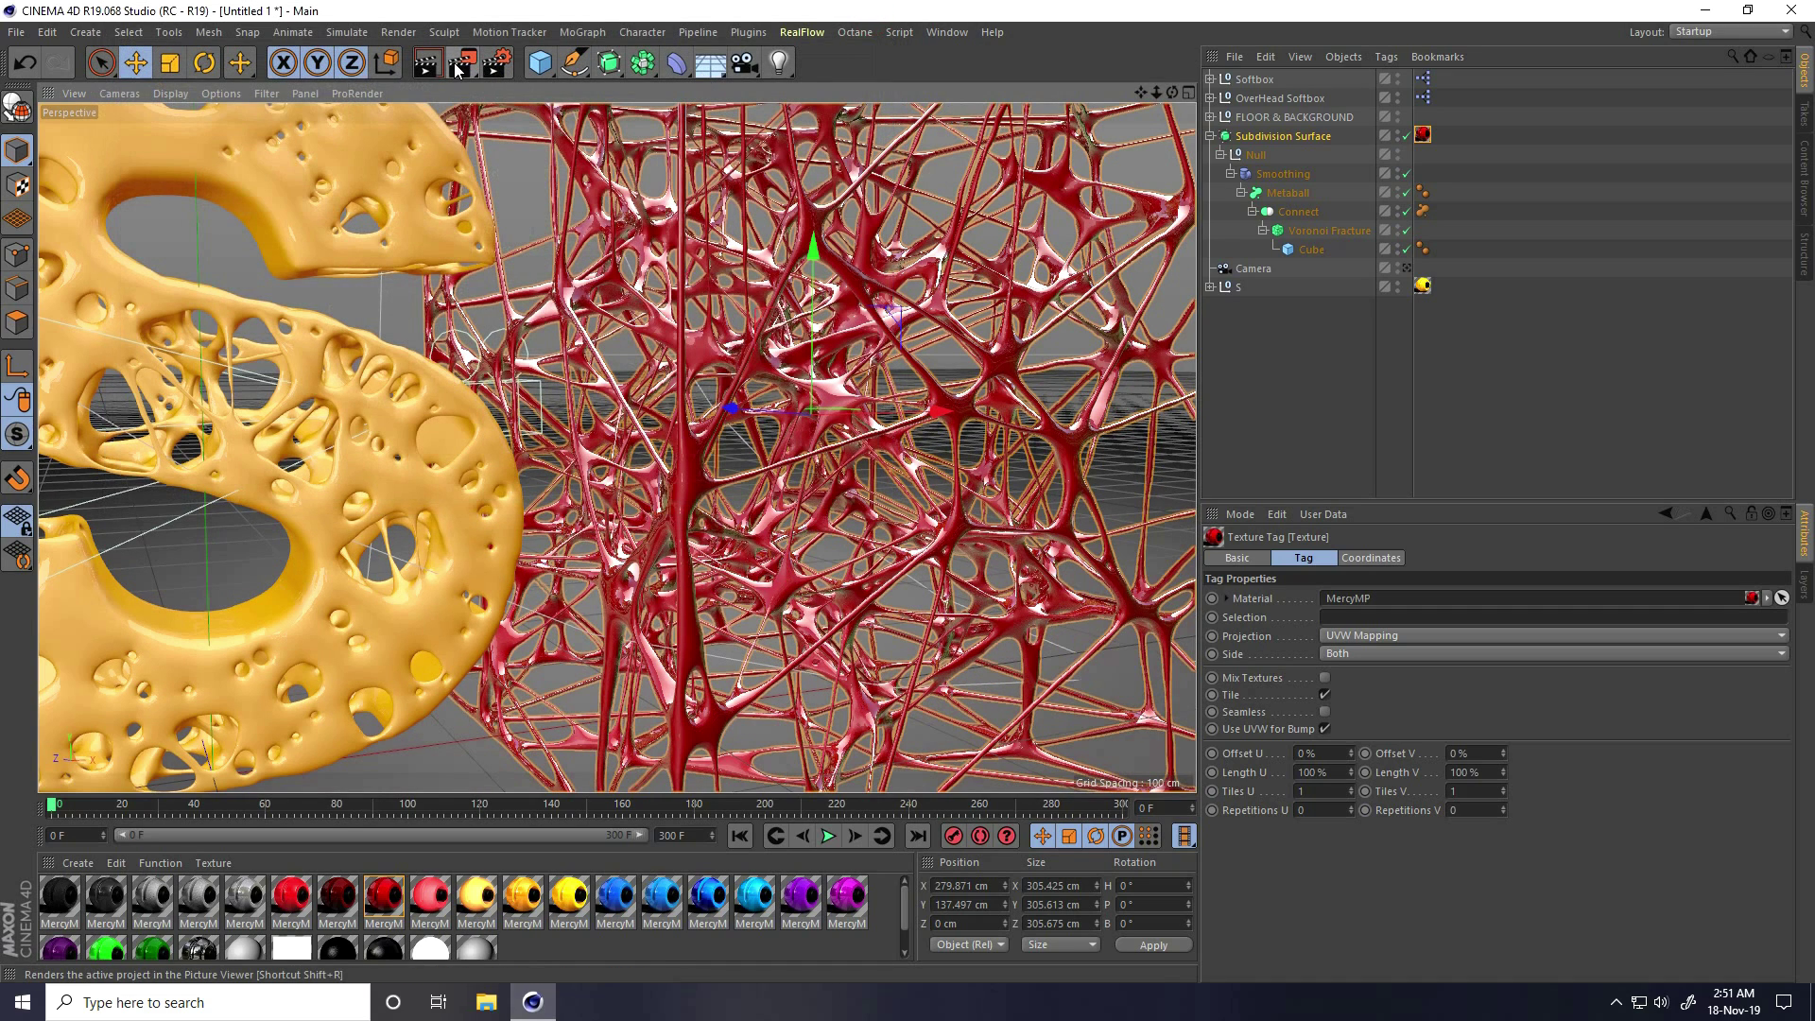